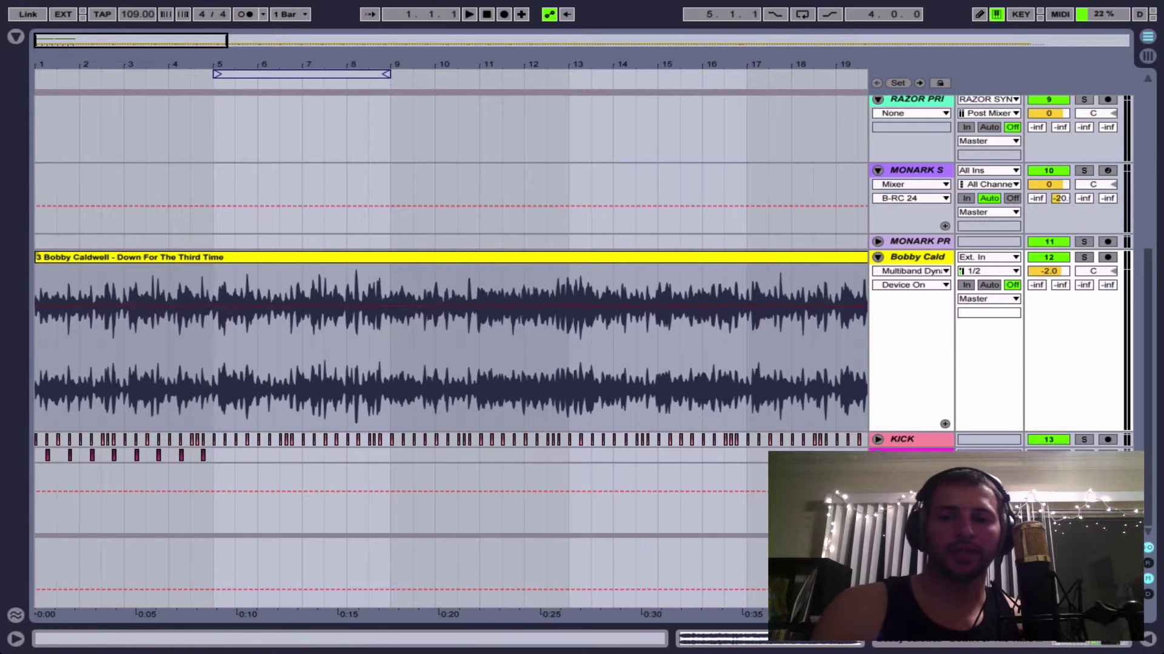
# Examine closely where the first snare hit starts relative to the beat 1.2 grid line.
pyautogui.moveTo(100, 59); pyautogui.dragTo(100, 97)
pyautogui.hotkey('ctrl', 'a')
pyautogui.hscroll(-5, 306, 369)
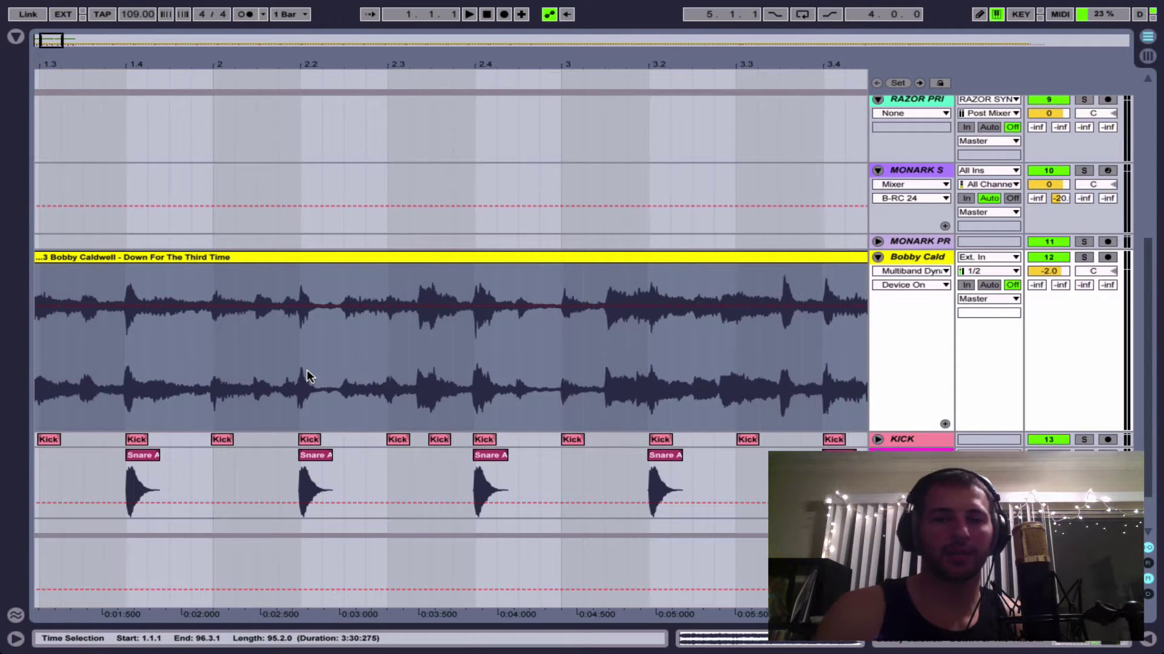
pyautogui.hscroll(-5, 120, 476)
pyautogui.scroll(-3, 120, 475)
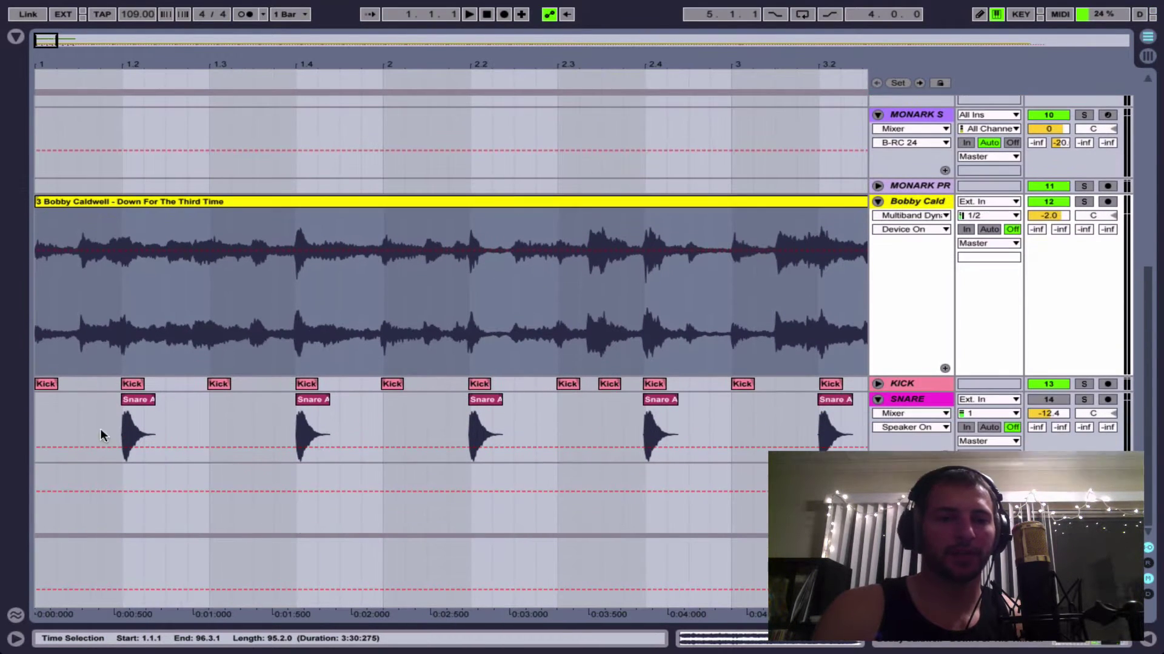
pyautogui.click(147, 399)
pyautogui.click(140, 399)
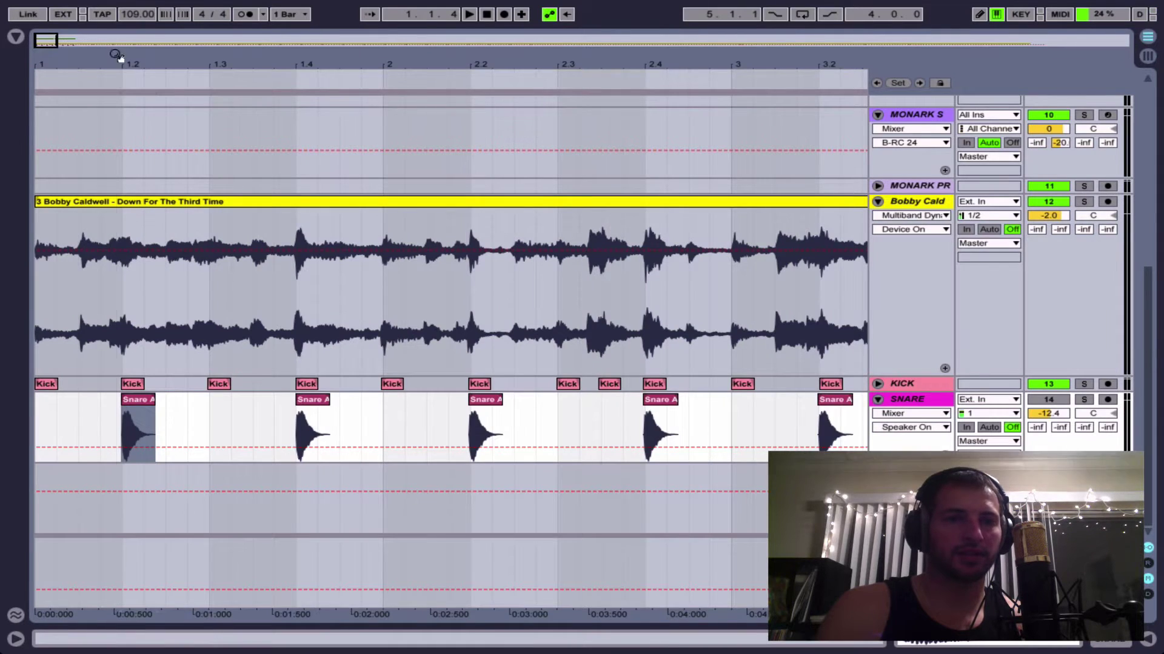
pyautogui.moveTo(117, 55); pyautogui.dragTo(146, 121)
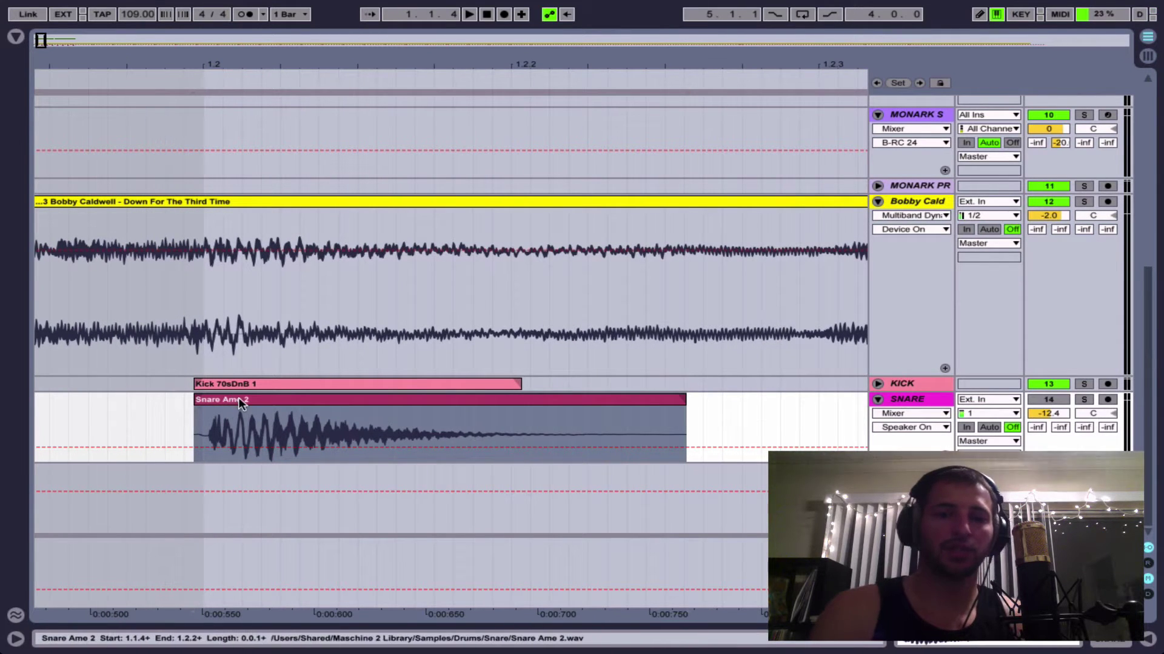
pyautogui.moveTo(209, 64); pyautogui.dragTo(210, 139)
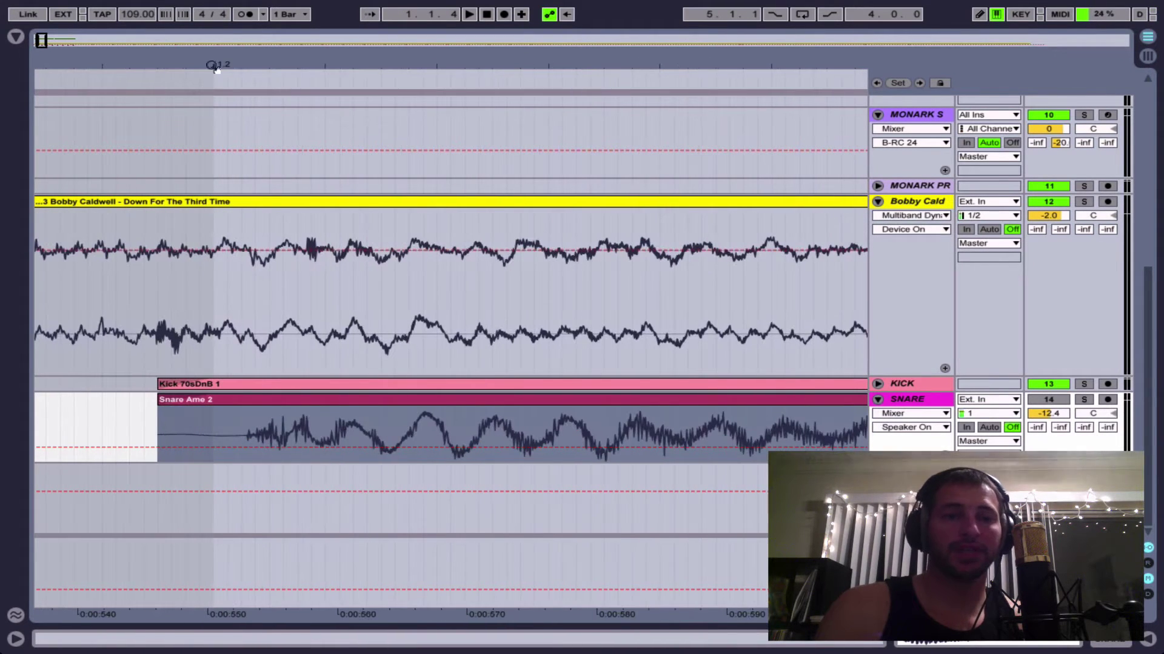
# Try to trim the silent beginning of the first Snare Ame 2 clip so its attack lands on beat 1.2.
pyautogui.click(206, 384)
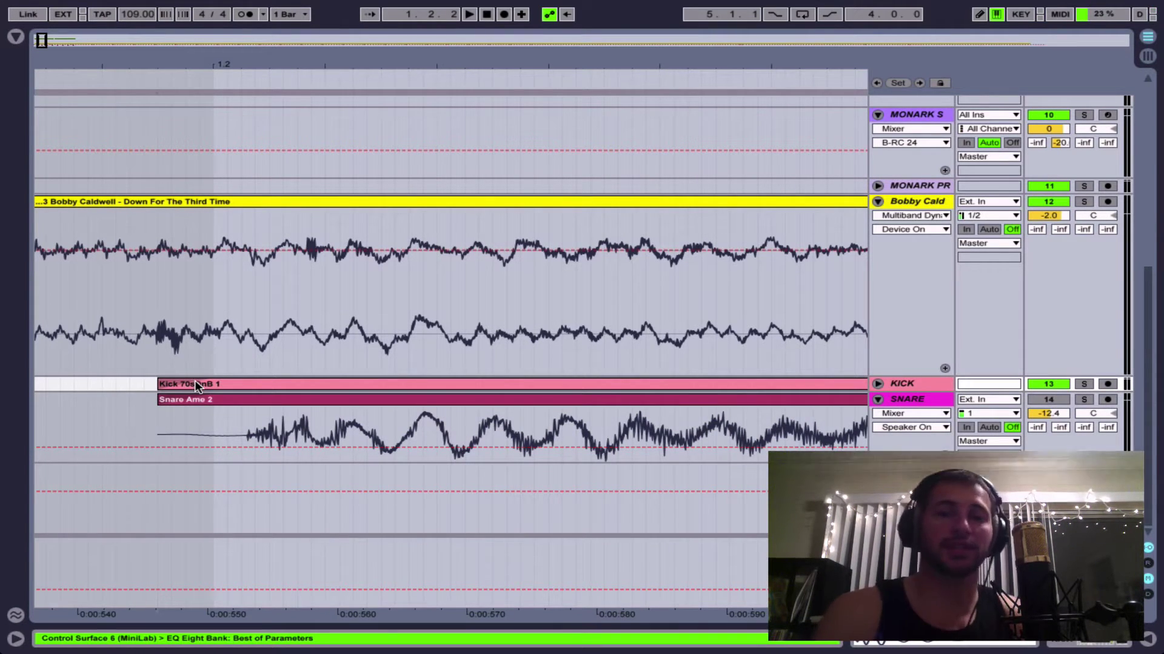
pyautogui.click(202, 398)
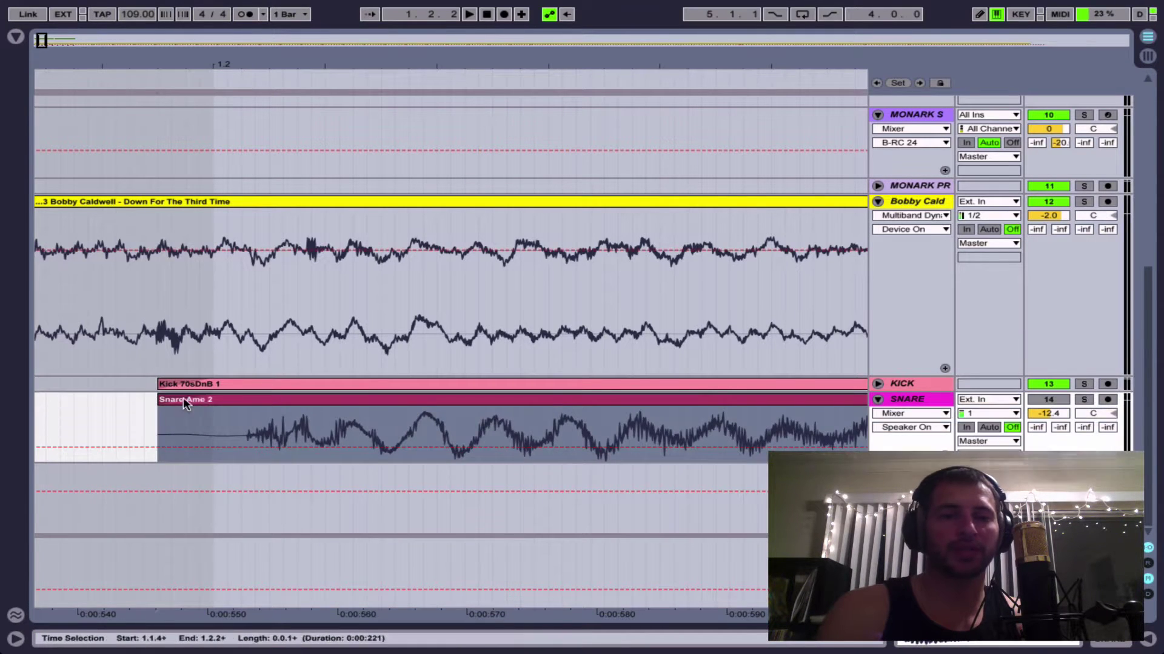
pyautogui.click(183, 418)
pyautogui.click(203, 405)
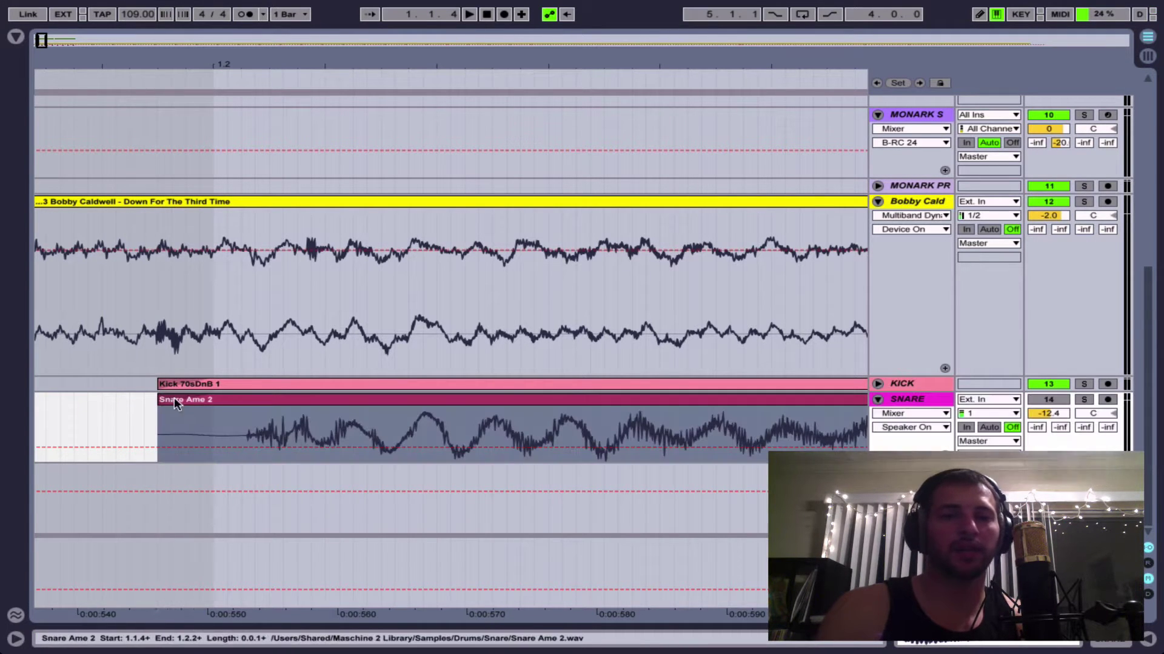
pyautogui.moveTo(165, 403); pyautogui.dragTo(216, 397)
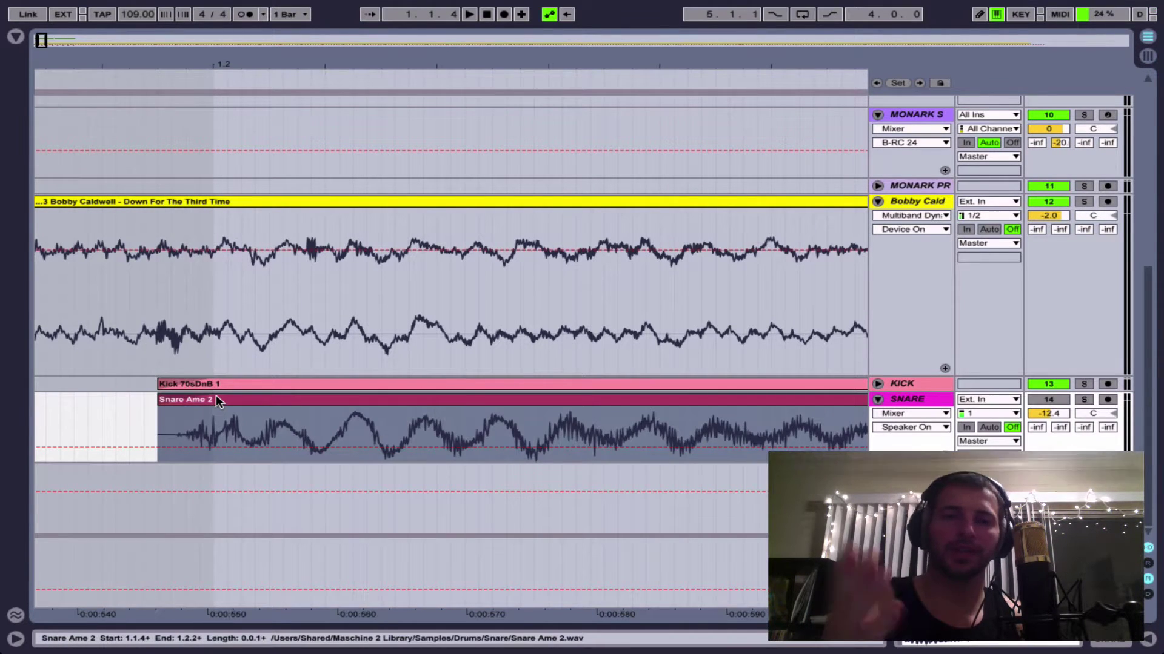
pyautogui.click(217, 400)
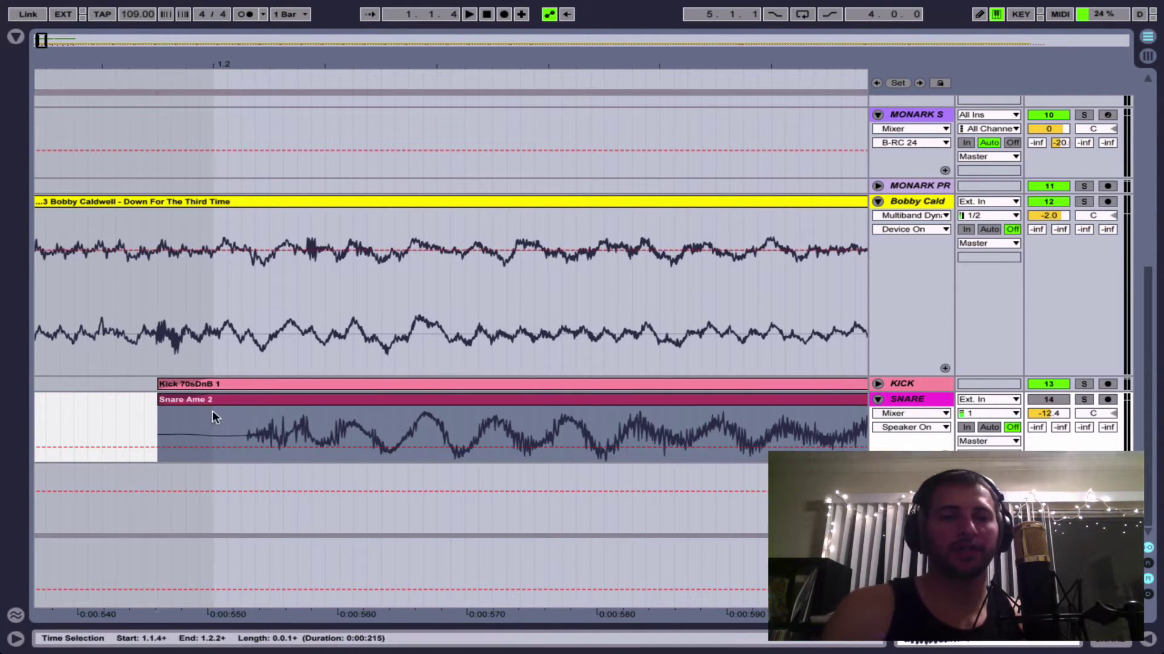
# Listen to the Bobby Caldwell sample in solo, and briefly with the solo turned off again.
pyautogui.moveTo(272, 66); pyautogui.dragTo(273, 36)
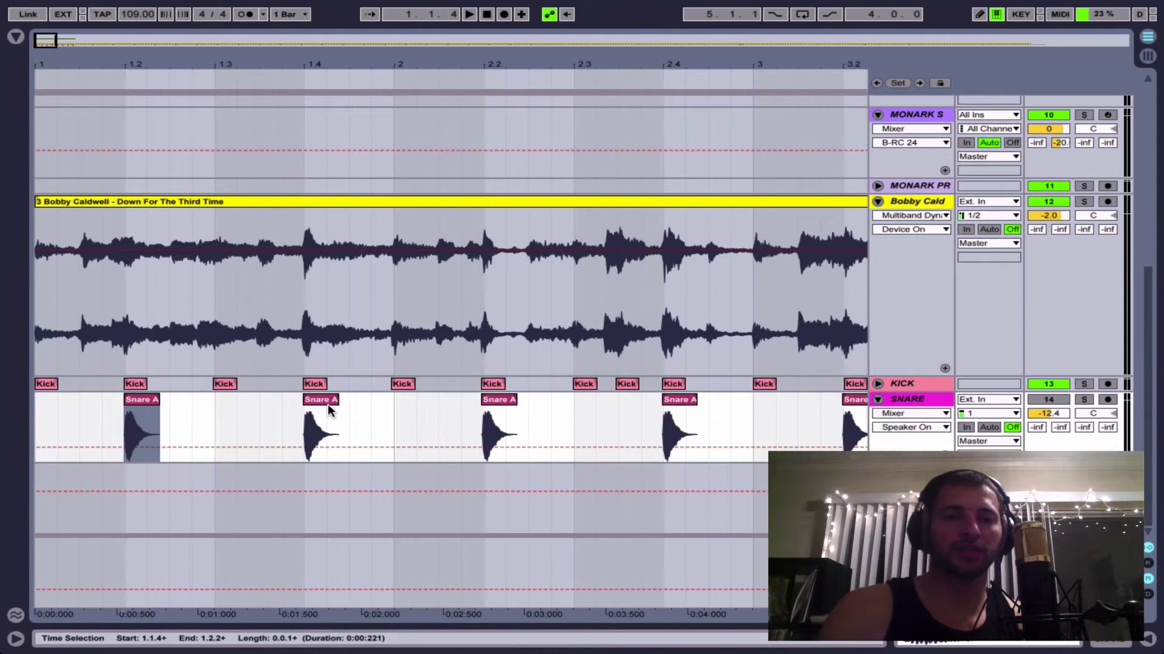
pyautogui.moveTo(332, 52); pyautogui.dragTo(332, 33)
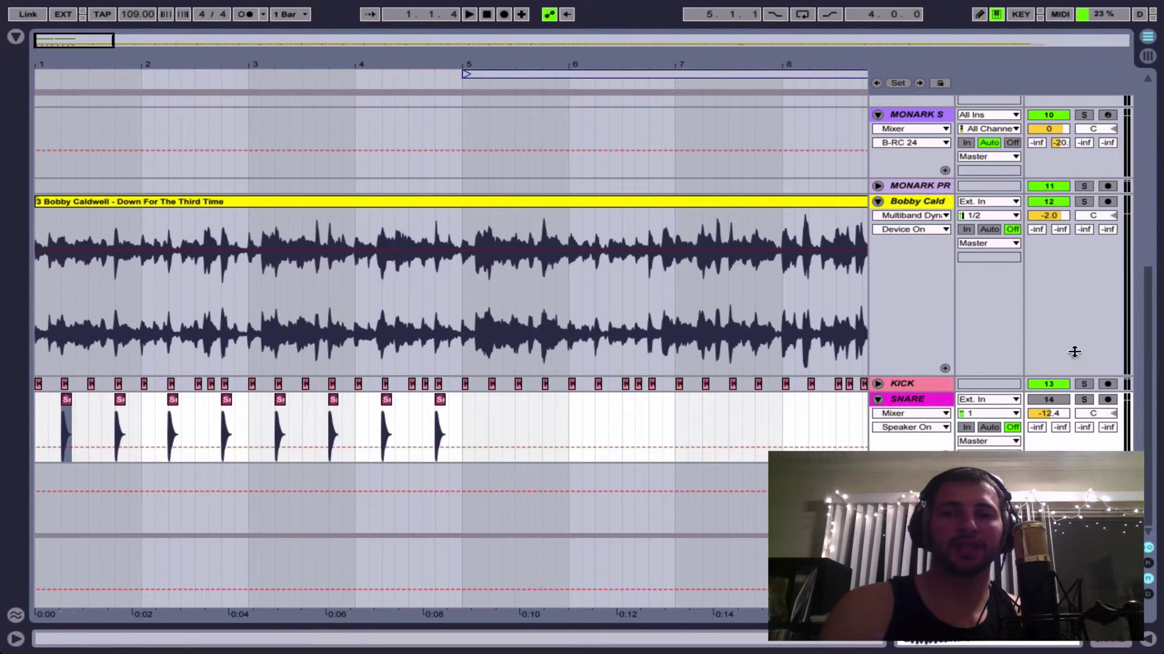
pyautogui.click(788, 199)
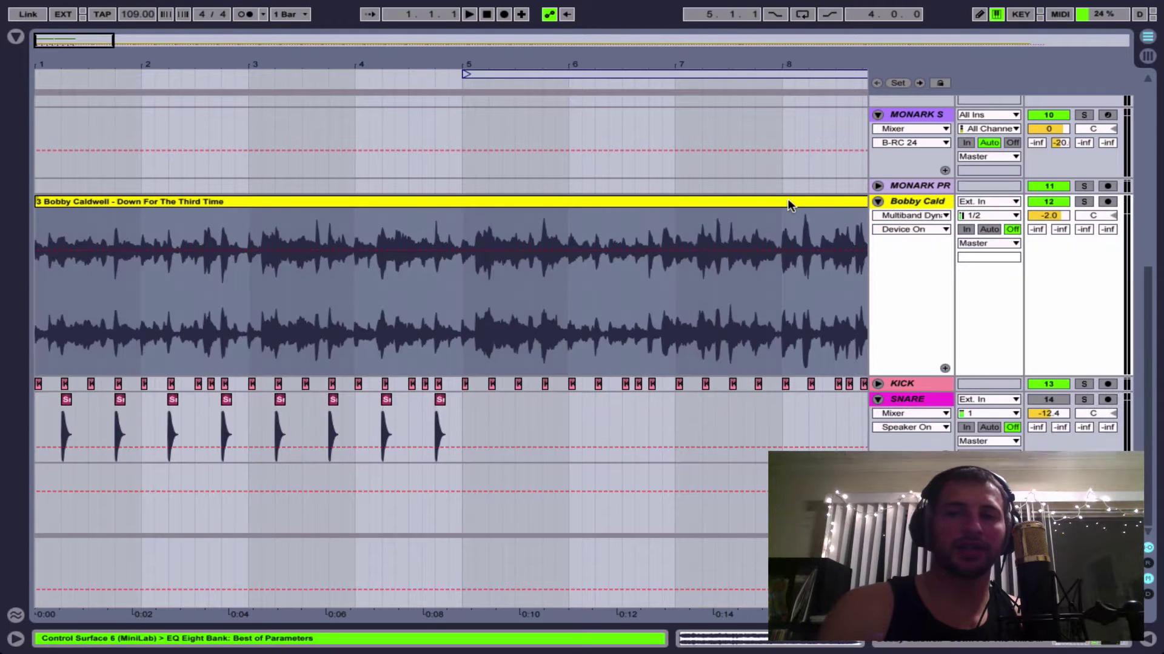
pyautogui.click(1083, 201)
pyautogui.press('space')
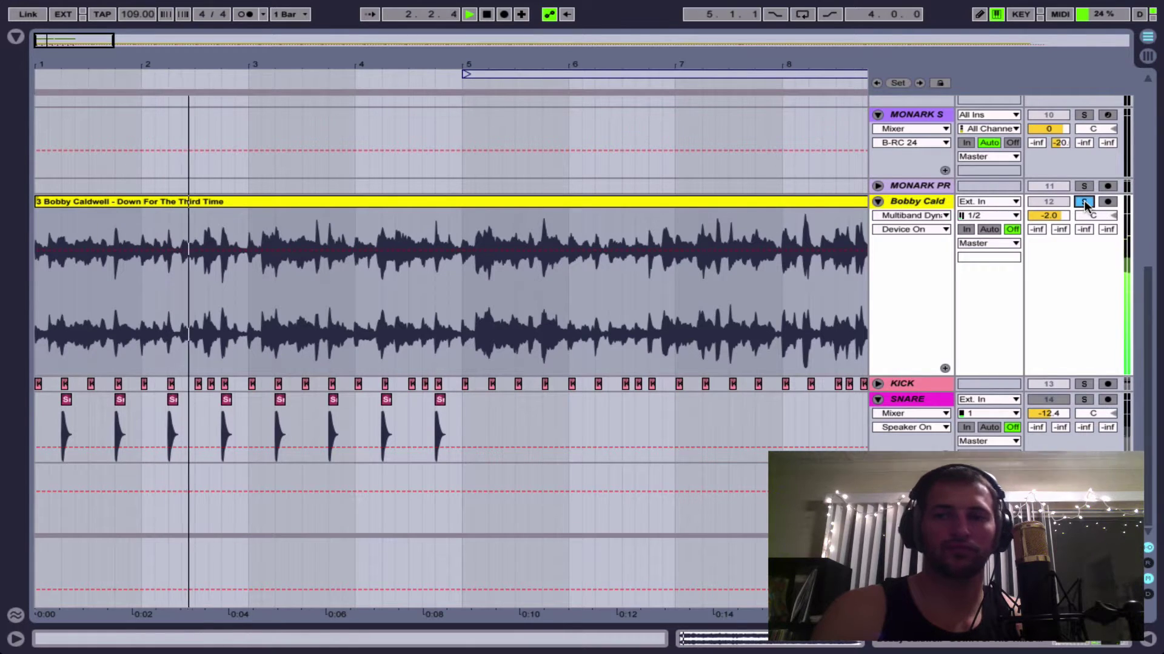
pyautogui.click(1084, 201)
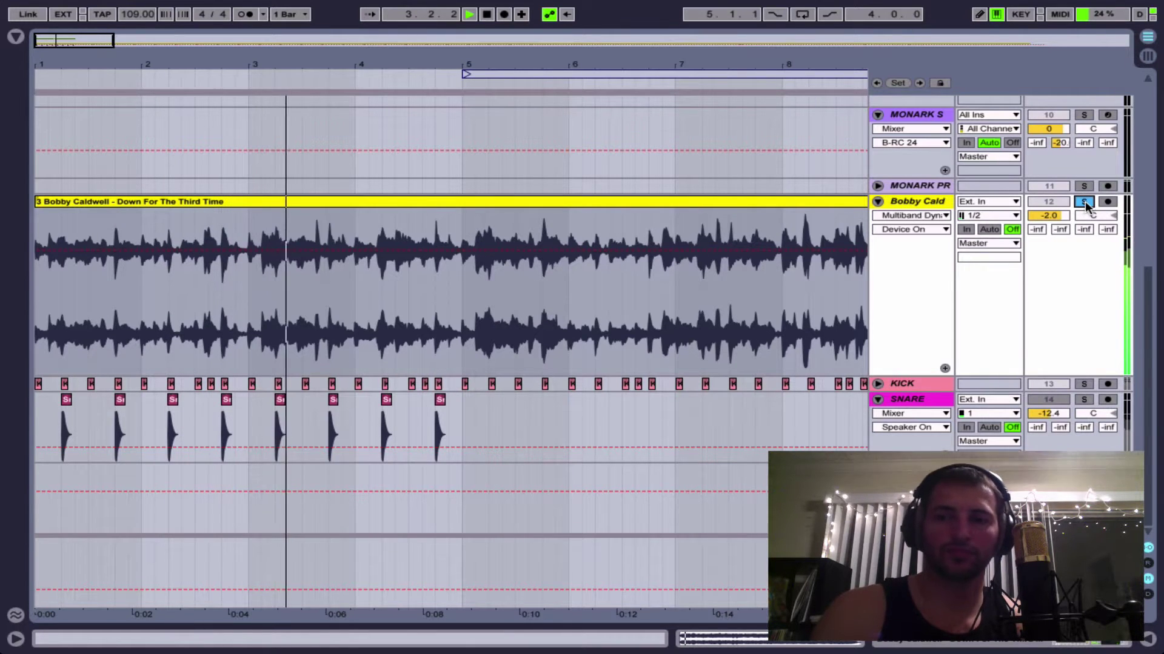
pyautogui.press('space')
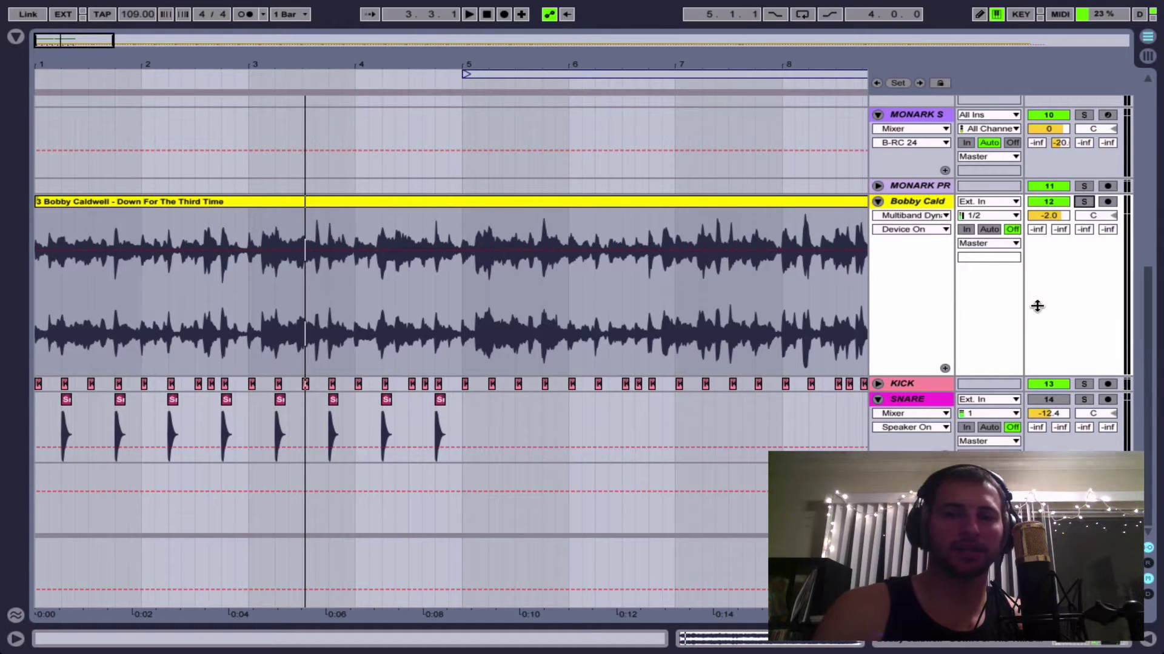
pyautogui.press('space')
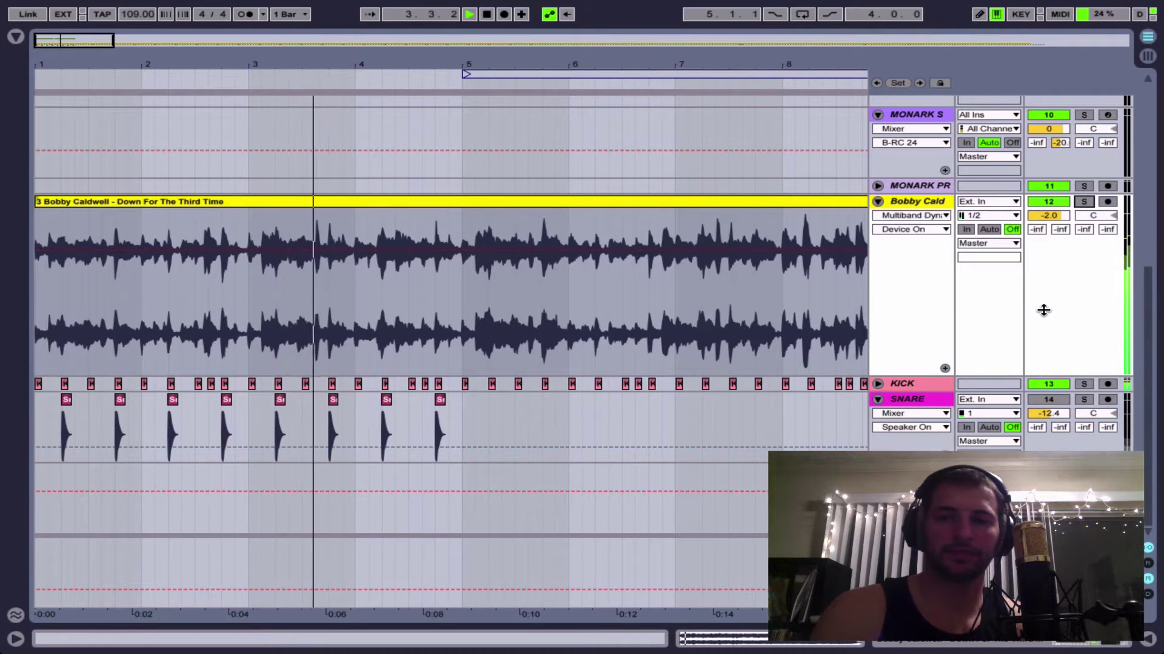
pyautogui.press('space')
# Turn on the SNARE track and set its volume to -12.0 dB while playing it with the sample.
pyautogui.click(1052, 399)
pyautogui.click(1055, 398)
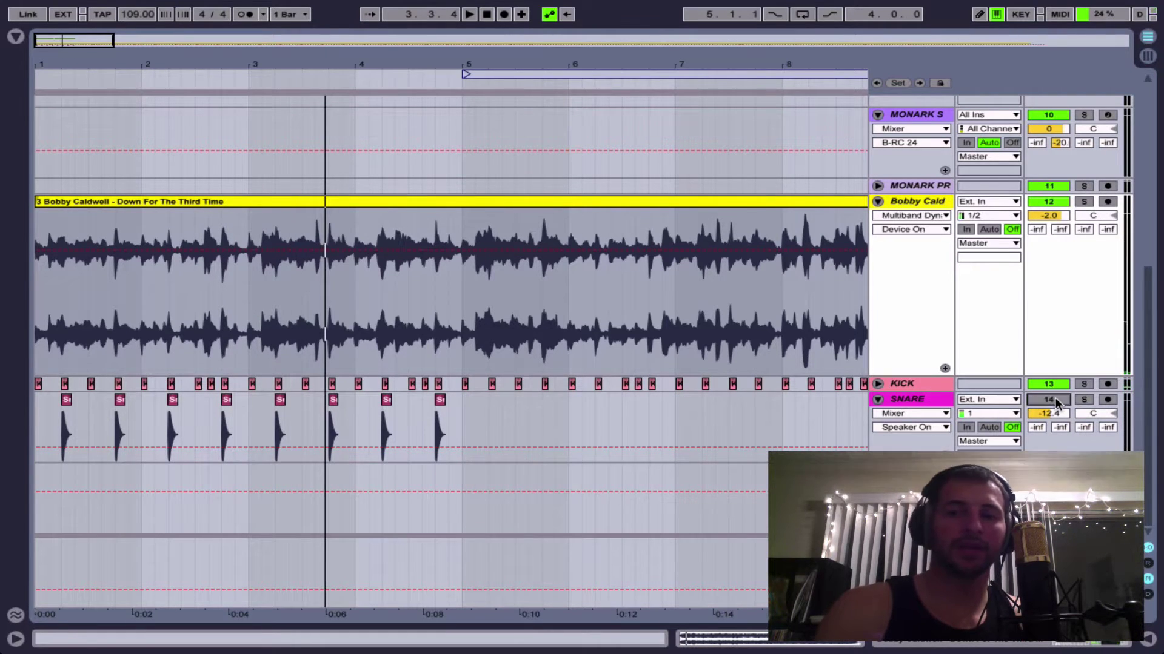
pyautogui.moveTo(1056, 408)
pyautogui.mouseDown()
pyautogui.moveTo(1055, 397)
pyautogui.moveTo(1056, 410)
pyautogui.mouseUp()
pyautogui.press('space')
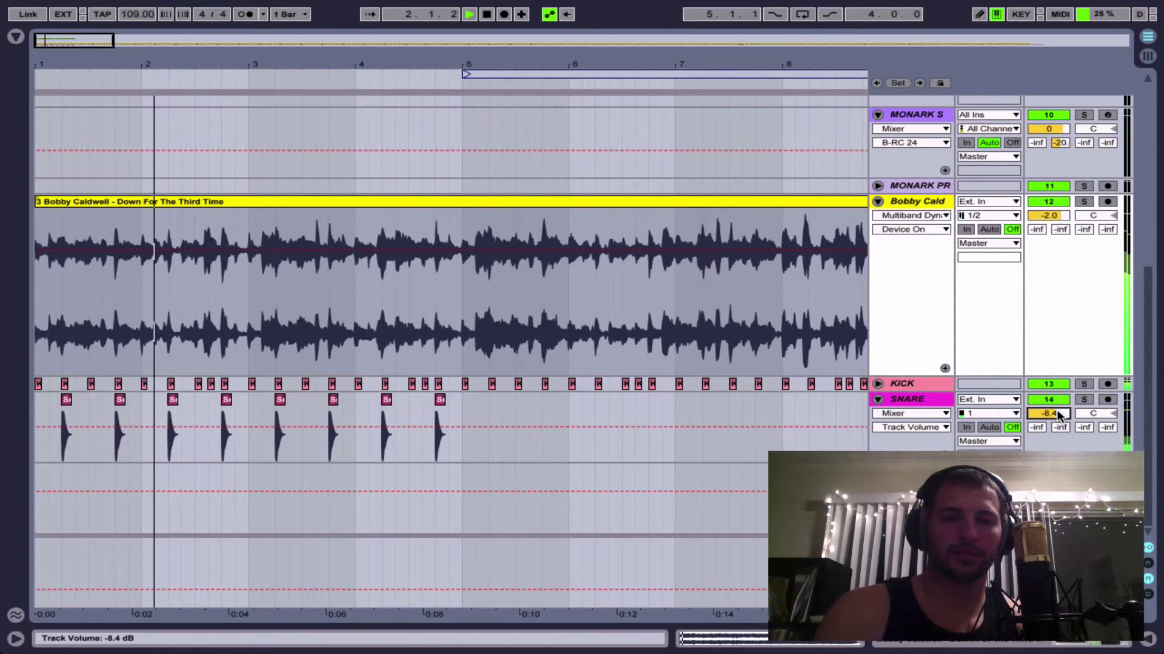
pyautogui.hotkey('ctrl', 'z')
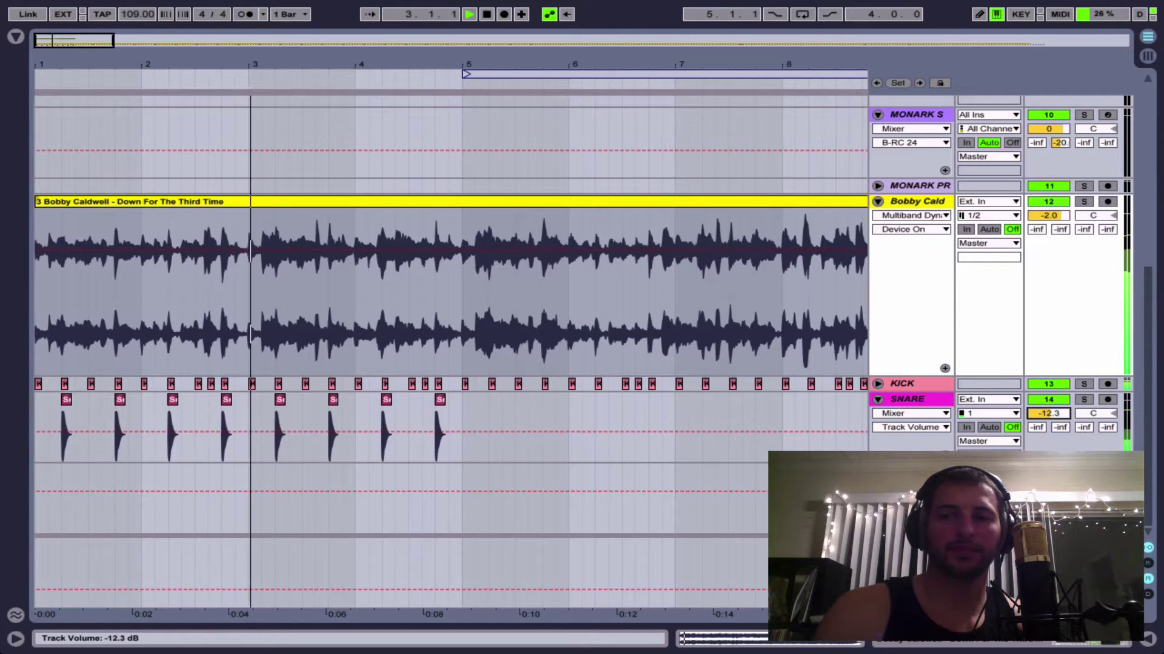
pyautogui.scroll(1, 1057, 409)
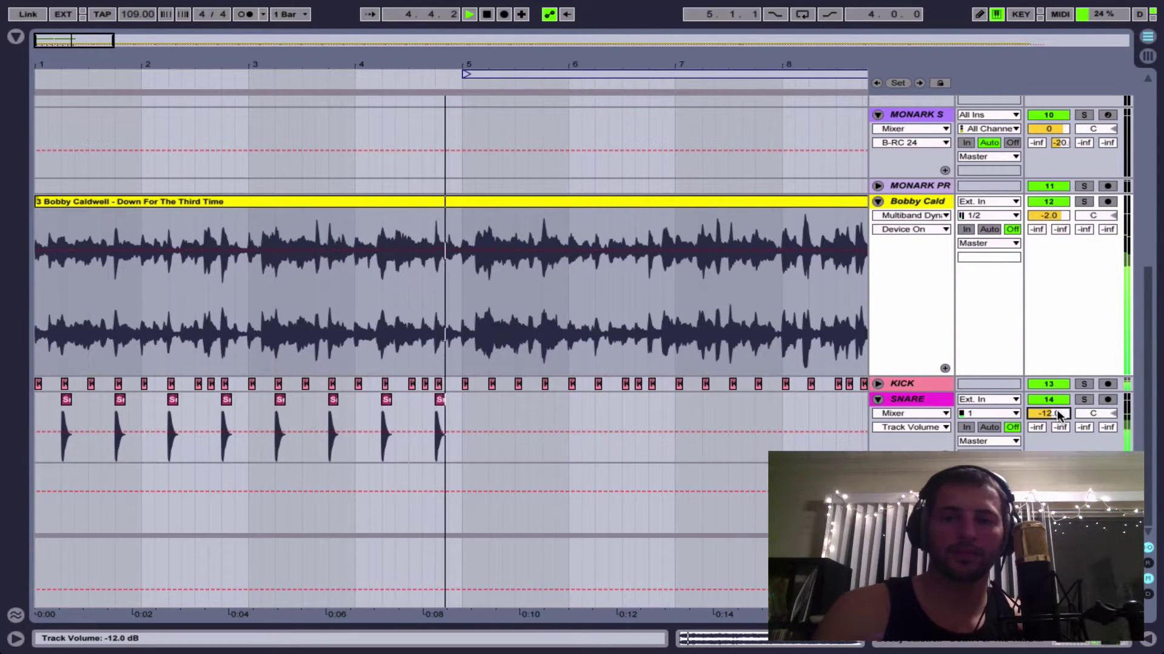
pyautogui.press('space')
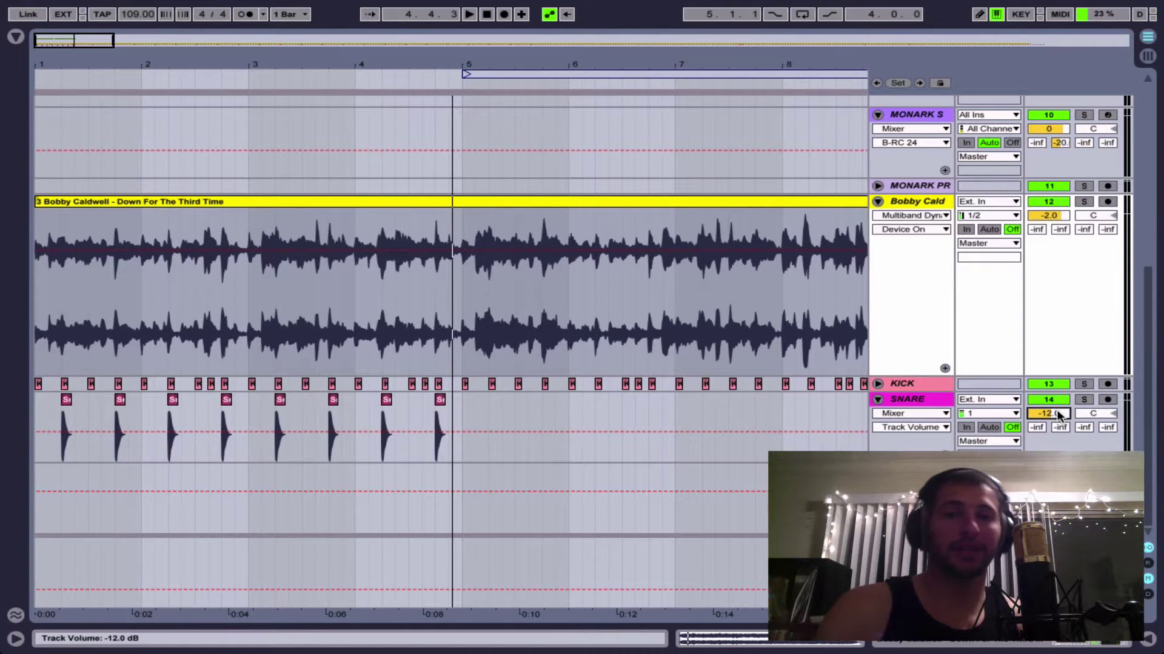
# Open the Bobby Caldwell clip's sample settings and sound test notes B and C on the FloatKey keyboard.
pyautogui.doubleClick(268, 203)
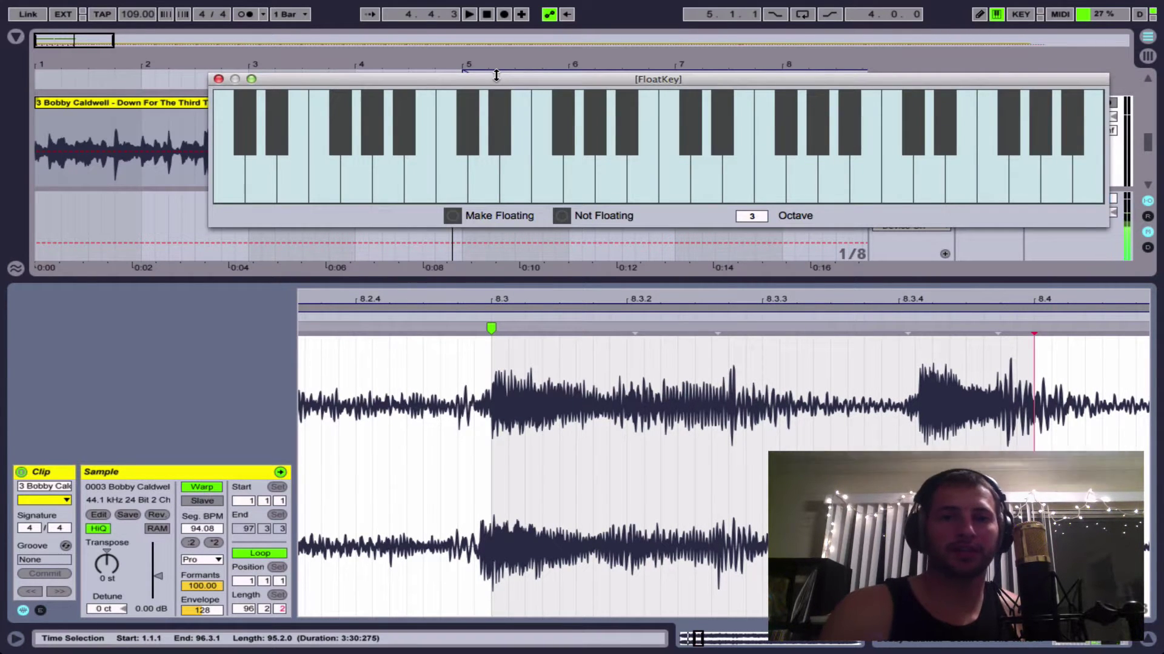
pyautogui.moveTo(492, 79); pyautogui.dragTo(467, 68)
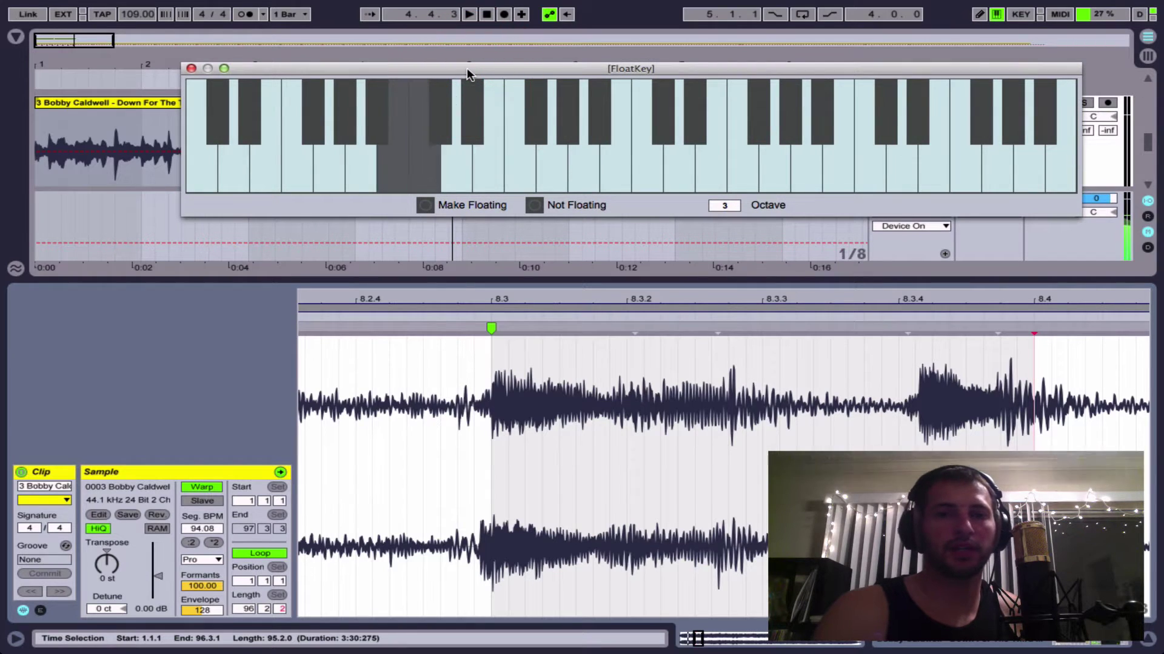
pyautogui.press('l')
pyautogui.press(';')
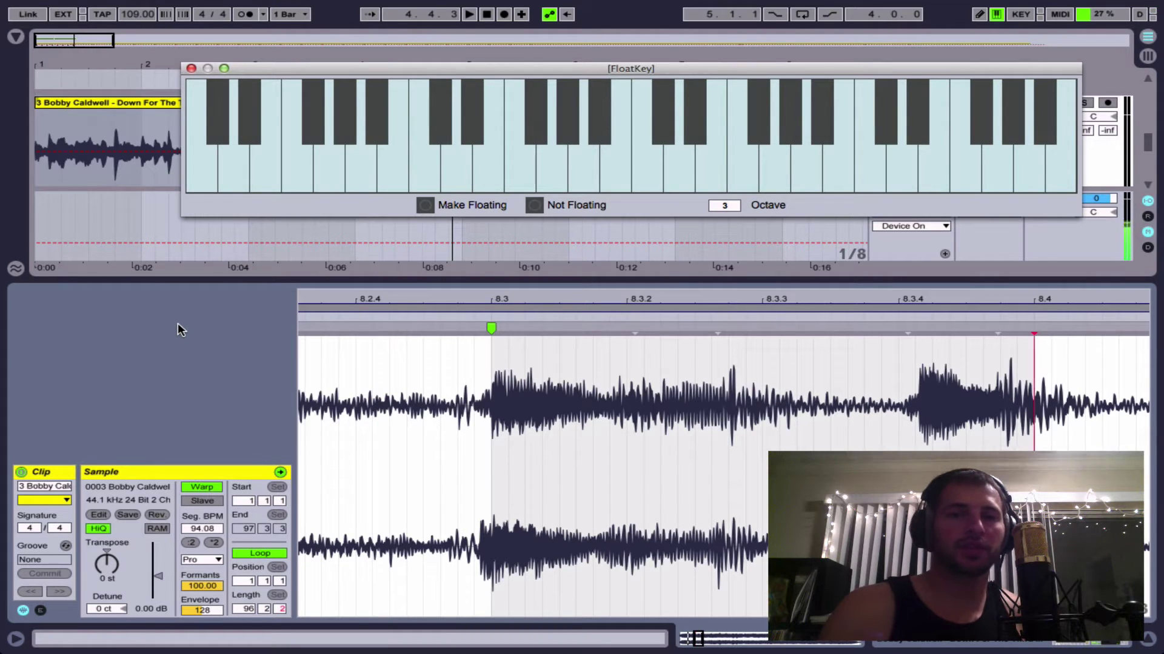
pyautogui.press('j')
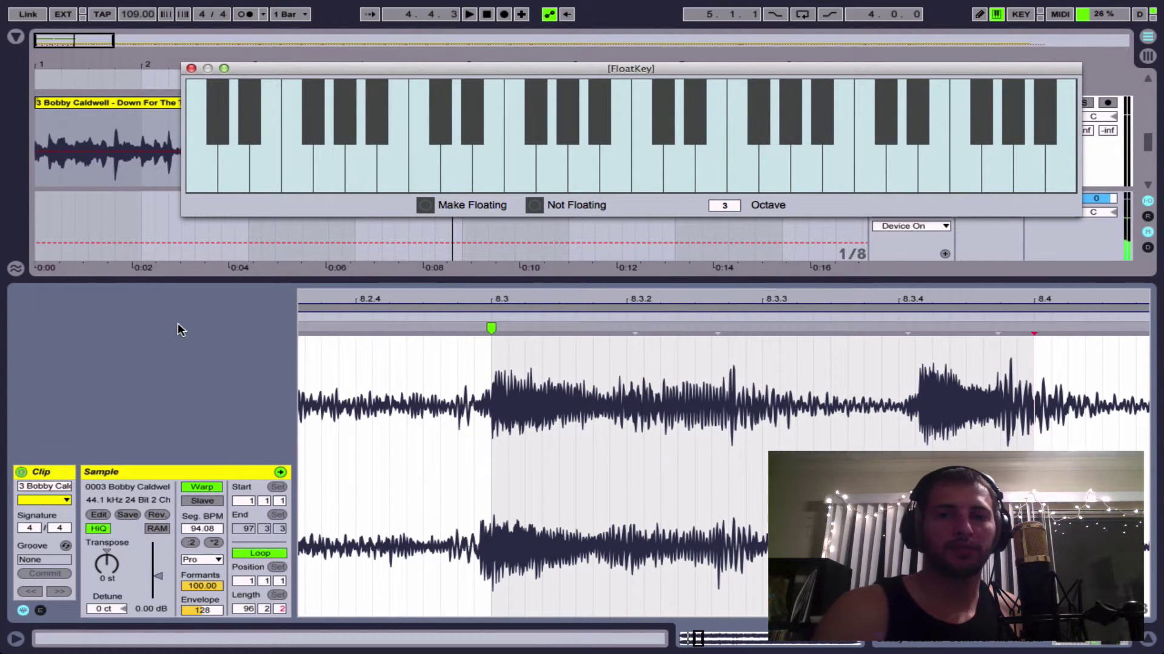
pyautogui.press('j')
pyautogui.press('k')
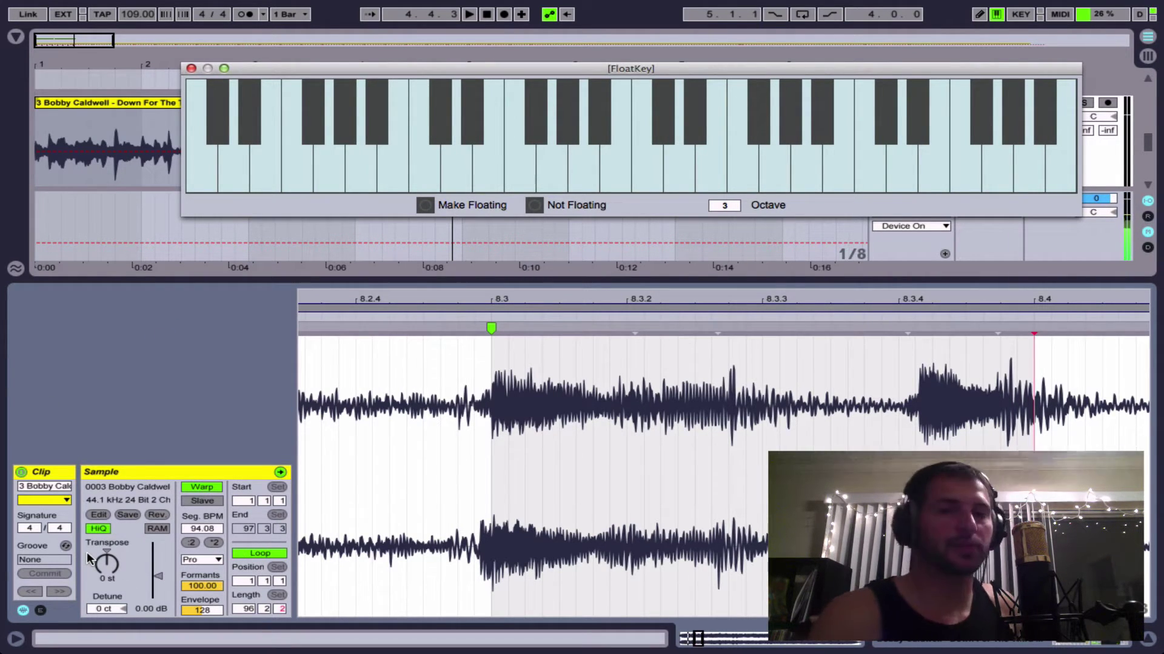
pyautogui.press('j')
pyautogui.press('k')
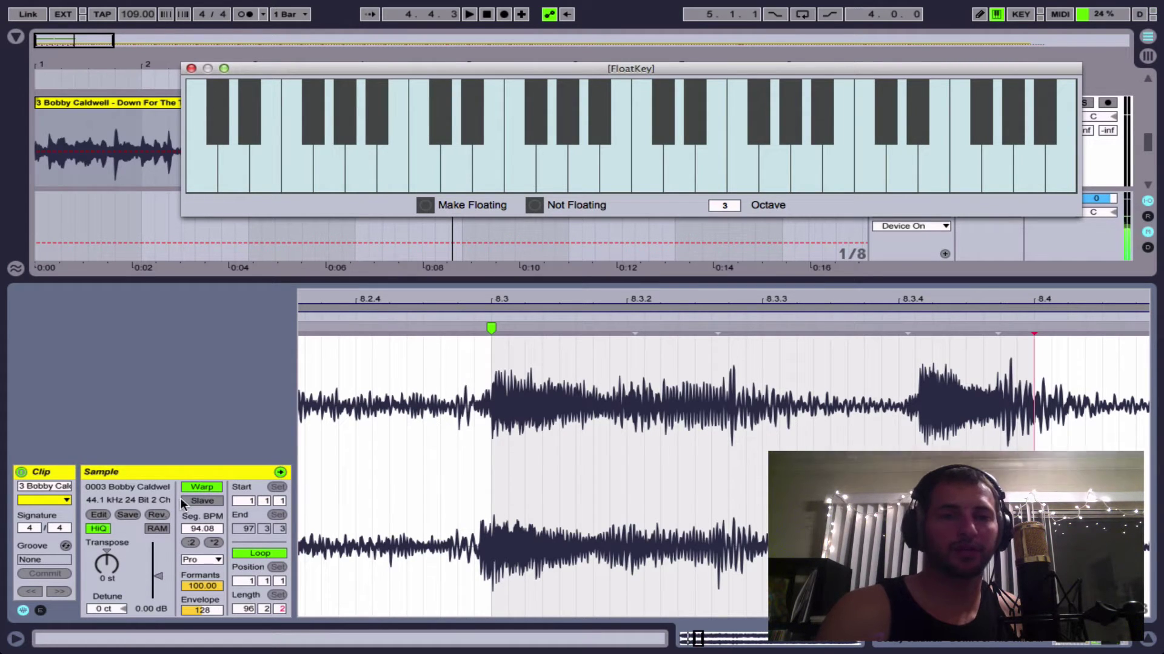
# Play back the sample while repeating B and C over it to compare its tuning with the keyboard.
pyautogui.press('space')
pyautogui.press('j')
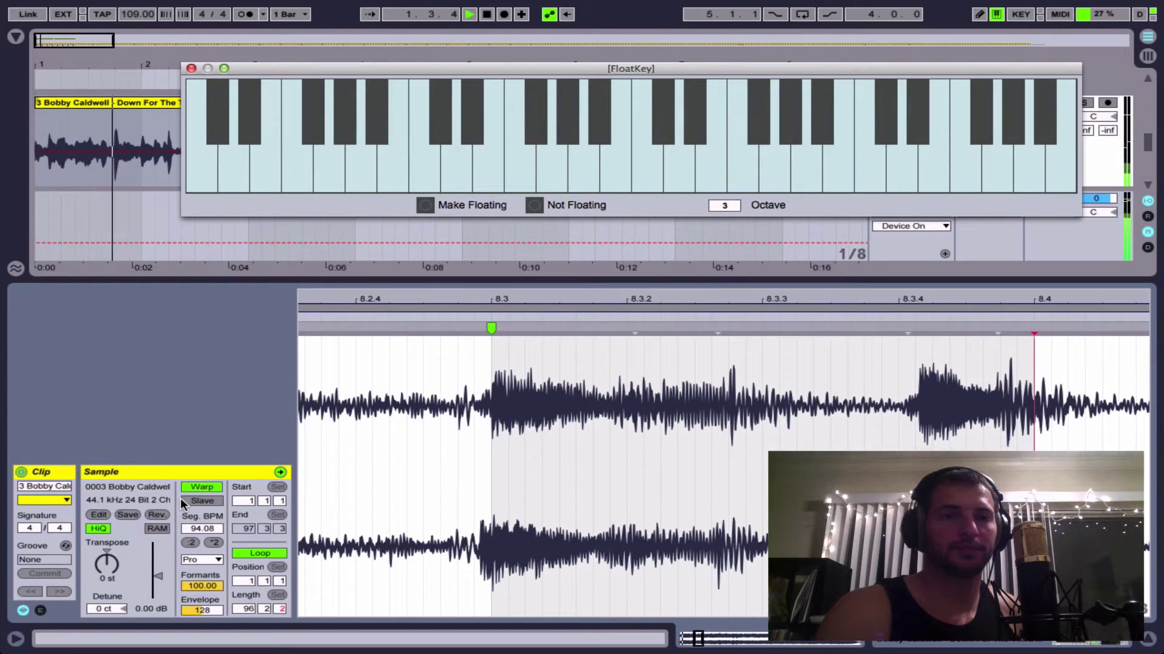
pyautogui.press('j')
pyautogui.press('j')
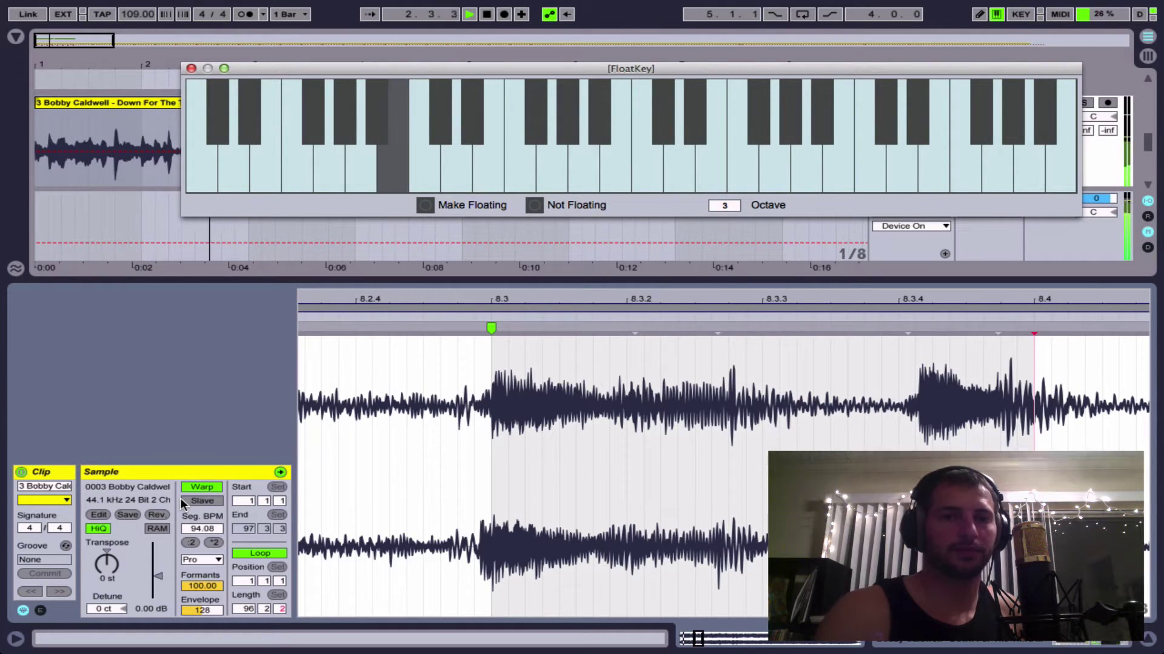
pyautogui.press('k')
pyautogui.press('k')
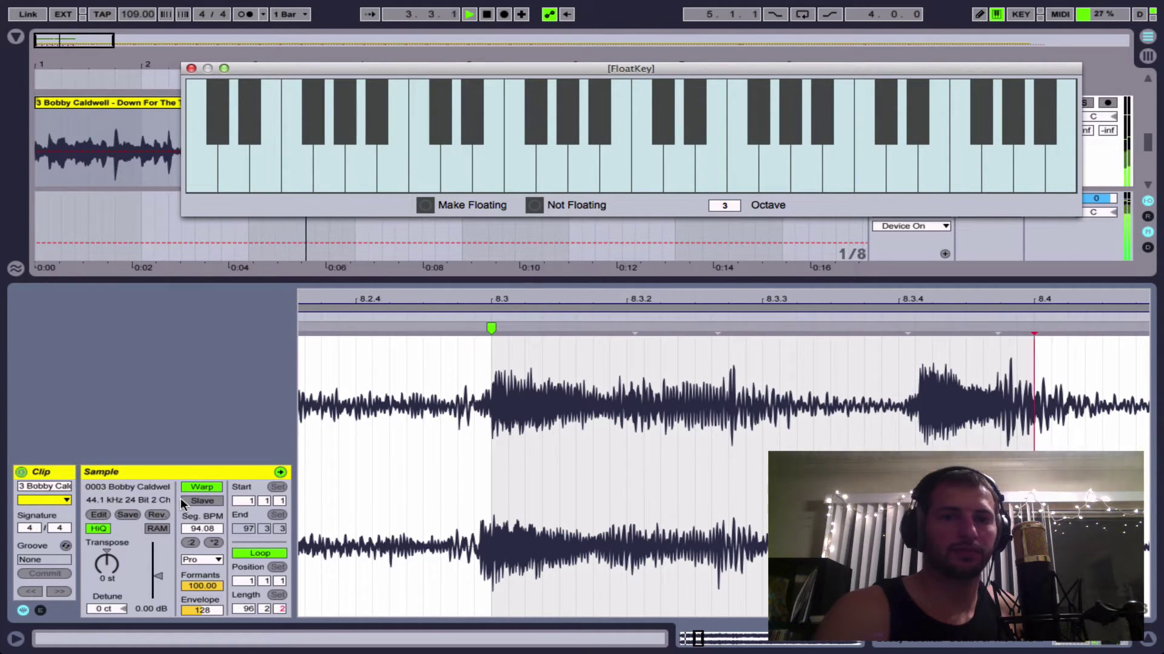
pyautogui.press('k')
pyautogui.press('k')
pyautogui.press('k')
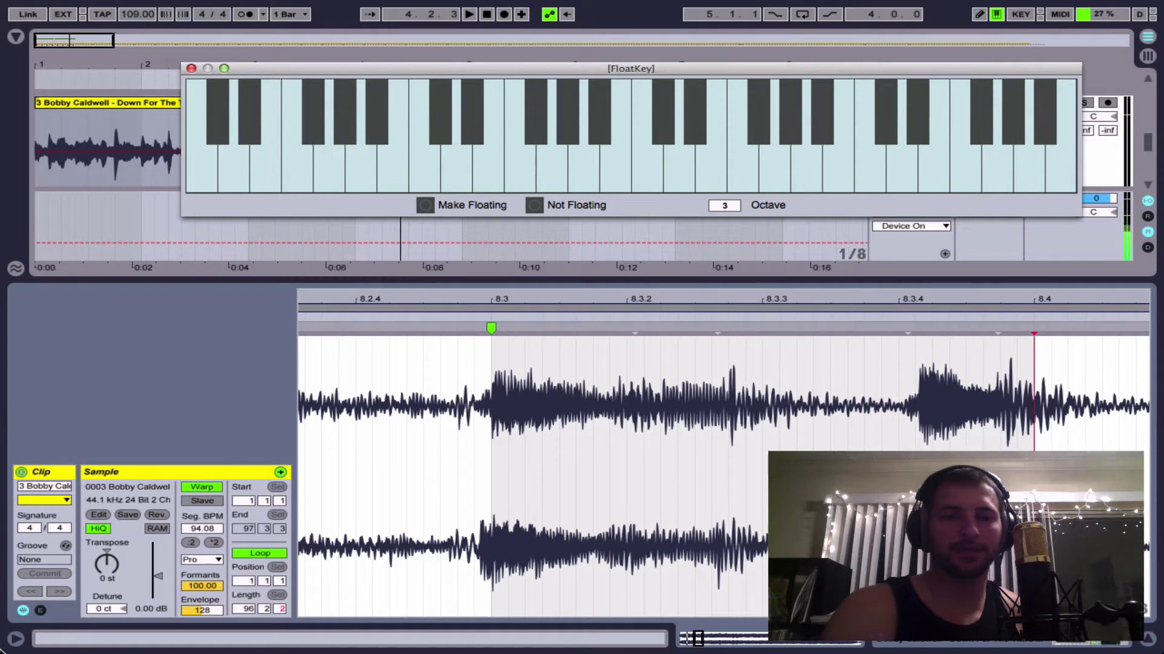
# Set the Bobby Caldwell clip's Detune to -44 ct.
pyautogui.click(115, 609)
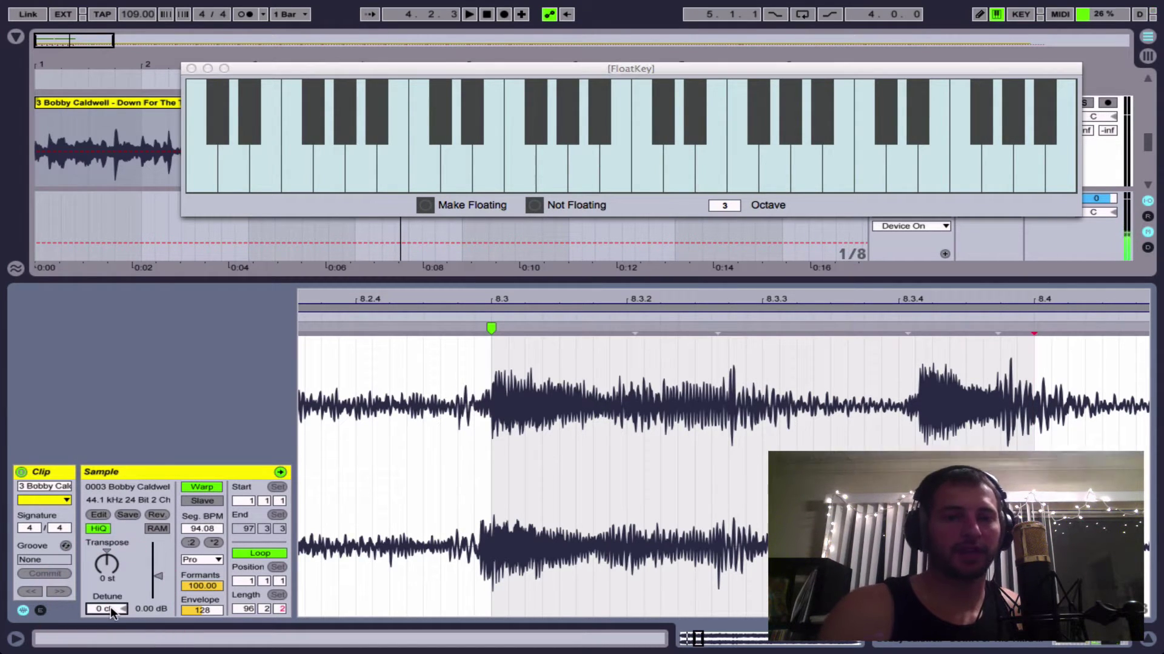
pyautogui.write('-15')
pyautogui.press('Return')
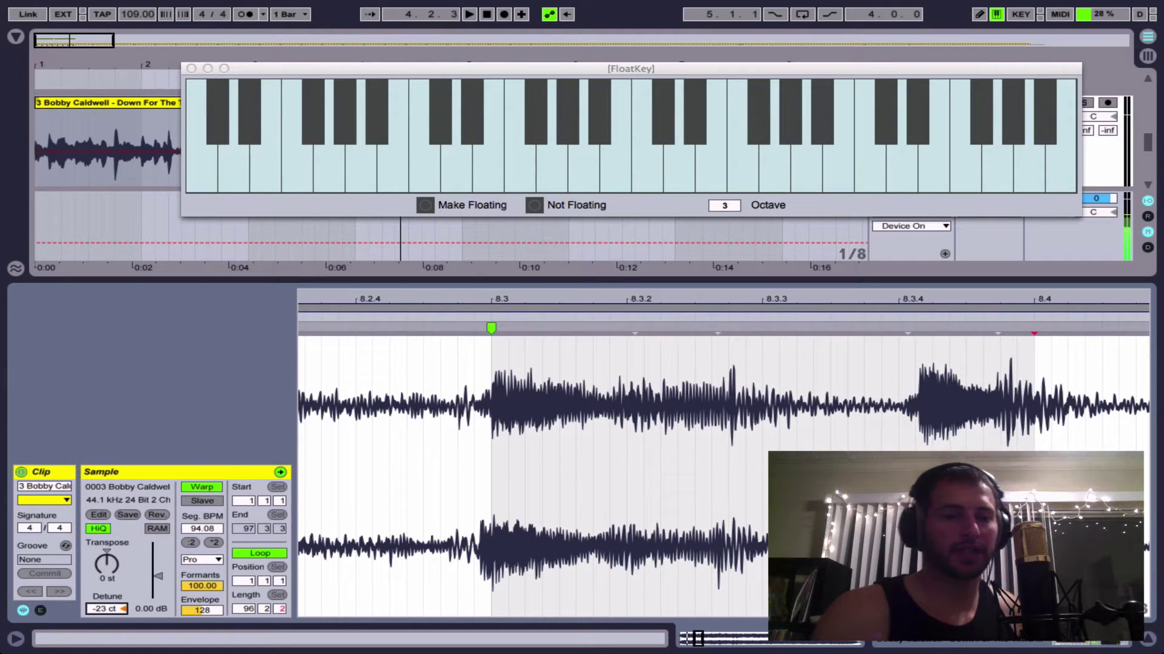
pyautogui.press('Down')
pyautogui.press('Down')
pyautogui.press('Down')
pyautogui.press('Down')
pyautogui.press('Down')
pyautogui.press('Down')
pyautogui.press('Down')
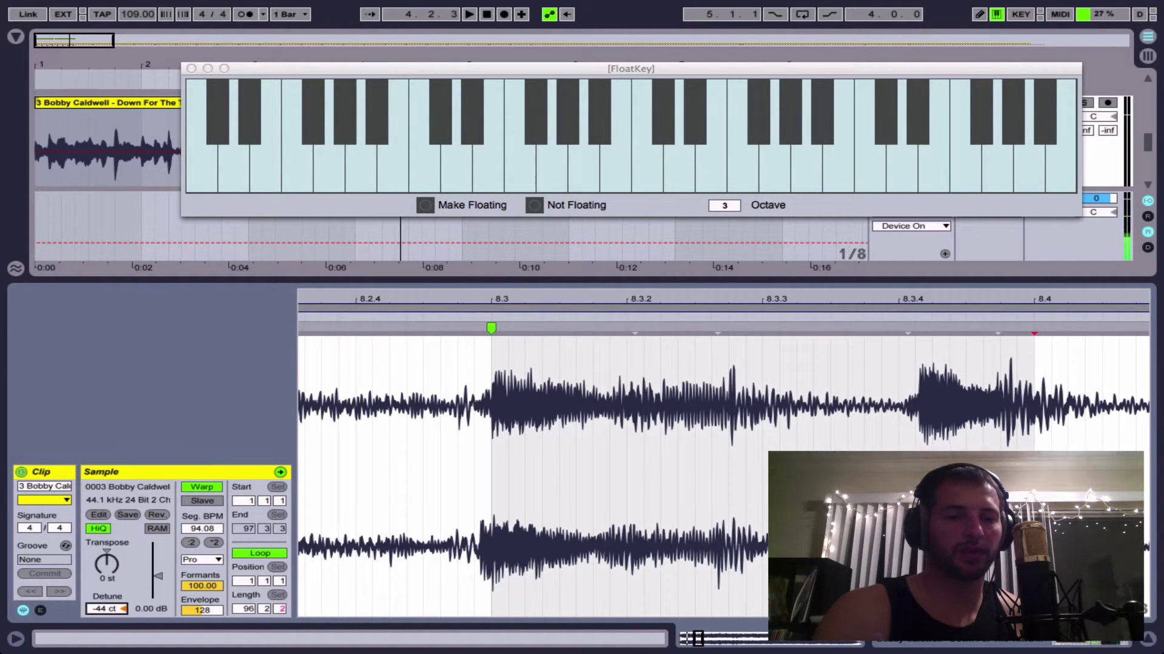
# Set the Bobby Caldwell clip's Detune to -46 ct and sound a run of test notes on the FloatKey keyboard.
pyautogui.press('Down')
pyautogui.press('Down')
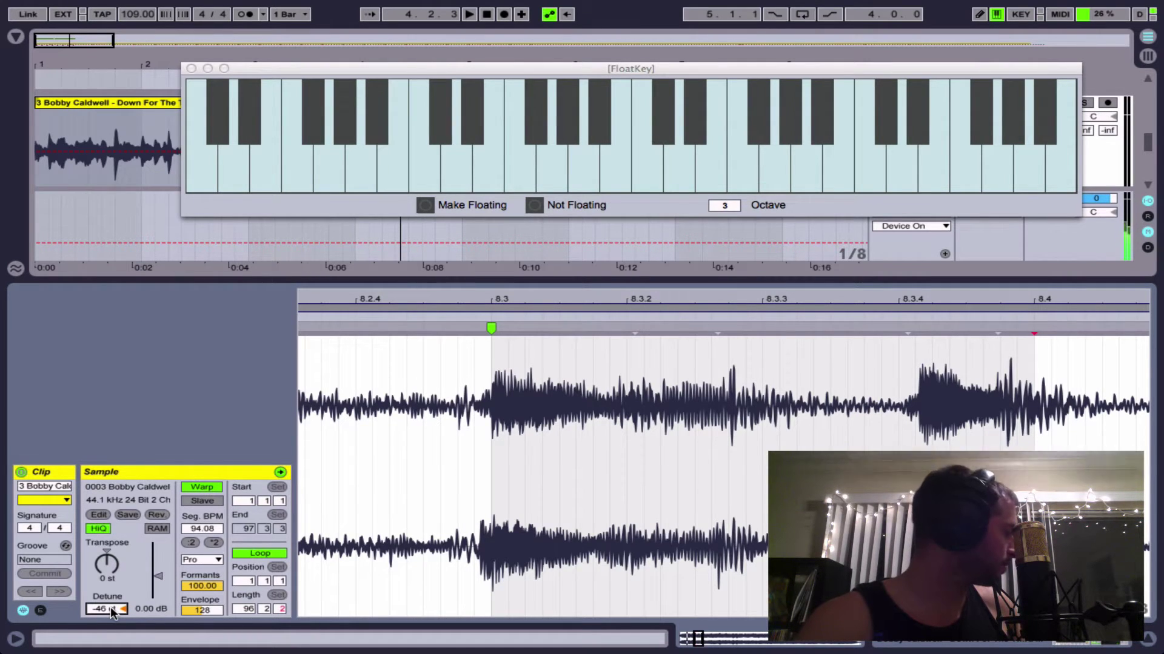
pyautogui.press('d')
pyautogui.press('t')
pyautogui.press('y')
pyautogui.press('u')
pyautogui.press('j')
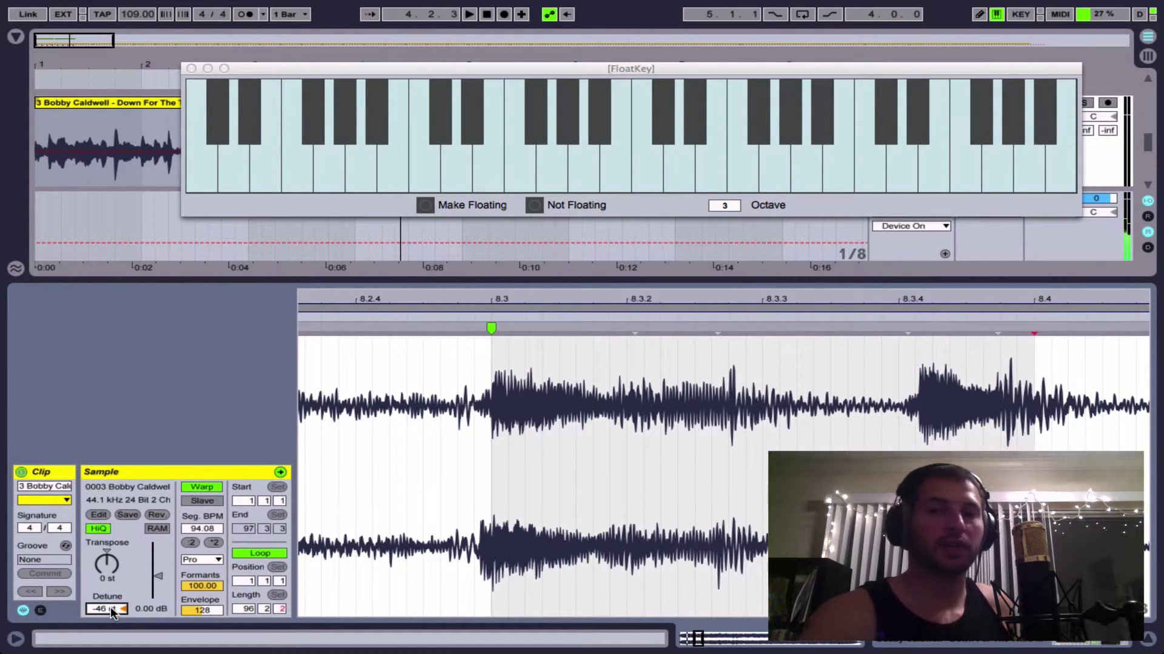
# Play back the detuned sample while playing B and nearby notes over it to check its tuning against the keyboard.
pyautogui.press('space')
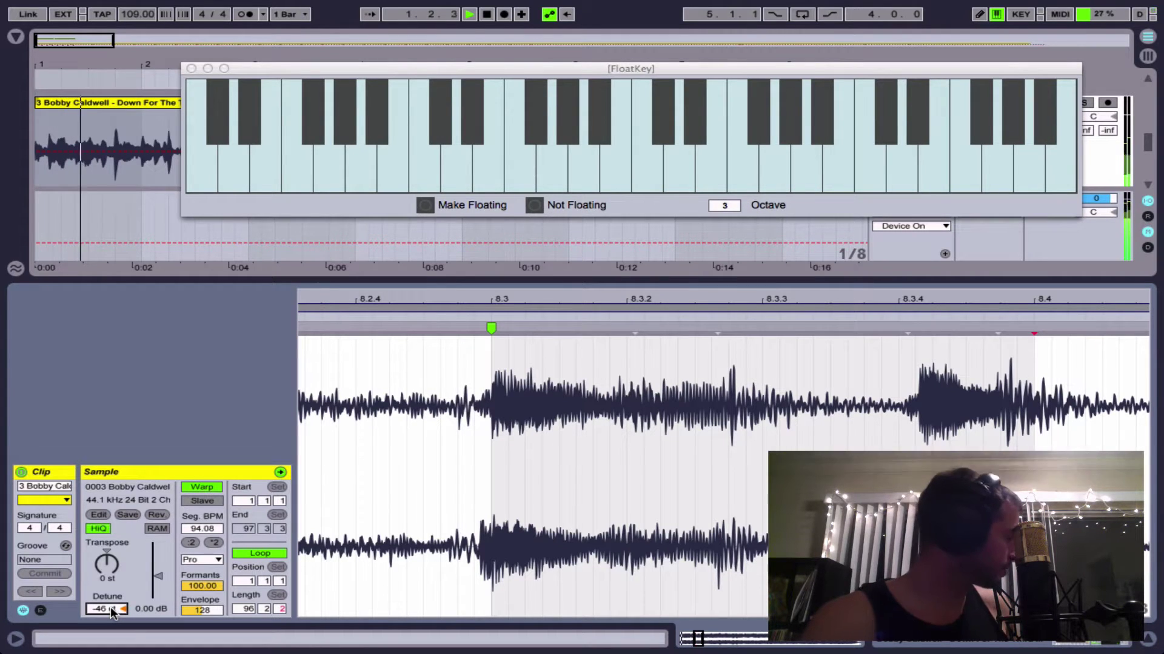
pyautogui.press('j')
pyautogui.press('e')
pyautogui.press('t')
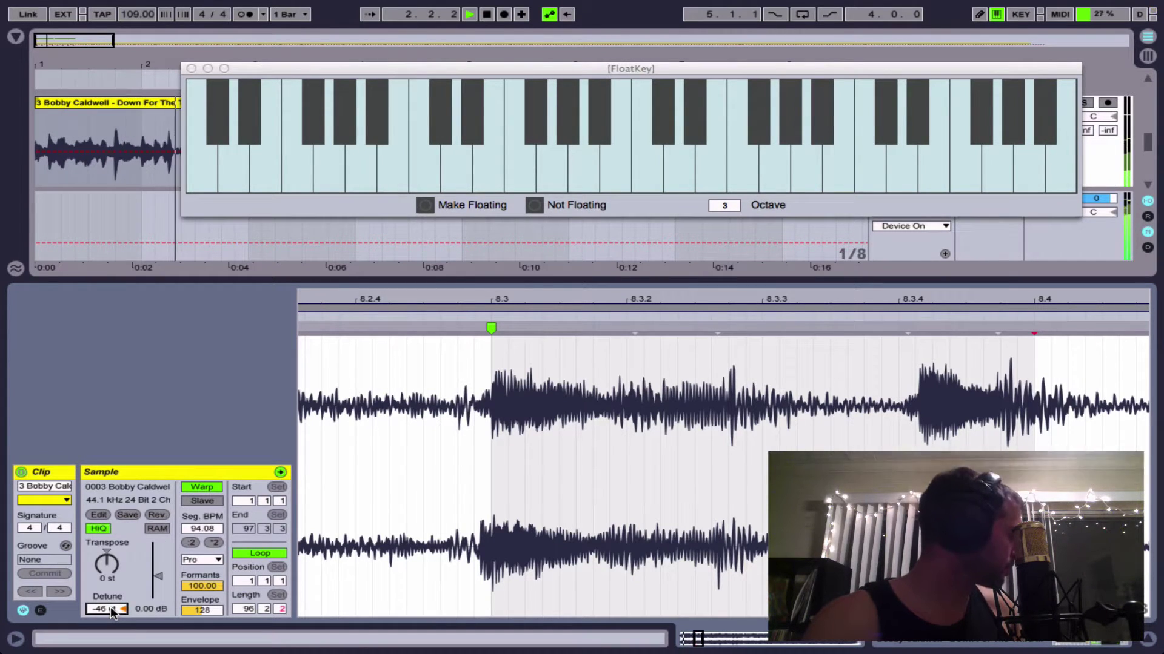
pyautogui.press('j')
pyautogui.press('t')
pyautogui.press('e')
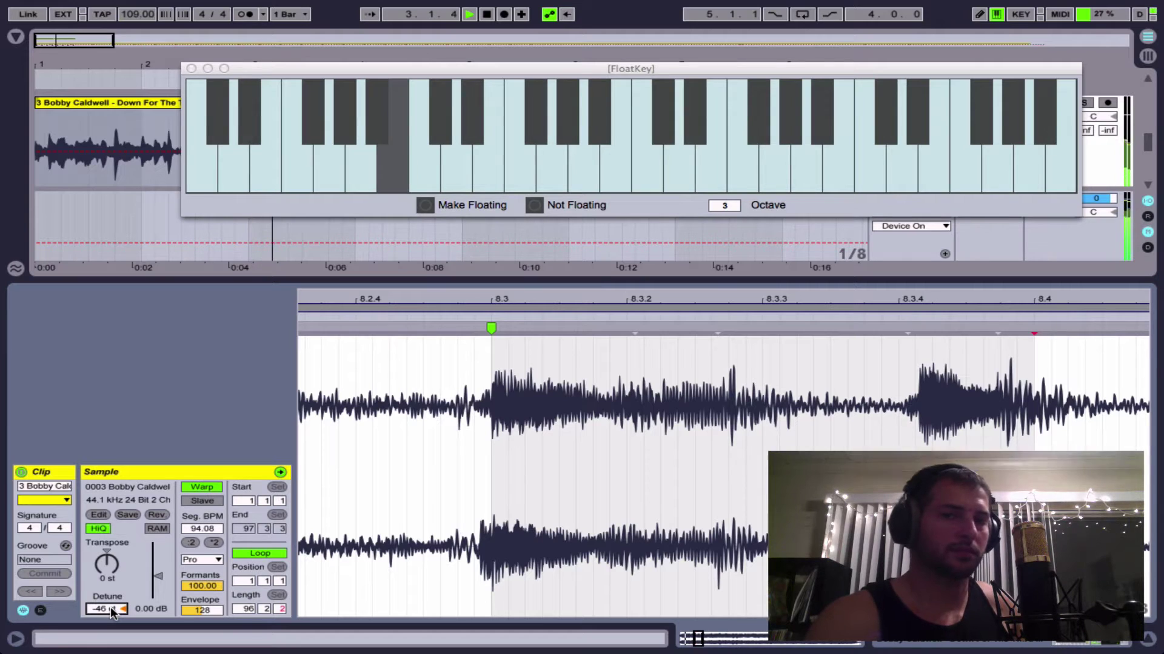
pyautogui.press('t')
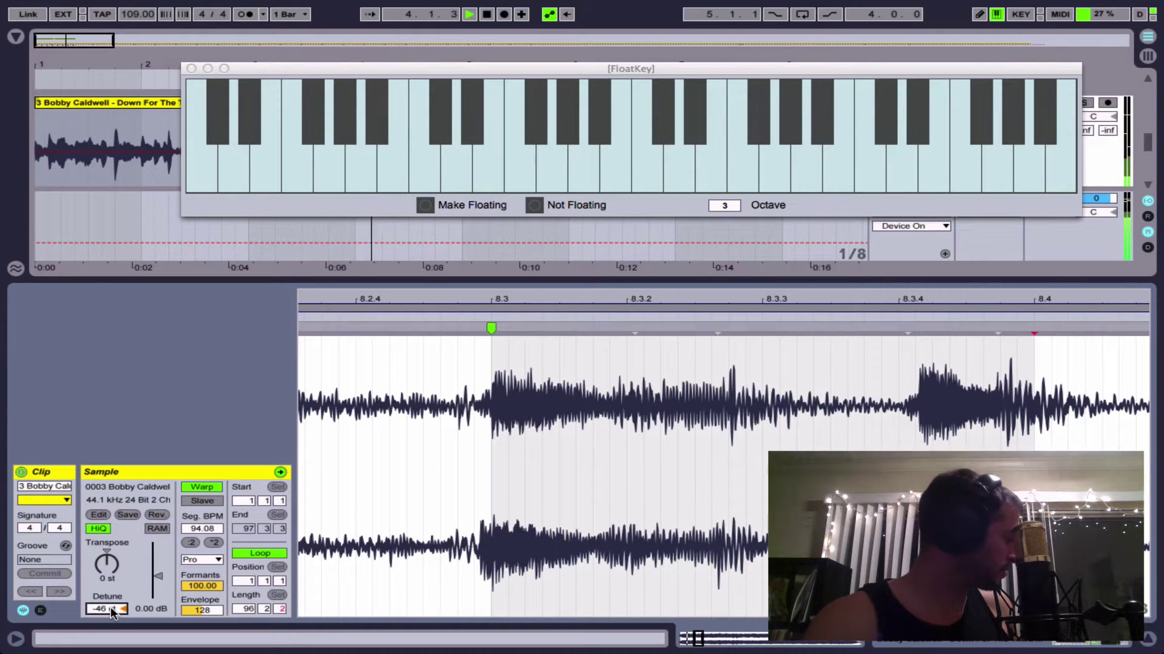
pyautogui.press('y')
pyautogui.press('u')
pyautogui.press('u')
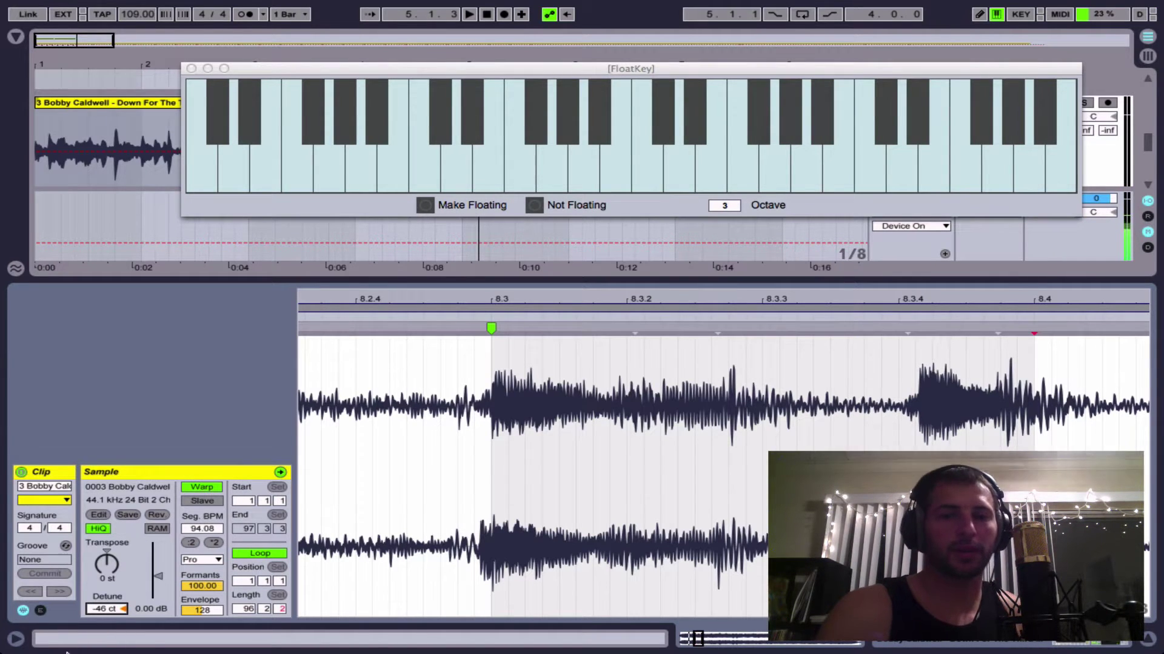
# Set the Bobby Caldwell clip's Detune to 38 ct and play the sample back.
pyautogui.moveTo(65, 652)
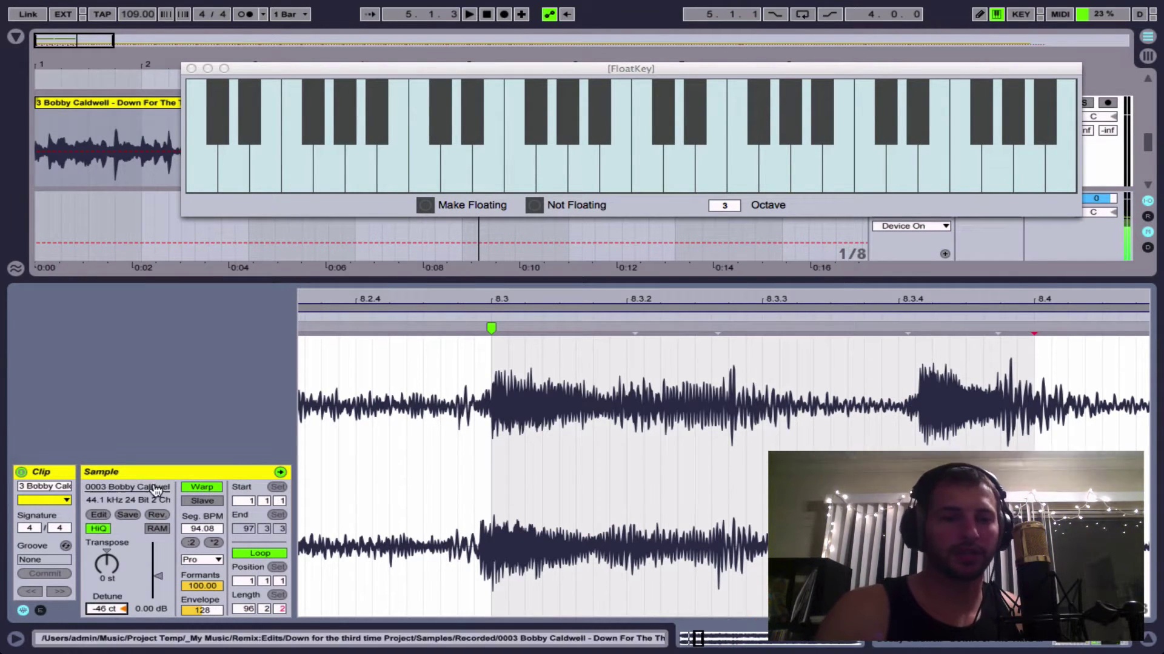
pyautogui.click(108, 609)
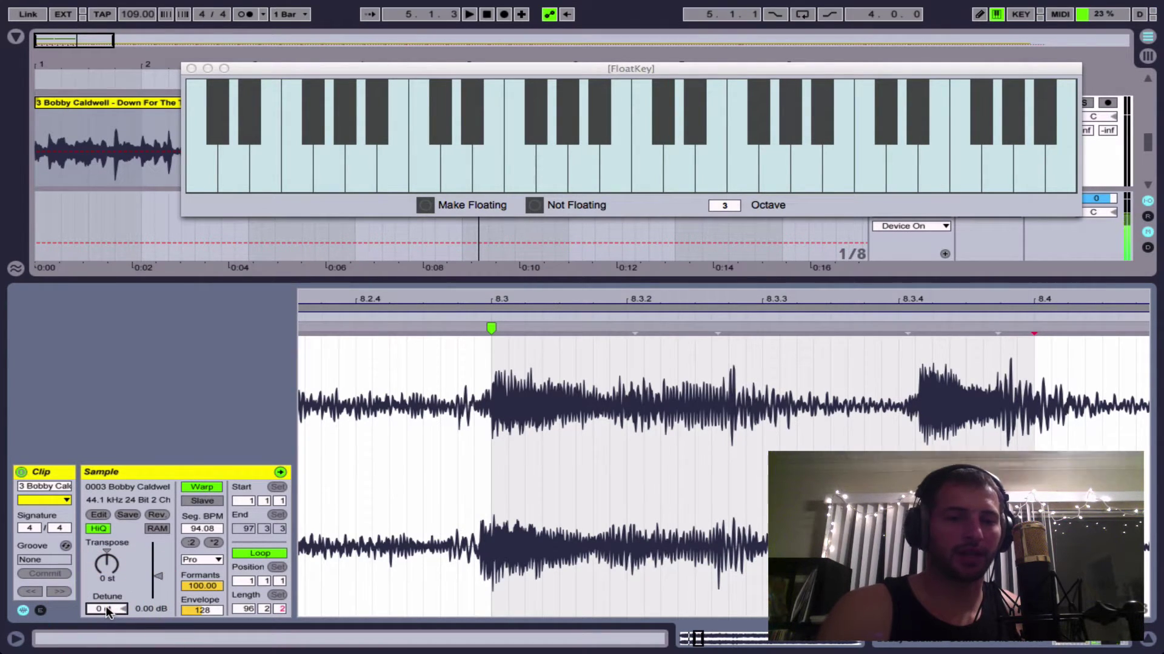
pyautogui.write('14')
pyautogui.press('Return')
pyautogui.moveTo(107, 608); pyautogui.dragTo(108, 600)
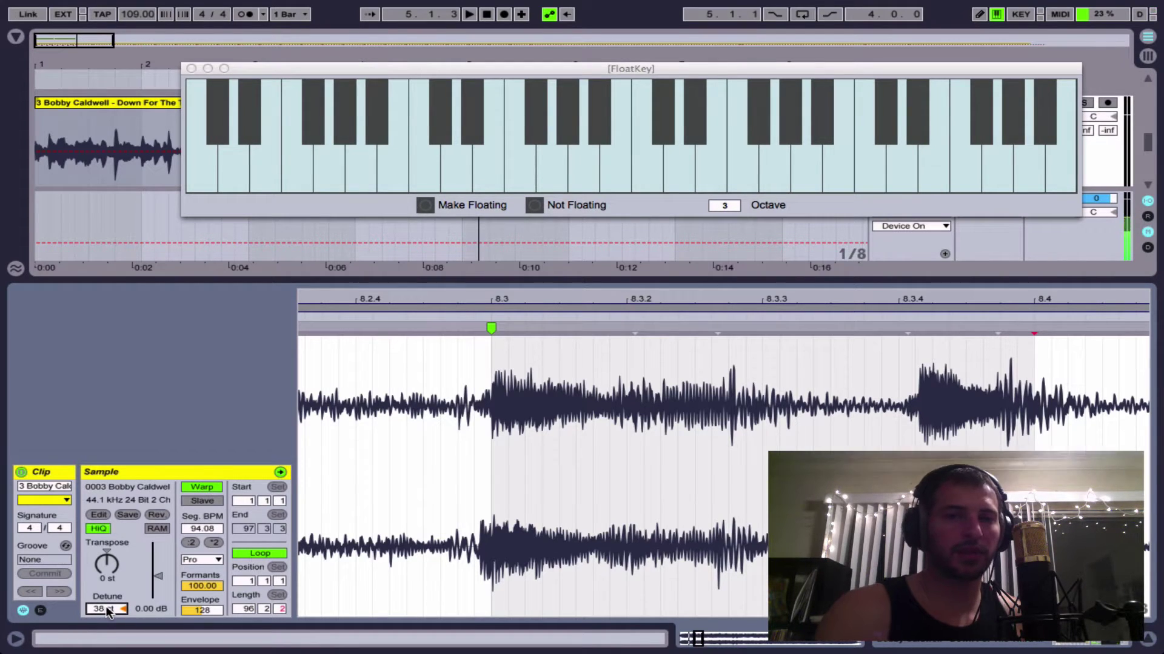
pyautogui.press('space')
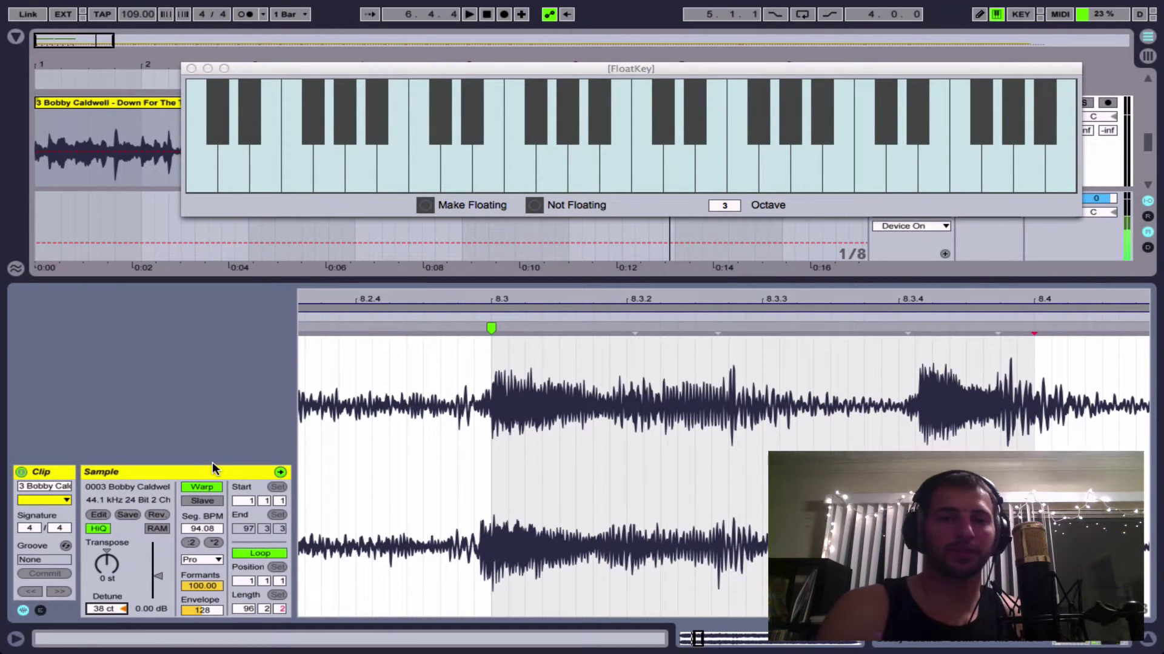
# Close the FloatKey keyboard and hide the clip's sample settings.
pyautogui.click(191, 68)
pyautogui.press('super+alt+l')
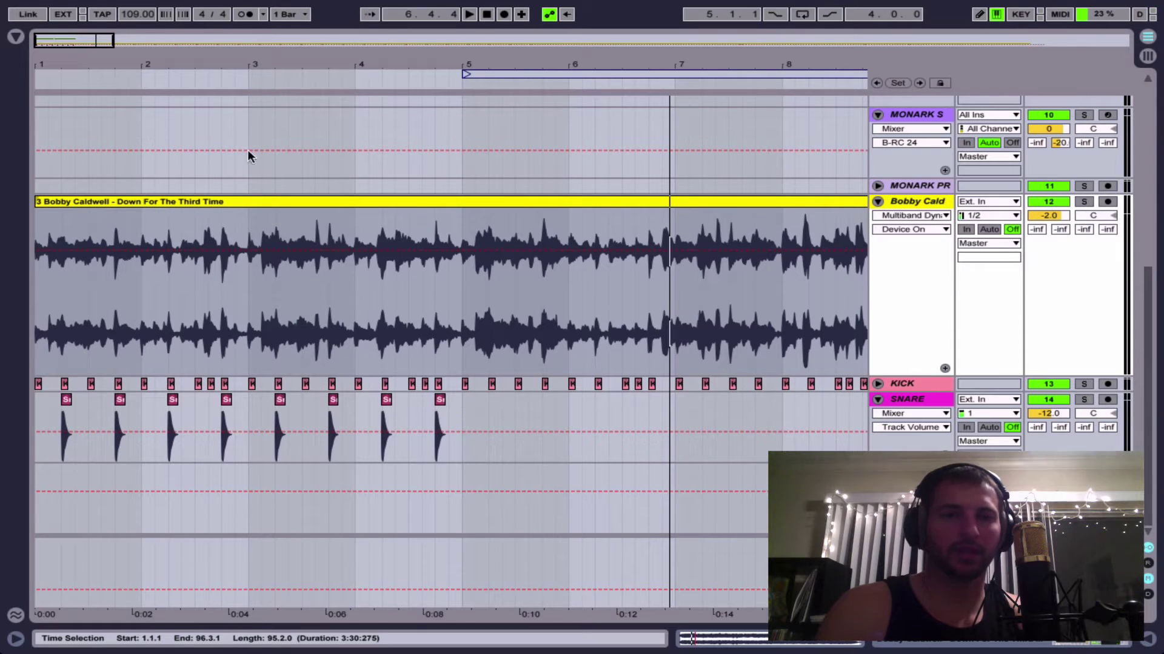
# Paste the snare clip onto the SNARE track in line with the kicks at 13.2 and 13.4.
pyautogui.moveTo(222, 60); pyautogui.dragTo(441, 250)
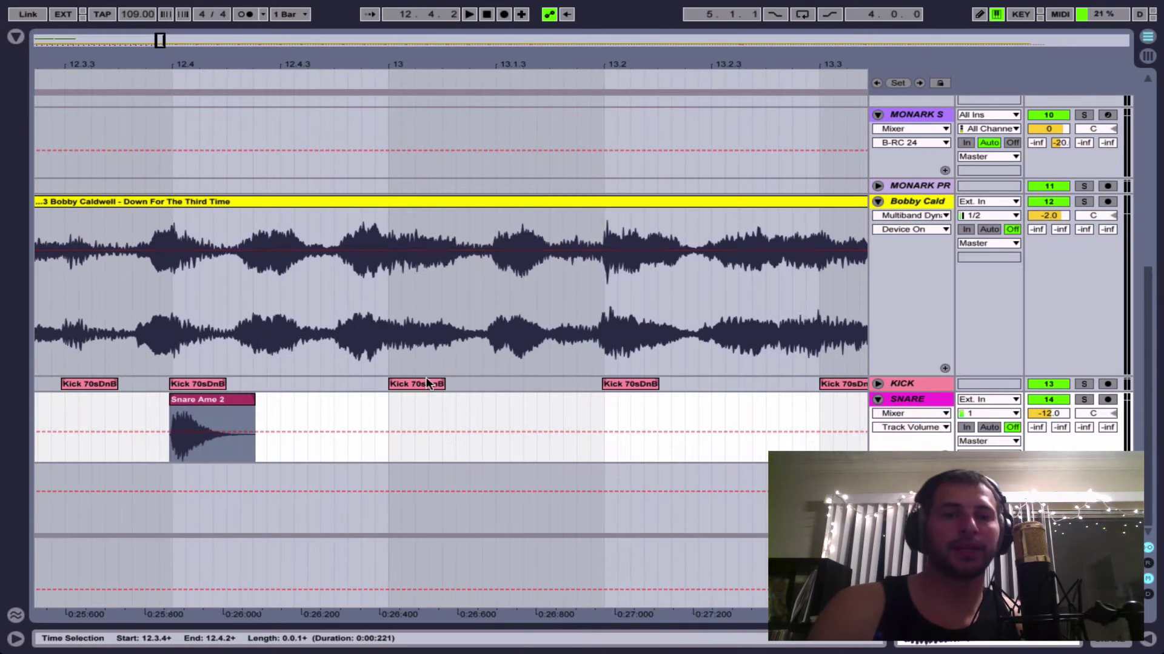
pyautogui.click(625, 383)
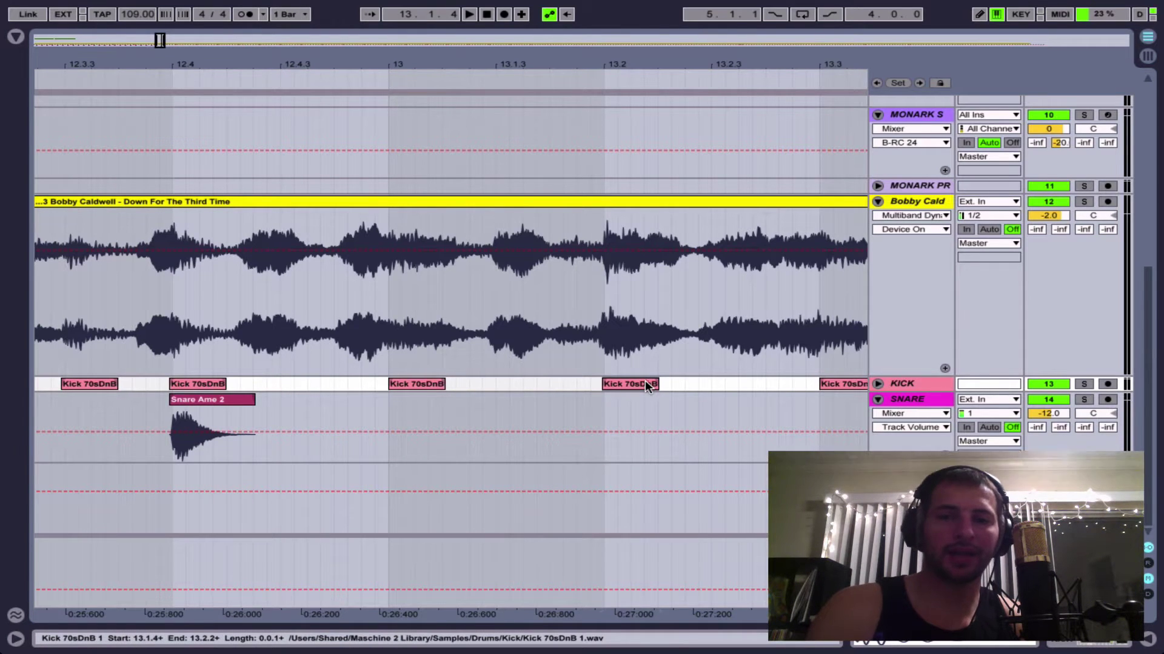
pyautogui.press('Down')
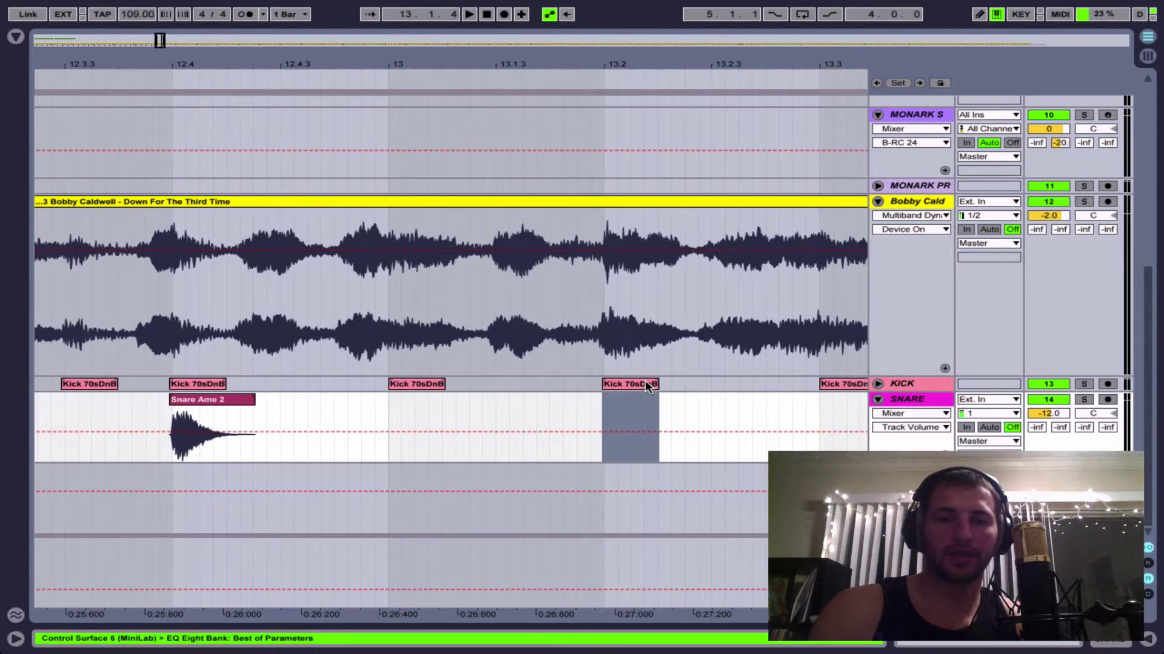
pyautogui.hotkey('ctrl', 'v')
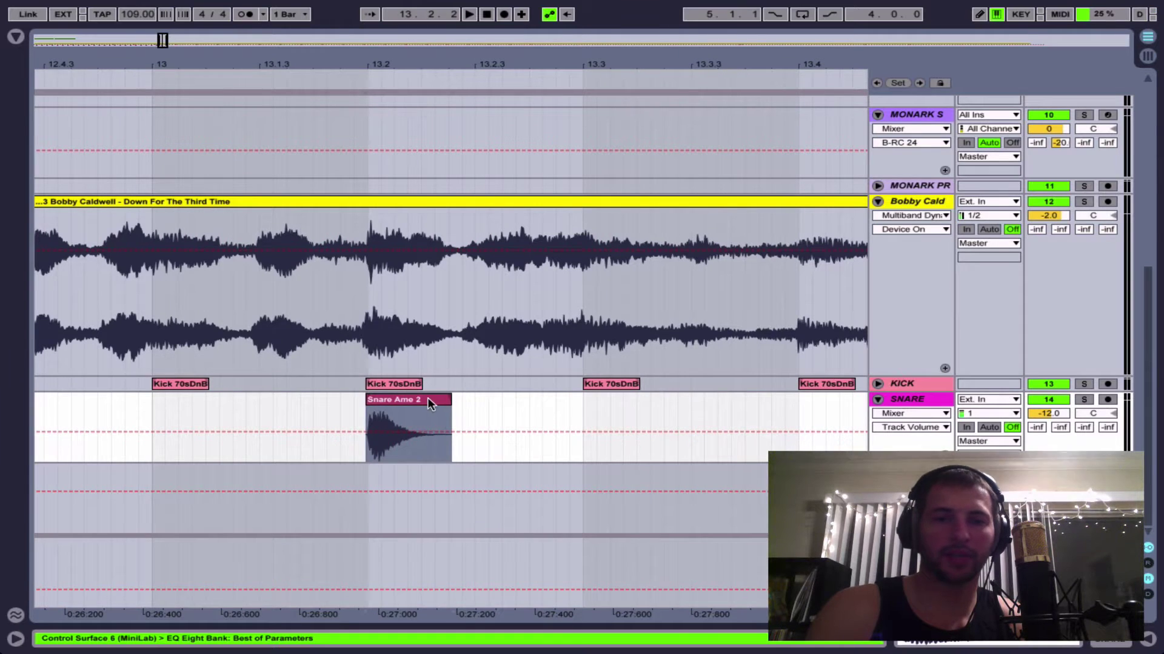
pyautogui.click(428, 398)
pyautogui.click(690, 384)
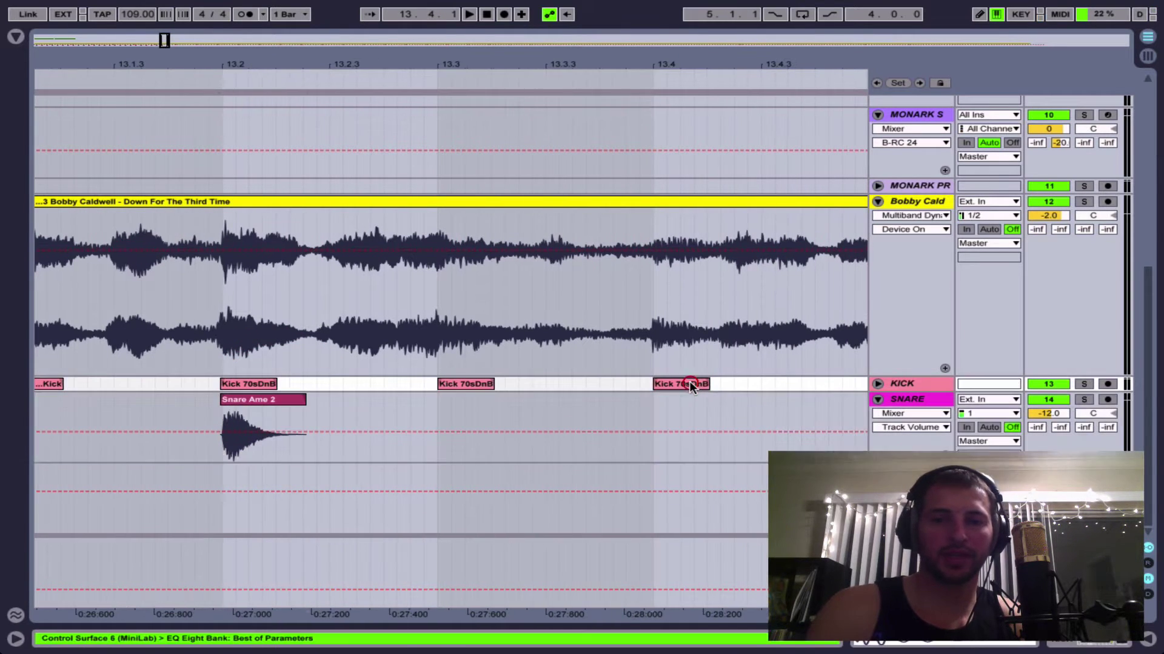
pyautogui.press('Down')
pyautogui.press('Down')
pyautogui.press('Up')
pyautogui.hotkey('ctrl', 'v')
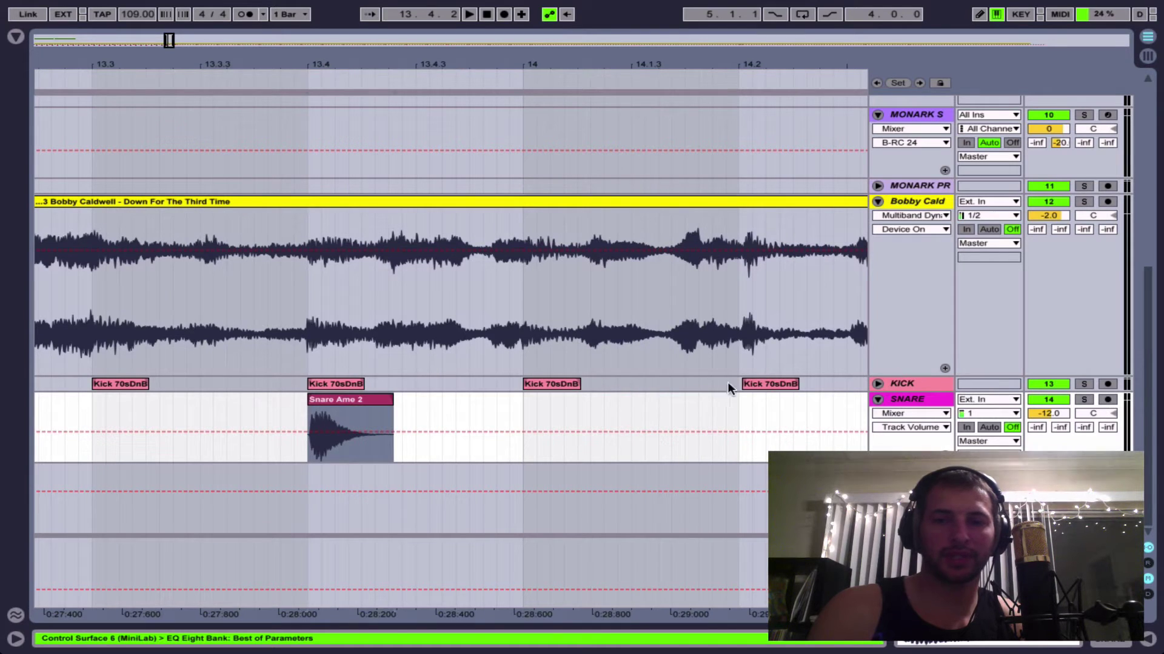
# Select the kick near 14.2 and examine how its start lines up with the sample's transient.
pyautogui.click(756, 385)
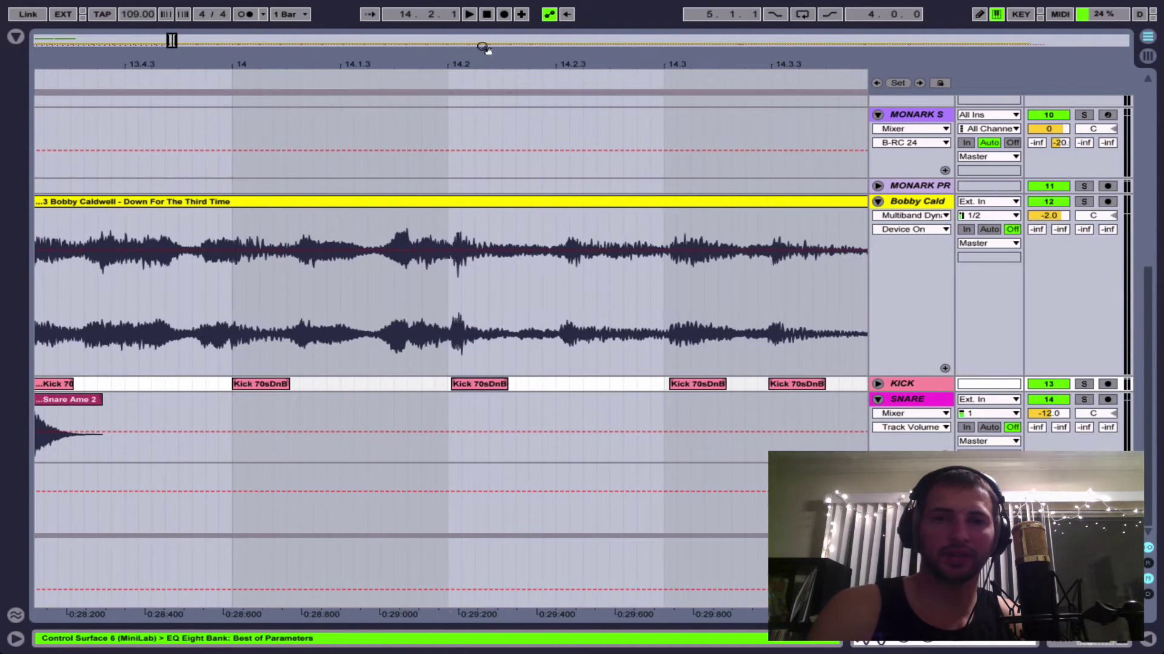
pyautogui.moveTo(483, 48); pyautogui.dragTo(618, 58)
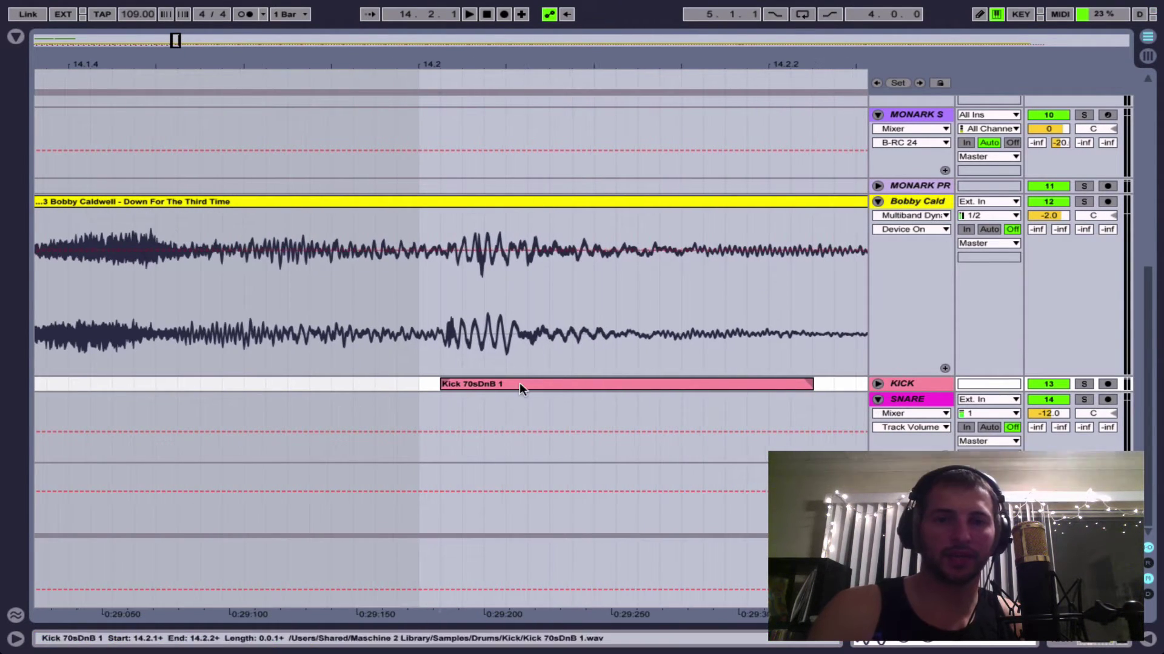
pyautogui.press('-')
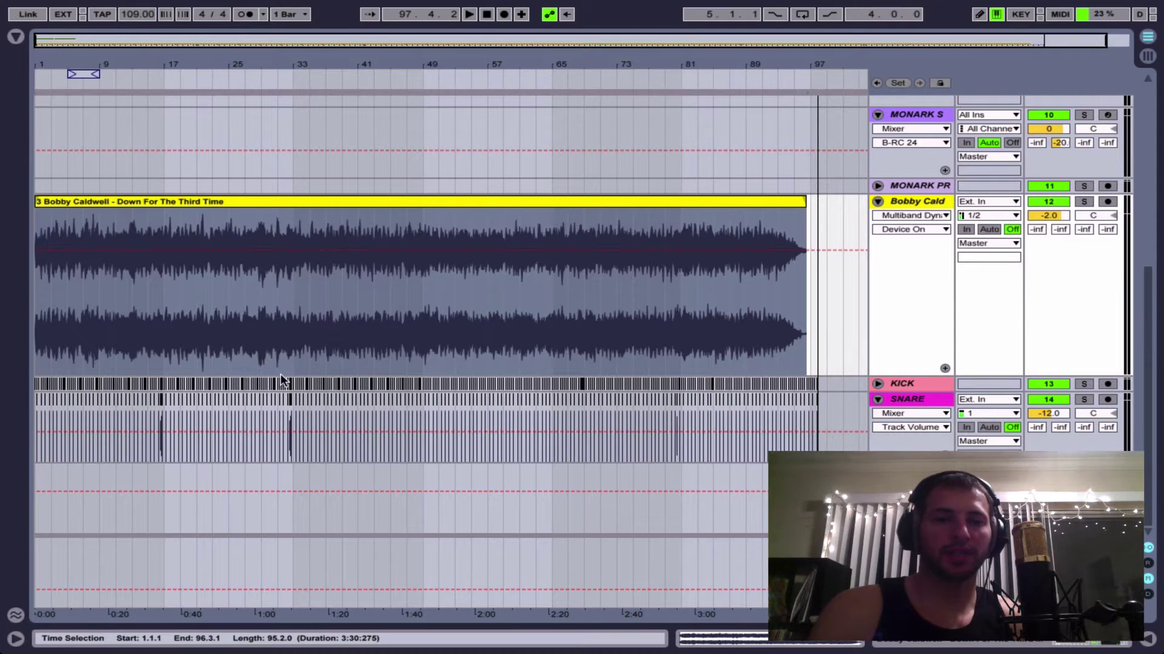
# Expand the KICK track and examine how the kicks align with the sample through to its end.
pyautogui.click(876, 384)
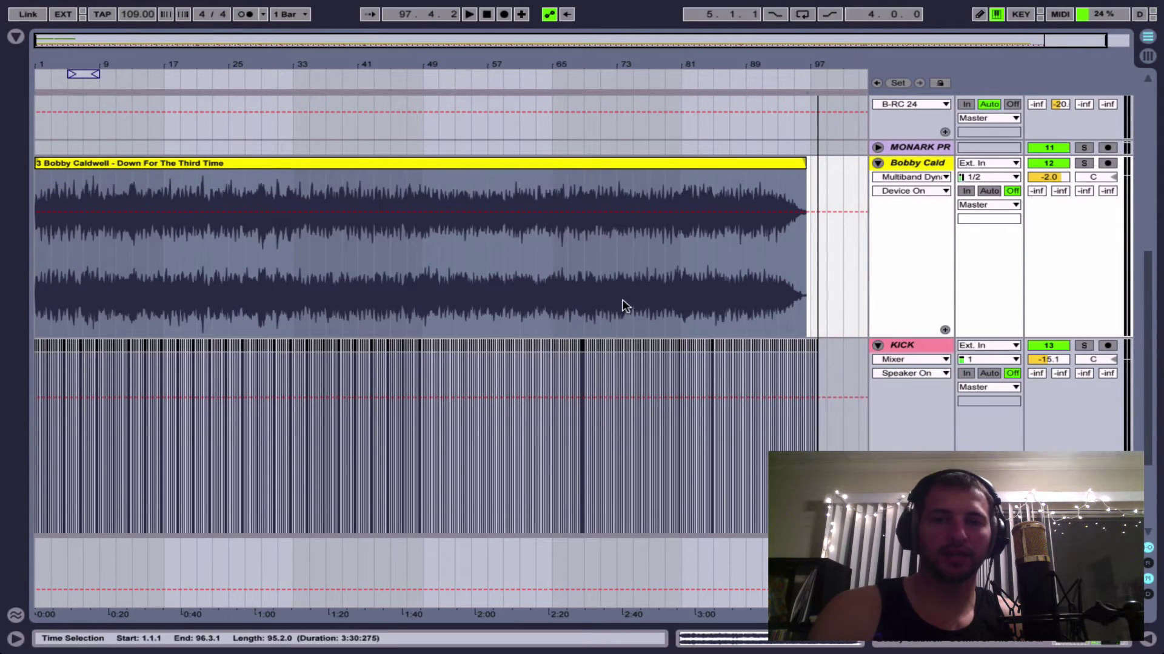
pyautogui.moveTo(732, 45); pyautogui.dragTo(715, 249)
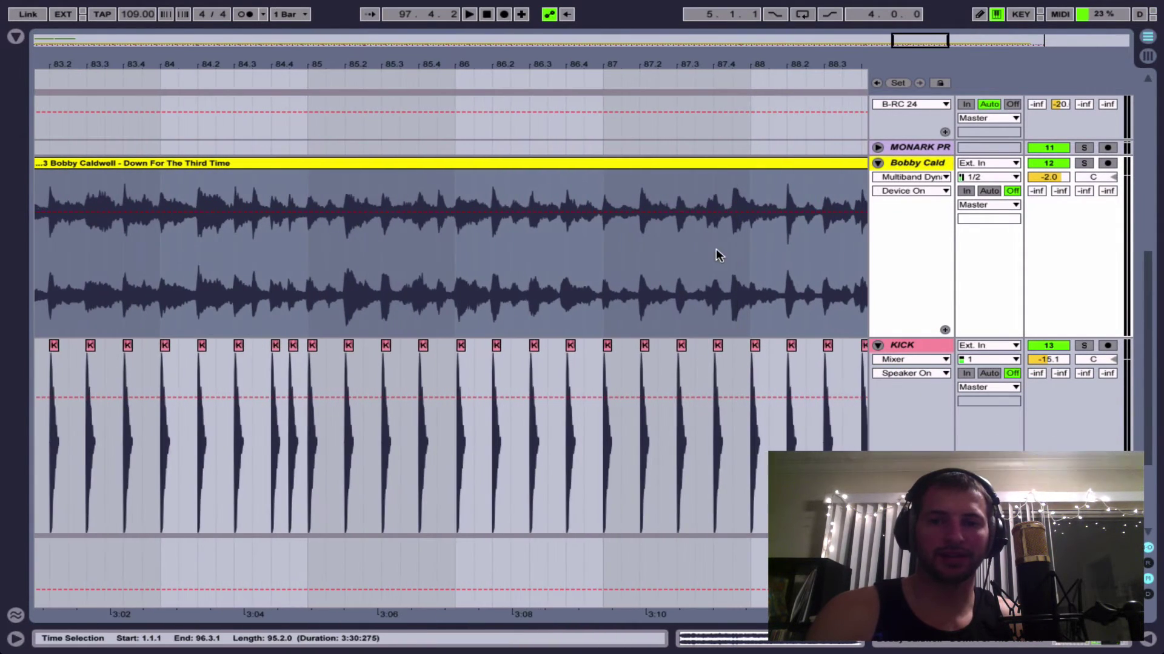
pyautogui.scroll(-3, 715, 249)
pyautogui.scroll(3, 715, 249)
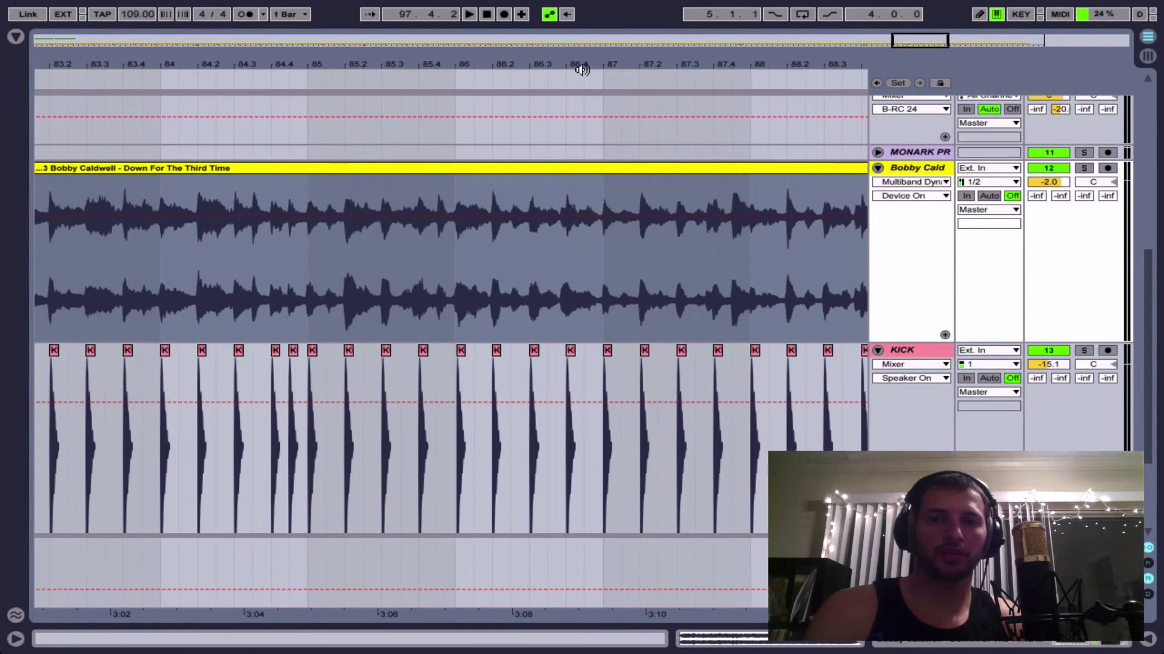
pyautogui.moveTo(572, 65); pyautogui.dragTo(573, 18)
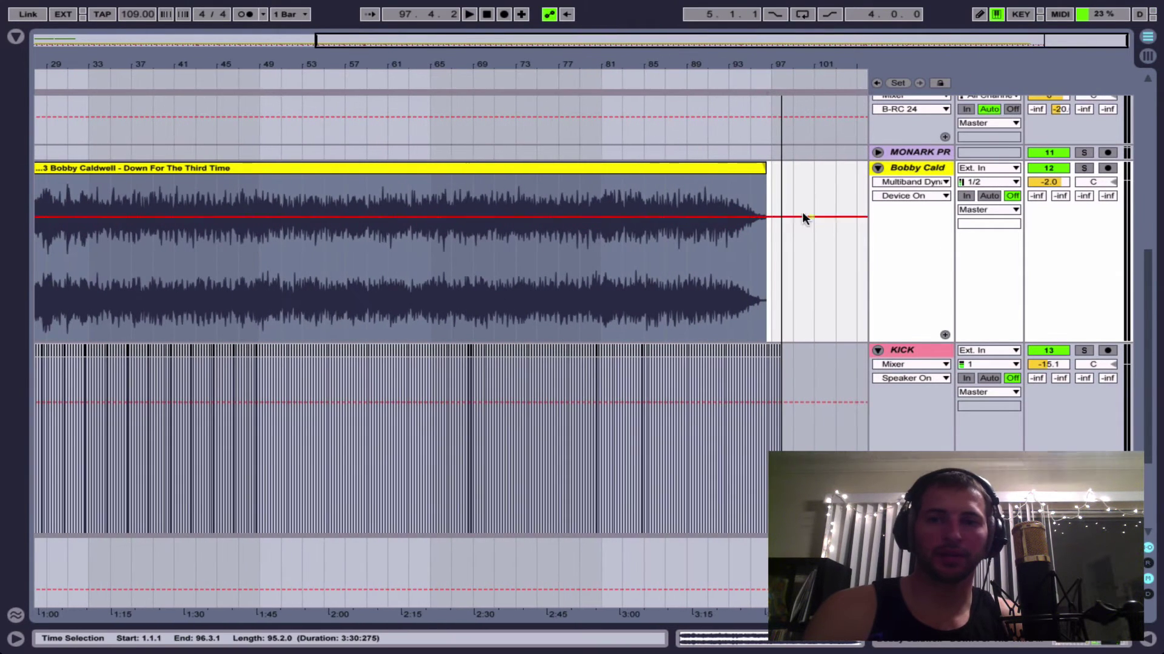
pyautogui.moveTo(766, 61); pyautogui.dragTo(693, 264)
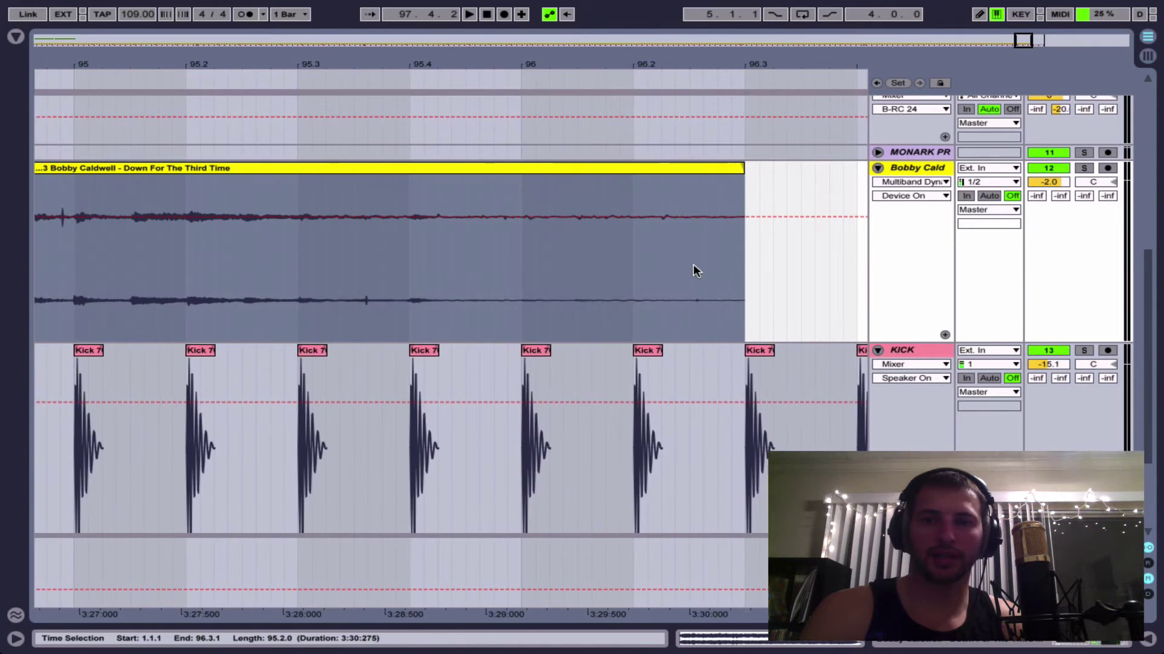
pyautogui.hscroll(3, 692, 264)
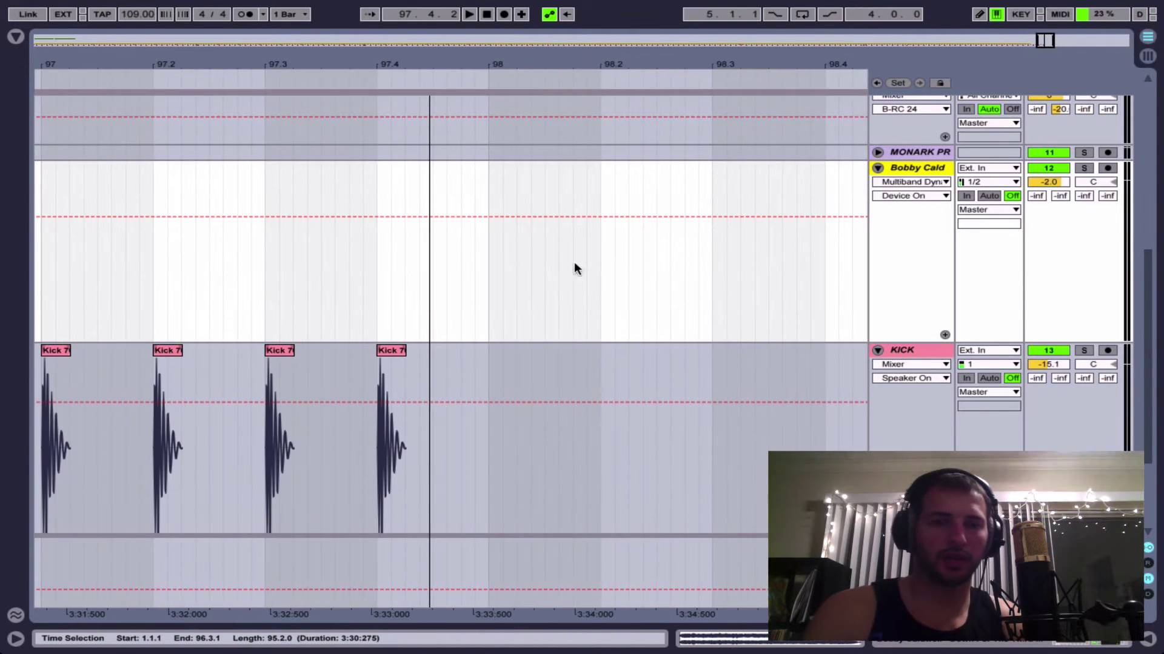
# Select the sample, kicks and snares from bar 1 to bar 98 and move them together to start at bar 5.
pyautogui.keyDown('shift'); pyautogui.click(488, 270); pyautogui.keyUp('shift')
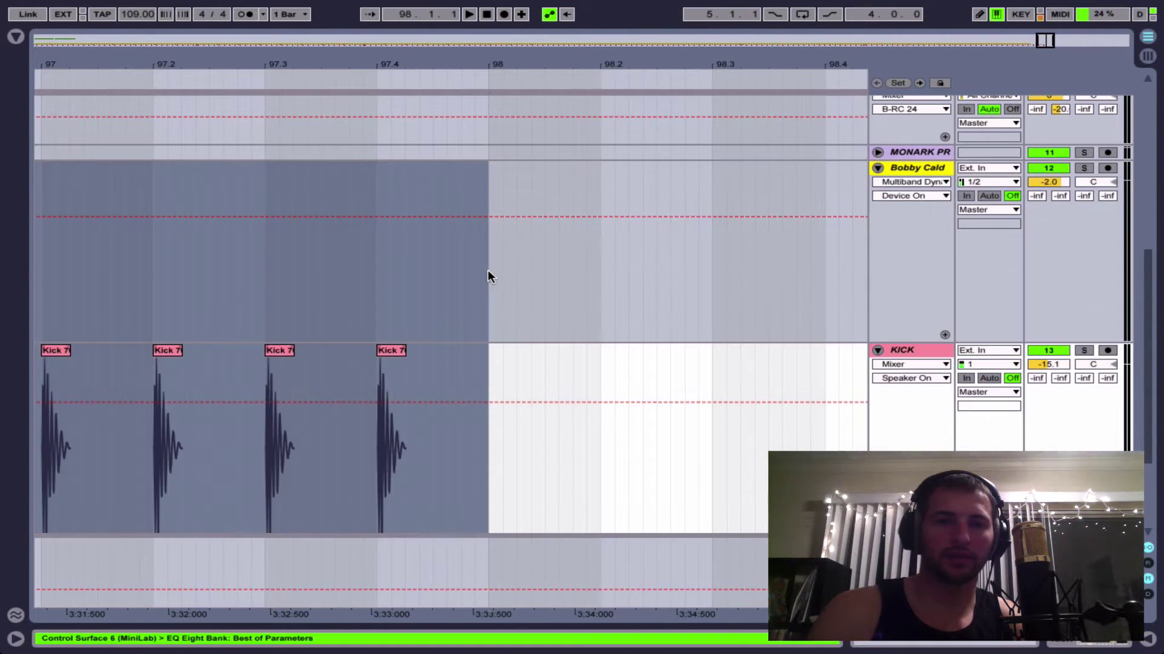
pyautogui.hscroll(-5, 437, 269)
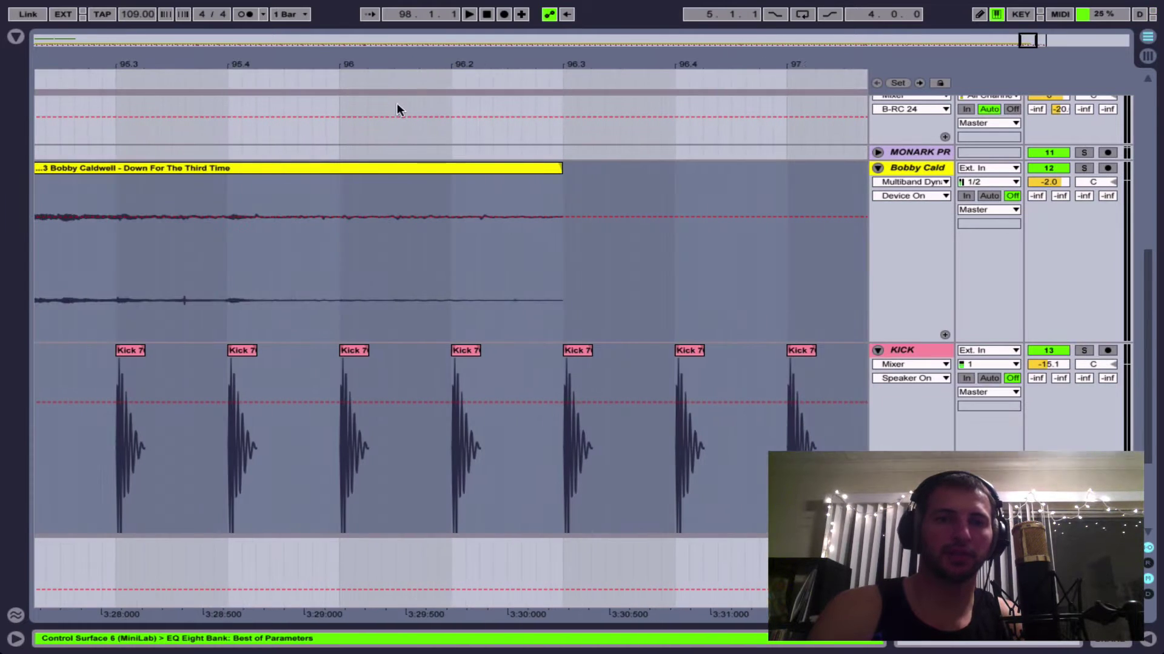
pyautogui.moveTo(362, 59); pyautogui.dragTo(515, 243)
pyautogui.scroll(-5, 515, 243)
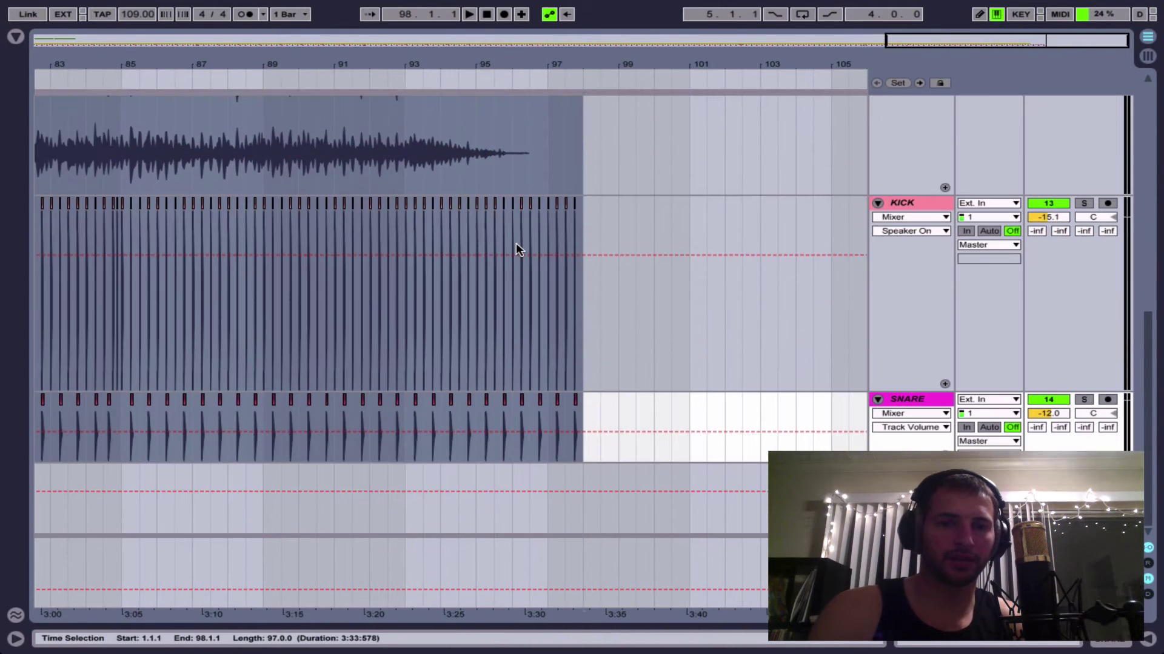
pyautogui.hscroll(-10, 515, 242)
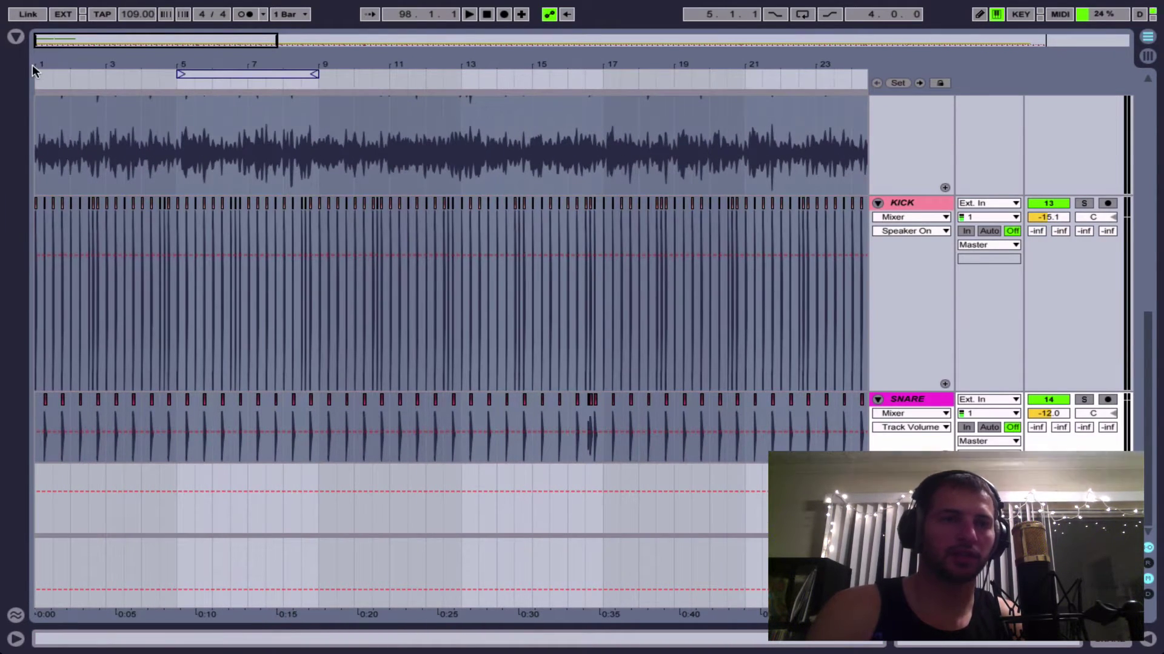
pyautogui.scroll(3, 72, 103)
pyautogui.moveTo(67, 116); pyautogui.dragTo(138, 121)
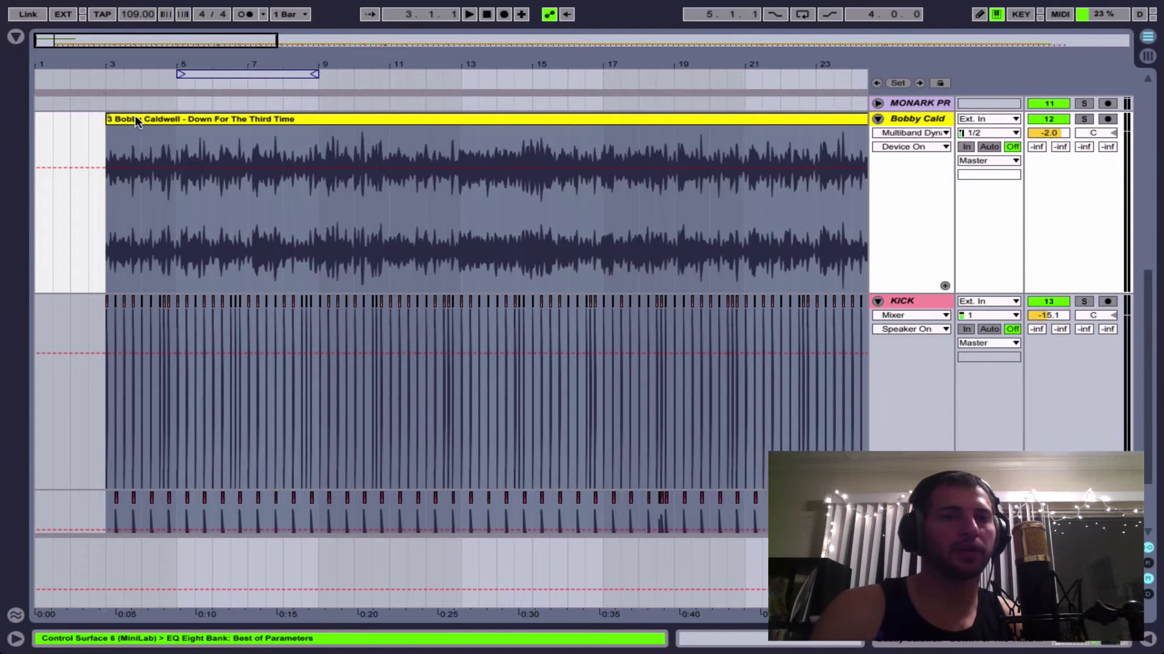
pyautogui.moveTo(136, 120); pyautogui.dragTo(207, 122)
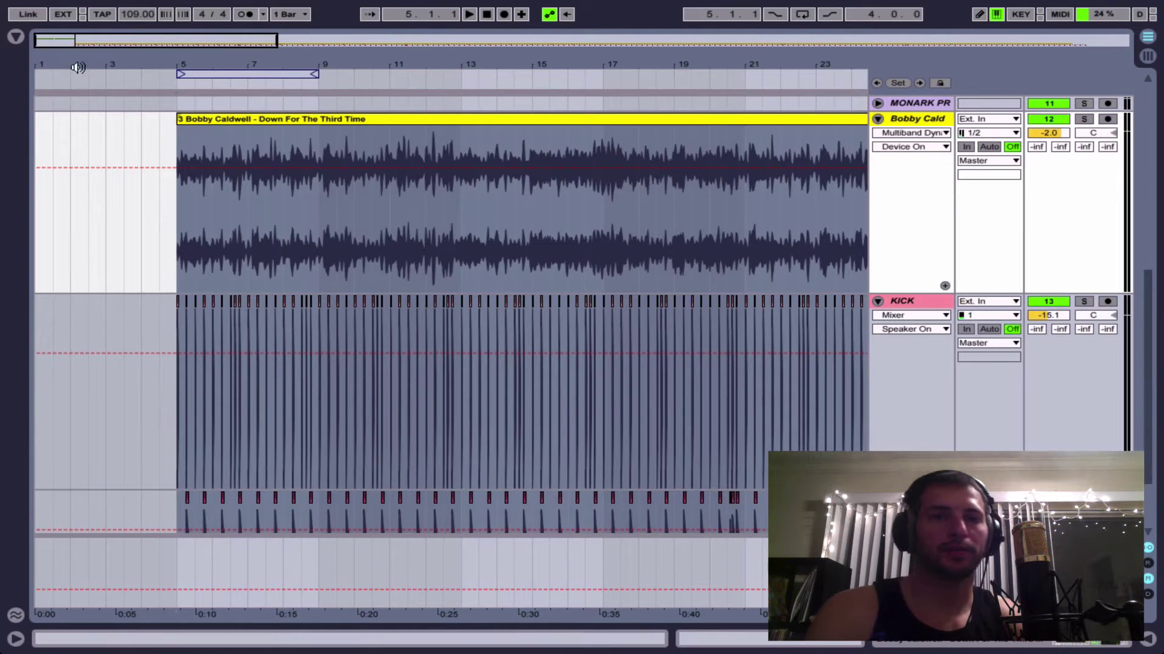
# Copy the kicks and snares from bar 5 to bar 9, paste them at bar 1, and play back the new intro.
pyautogui.moveTo(109, 56); pyautogui.dragTo(196, 301)
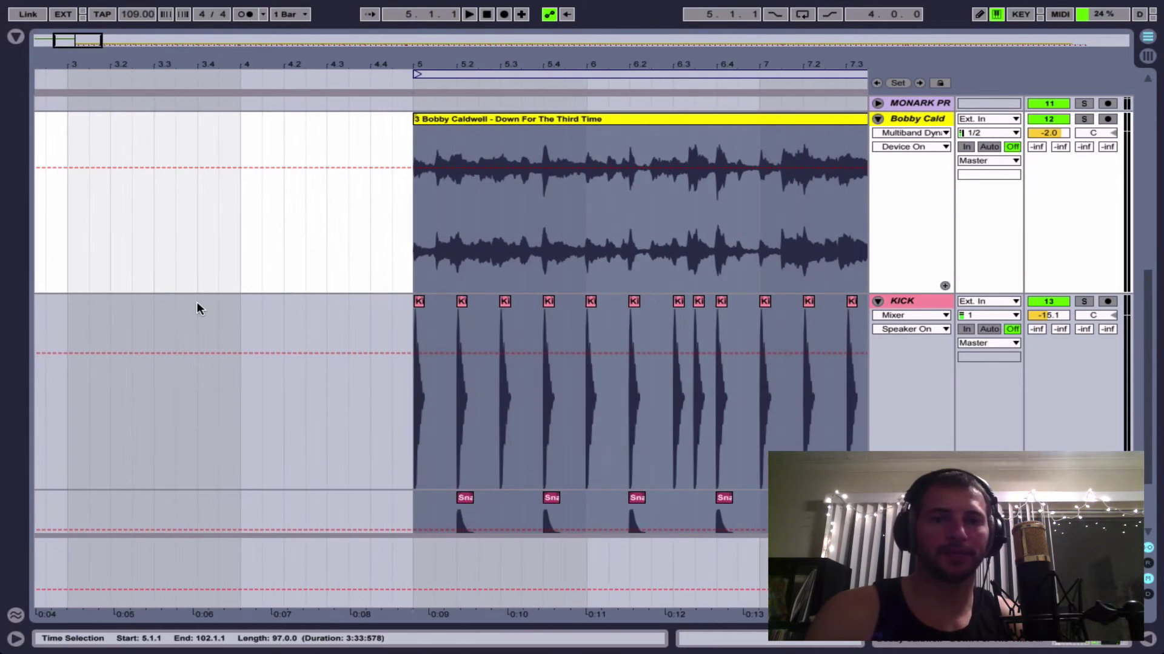
pyautogui.click(196, 302)
pyautogui.hscroll(5, 194, 307)
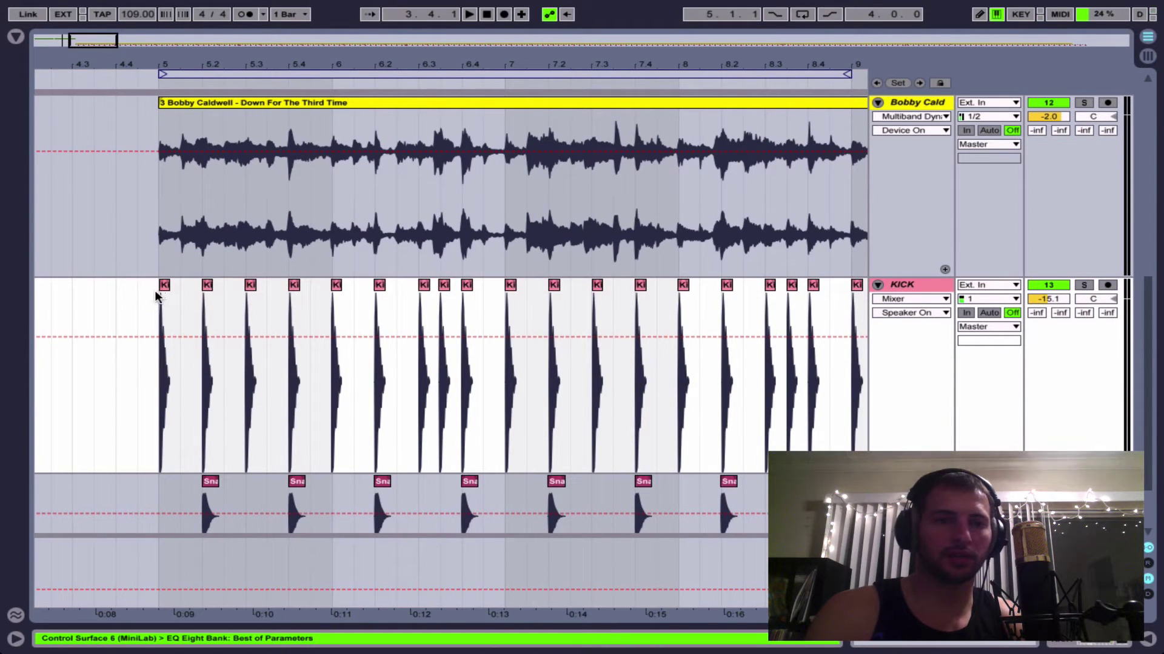
pyautogui.click(163, 288)
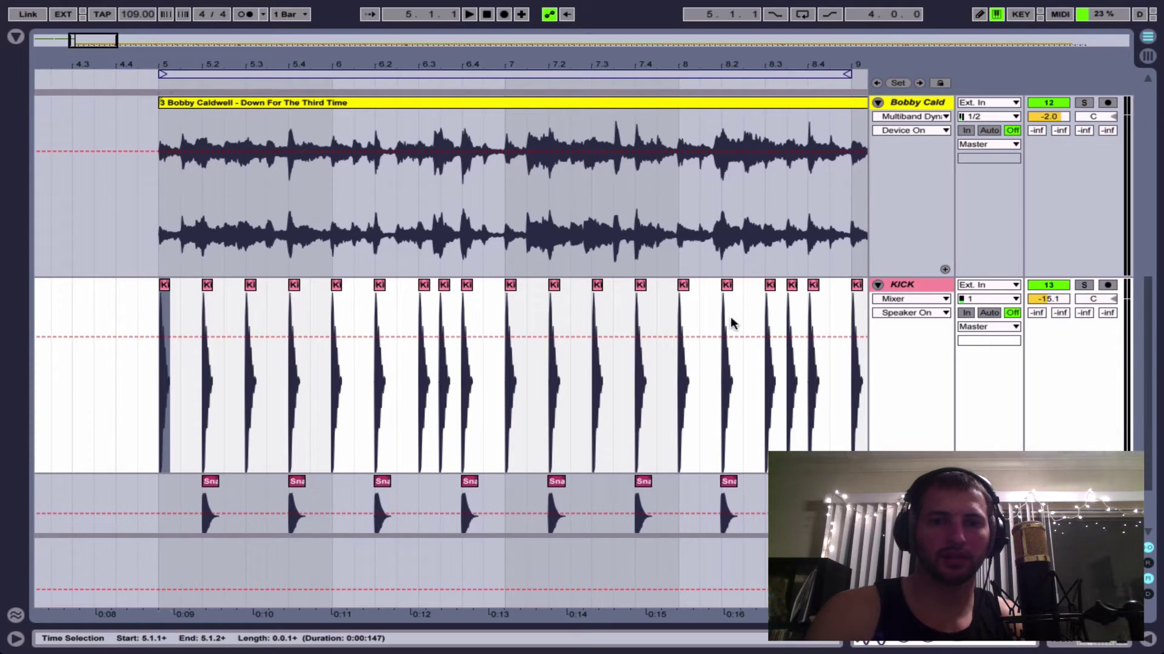
pyautogui.keyDown('shift'); pyautogui.click(848, 289); pyautogui.keyUp('shift')
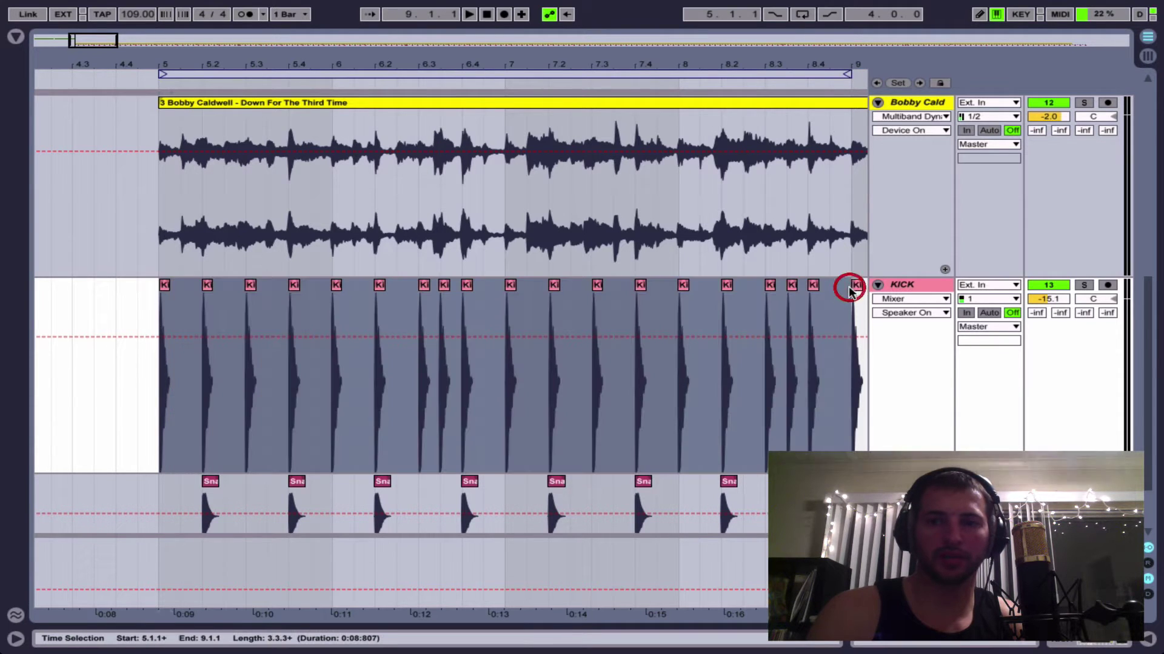
pyautogui.scroll(-1, 451, 315)
pyautogui.hotkey('shift', 'Down')
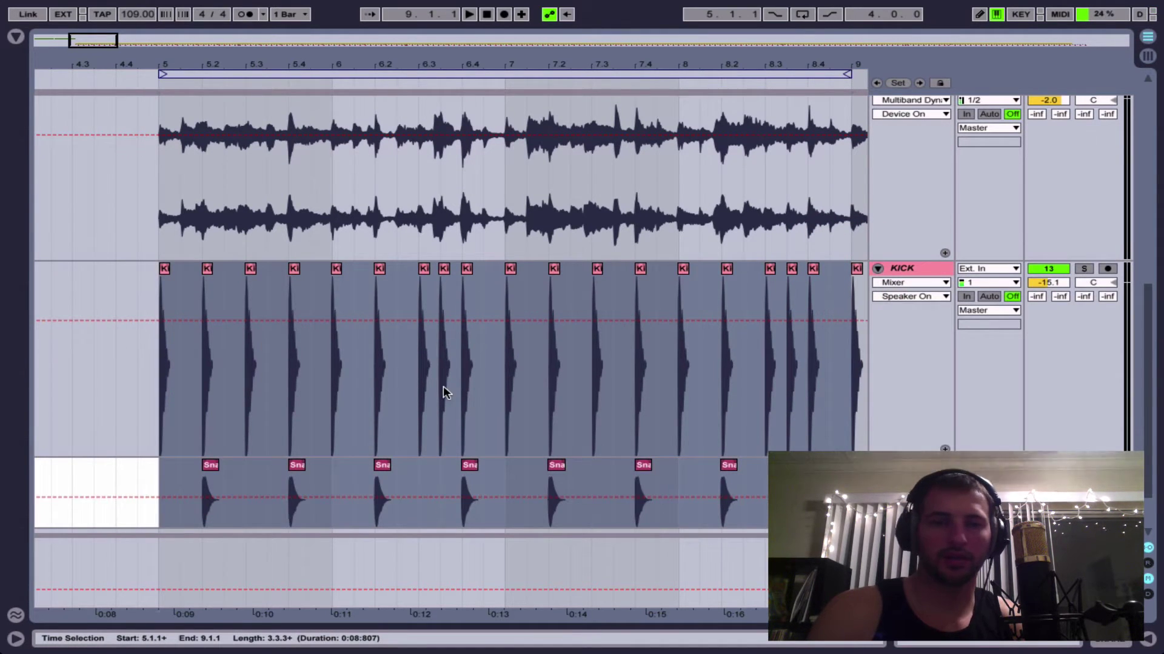
pyautogui.hscroll(-10, 442, 387)
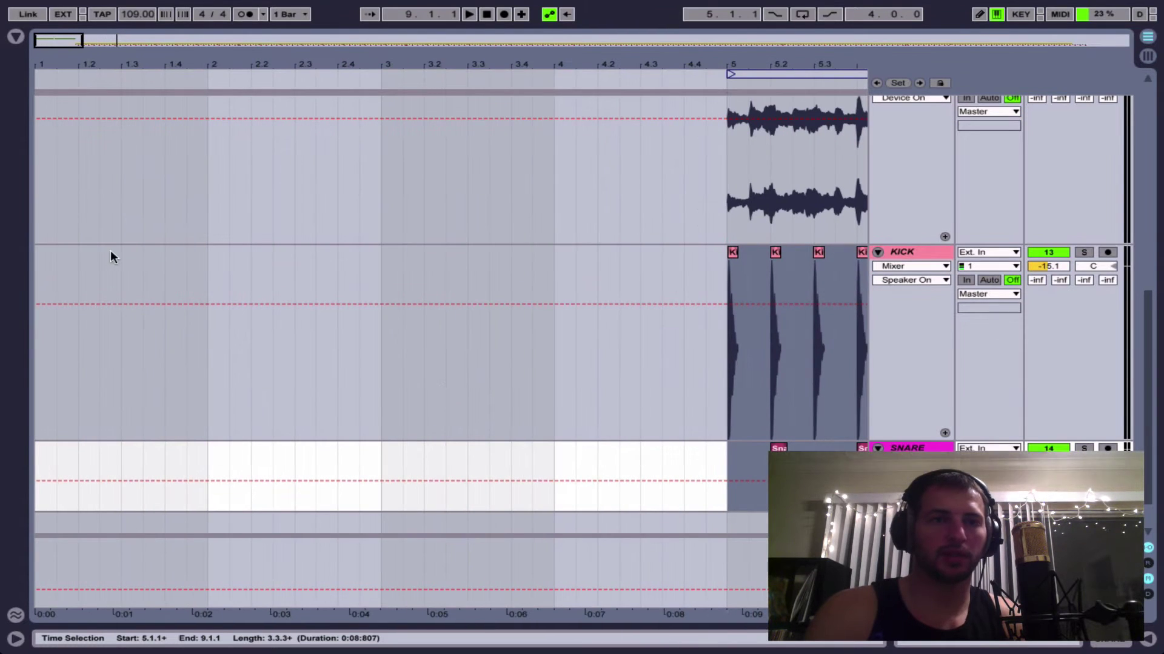
pyautogui.click(487, 15)
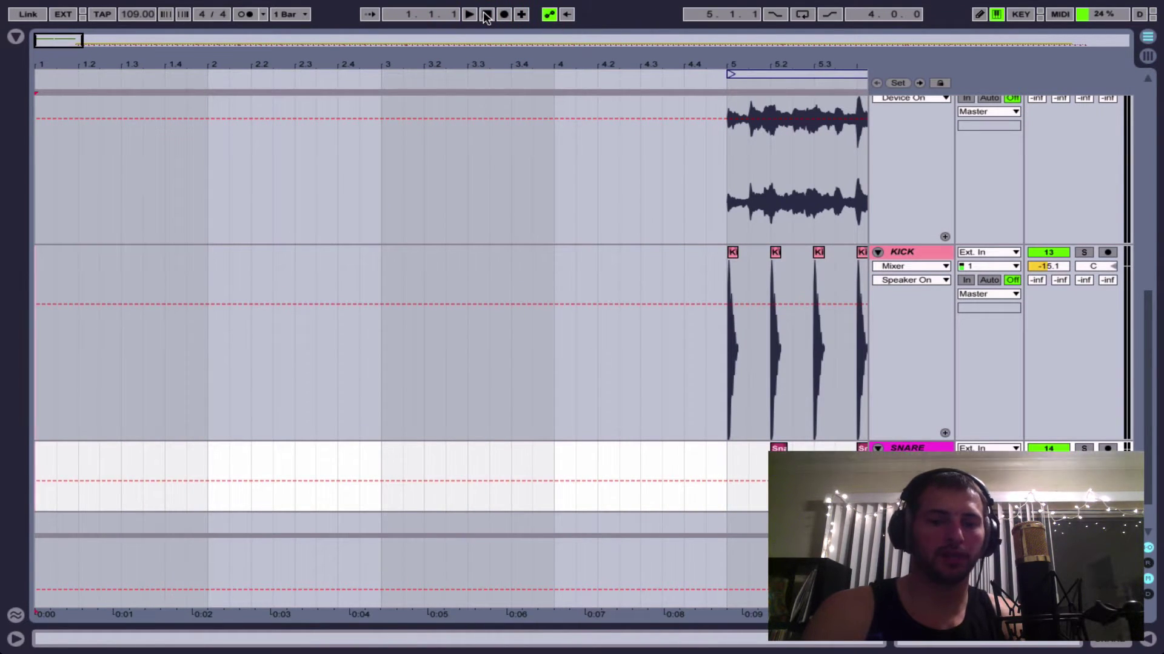
pyautogui.hotkey('ctrl', 'z')
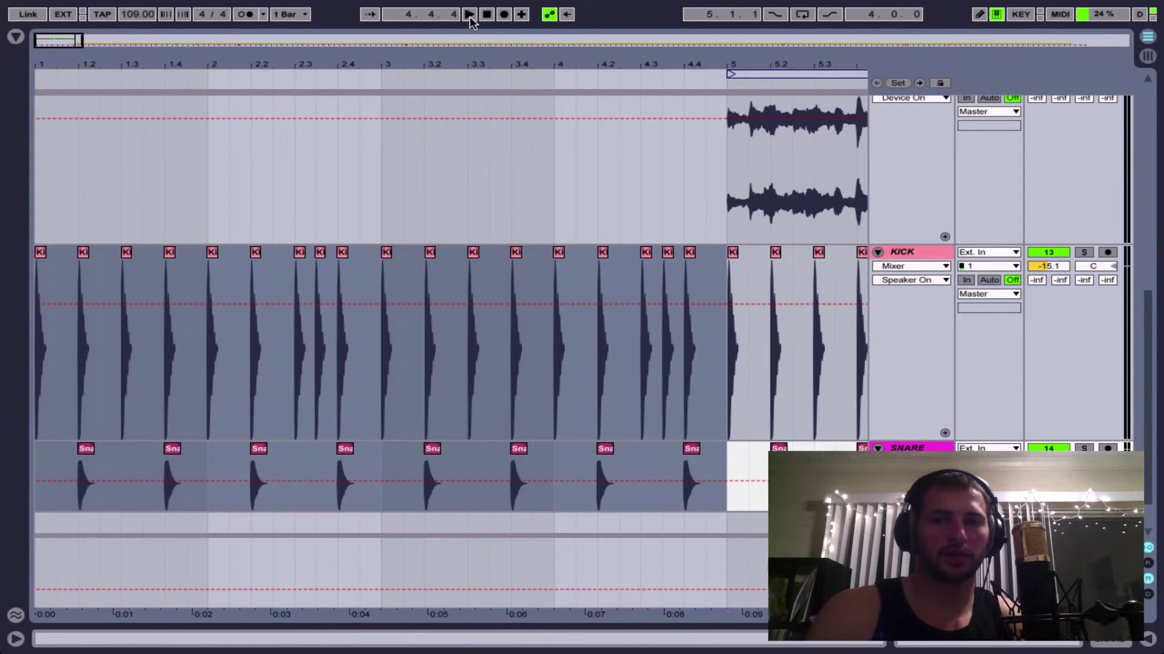
pyautogui.press('space')
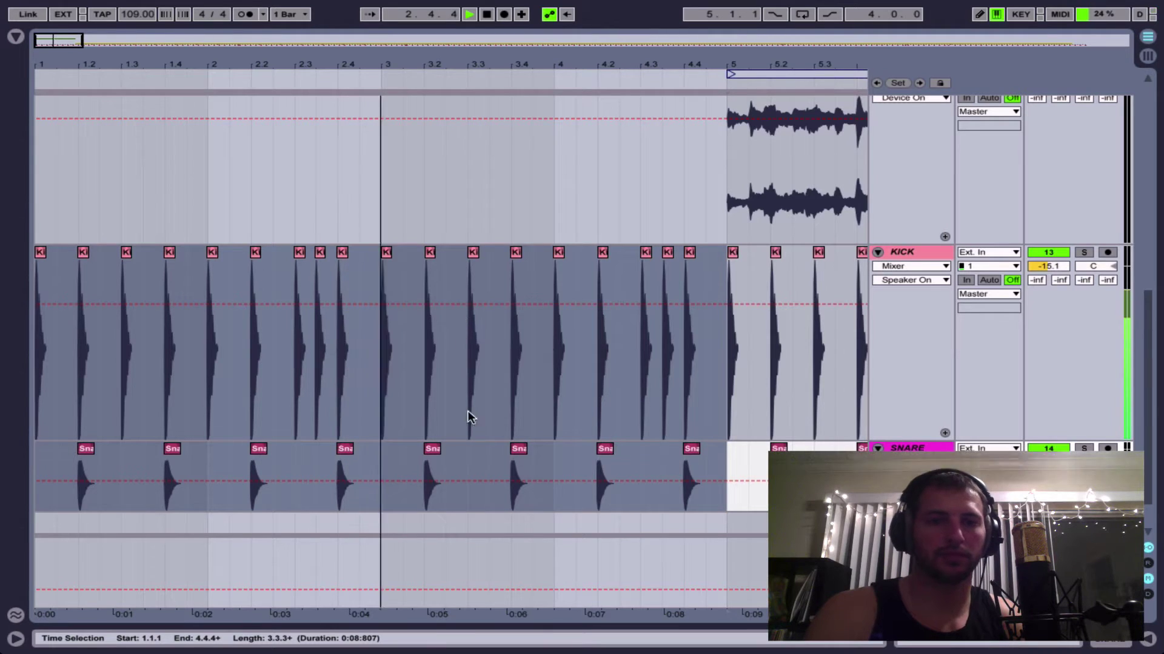
pyautogui.press('space')
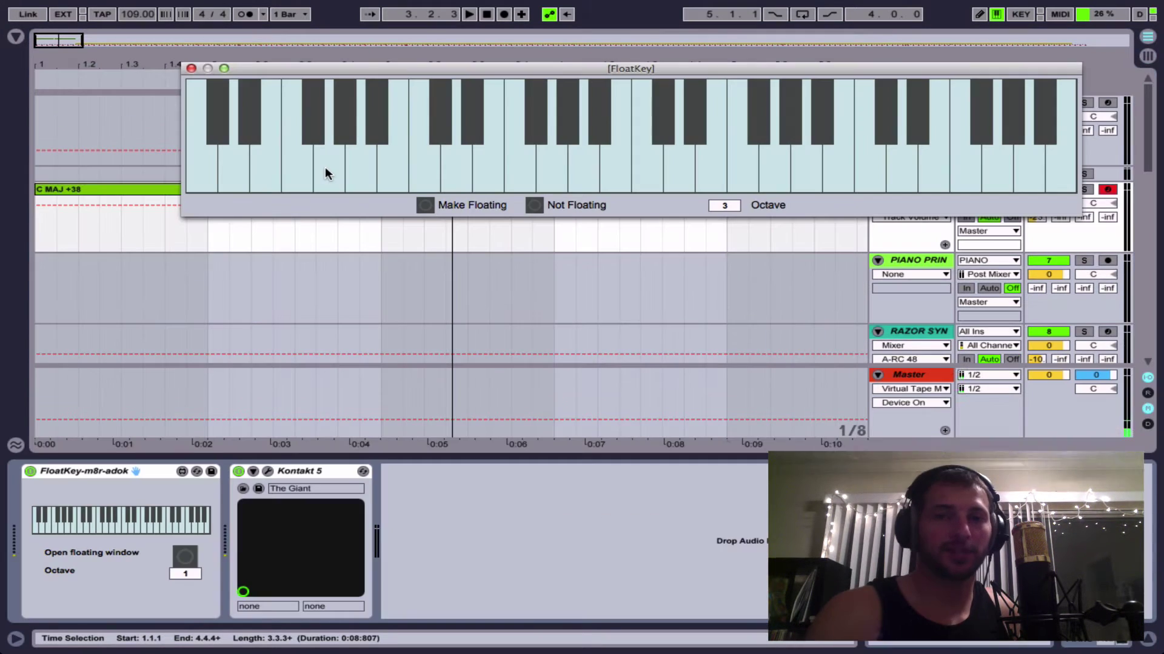
# Try out notes on the PIANO track's The Giant instrument and briefly play the intro from bar 1.
pyautogui.hotkey('a', 'd')
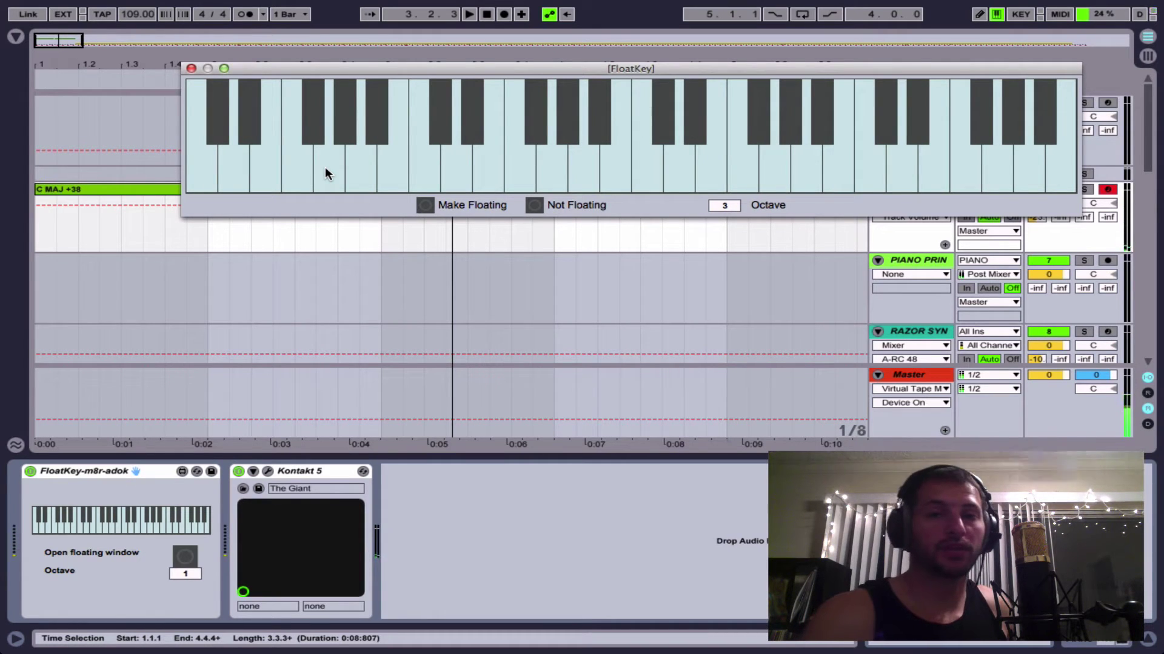
pyautogui.hotkey('f', 'k')
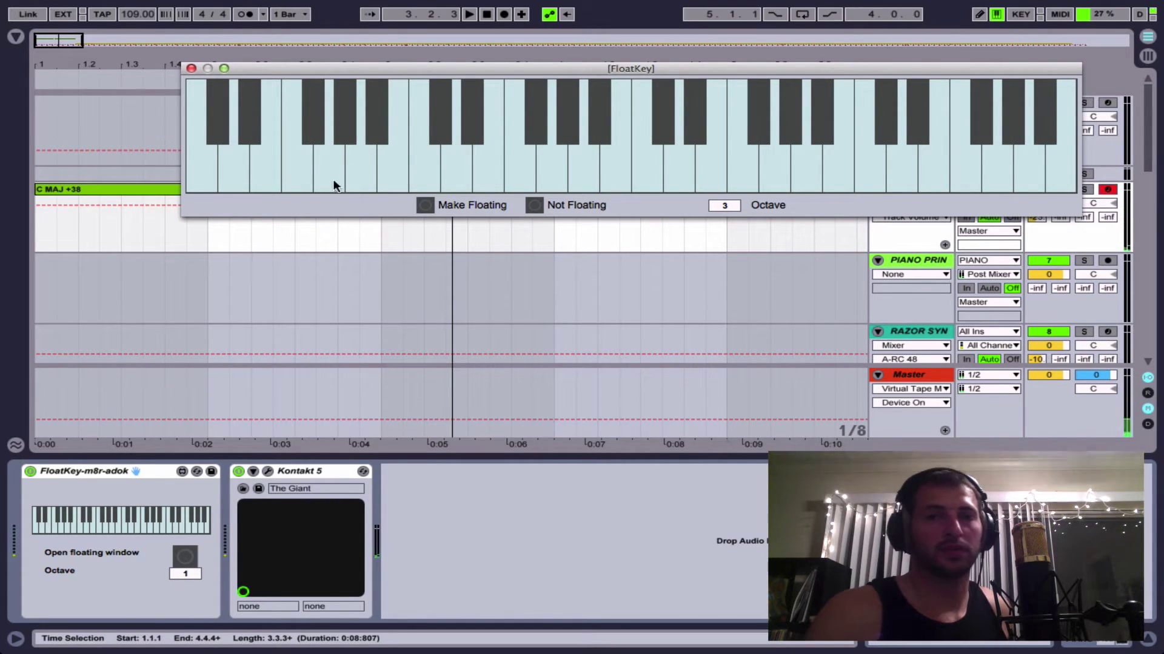
pyautogui.press('space')
pyautogui.press('space')
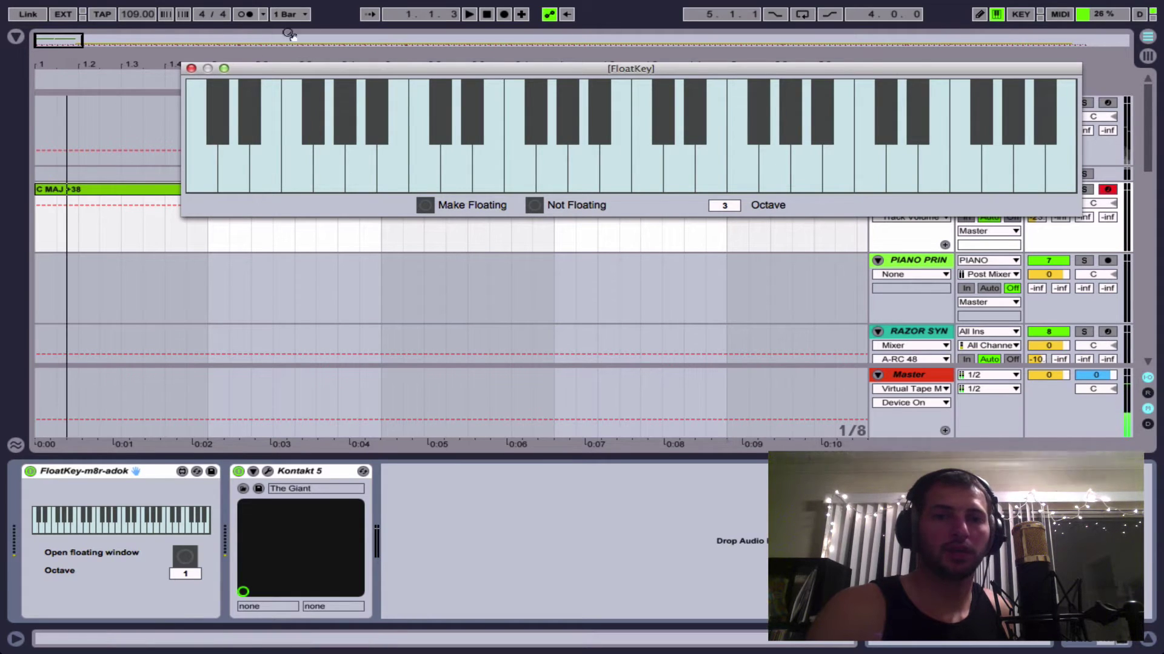
# Move the floating keyboard below the tracks and audition the Bobby Caldwell sample soloed from bar 5 to about 5.3.
pyautogui.moveTo(328, 68); pyautogui.dragTo(322, 407)
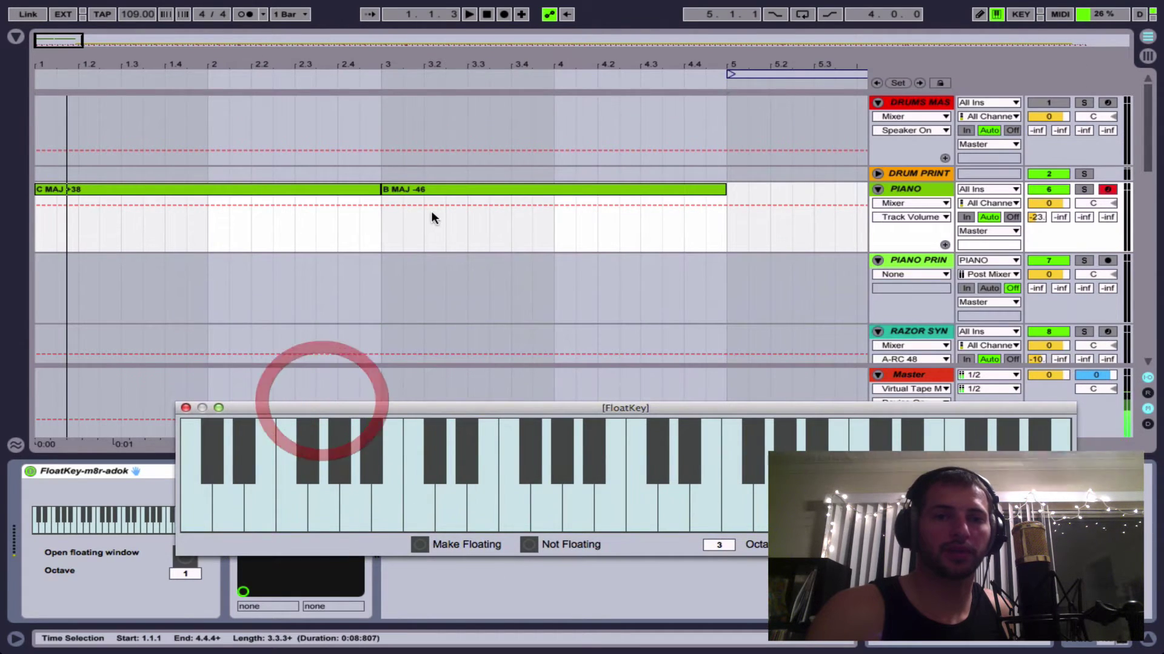
pyautogui.scroll(-5, 431, 214)
pyautogui.scroll(2, 431, 216)
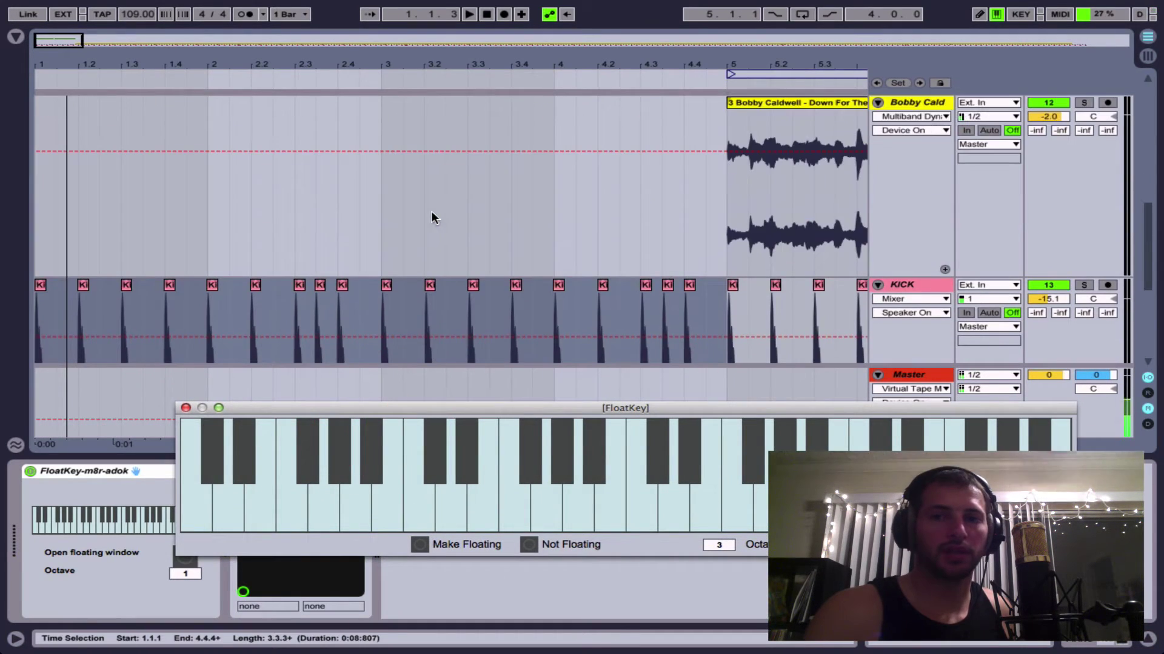
pyautogui.click(762, 103)
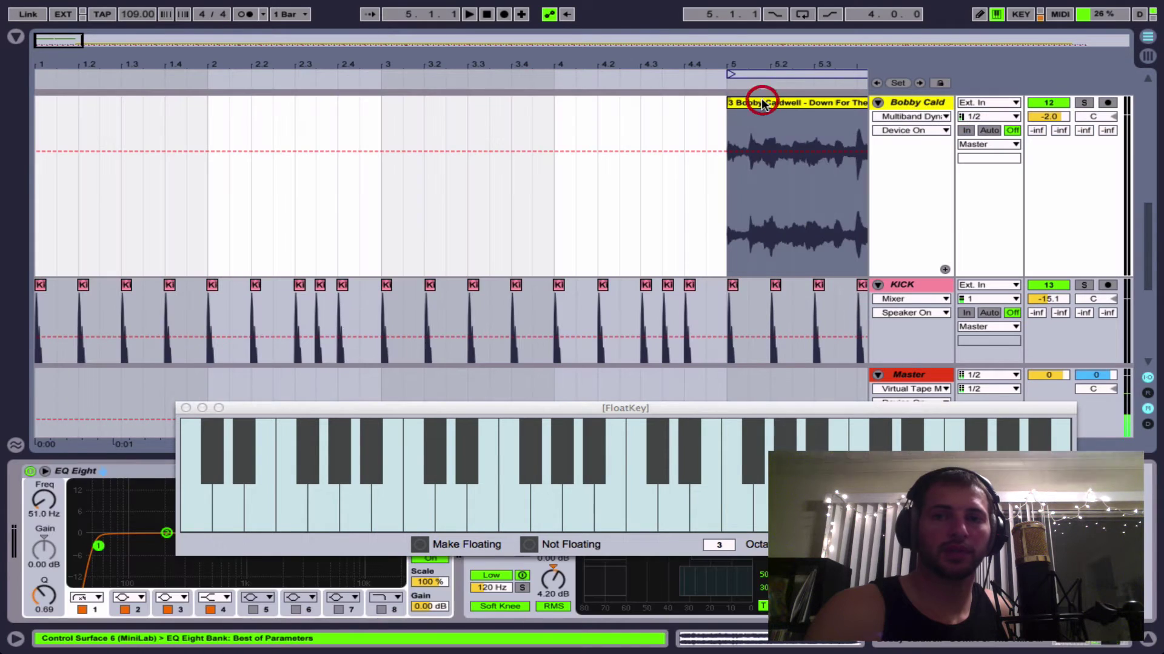
pyautogui.click(1085, 103)
pyautogui.press('space')
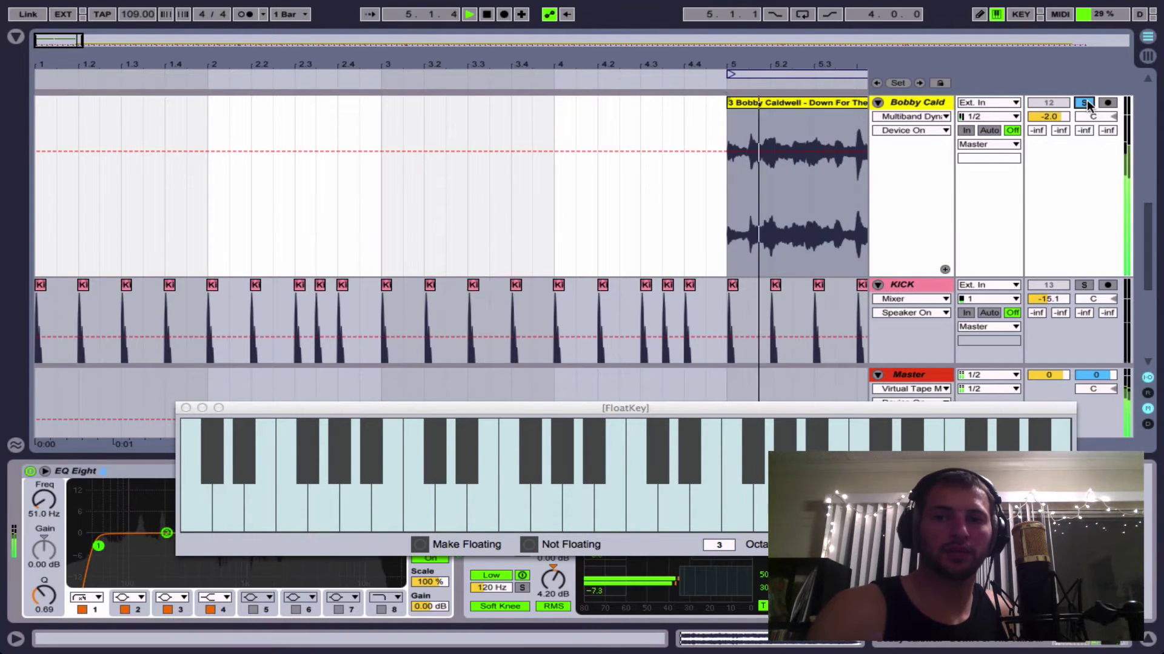
pyautogui.click(1085, 103)
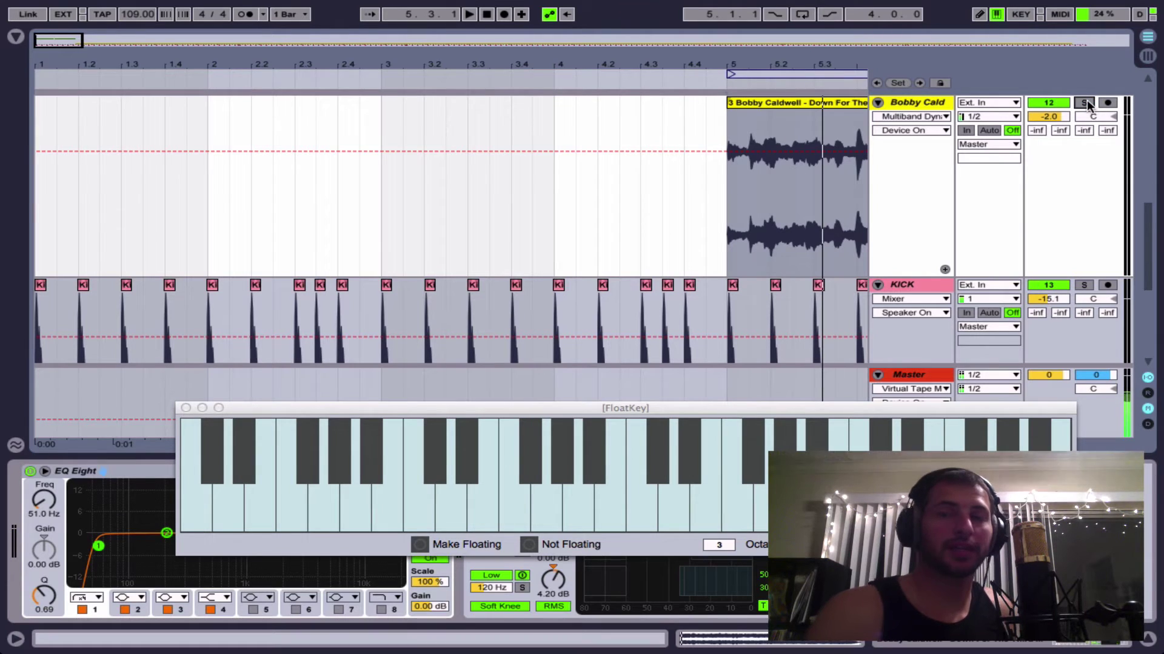
# Try single notes and two-note combinations on the piano to match the opening of the sample.
pyautogui.press('d')
pyautogui.press('k')
pyautogui.press('l')
pyautogui.press('k')
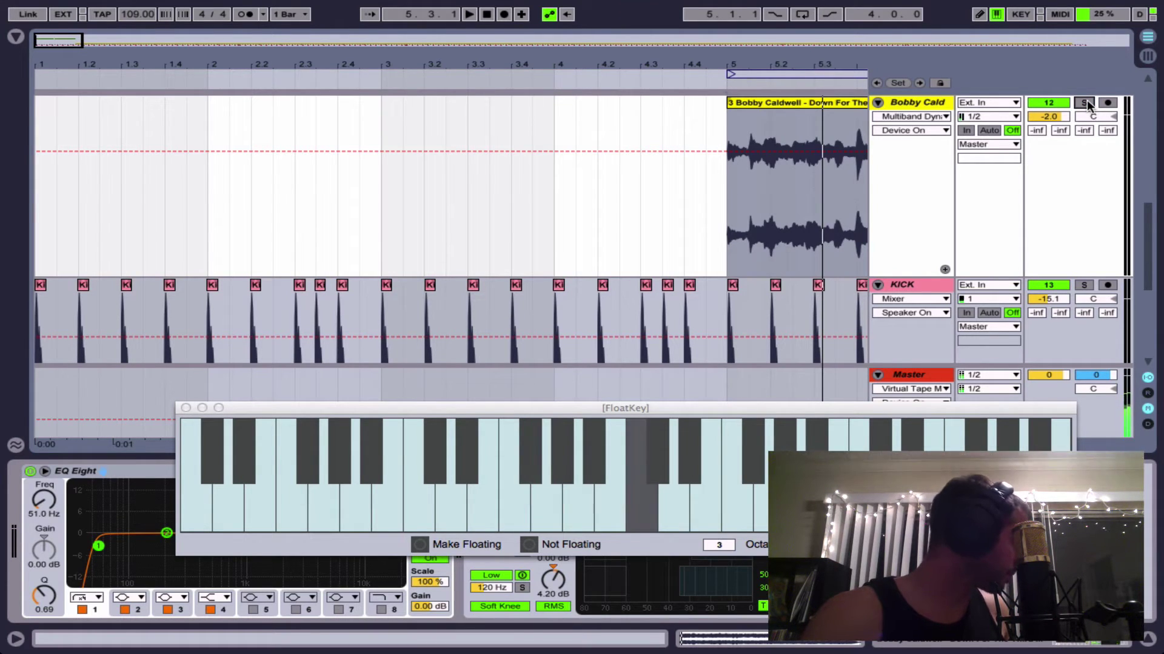
pyautogui.press('d')
pyautogui.press(';')
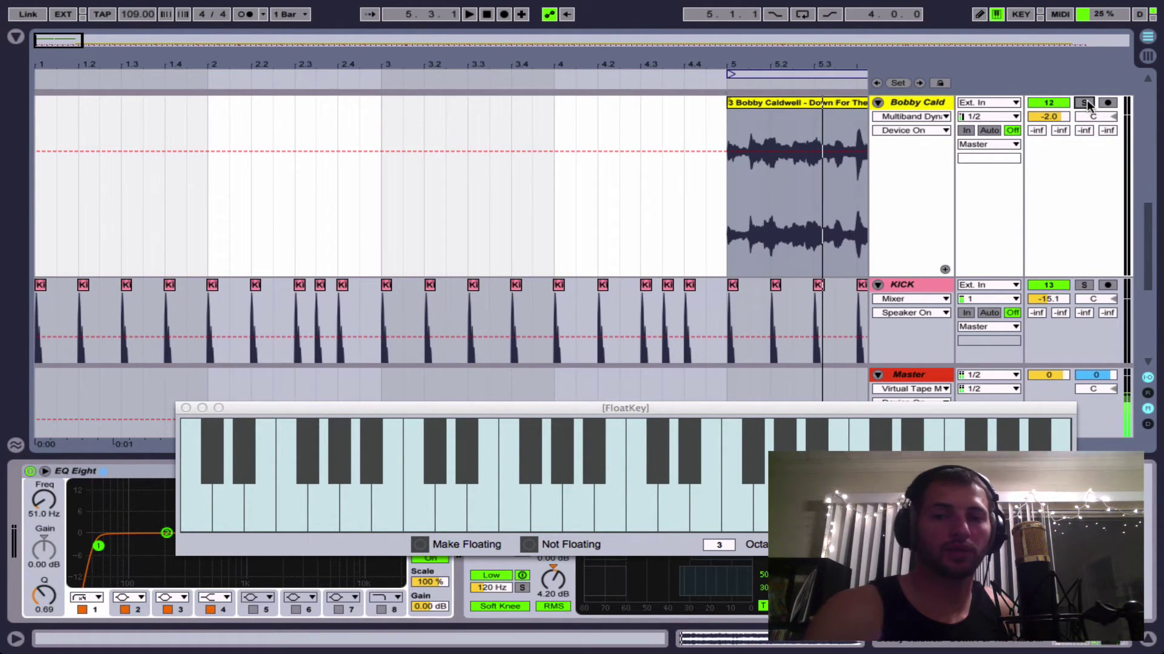
pyautogui.press('g')
pyautogui.press('k')
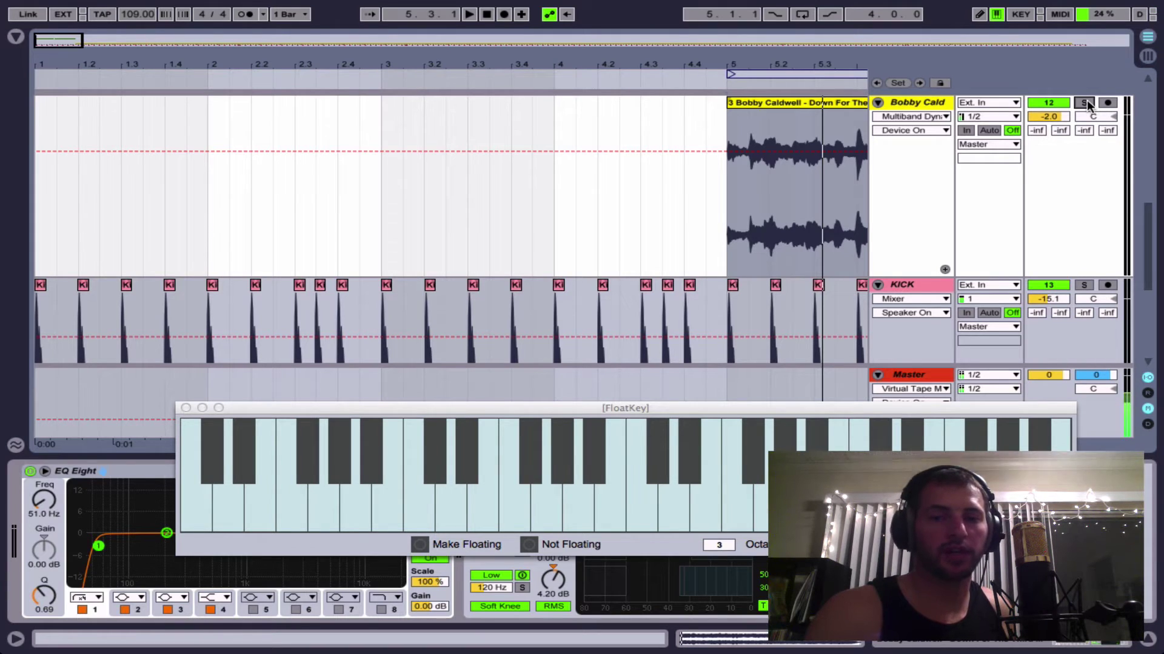
pyautogui.press('g')
pyautogui.press('l')
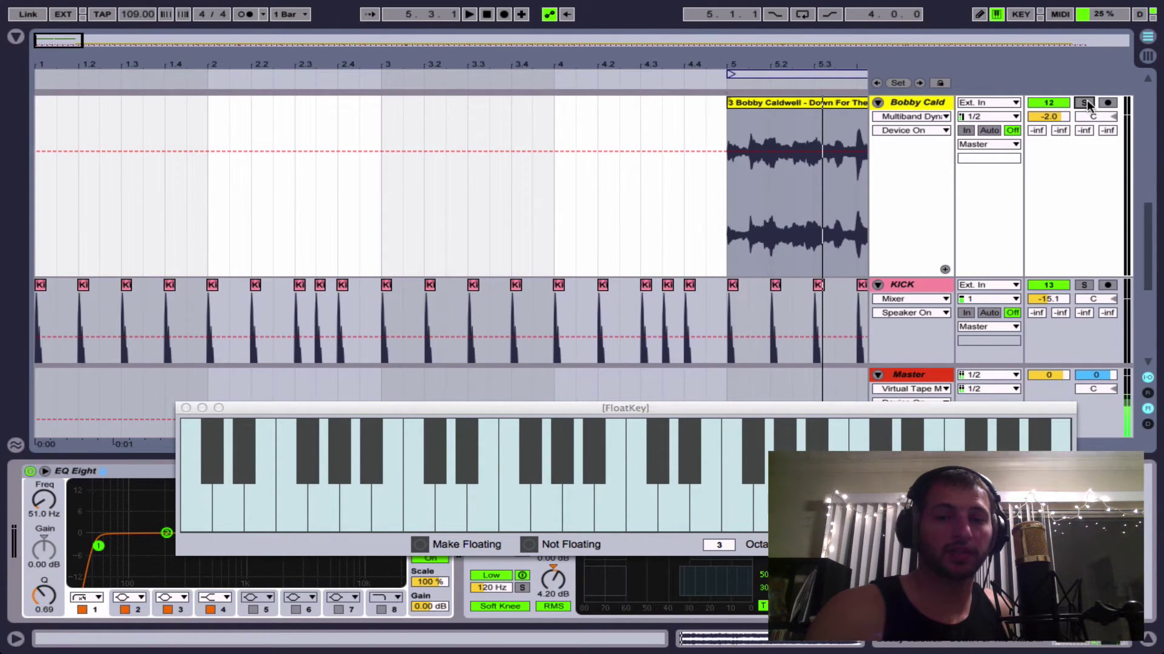
pyautogui.press('g')
pyautogui.press('l')
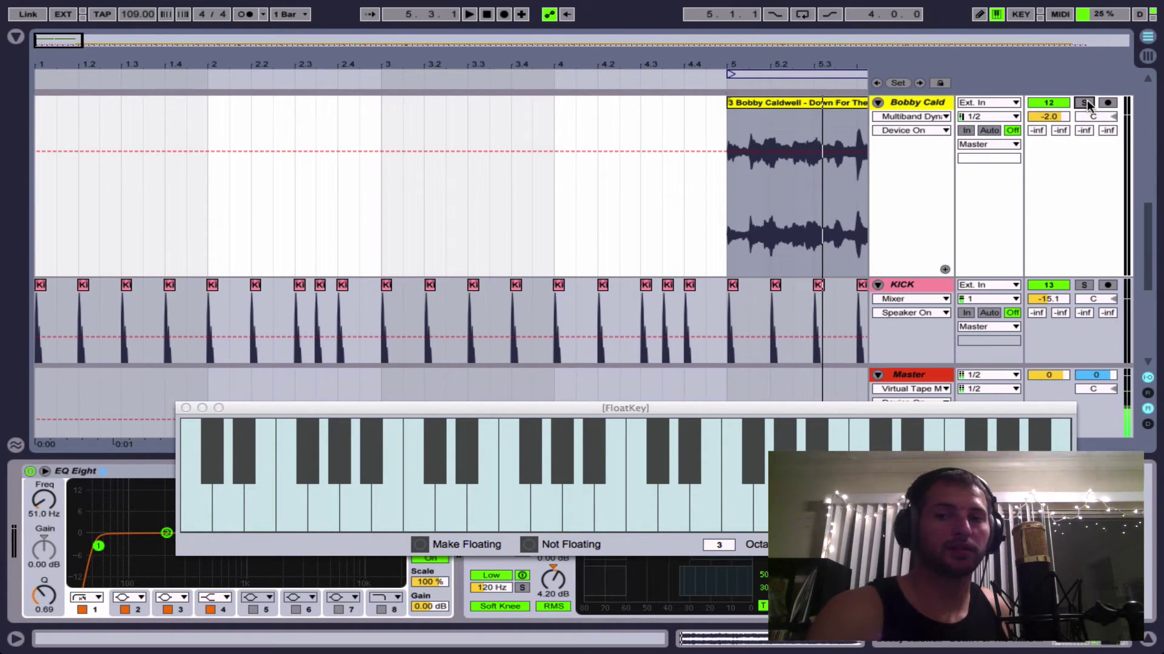
pyautogui.press('k')
pyautogui.press(';')
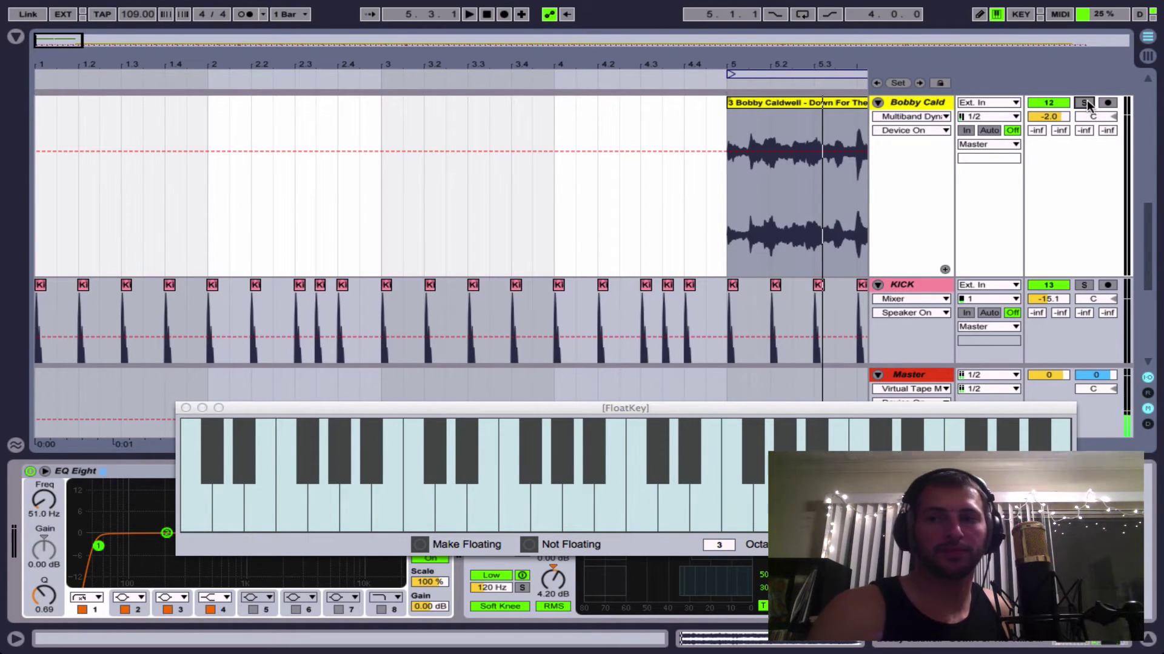
# Audition the soloed sample's opening again and try more piano notes against what it plays around 5.3.
pyautogui.click(1084, 104)
pyautogui.press('space')
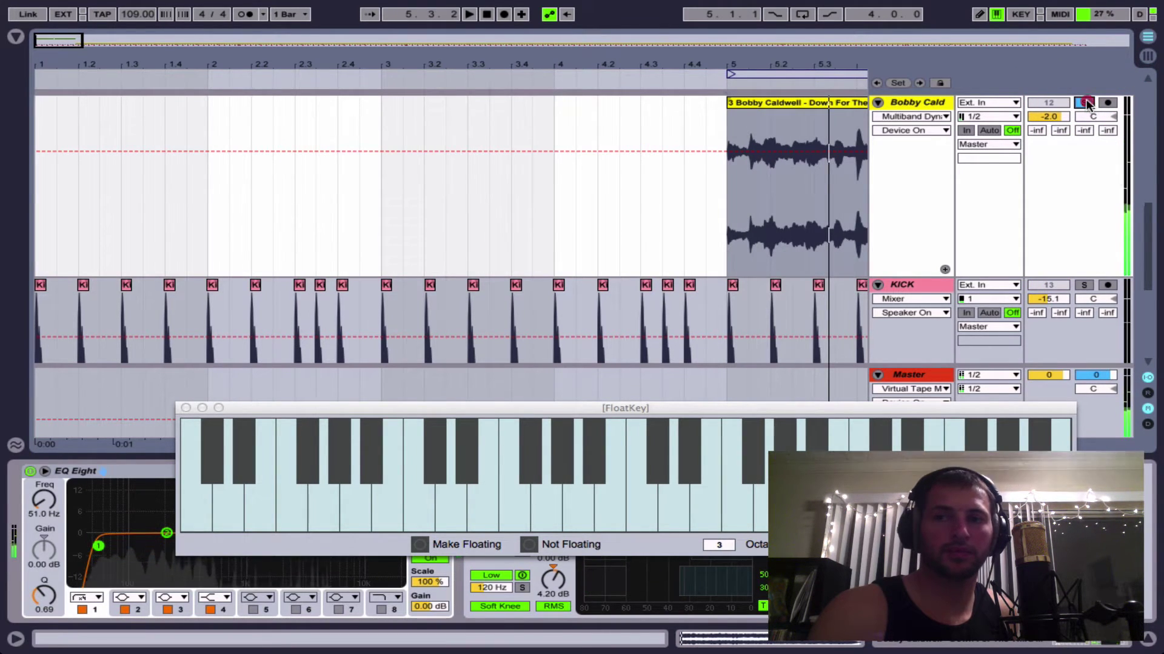
pyautogui.click(1085, 102)
pyautogui.press('space')
pyautogui.press('g')
pyautogui.press('k')
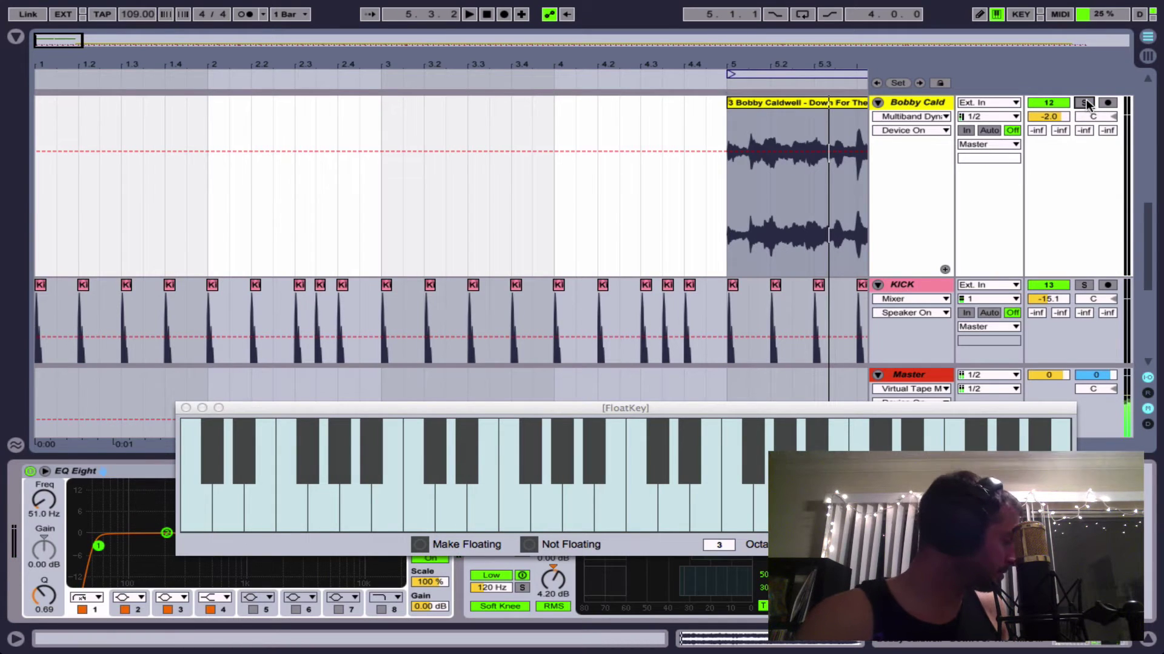
pyautogui.press(';')
pyautogui.press('g')
pyautogui.press('k')
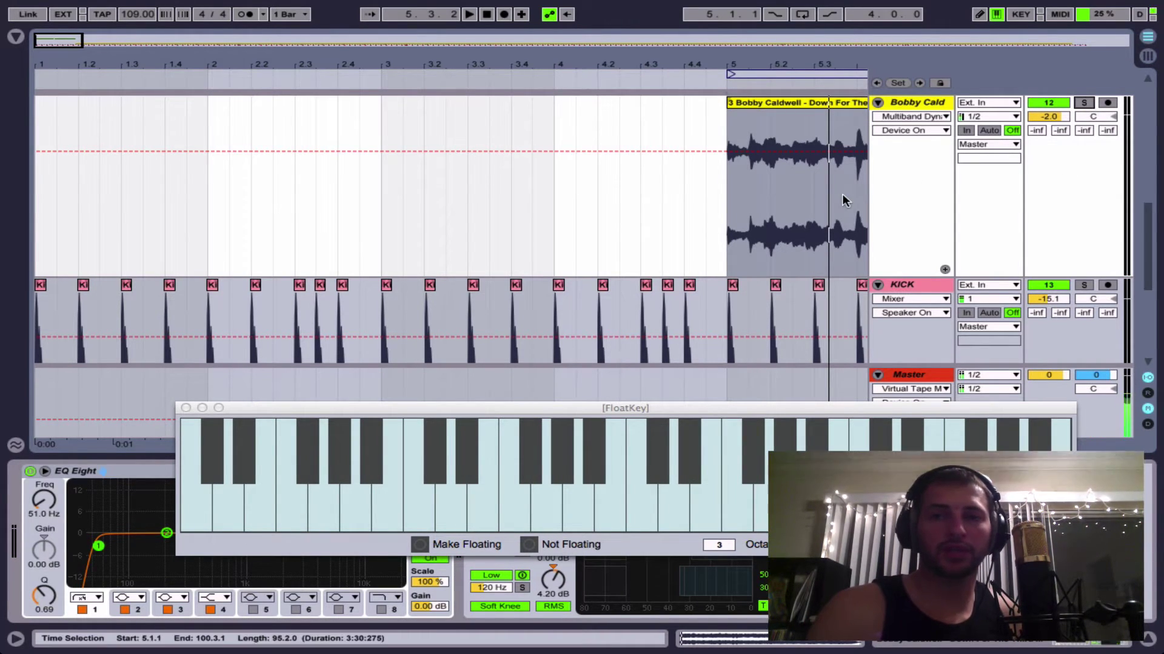
# Play the soloed sample through to about 6.3, unsolo it, and try the matching chord on the piano.
pyautogui.click(1073, 102)
pyautogui.press('space')
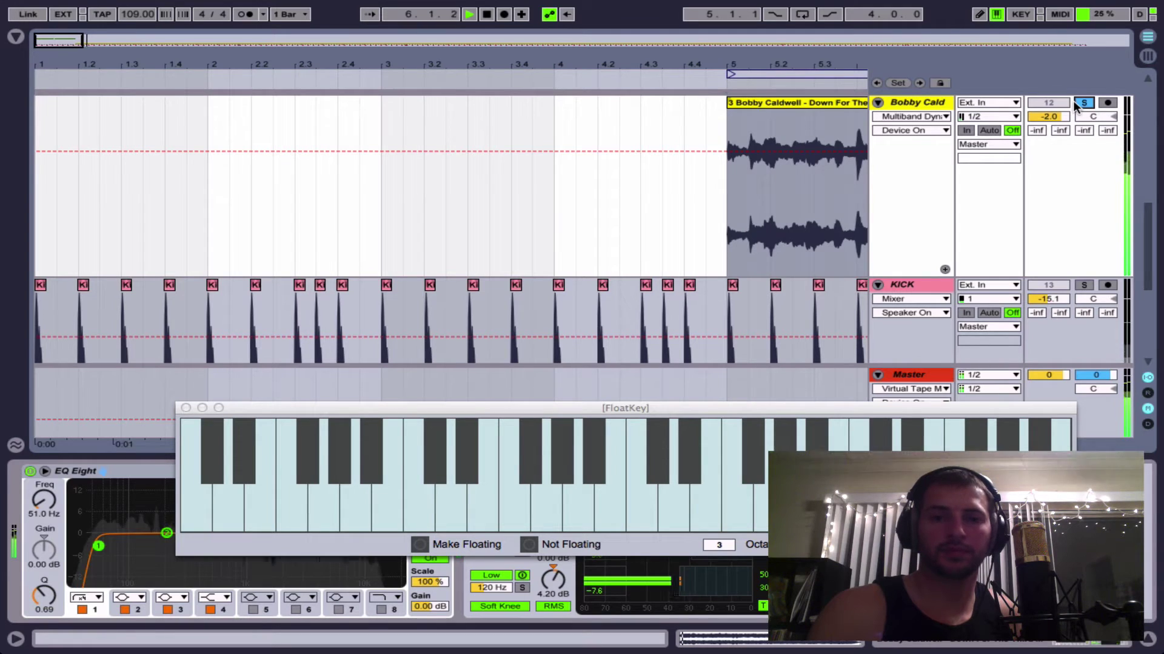
pyautogui.press('space')
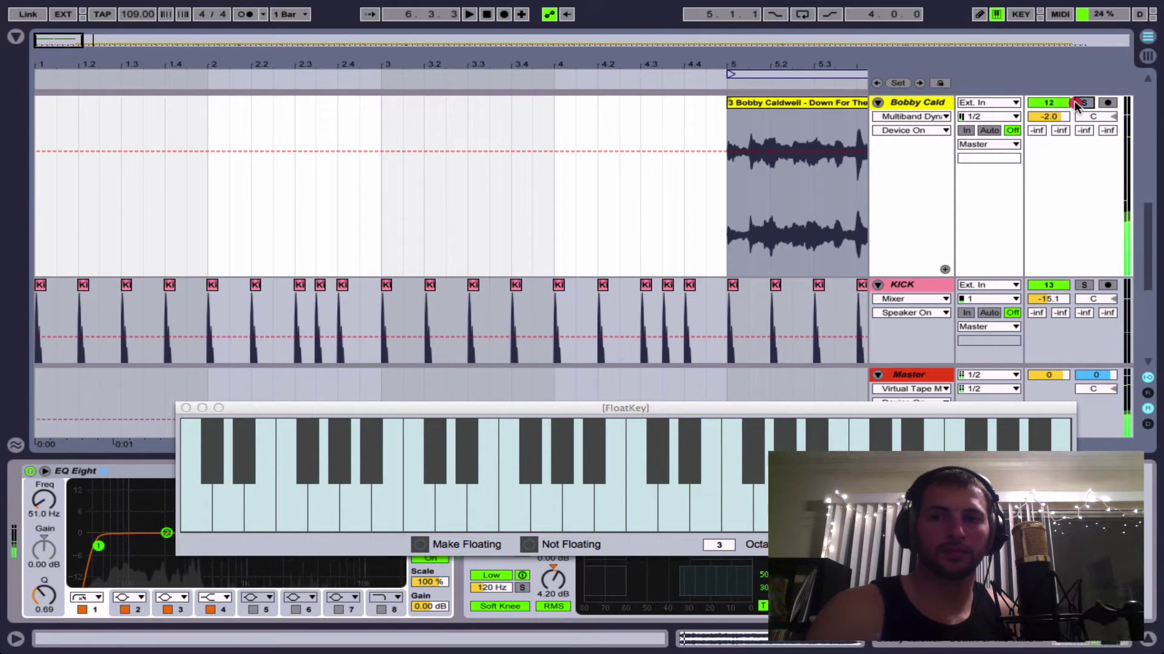
pyautogui.click(1083, 103)
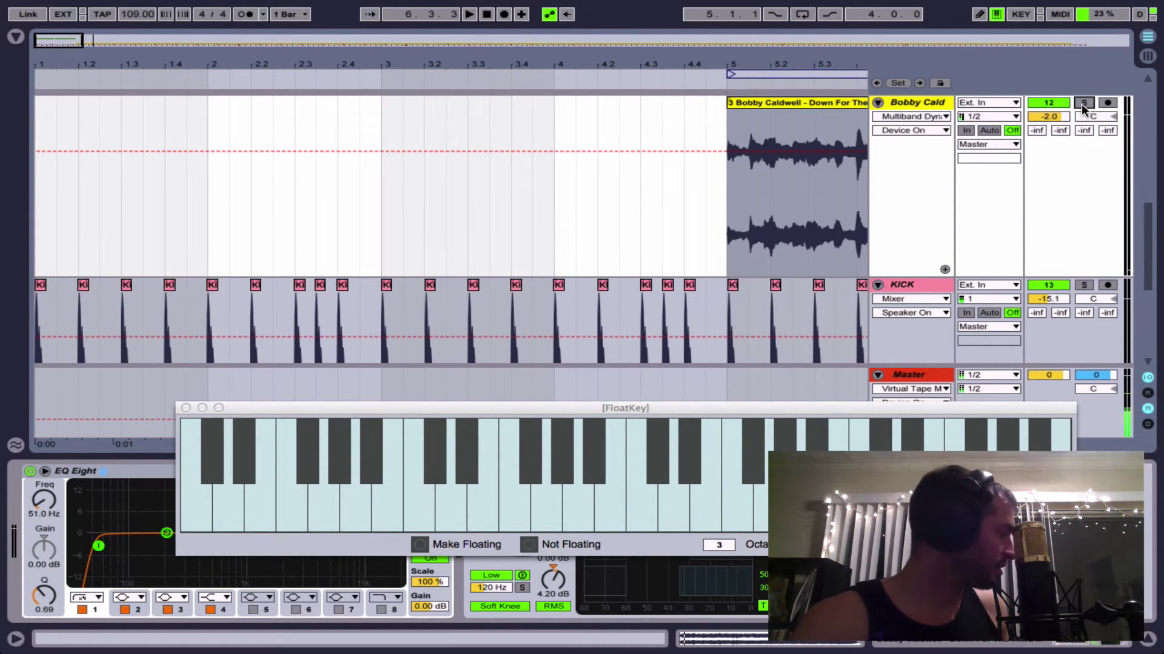
pyautogui.hotkey('f', 'h', 'k')
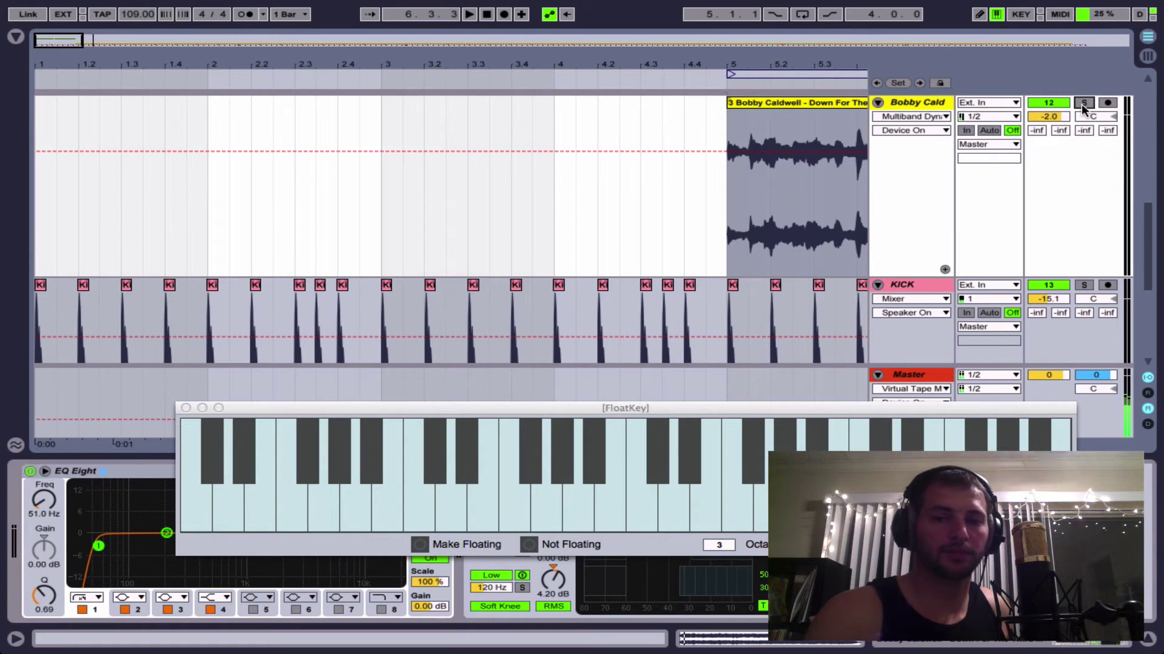
pyautogui.hotkey('f', 'k')
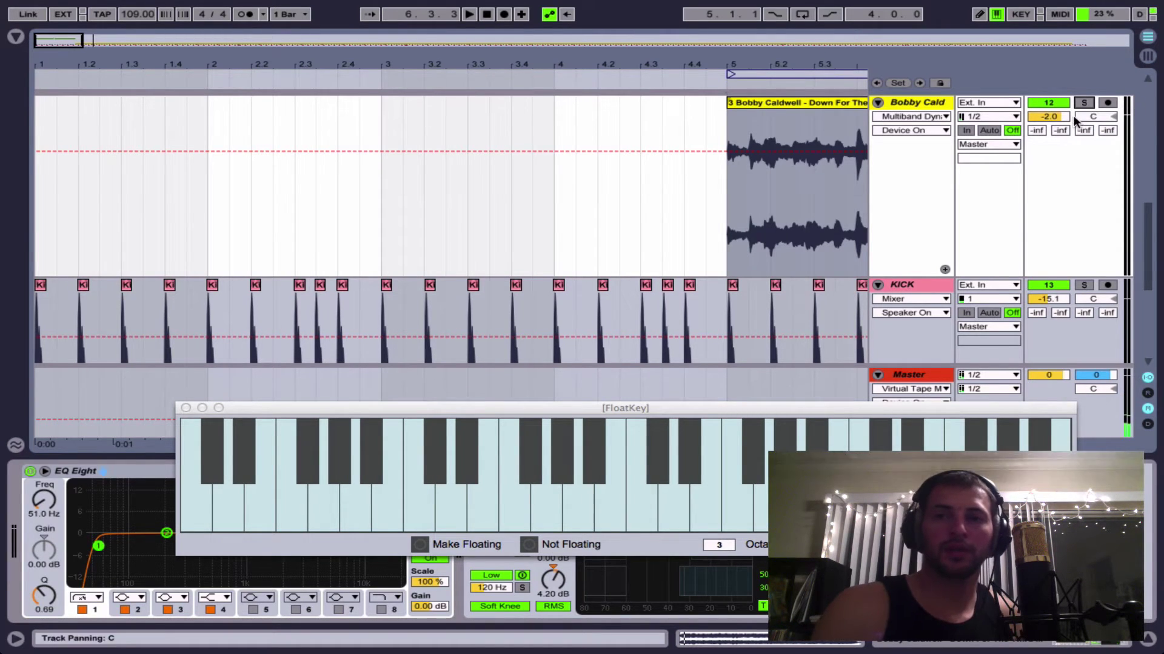
# Switch to the Session view and open the notes of the C MAJ +38 clip on the PIANO track.
pyautogui.moveTo(204, 64); pyautogui.dragTo(203, 61)
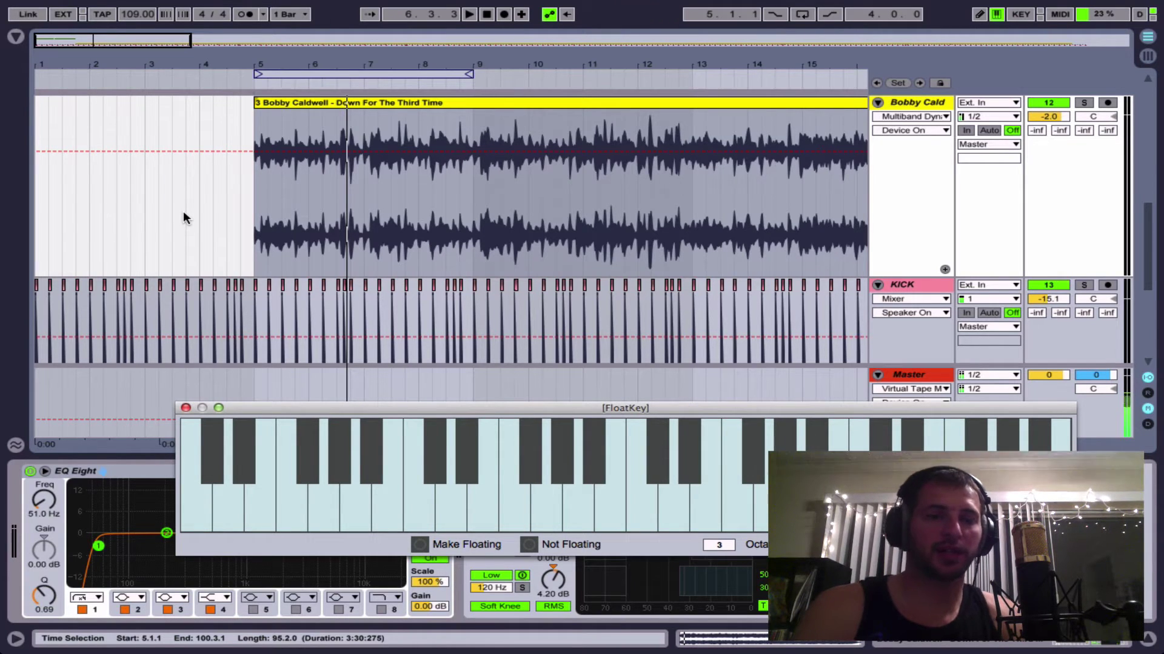
pyautogui.press('Tab')
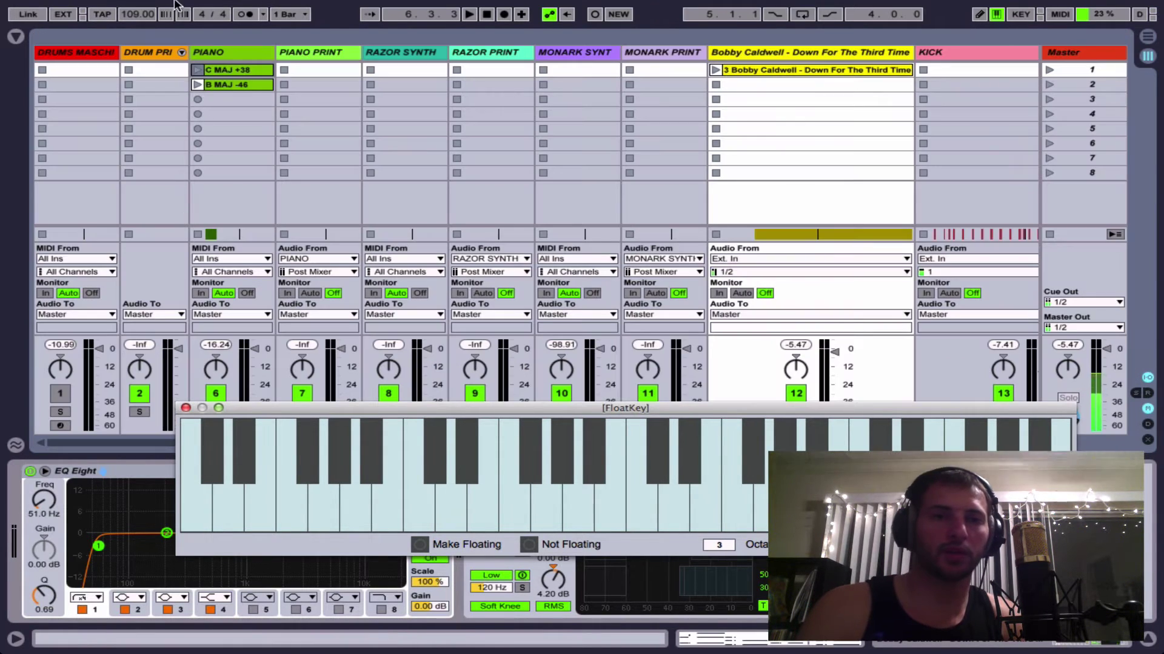
pyautogui.click(232, 70)
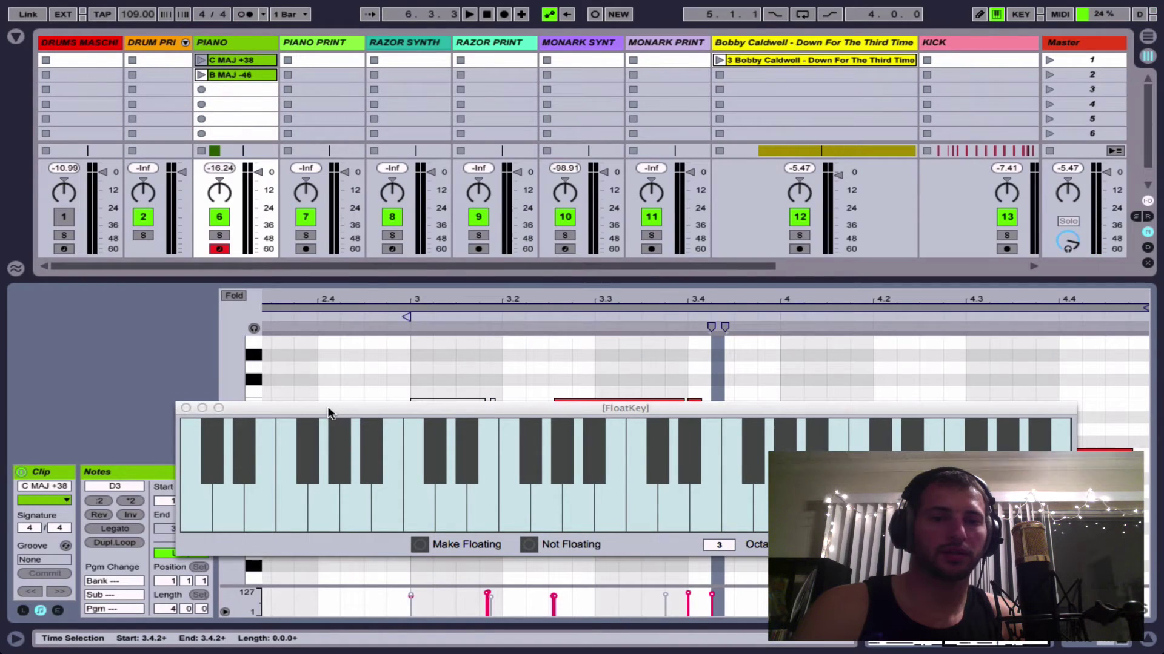
# Move the floating keyboard off the note editor and examine the opening G2, C3 and E3 chord notes of the C MAJ +38 clip.
pyautogui.moveTo(327, 414); pyautogui.dragTo(489, 65)
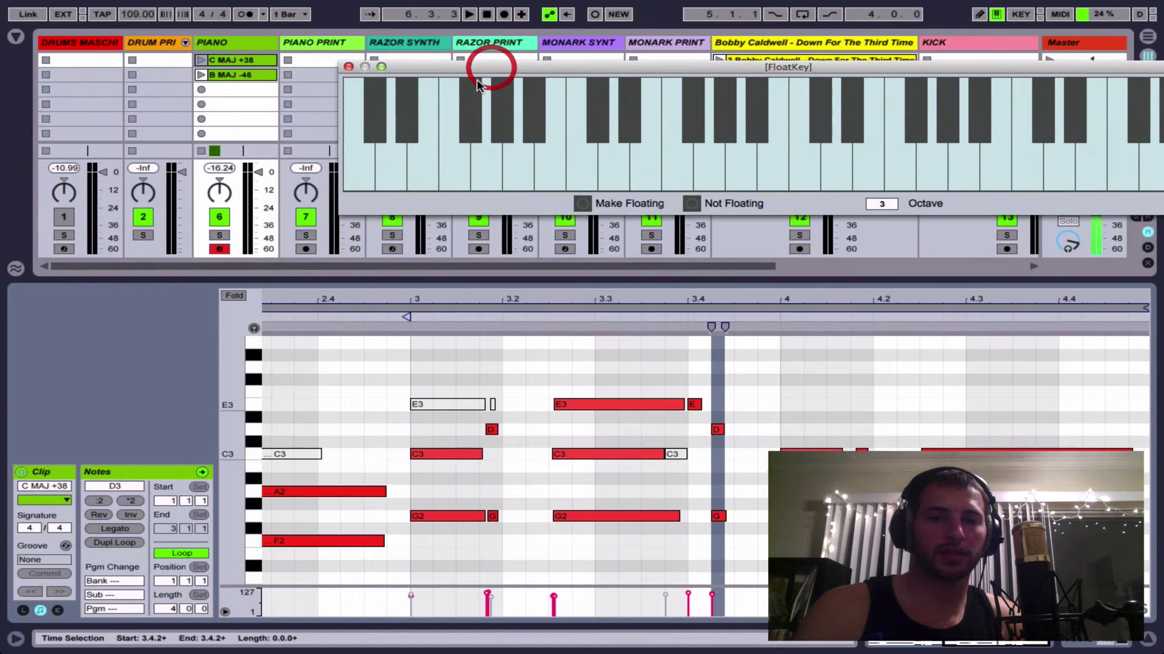
pyautogui.click(292, 382)
pyautogui.moveTo(293, 570); pyautogui.dragTo(333, 460)
pyautogui.moveTo(440, 435); pyautogui.dragTo(438, 565)
pyautogui.hscroll(-10, 394, 445)
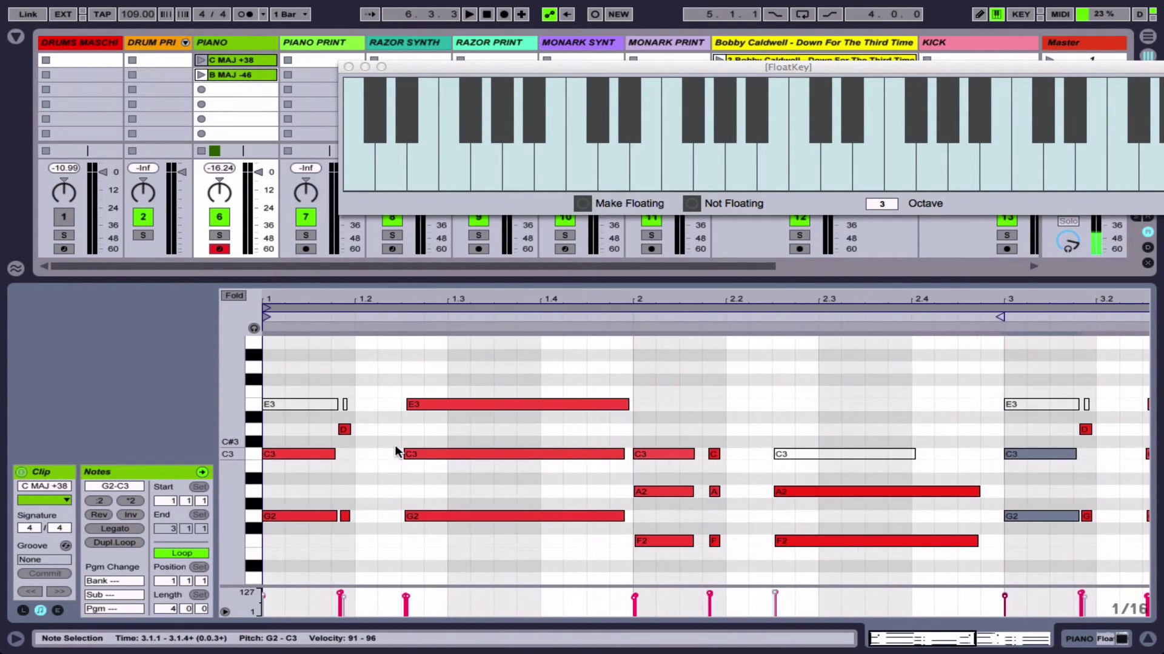
pyautogui.scroll(-2, 395, 445)
pyautogui.moveTo(302, 393); pyautogui.dragTo(299, 514)
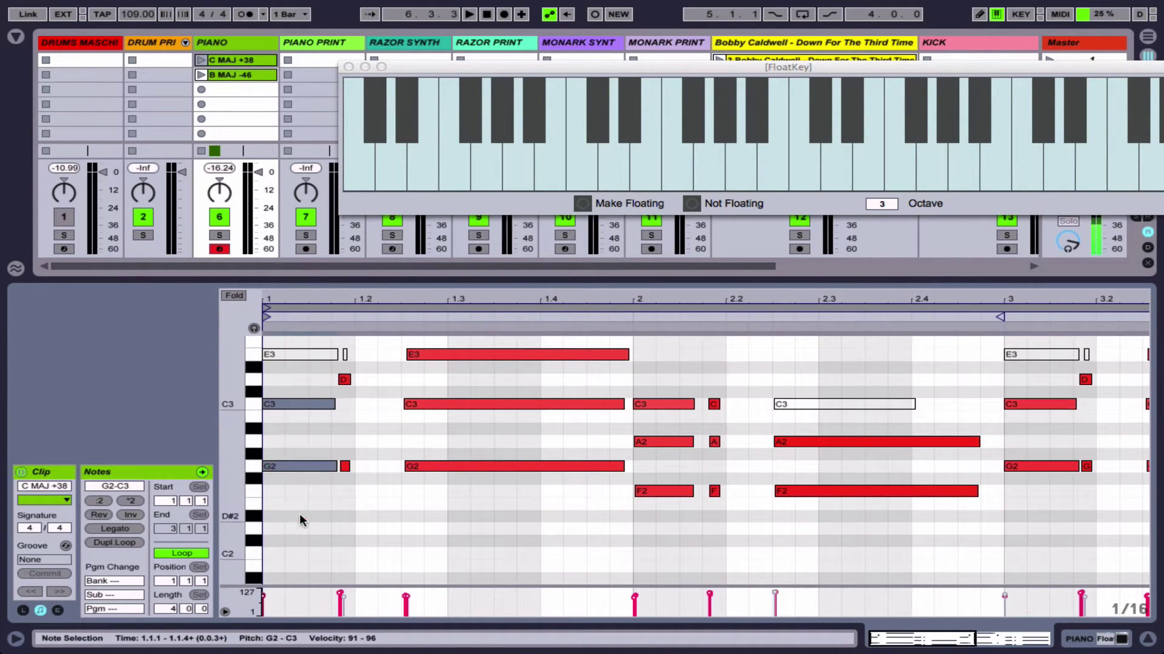
pyautogui.moveTo(366, 469); pyautogui.dragTo(494, 621)
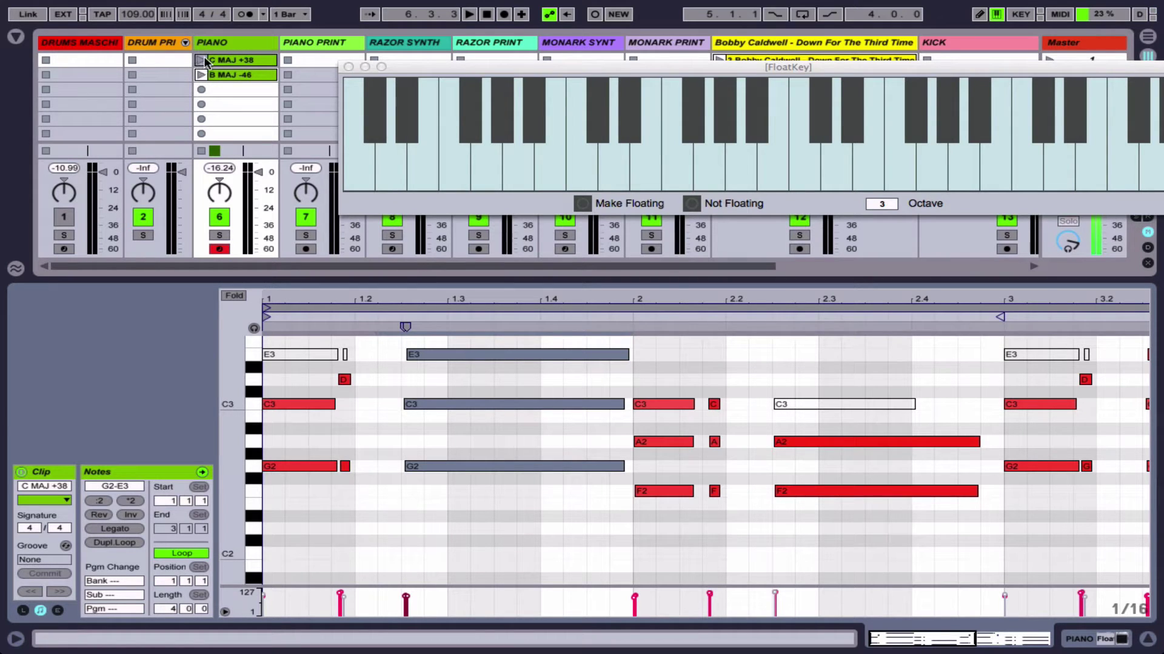
# Launch the C MAJ +38 clip and compare the F2, A2 and C3 chords in bar 2 with the chords in bar 1.
pyautogui.click(201, 60)
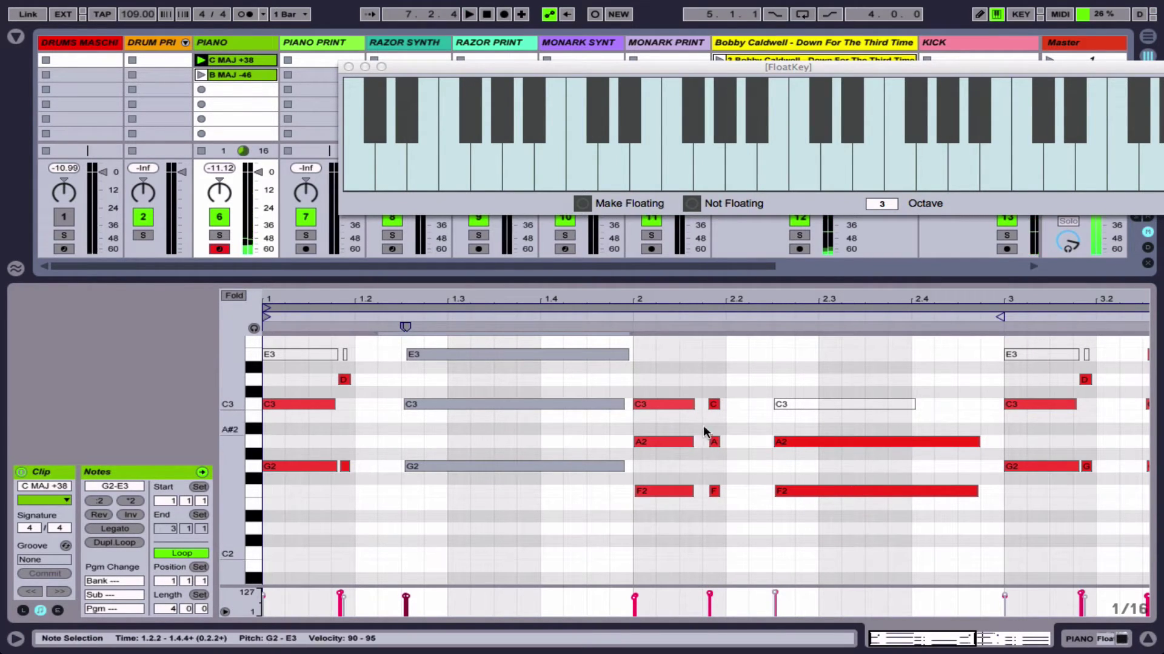
pyautogui.click(657, 376)
pyautogui.moveTo(659, 377); pyautogui.dragTo(660, 526)
pyautogui.moveTo(709, 364); pyautogui.dragTo(736, 507)
pyautogui.moveTo(782, 422); pyautogui.dragTo(810, 508)
pyautogui.moveTo(802, 370); pyautogui.dragTo(805, 547)
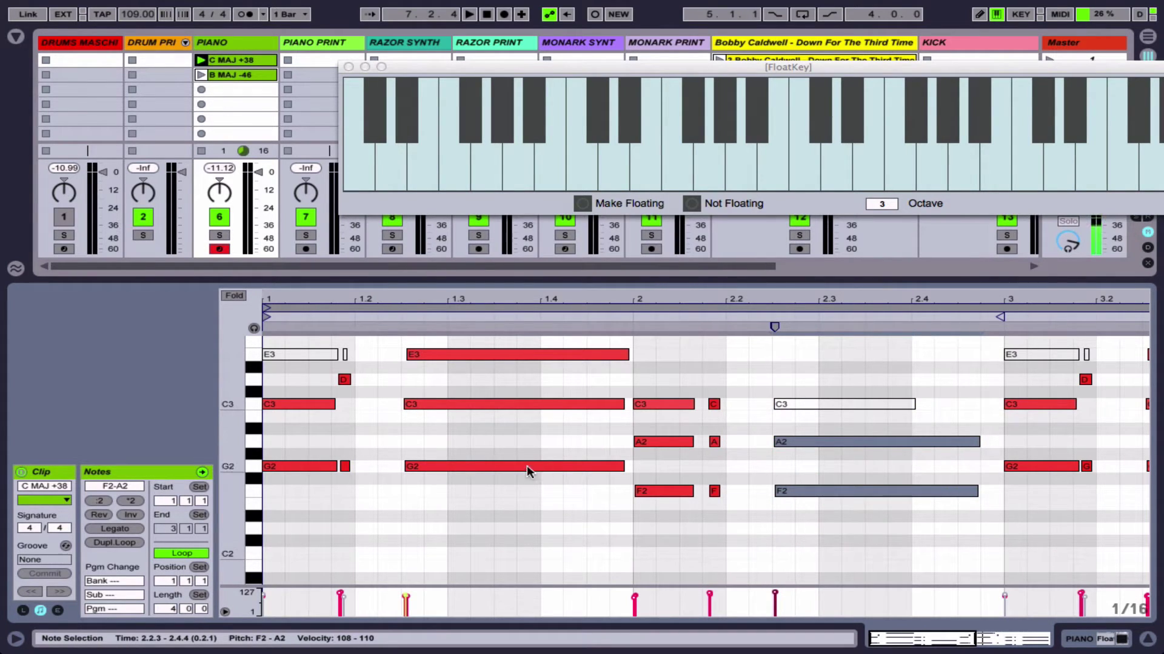
pyautogui.moveTo(291, 485); pyautogui.dragTo(300, 382)
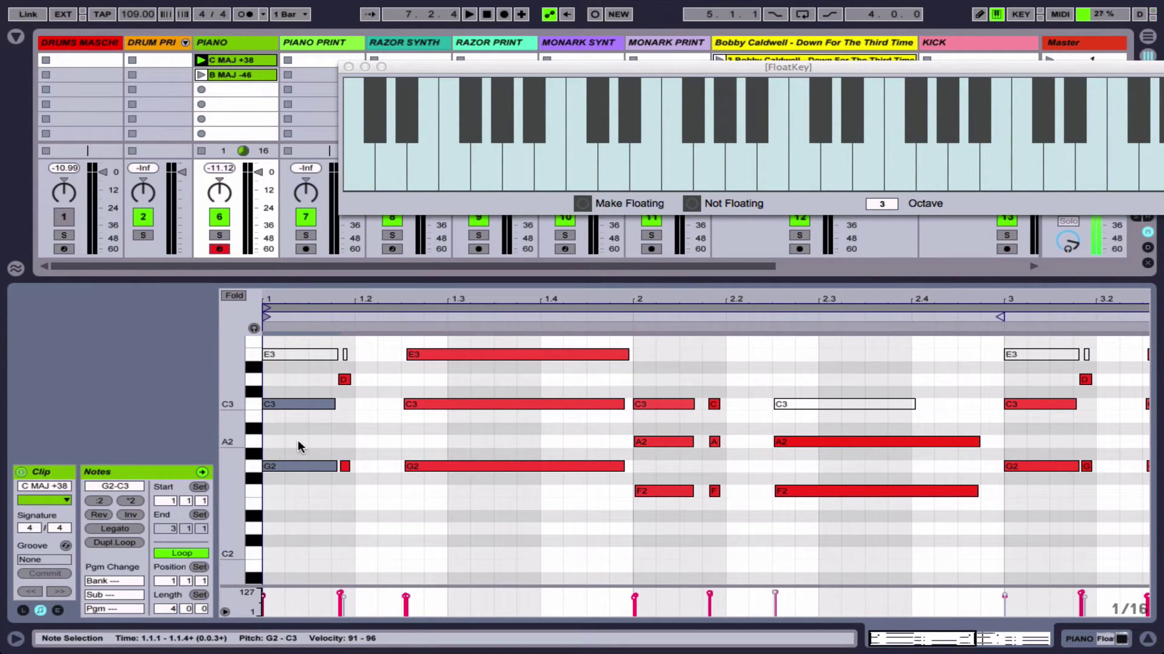
pyautogui.click(428, 356)
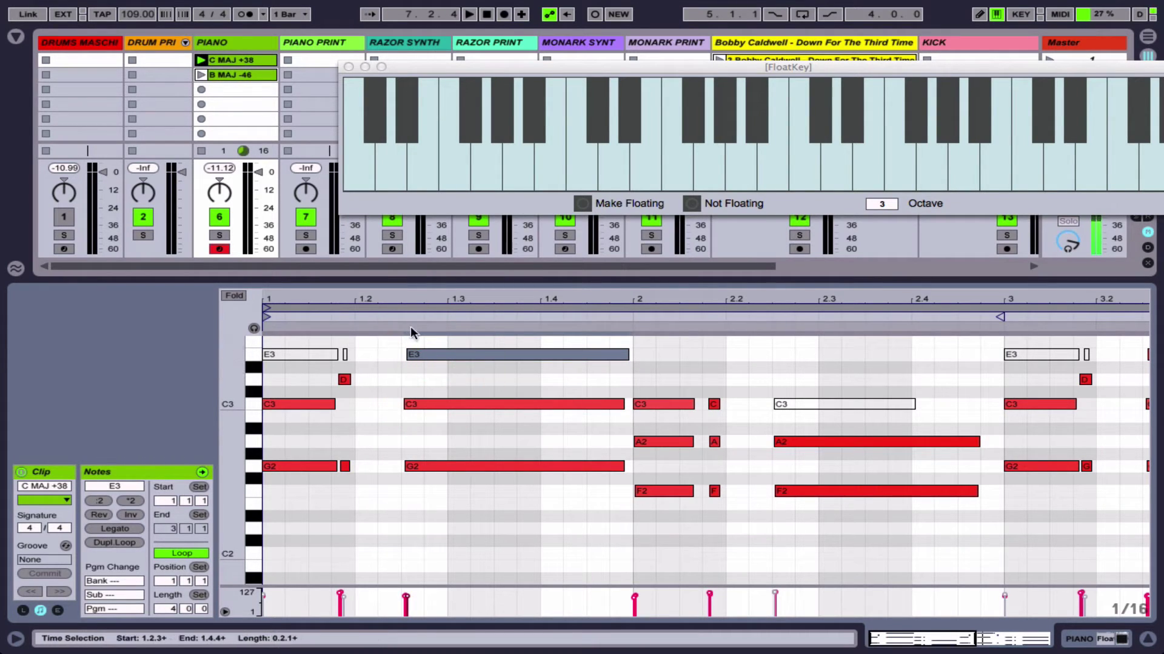
# Play the C MAJ +38 clip against the sample, repeat with the PIANO track muted, and unmute it.
pyautogui.press('space')
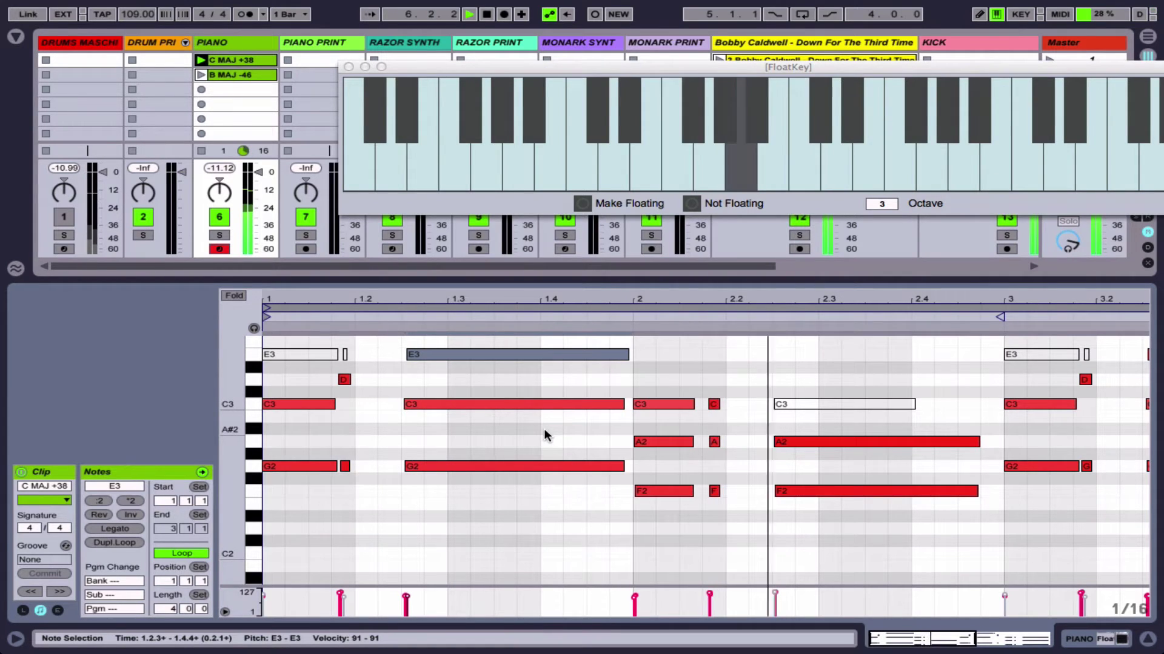
pyautogui.press('space')
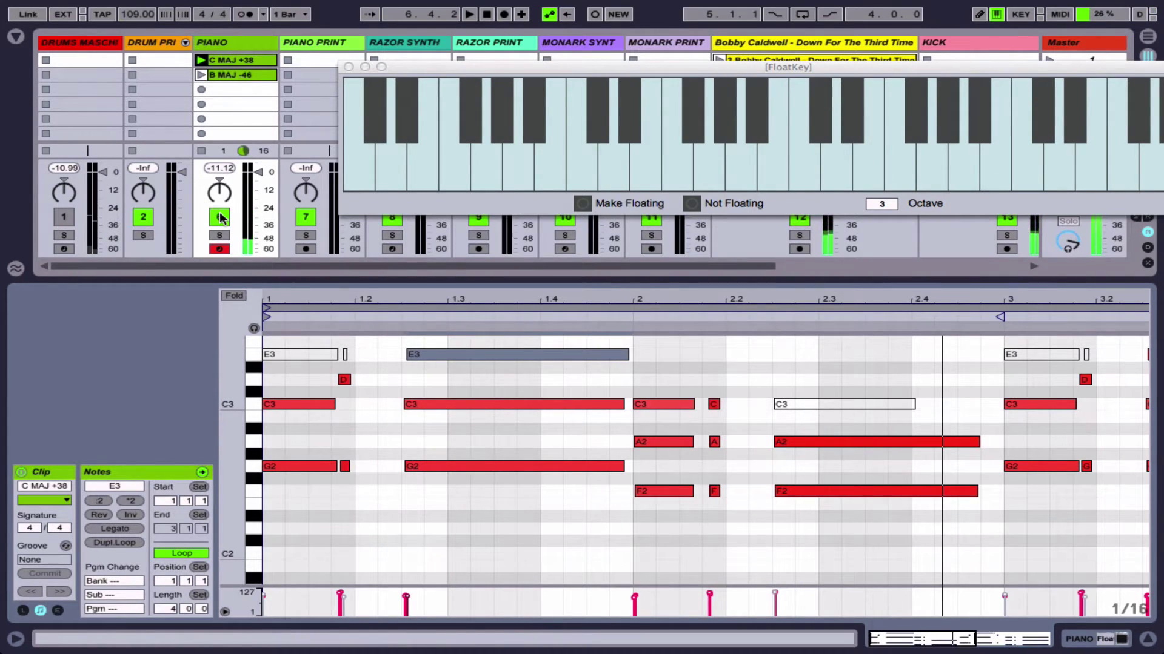
pyautogui.click(219, 217)
pyautogui.press('space')
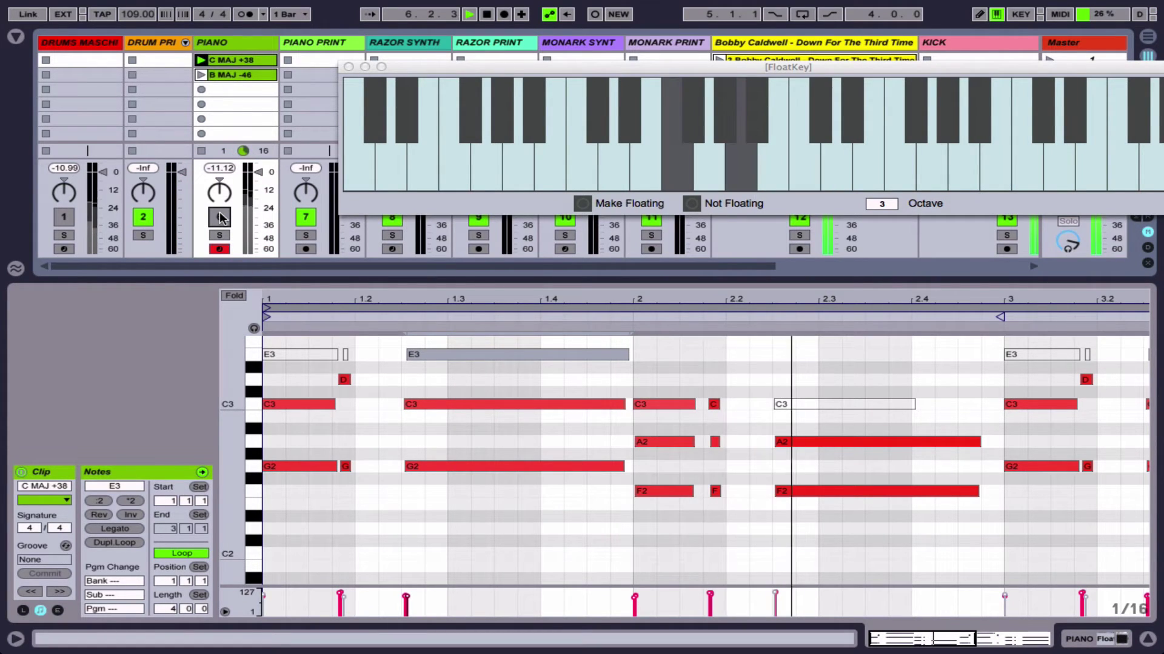
pyautogui.press('space')
pyautogui.click(219, 217)
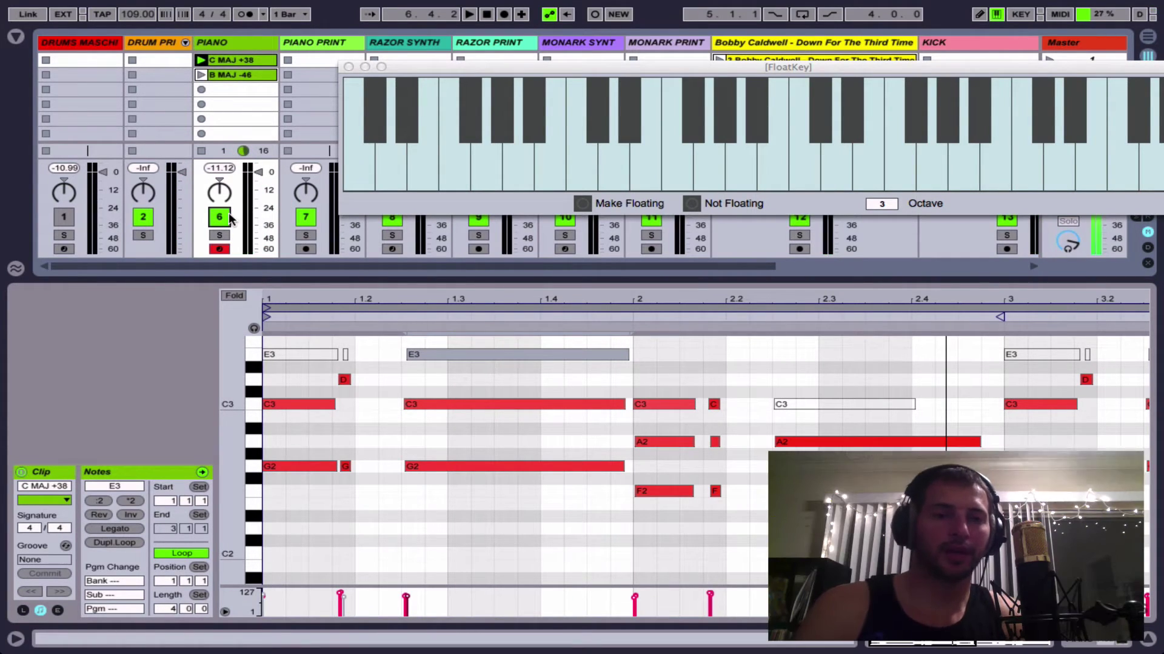
# Place the C MAJ +38 clip in the Arrangement at 1.1.1 on the PIANO track, ahead of the Bobby Caldwell sample.
pyautogui.press('Tab')
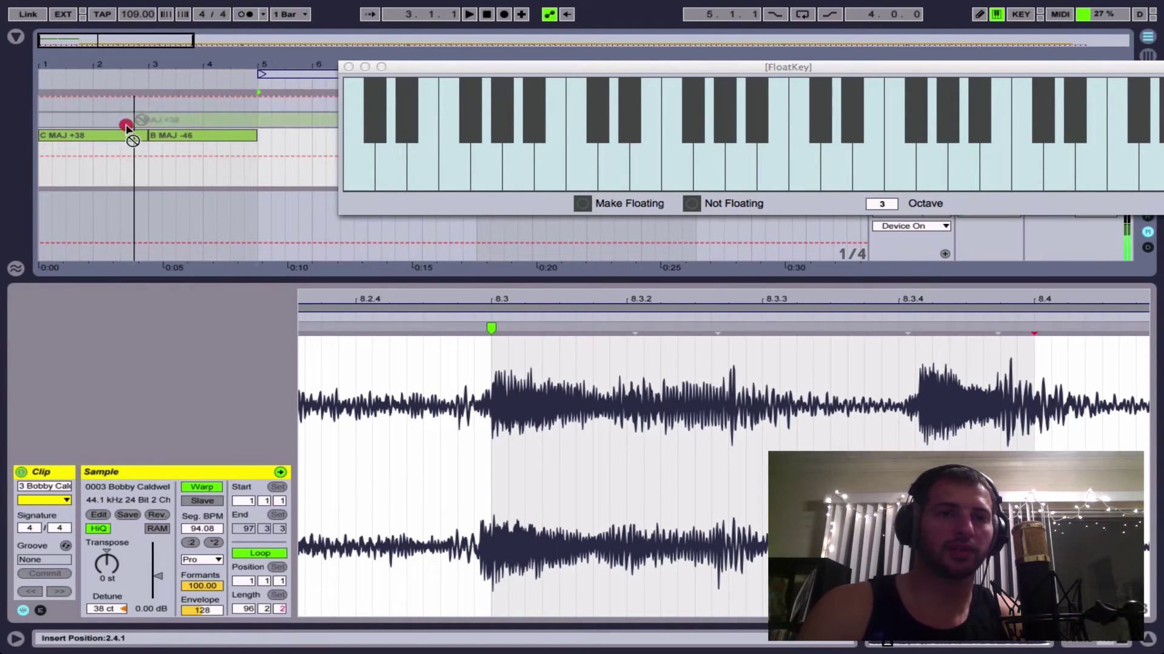
pyautogui.click(48, 140)
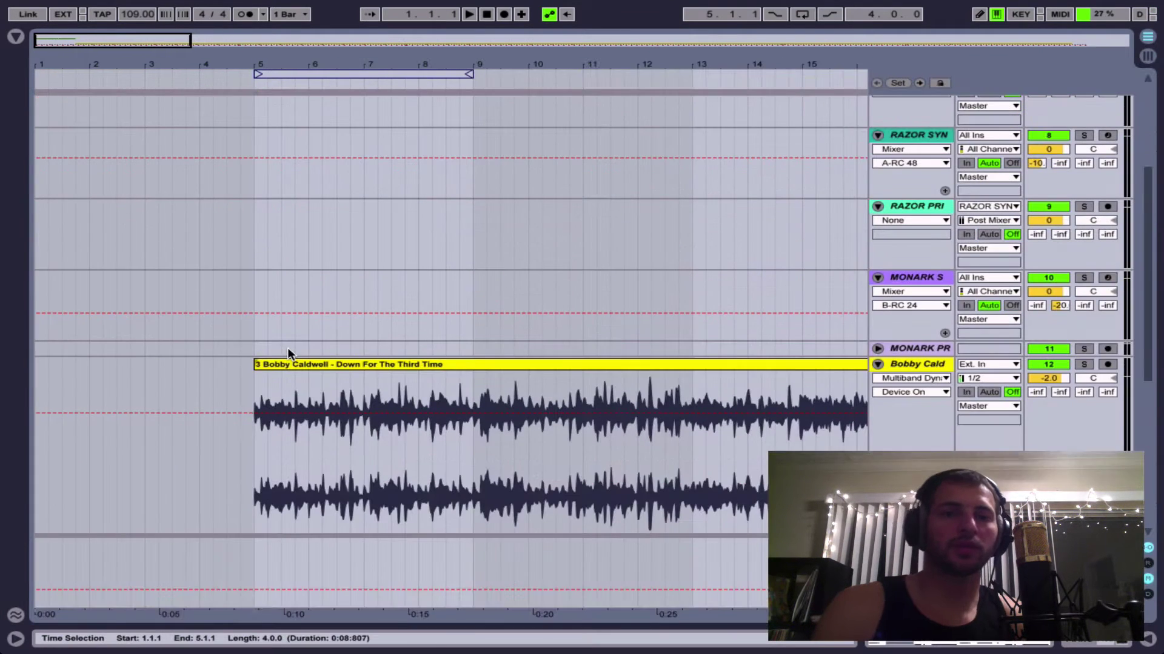
pyautogui.scroll(-3, 287, 344)
pyautogui.click(252, 277)
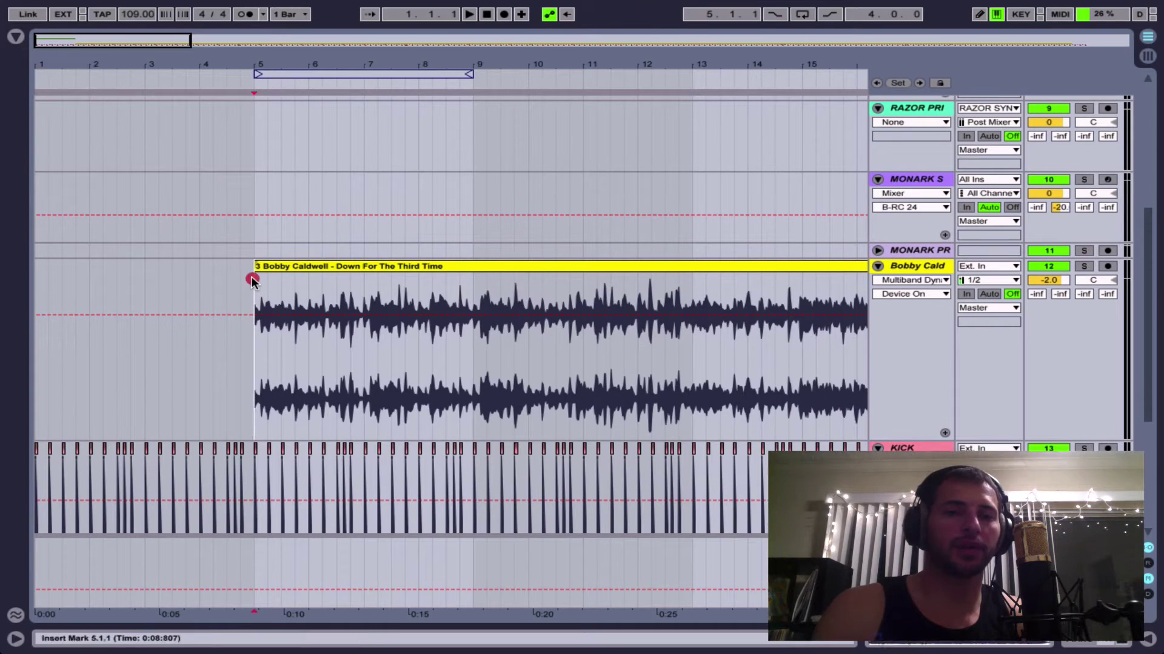
pyautogui.scroll(-4, 212, 431)
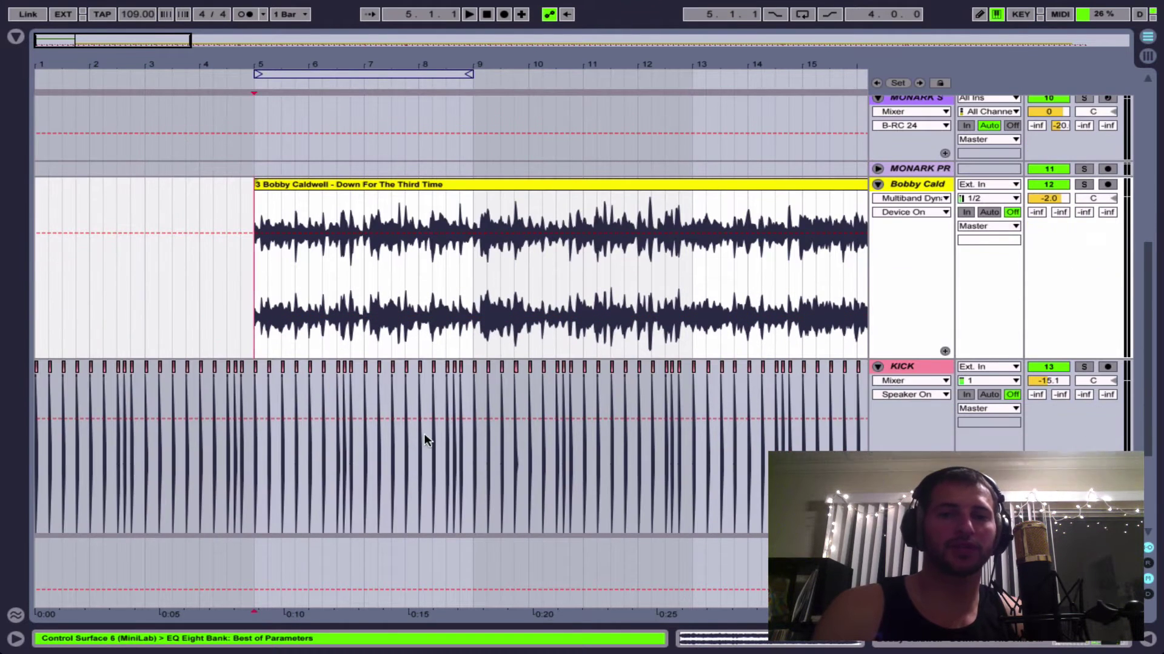
pyautogui.scroll(9, 424, 436)
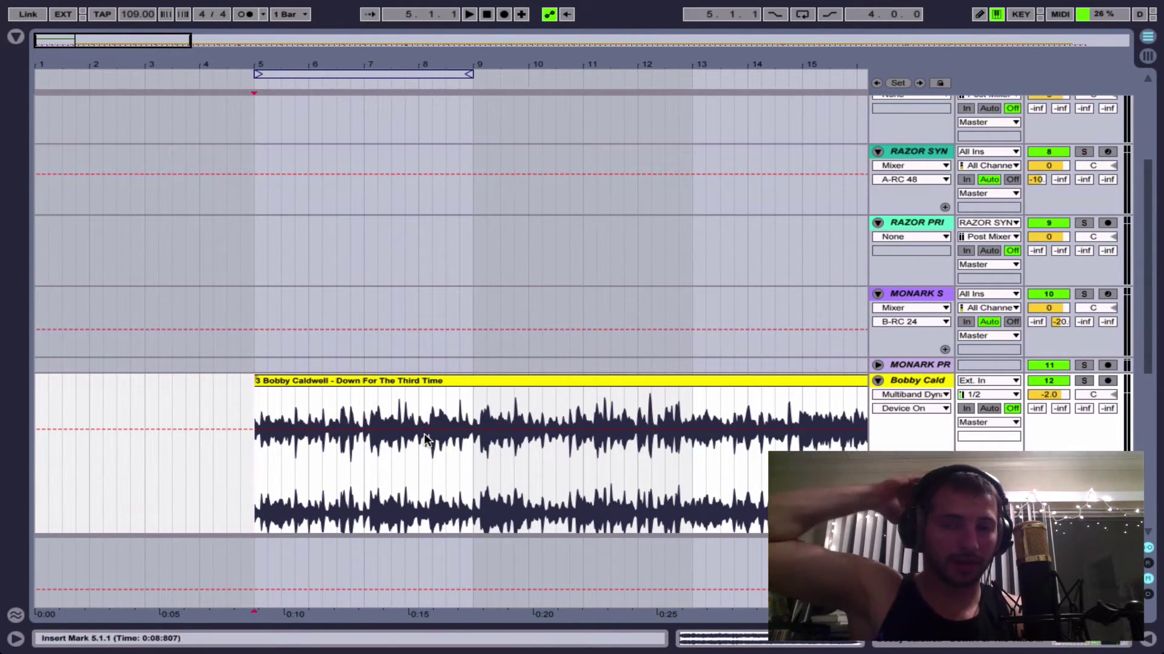
pyautogui.scroll(7, 424, 441)
pyautogui.scroll(-8, 426, 439)
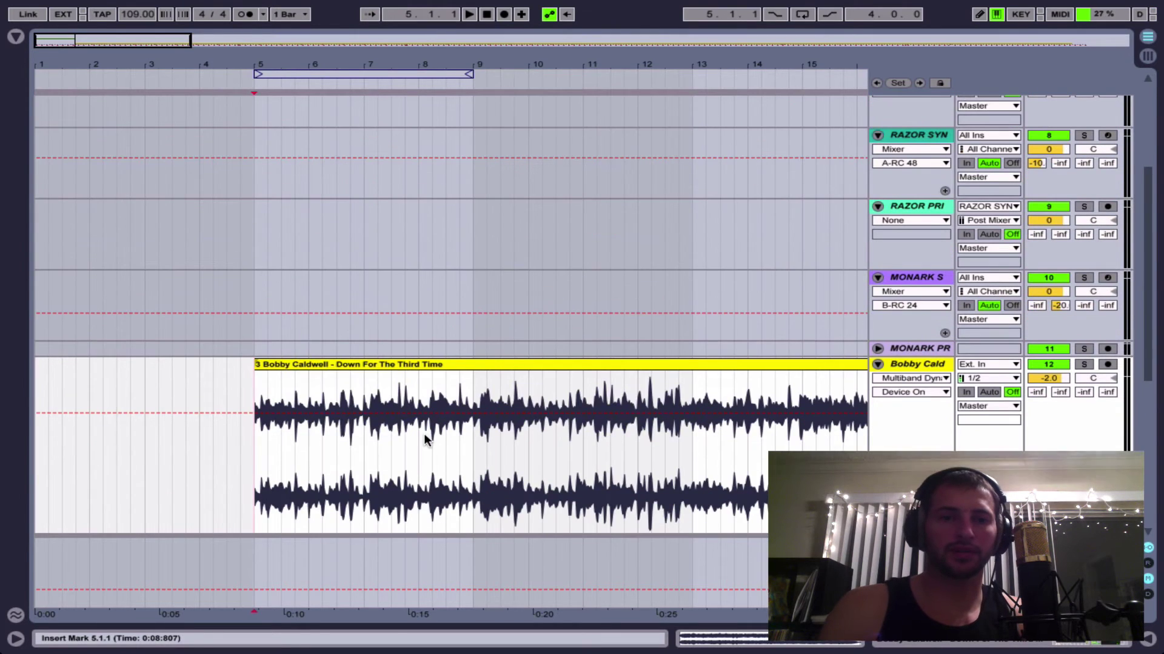
# Select the Bobby Caldwell clip and activate the DRUMS MASCHINE track.
pyautogui.click(340, 366)
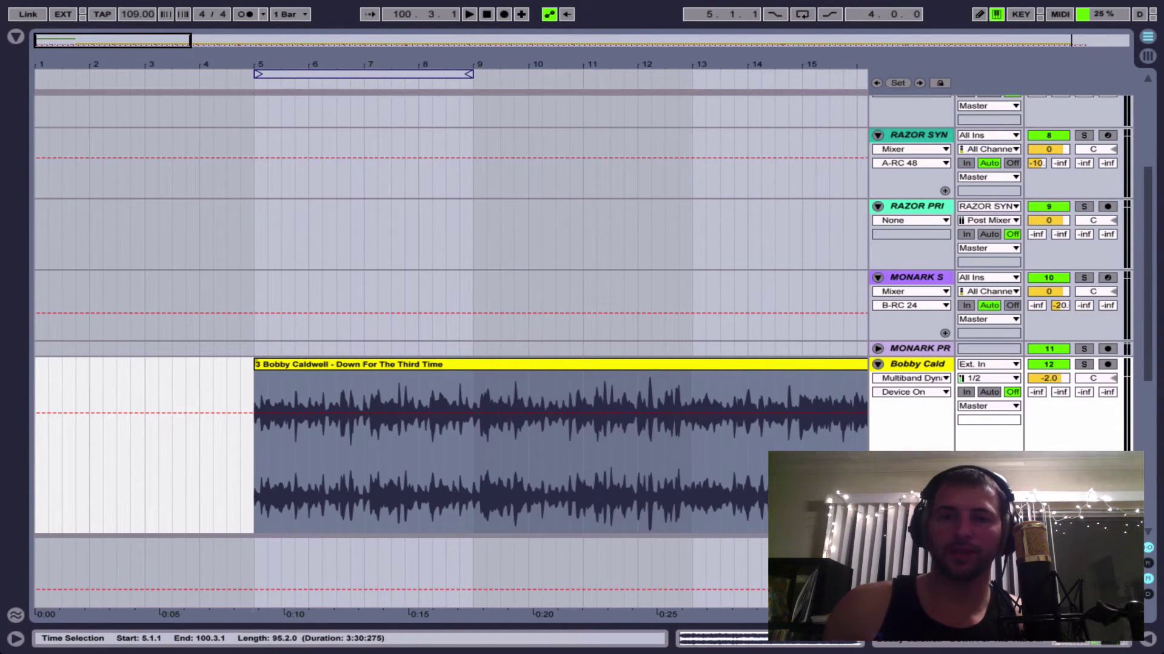
pyautogui.scroll(5, 1035, 277)
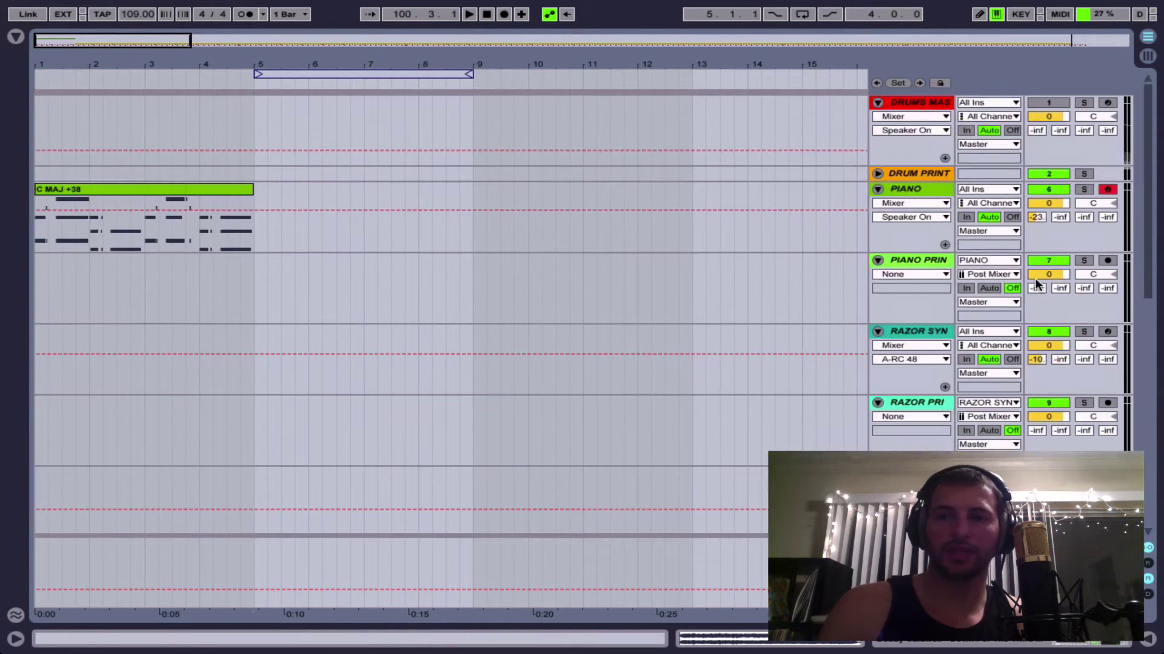
pyautogui.click(1052, 103)
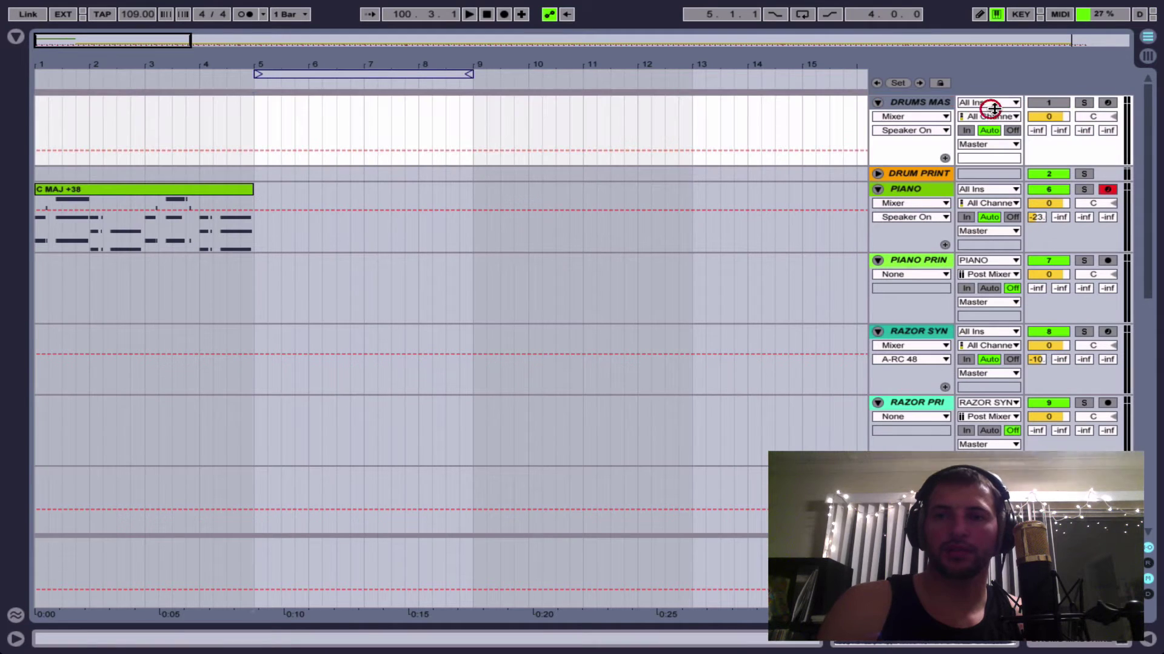
pyautogui.click(1053, 102)
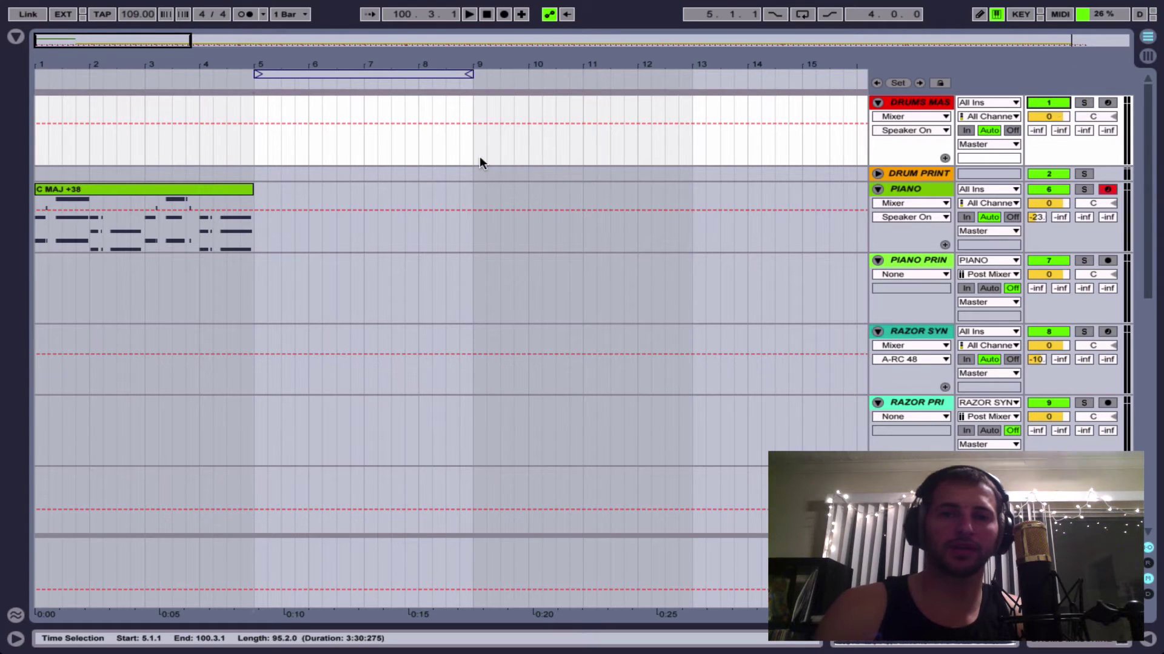
# Solo the Bobby Caldwell track, play the sample from its start to about 6.4, and unsolo it.
pyautogui.scroll(-10, 340, 223)
pyautogui.click(343, 134)
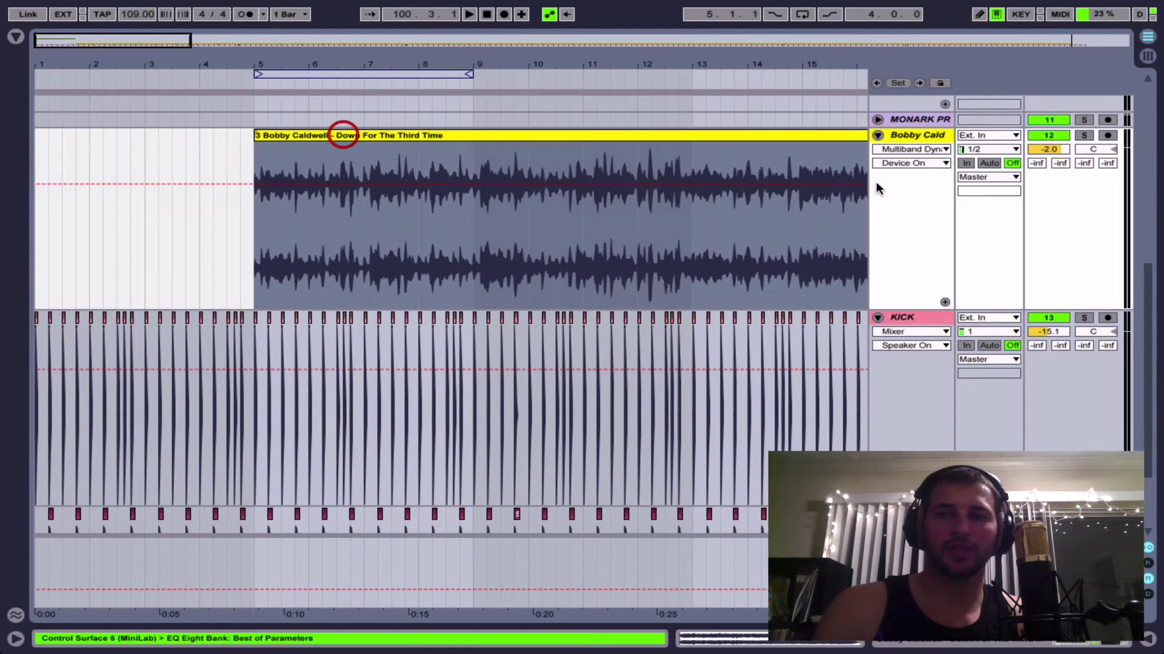
pyautogui.click(1084, 135)
pyautogui.press('space')
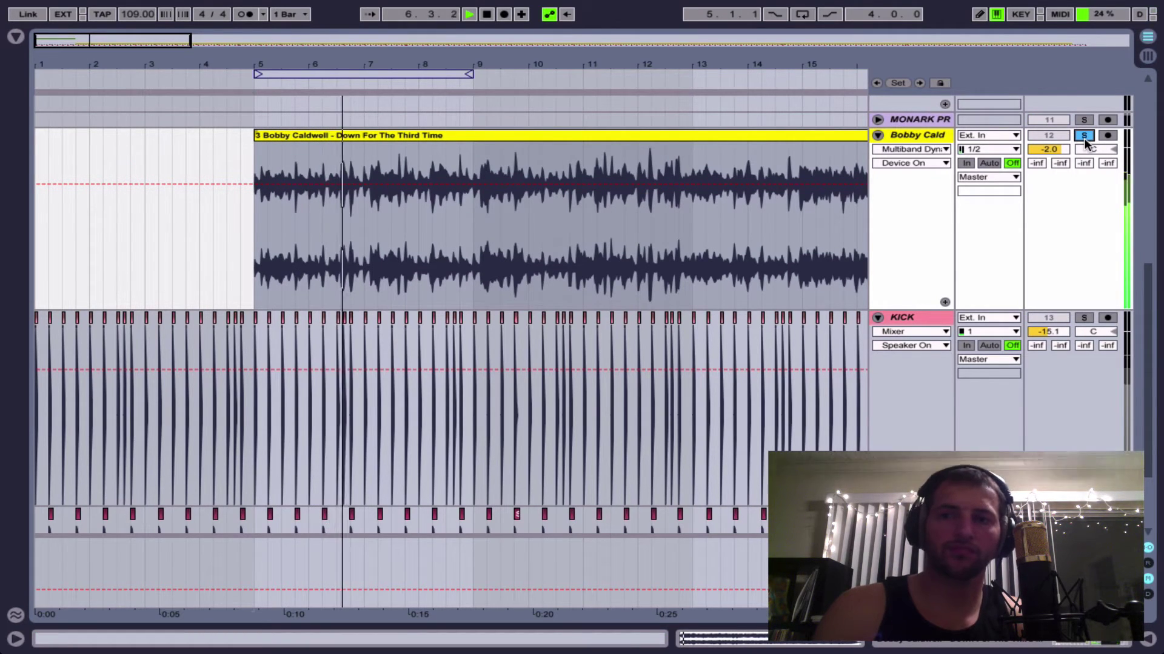
pyautogui.press('space')
pyautogui.click(1084, 135)
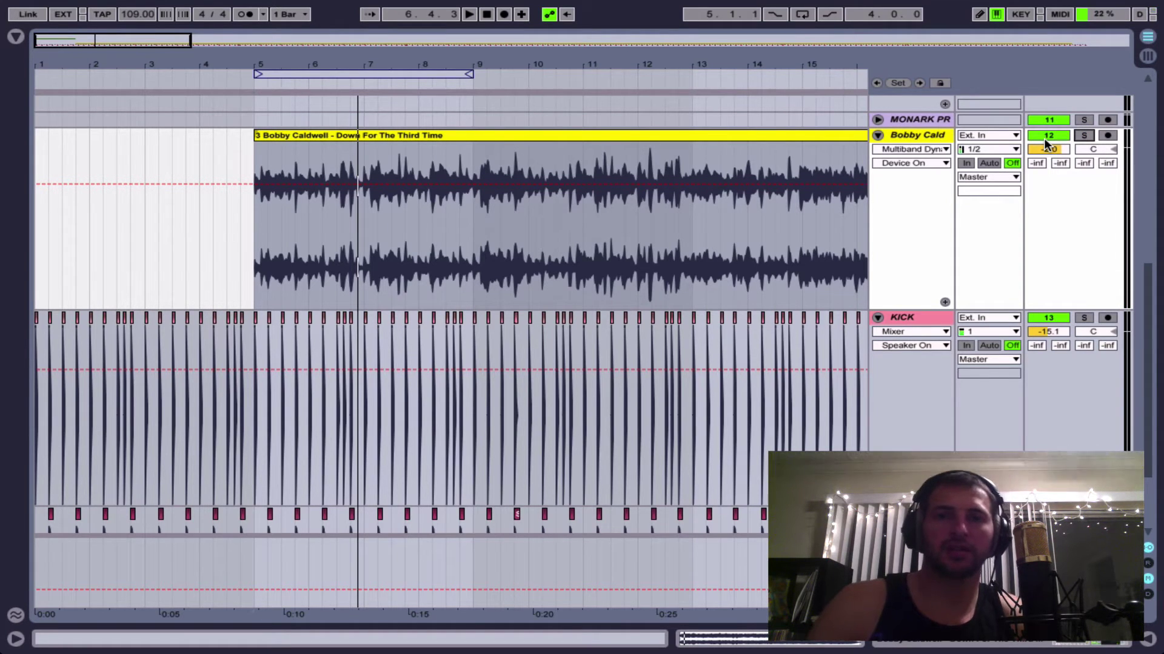
# Open Maschine on the DRUMS MASCHINE track, audition the Tamb BlackSun 2 and Maracas Congolezi 1 pattern, and close its window.
pyautogui.scroll(3, 879, 162)
pyautogui.scroll(5, 879, 161)
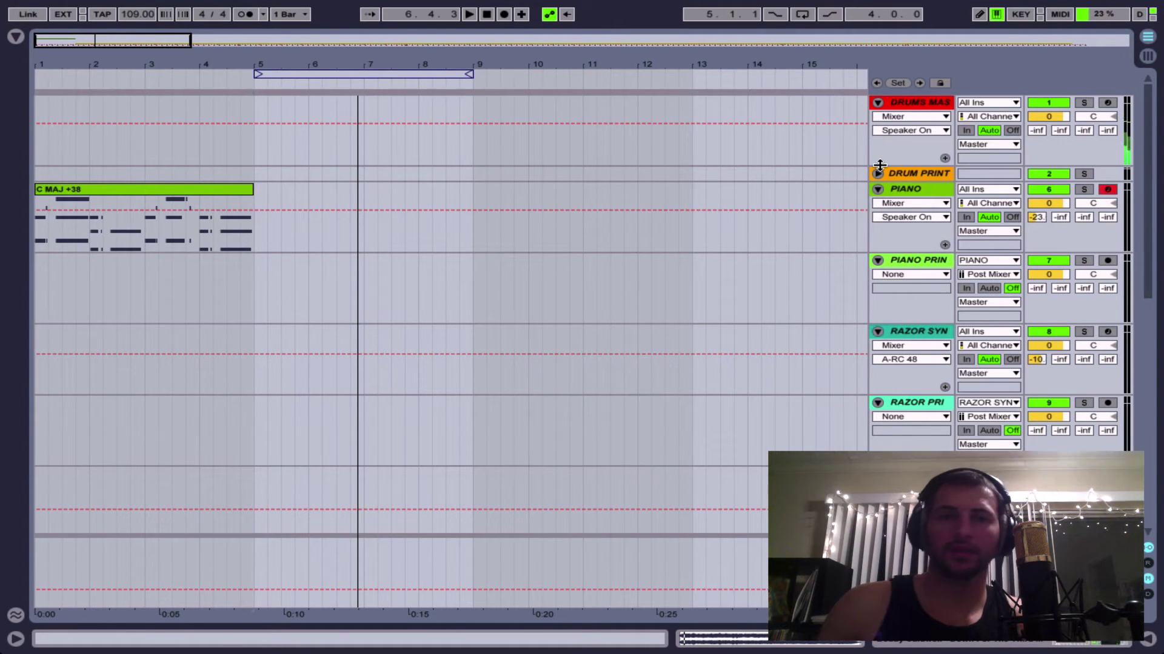
pyautogui.doubleClick(923, 104)
pyautogui.click(59, 477)
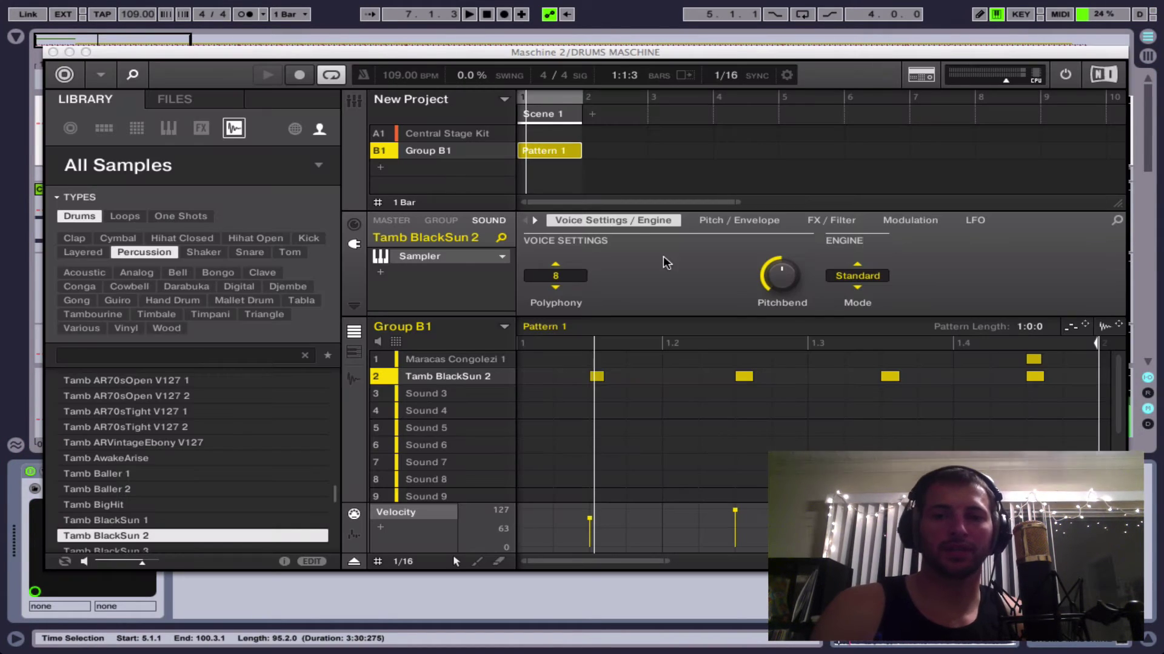
pyautogui.moveTo(569, 366); pyautogui.dragTo(1085, 400)
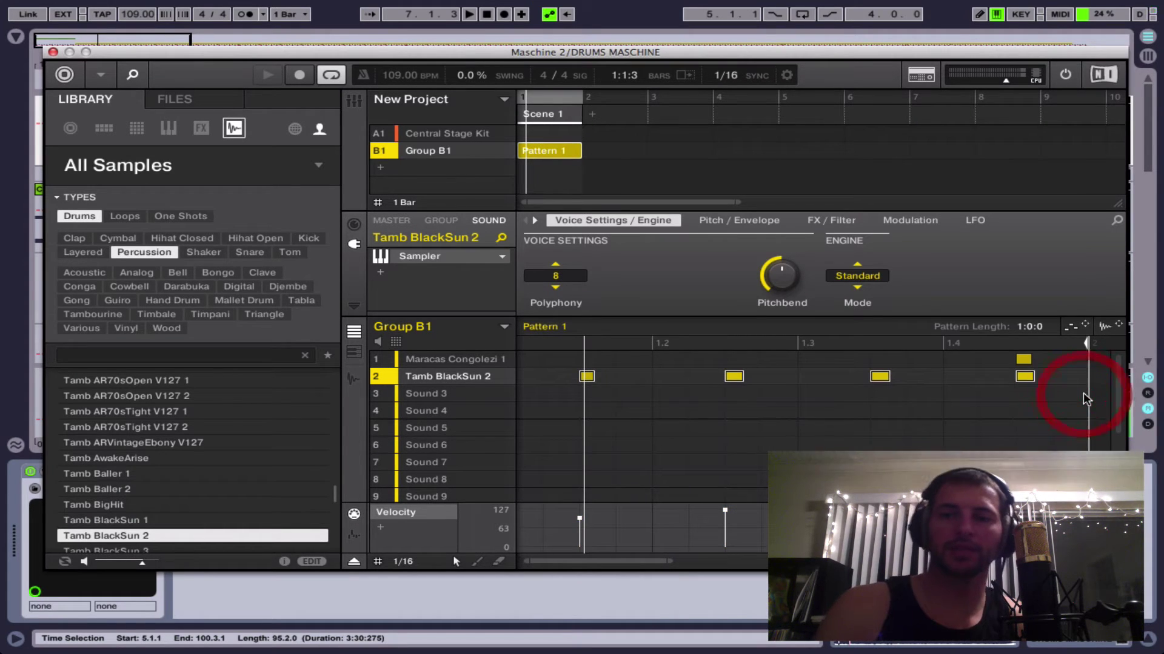
pyautogui.click(1028, 361)
pyautogui.click(872, 392)
pyautogui.press('space')
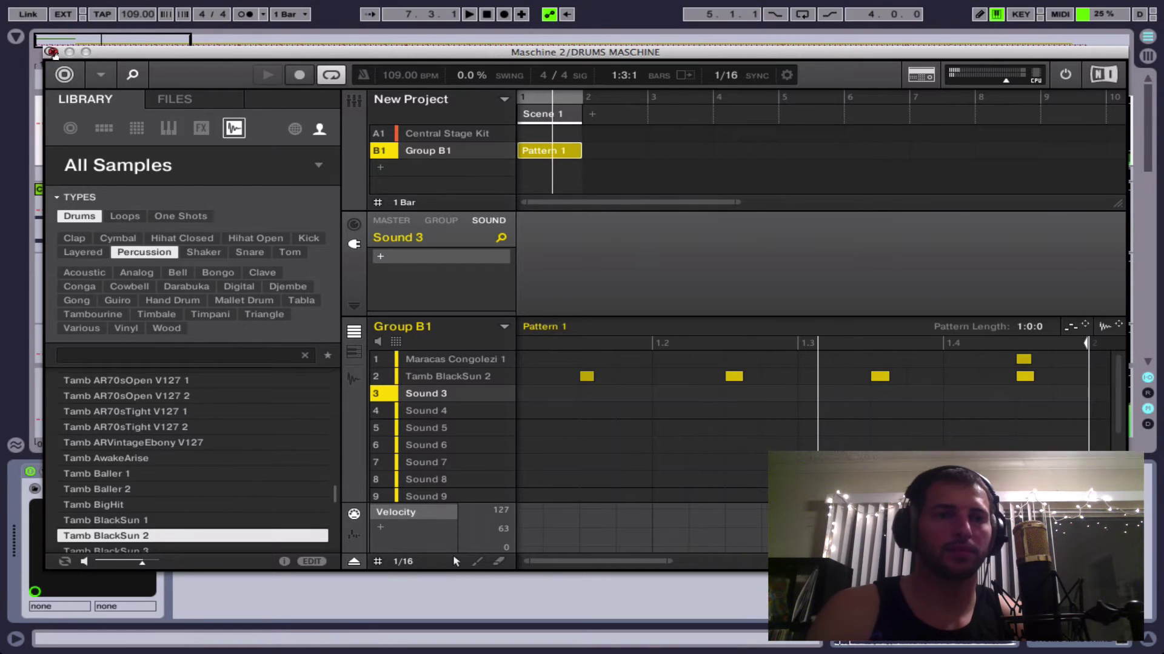
pyautogui.click(51, 52)
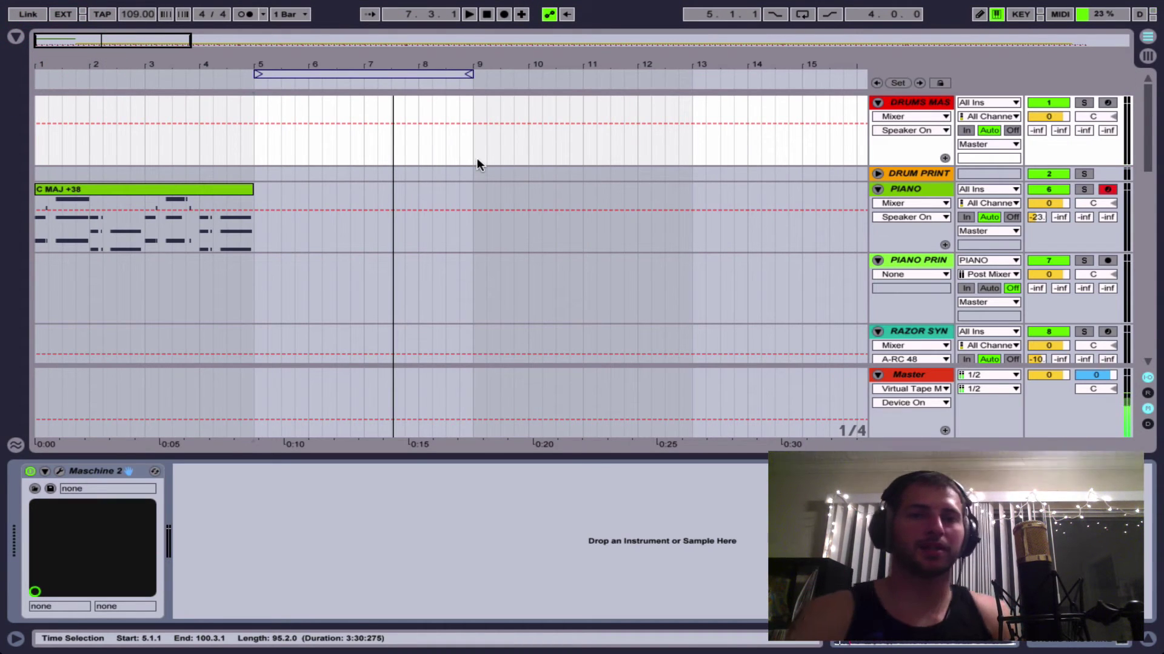
# Shift the four-bar loop to start at 1.1.1 over the C MAJ +38 clip and play the intro.
pyautogui.click(161, 188)
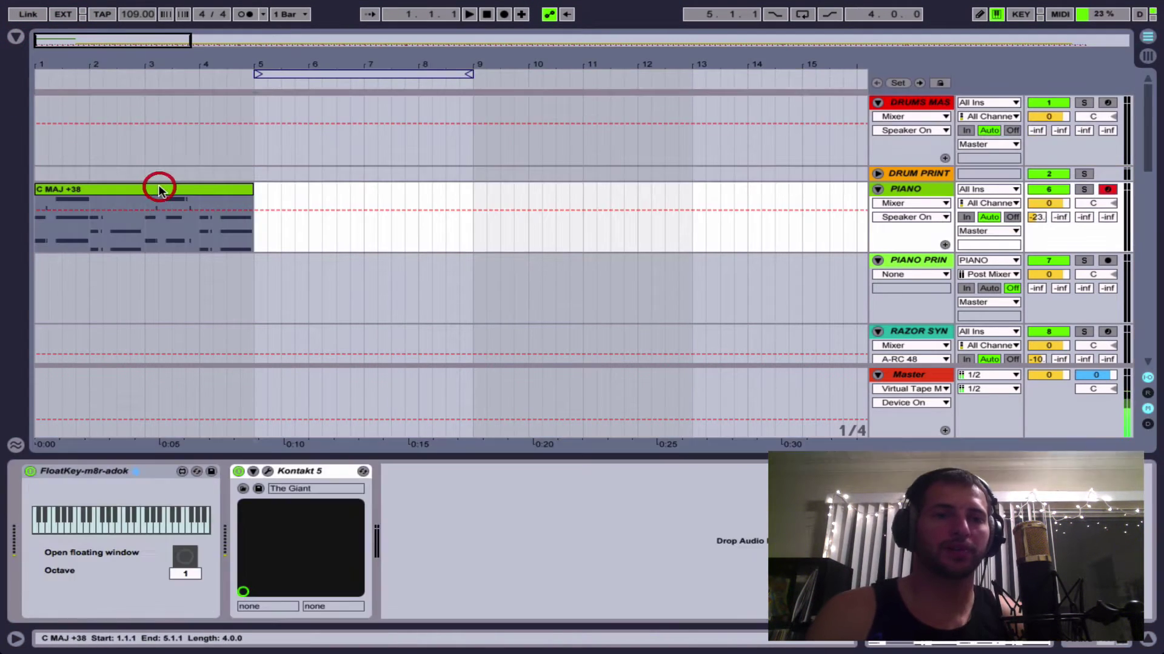
pyautogui.scroll(-5, 283, 208)
pyautogui.scroll(-3, 282, 208)
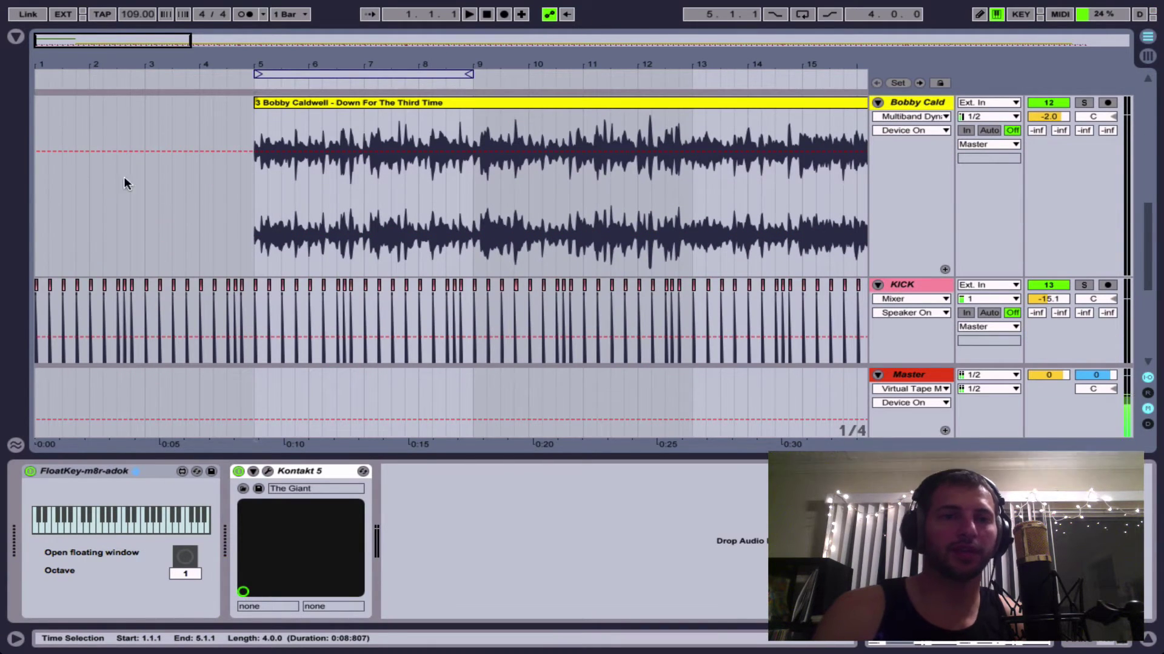
pyautogui.moveTo(297, 74); pyautogui.dragTo(78, 75)
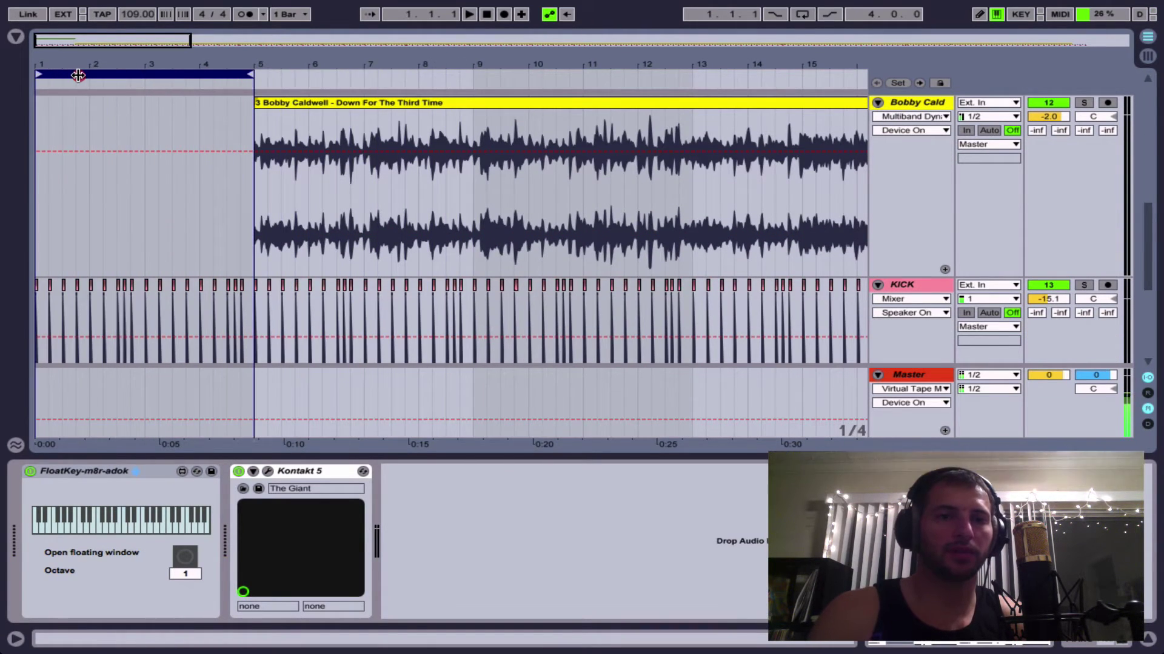
pyautogui.scroll(-2, 112, 296)
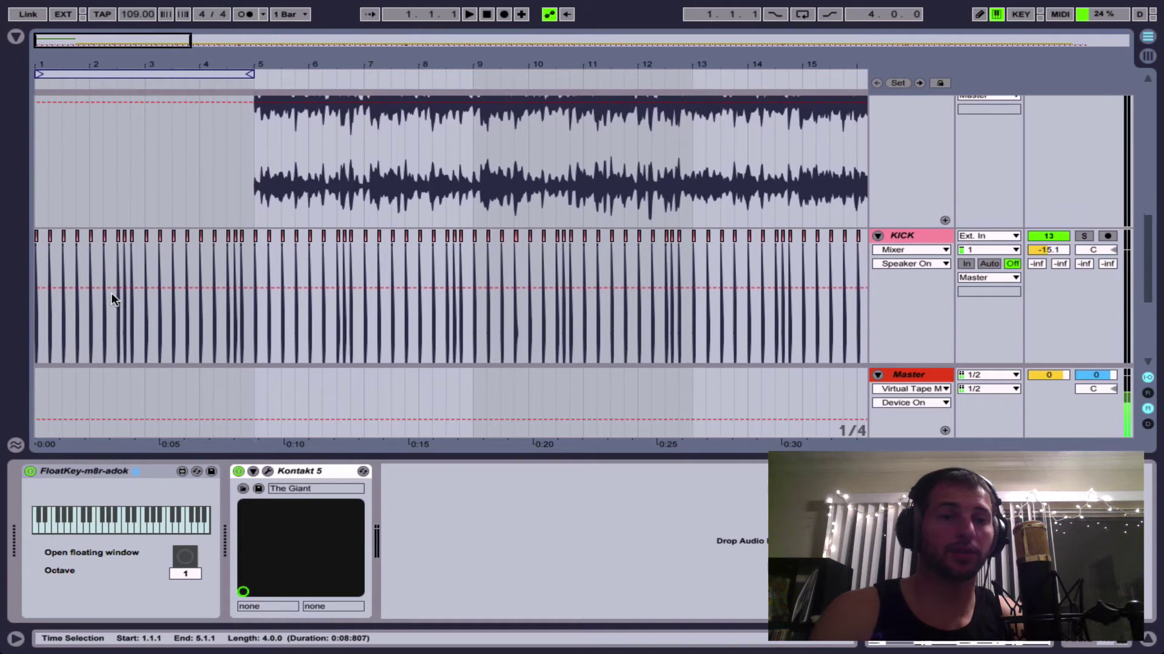
pyautogui.press('space')
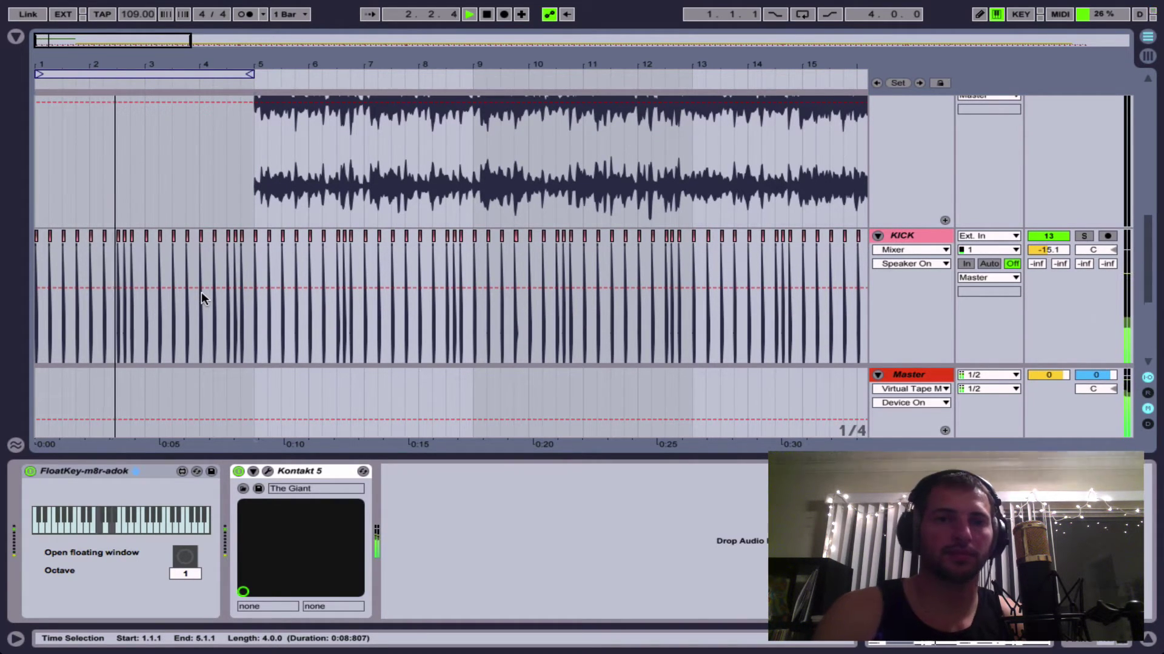
# Extend the C MAJ +38 piano clip to a length of 12 bars, ending at 13.1.1, and select the PIANO track.
pyautogui.scroll(1, 201, 292)
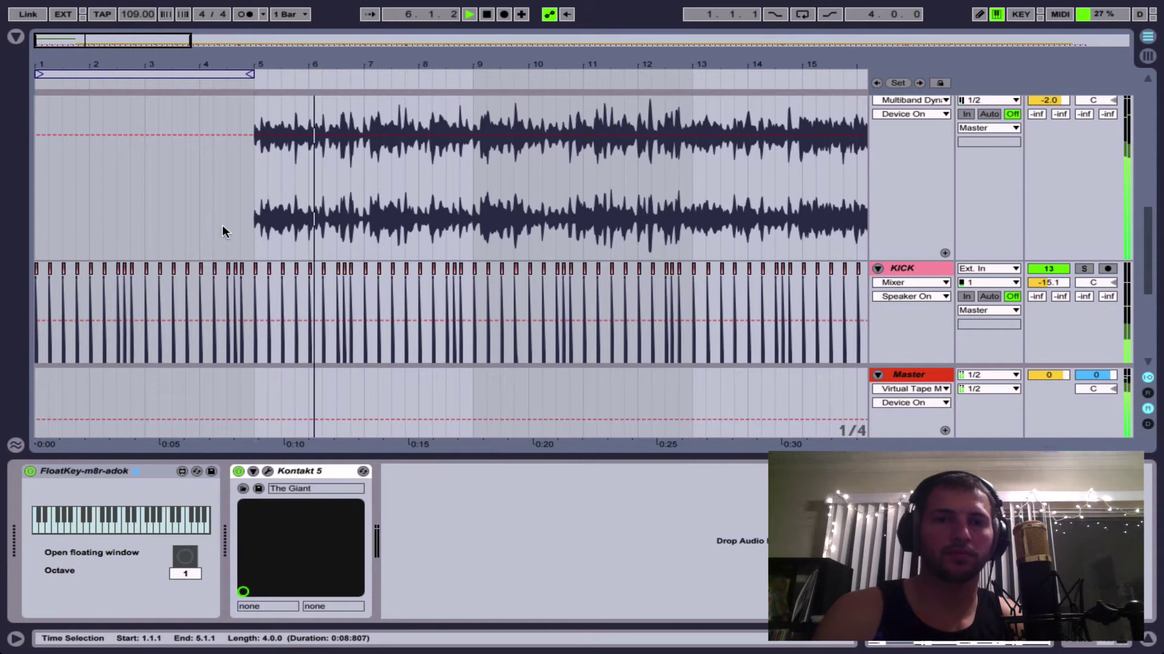
pyautogui.scroll(10, 222, 230)
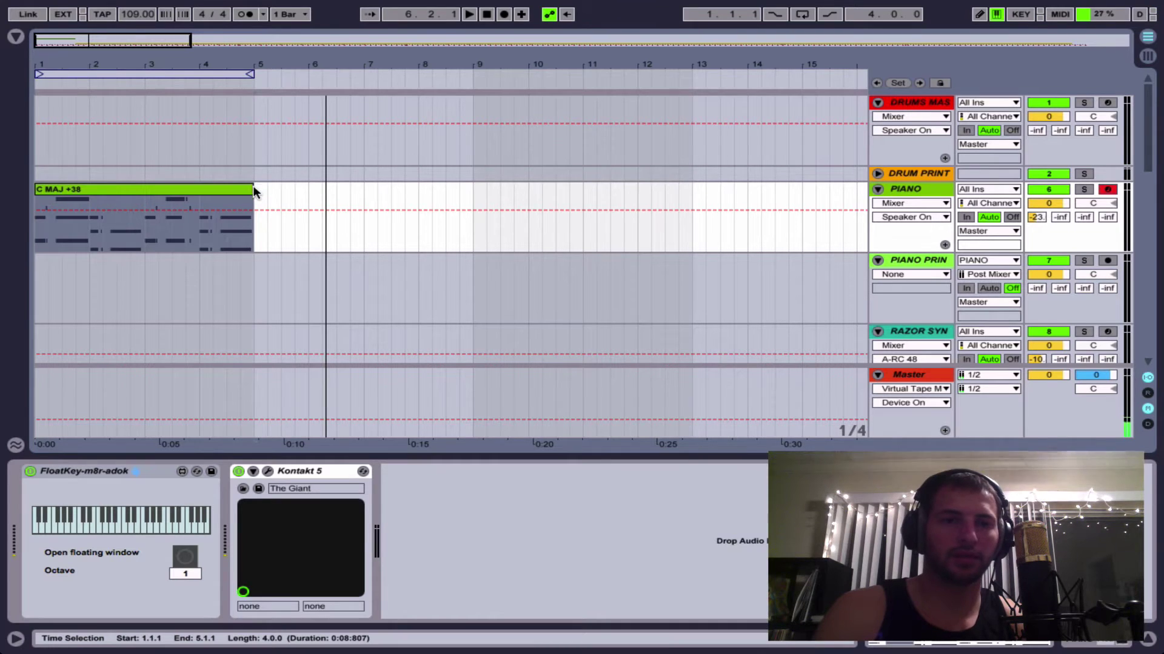
pyautogui.moveTo(253, 185); pyautogui.dragTo(685, 183)
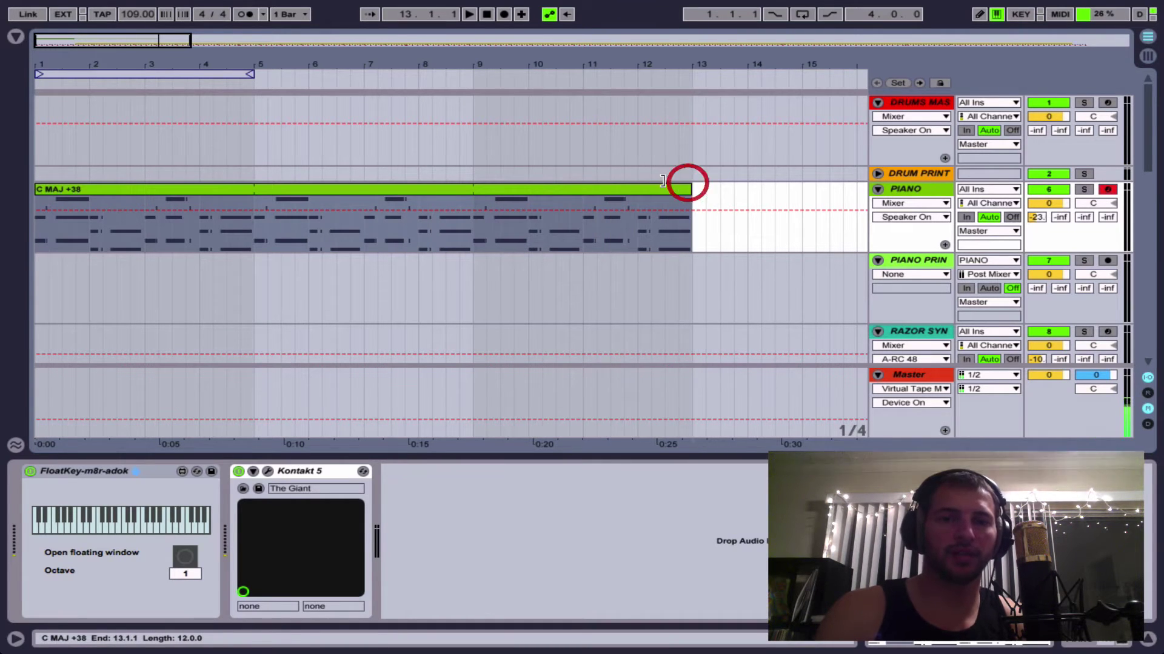
pyautogui.scroll(-8, 467, 200)
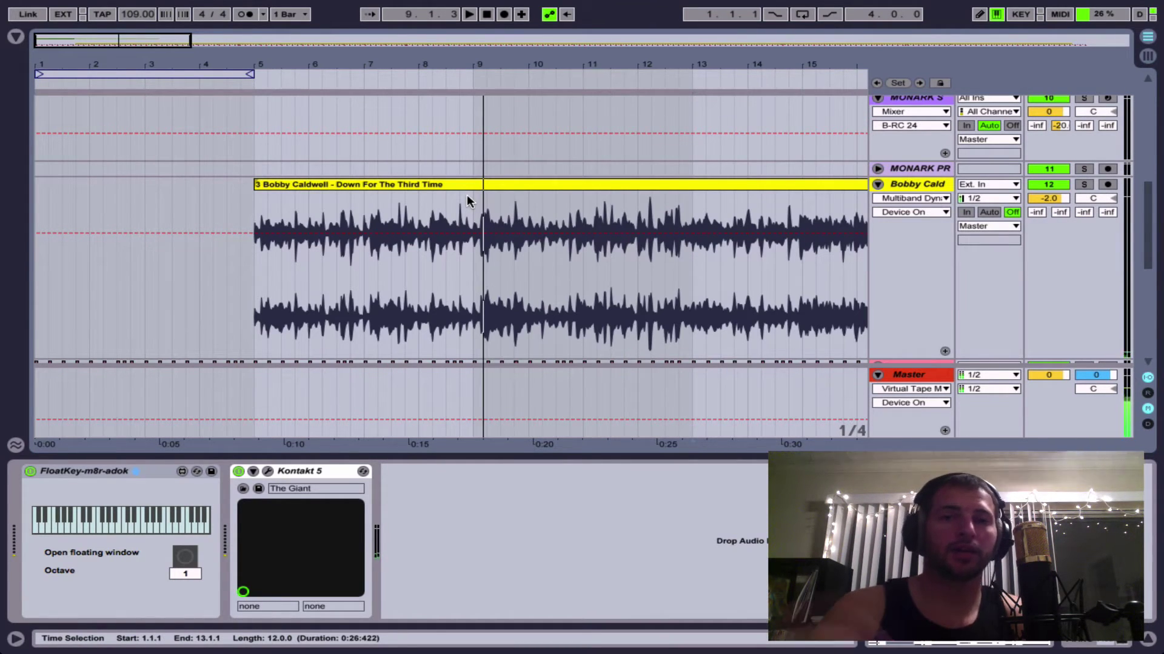
pyautogui.scroll(8, 467, 195)
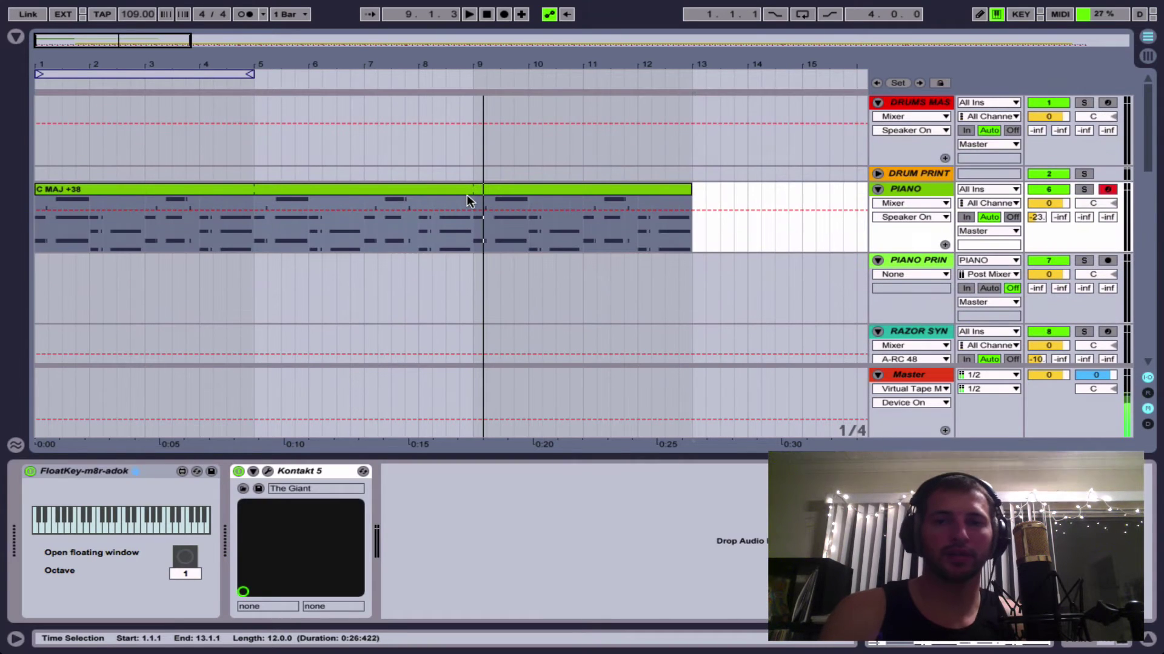
pyautogui.click(909, 188)
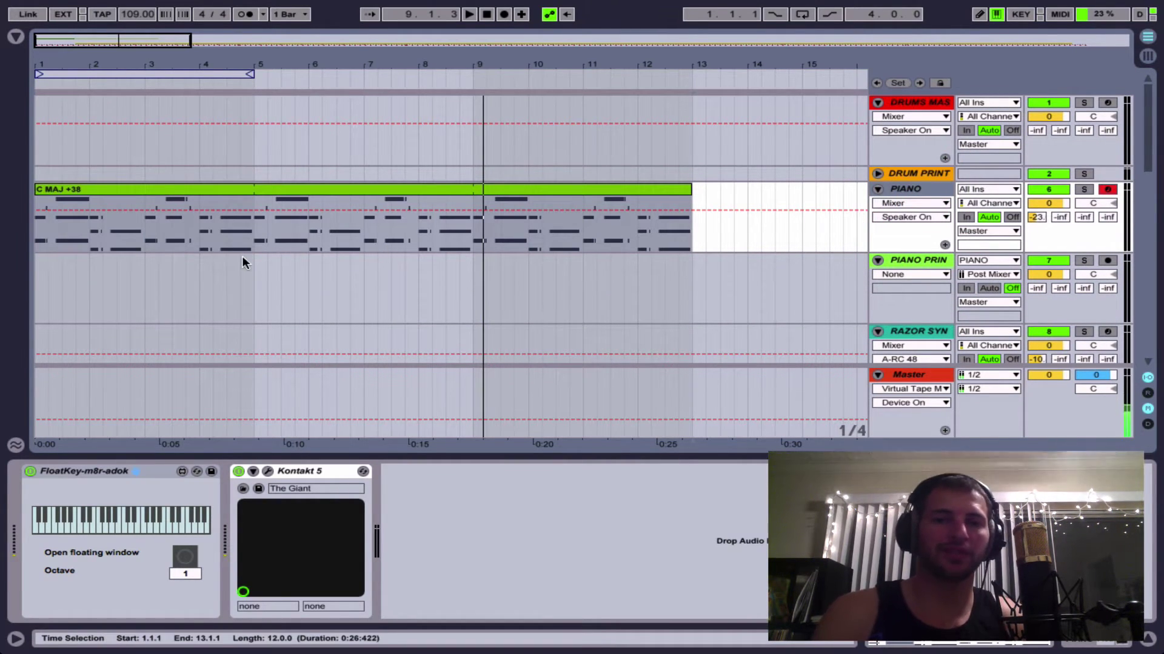
# Copy the Bobby Caldwell sample's section from 5.1.1 to 9.1.1 and paste it at 1.1.1 on the same track.
pyautogui.scroll(-8, 199, 297)
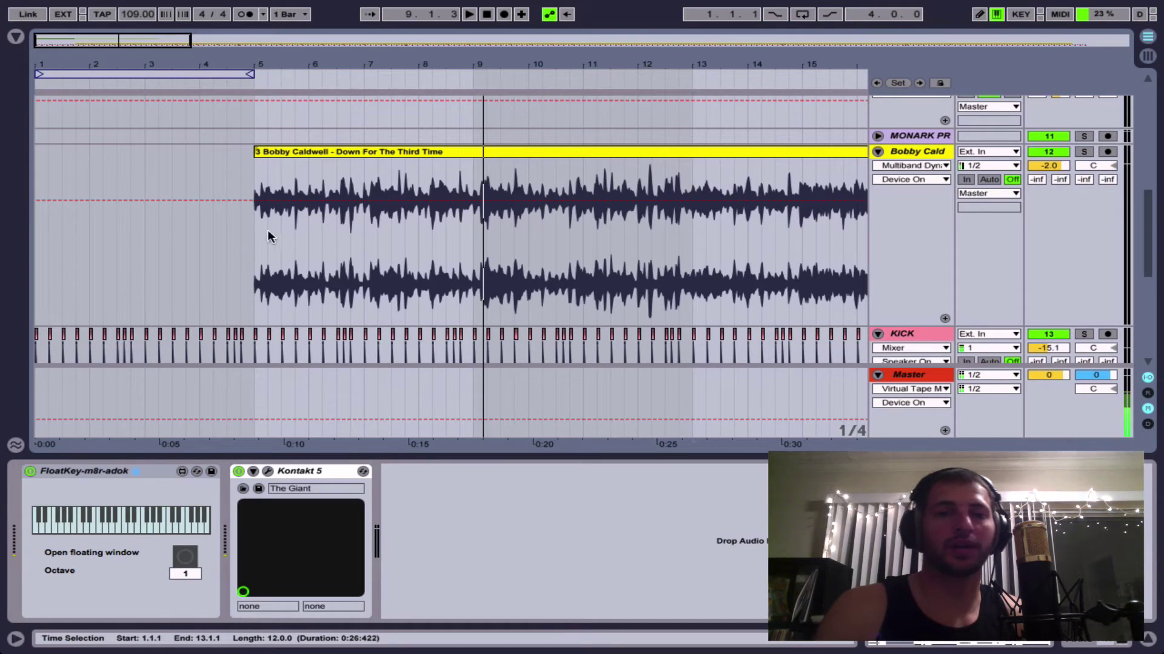
pyautogui.click(253, 177)
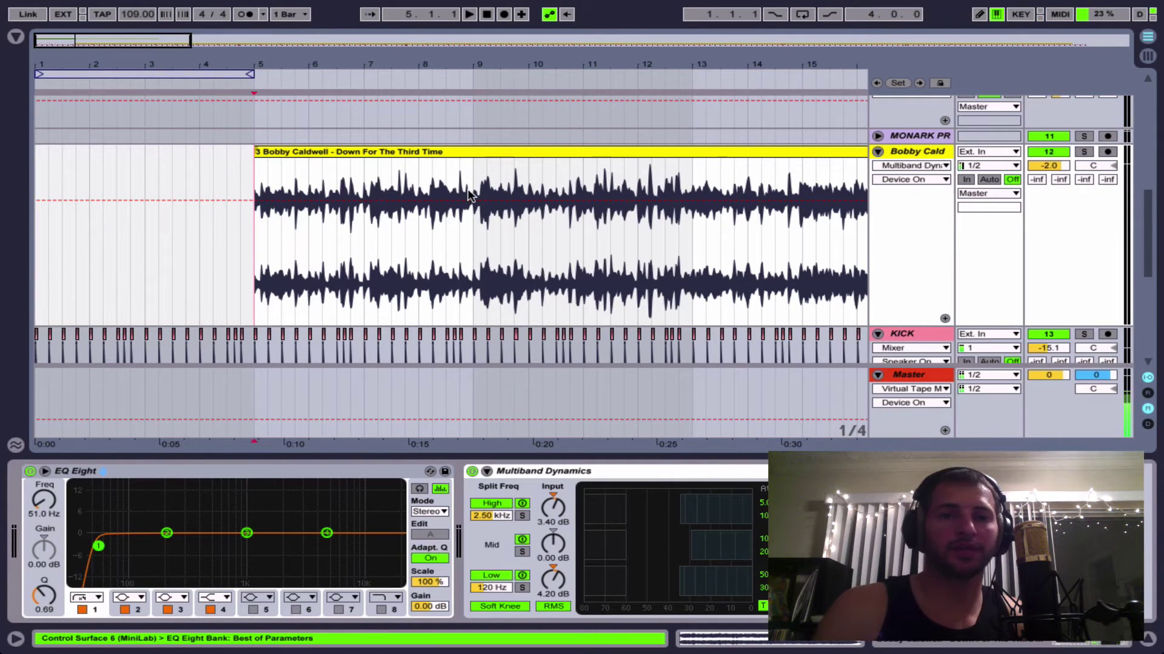
pyautogui.moveTo(257, 167); pyautogui.dragTo(476, 177)
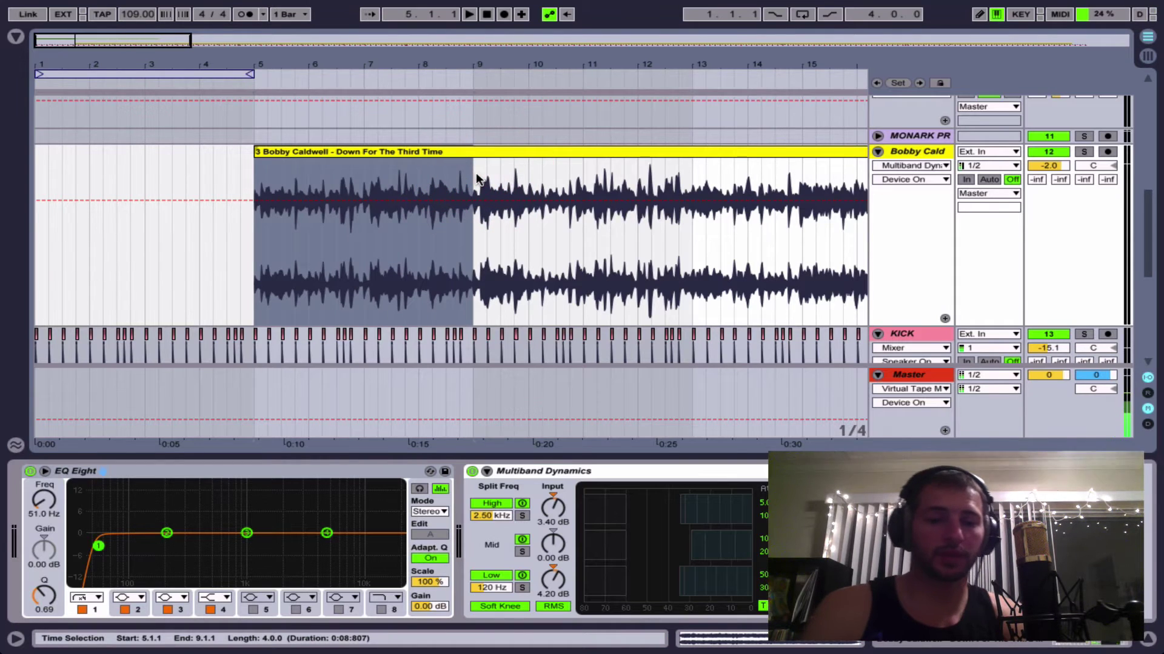
pyautogui.click(32, 160)
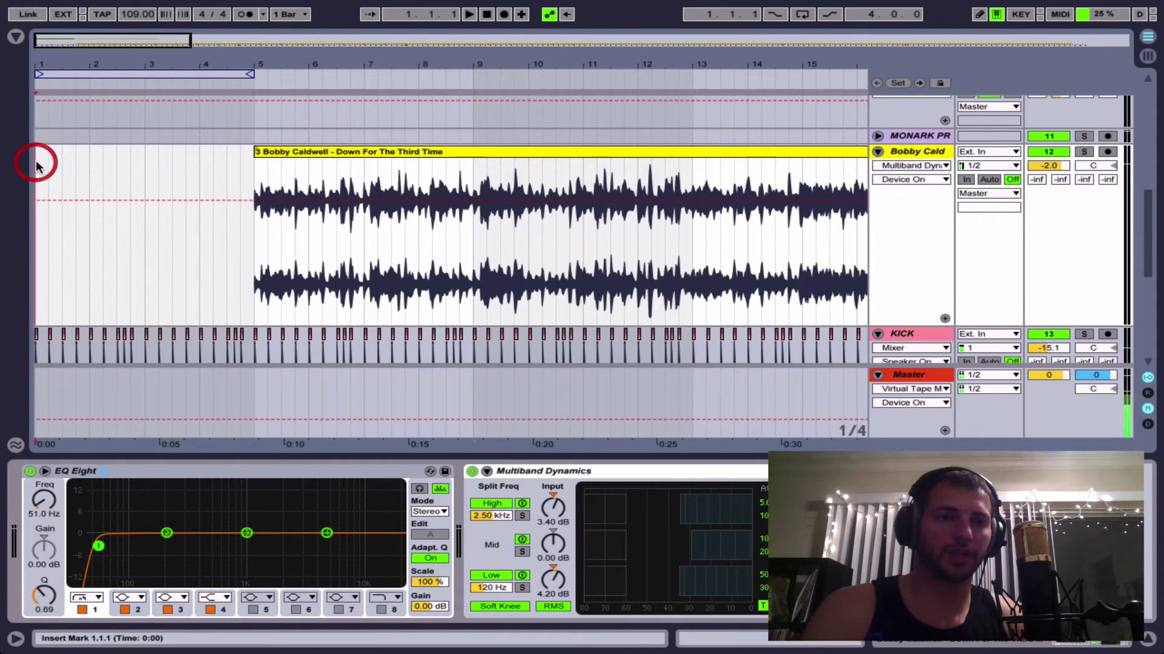
pyautogui.hotkey('ctrl', 'v')
pyautogui.click(56, 177)
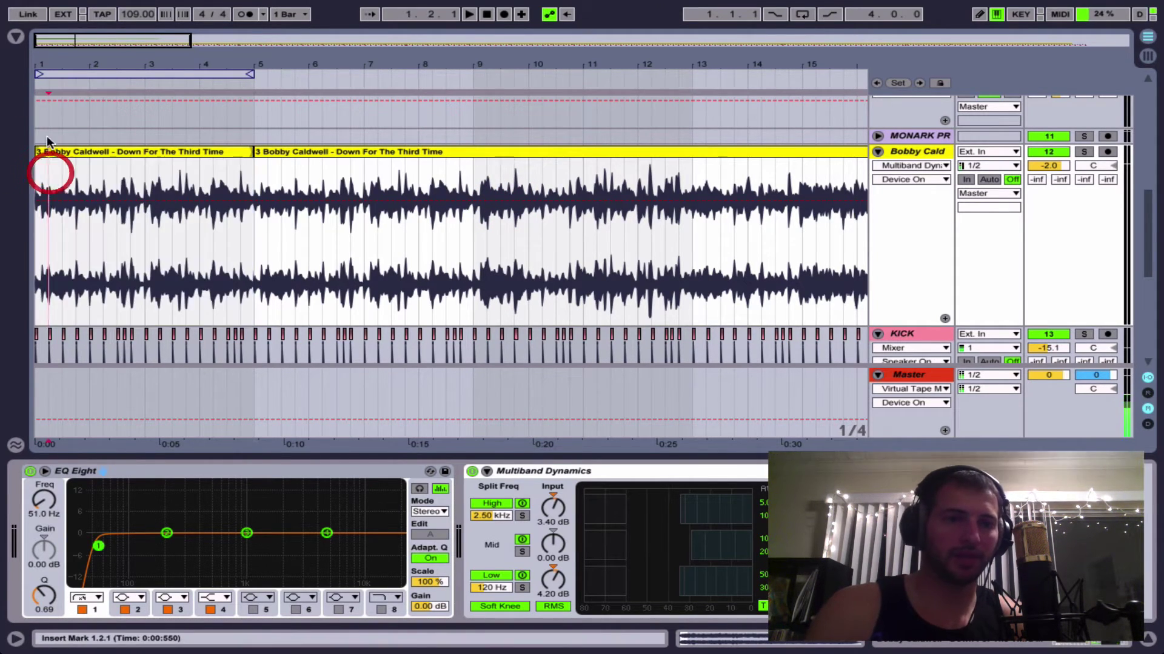
# Cut out the beats from 1.2.1 to 1.3.1 and from 1.4.1 to 2.1.1 in the pasted sample.
pyautogui.scroll(5, 143, 195)
pyautogui.hscroll(-2, 143, 195)
pyautogui.scroll(-1, 143, 195)
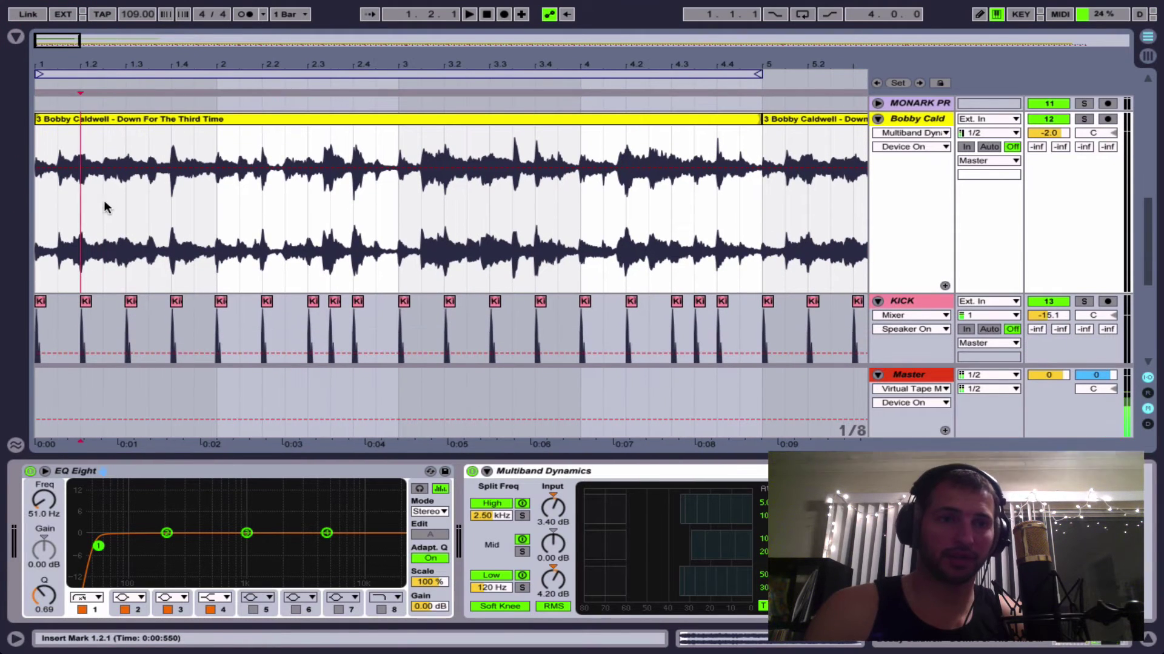
pyautogui.moveTo(103, 199); pyautogui.dragTo(221, 202)
pyautogui.press('Delete')
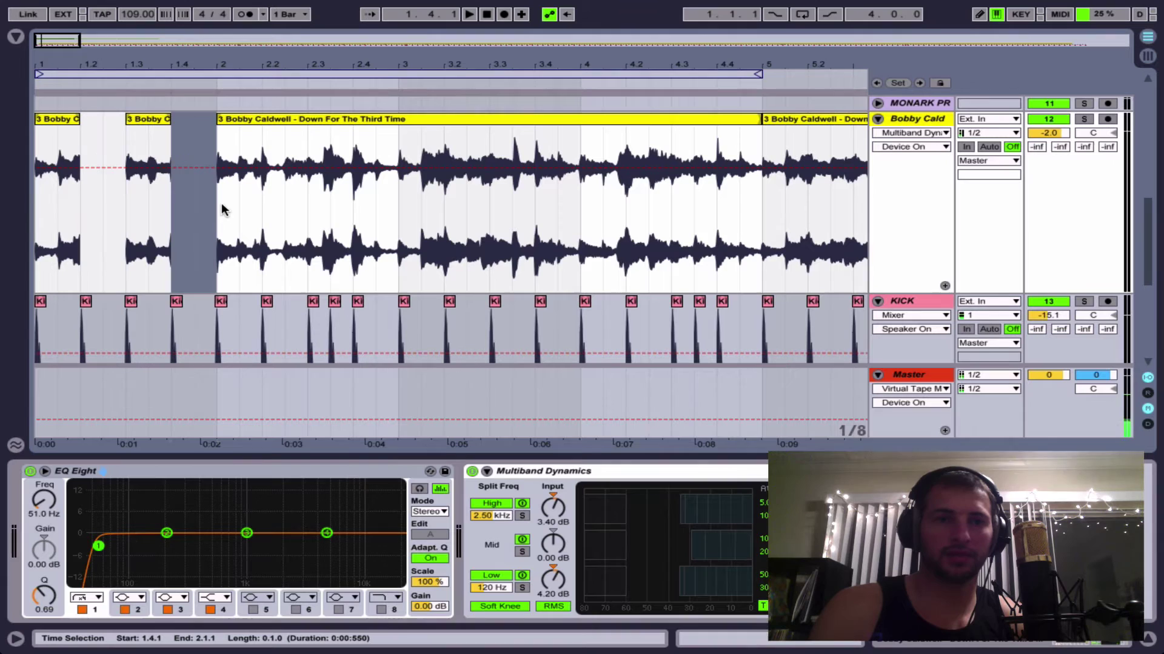
# Play the chopped sample from 1.1.1 to about 2.2.1 and select the beat from 2.2.1 to 2.3.1.
pyautogui.click(76, 120)
pyautogui.press('space')
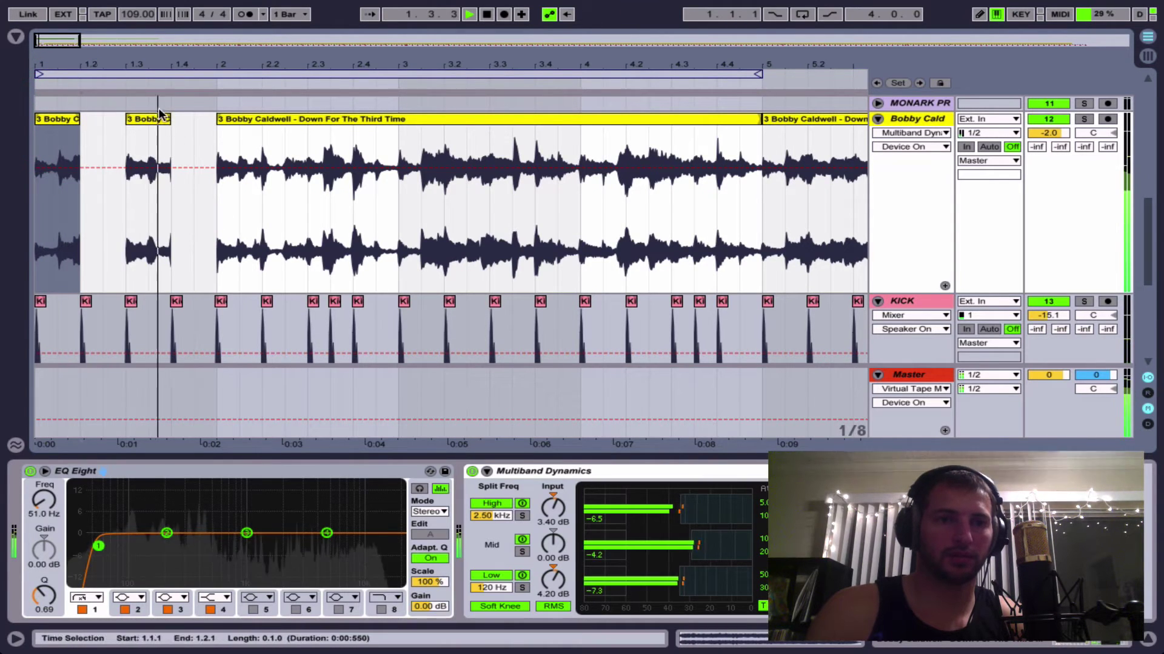
pyautogui.press('space')
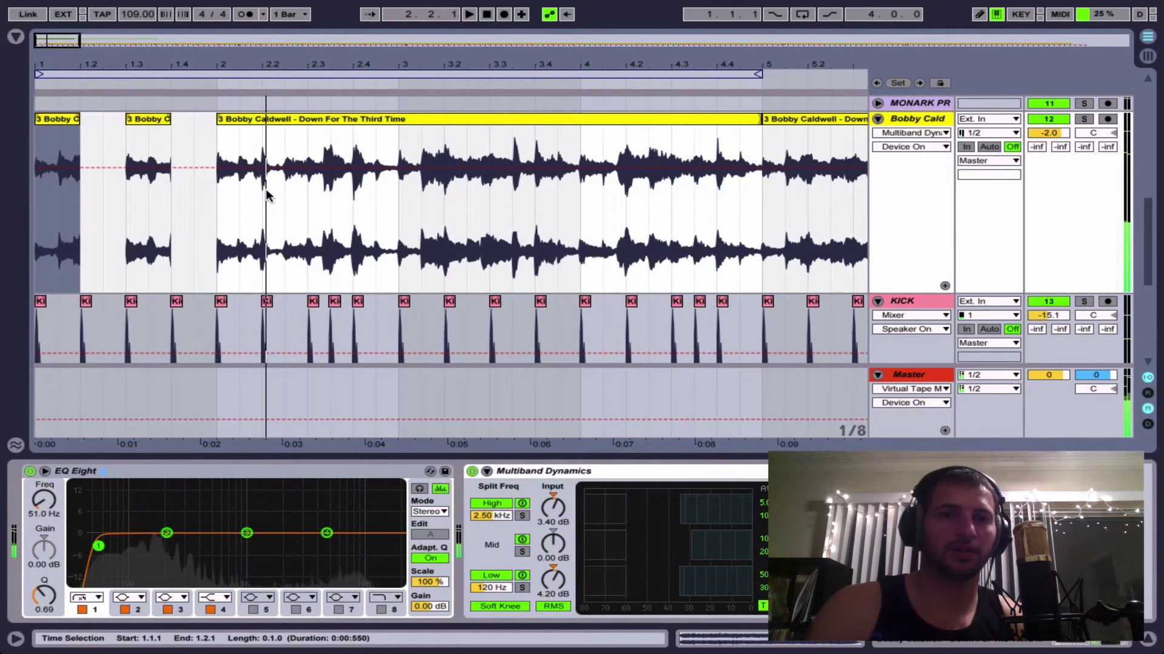
pyautogui.moveTo(264, 194); pyautogui.dragTo(306, 188)
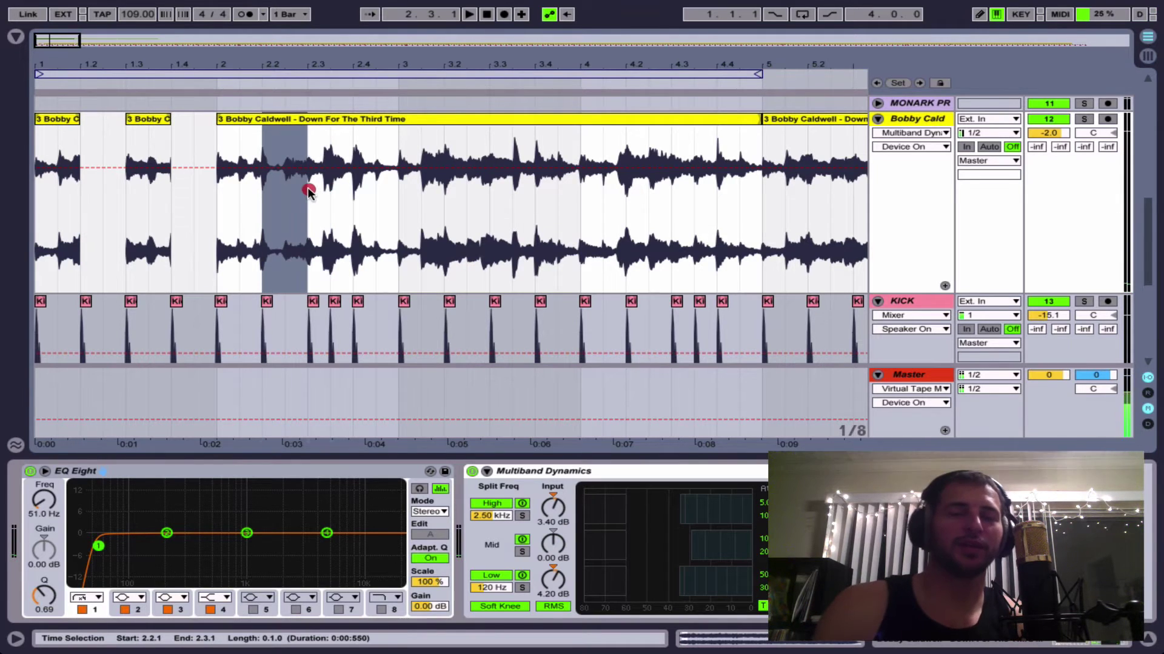
# Play the chopped Bobby Caldwell clips from 4.1.1 into bar 5, and replay the intro from 1.1.1.
pyautogui.click(268, 176)
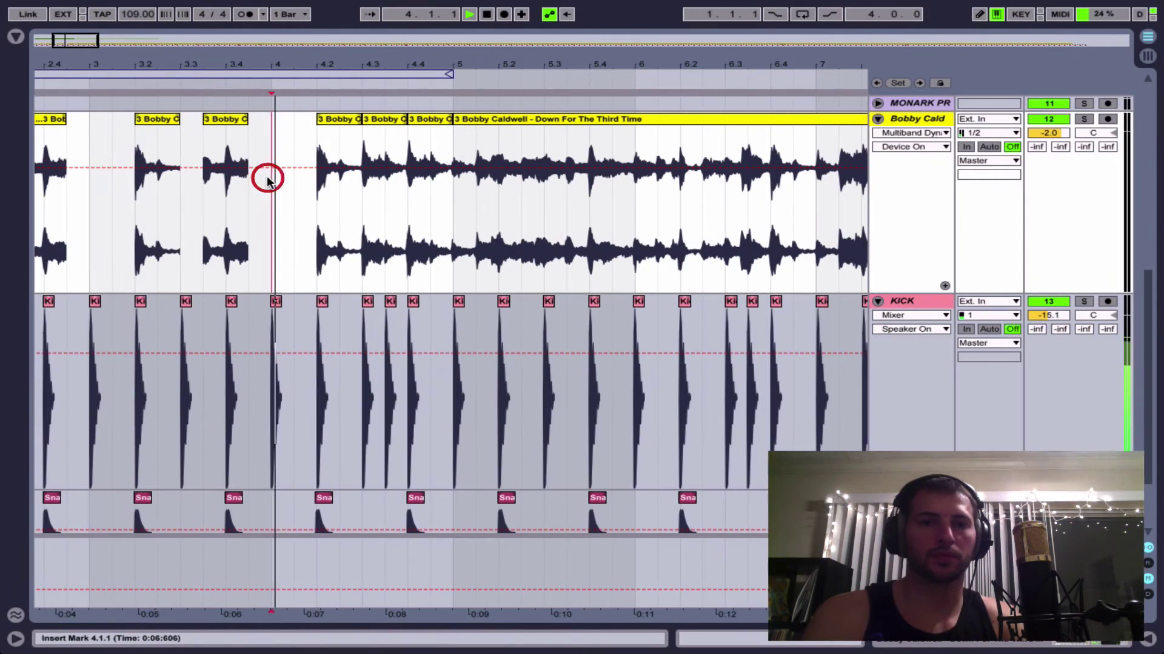
pyautogui.press('space')
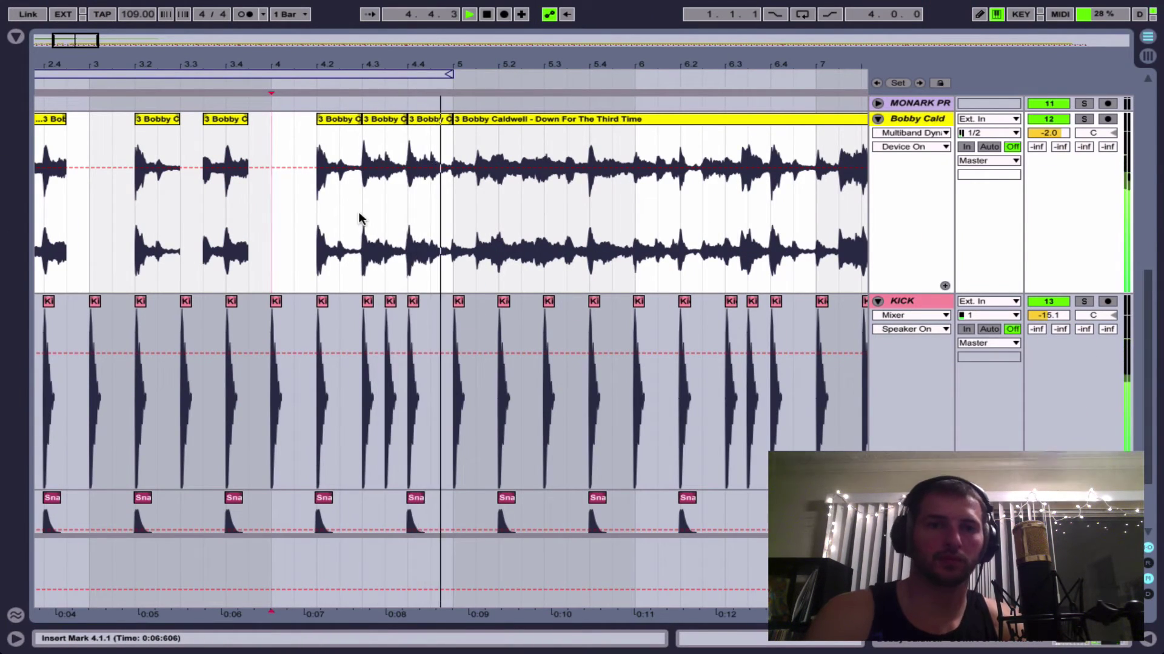
pyautogui.hscroll(-5, 401, 243)
pyautogui.press('space')
pyautogui.hscroll(-1, 401, 243)
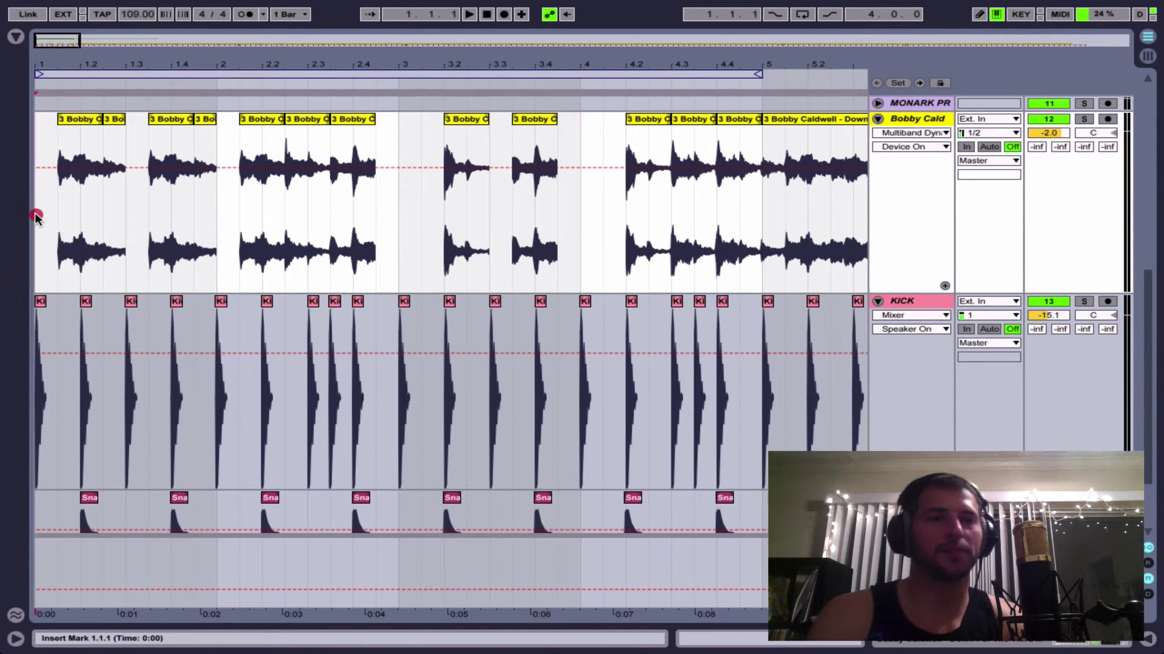
pyautogui.press('space')
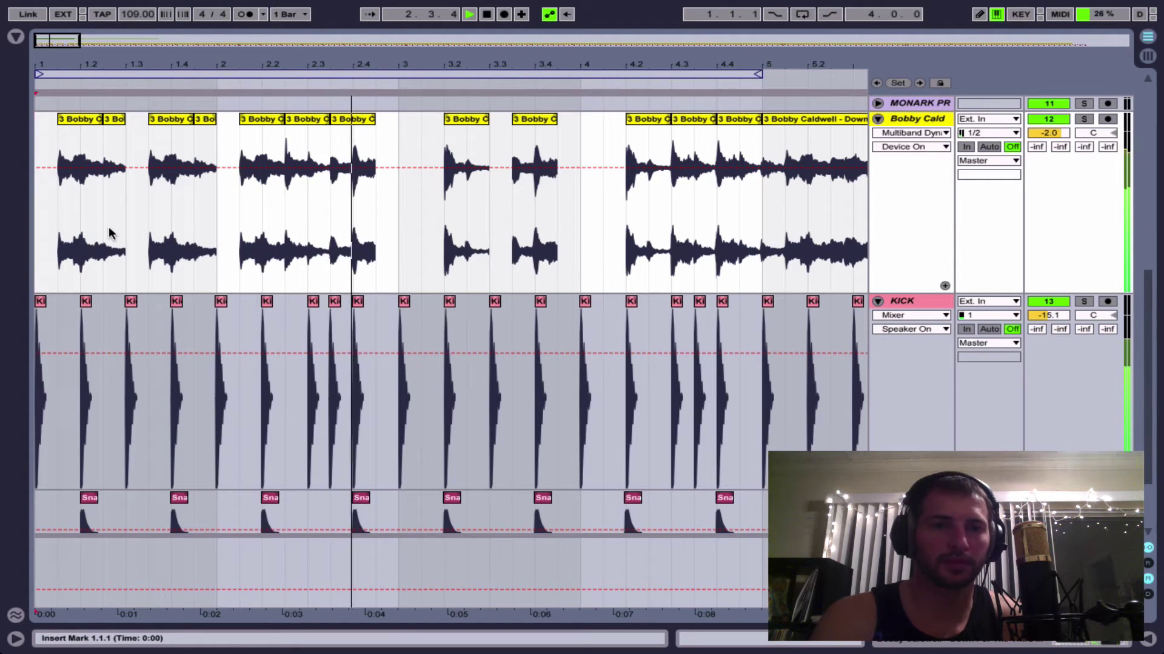
# Deactivate the Bobby Caldwell chop between 2.2.3 and 2.3.3 and stop playback.
pyautogui.click(297, 121)
pyautogui.press('0')
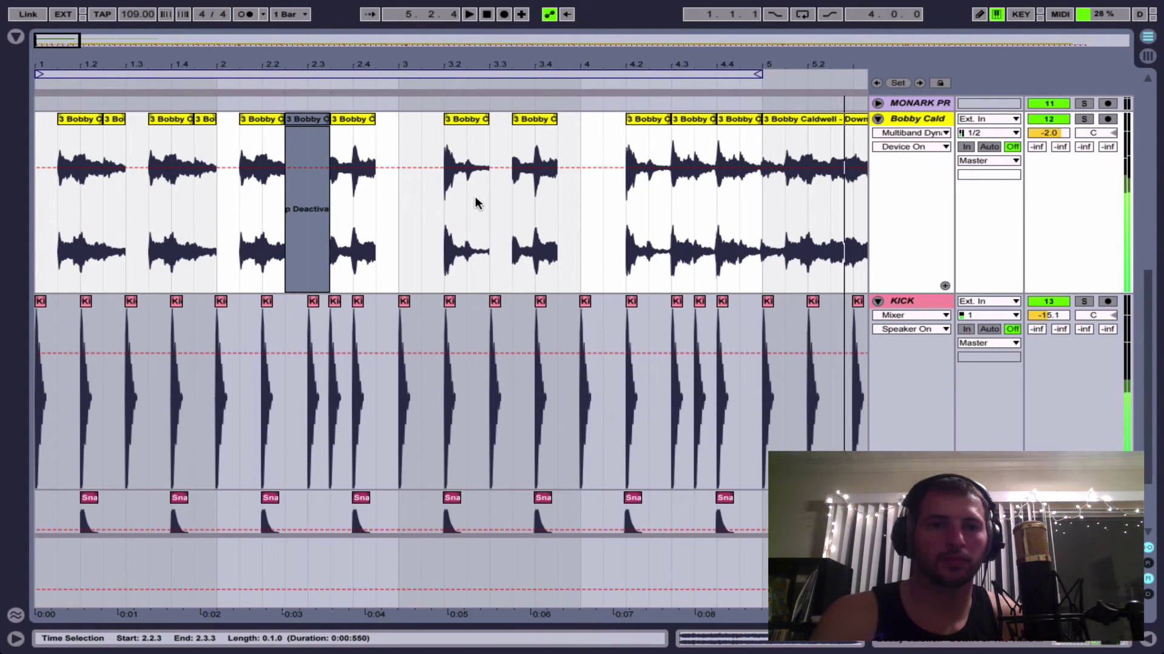
pyautogui.press('space')
# Play the chops from 3.1.1 into bar 5, select 3.1.1 to 5.1.1, and audition the sample from 5.1.3.
pyautogui.click(396, 141)
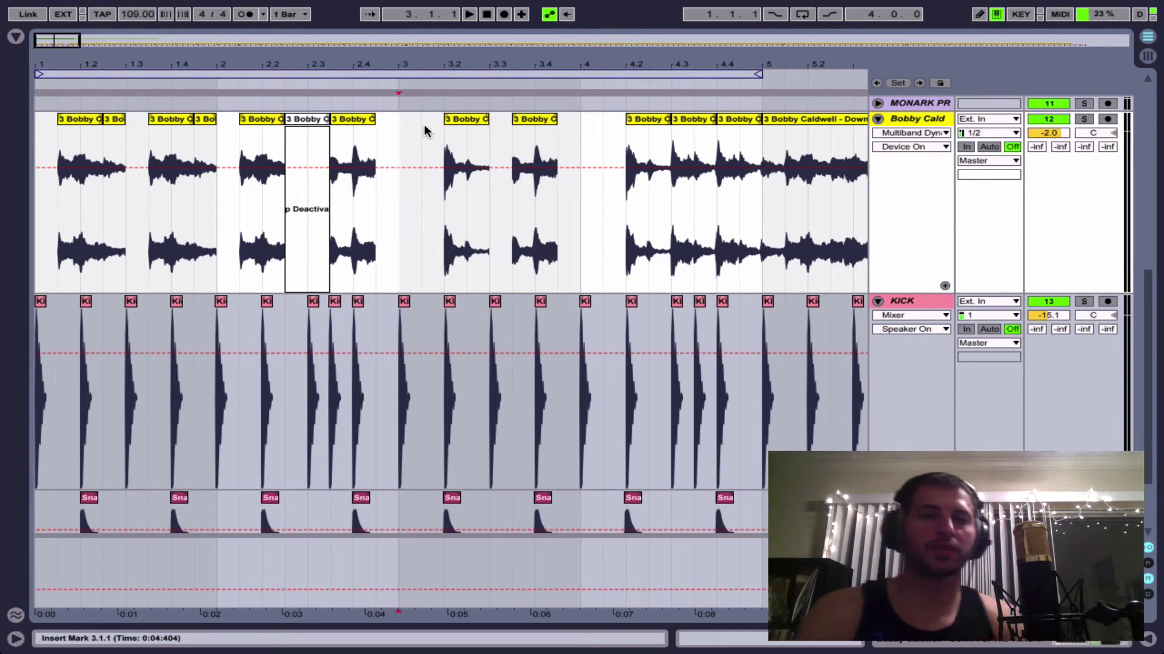
pyautogui.press('space')
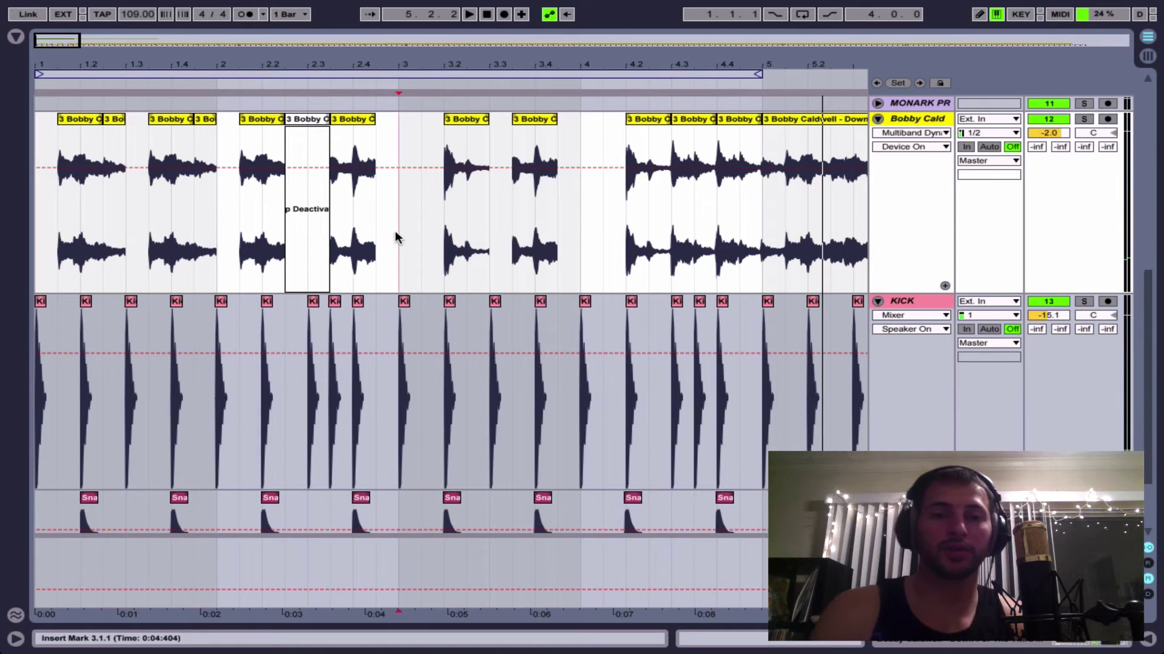
pyautogui.moveTo(398, 234); pyautogui.dragTo(755, 238)
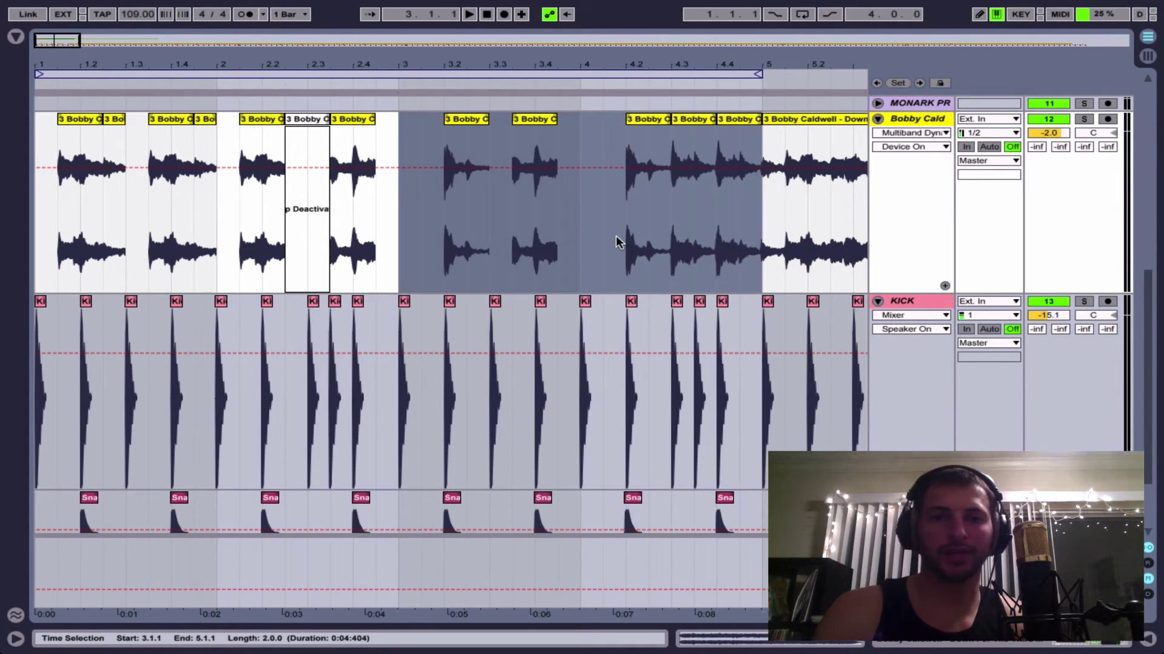
pyautogui.hscroll(5, 517, 269)
pyautogui.click(519, 223)
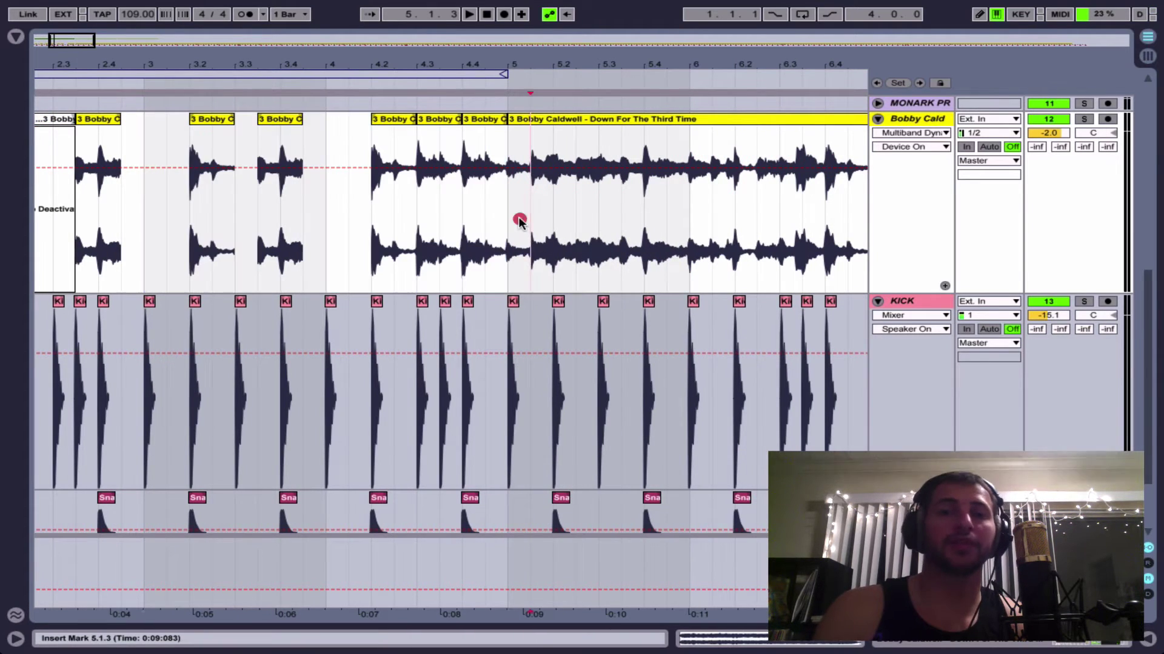
pyautogui.press('space')
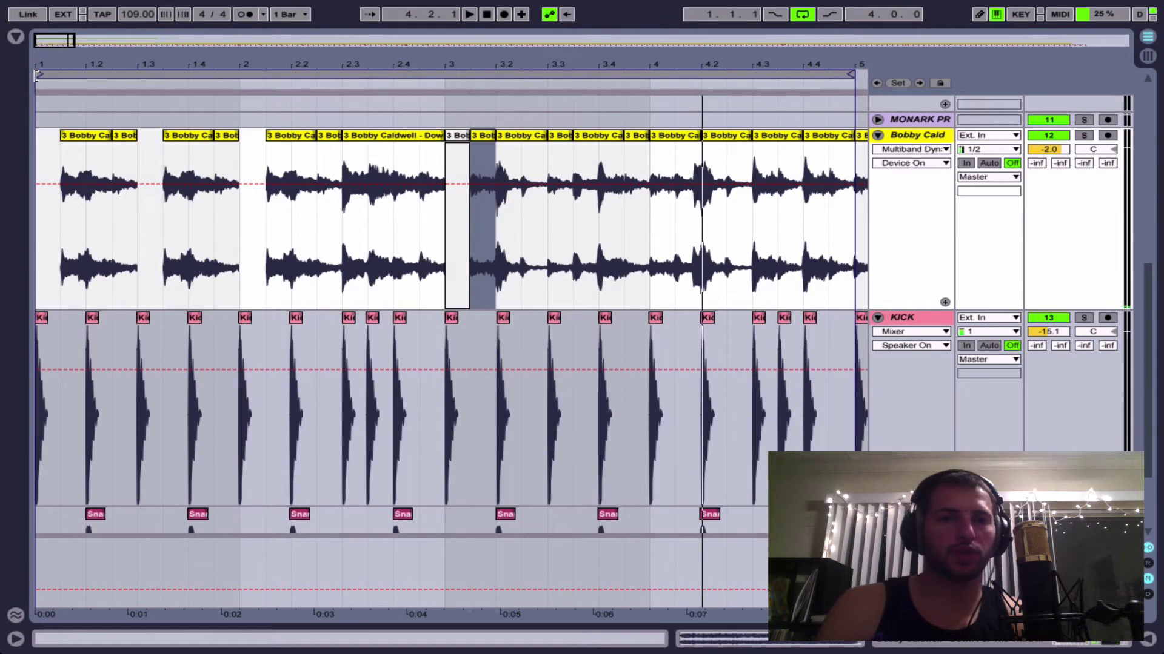
# Shorten the loop to the two bars from 3.1.1 to 5.1.1 and select that range on the Bobby Caldwell track.
pyautogui.click(394, 98)
pyautogui.moveTo(394, 98); pyautogui.dragTo(446, 98)
pyautogui.click(441, 109)
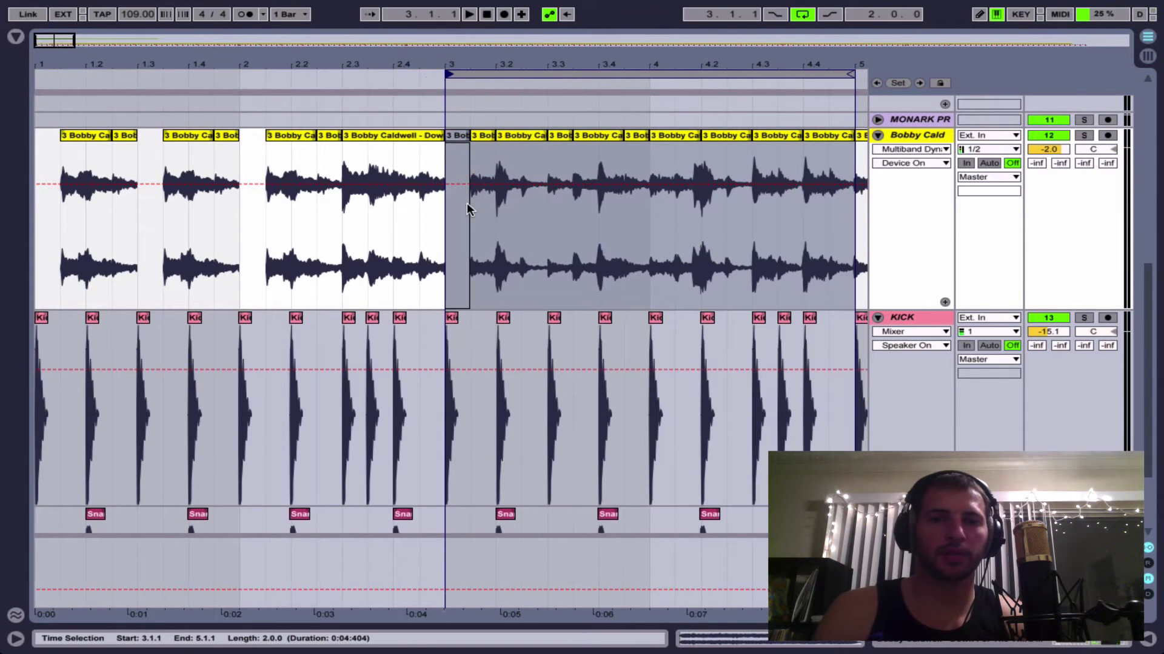
pyautogui.hscroll(9, 478, 209)
pyautogui.hscroll(-9, 477, 209)
pyautogui.scroll(3, 478, 209)
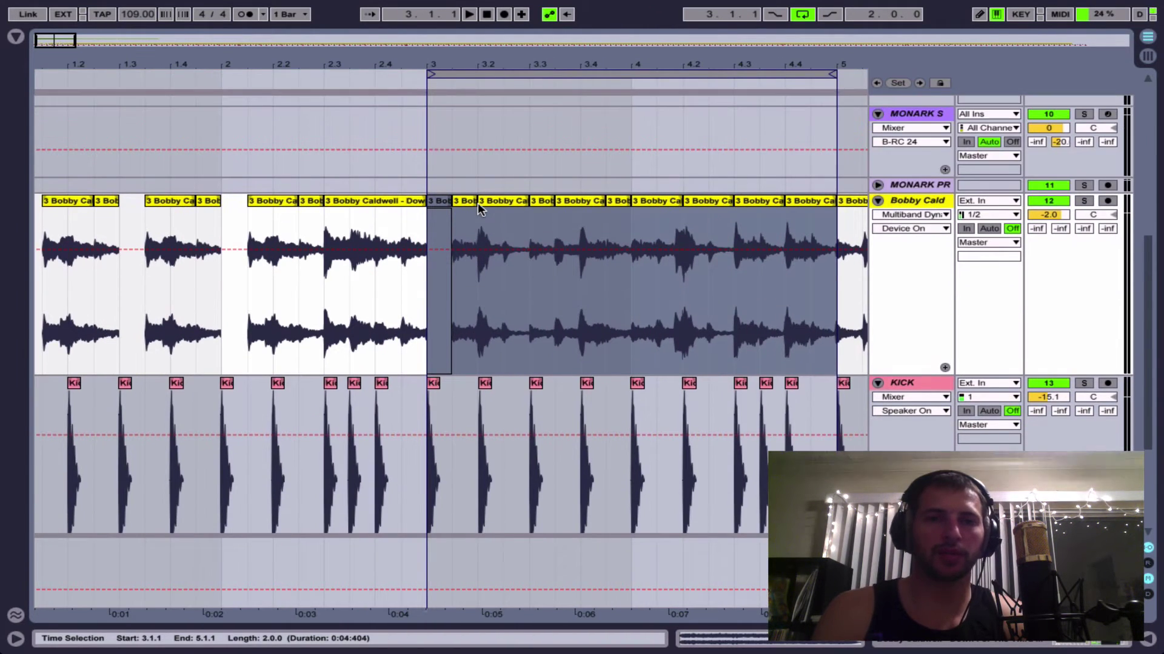
# Move the two-bar loop to 1.1.1, duplicate the time from 1.1.1 to 3.1.1, and play the extended section from the start.
pyautogui.moveTo(460, 73); pyautogui.dragTo(64, 88)
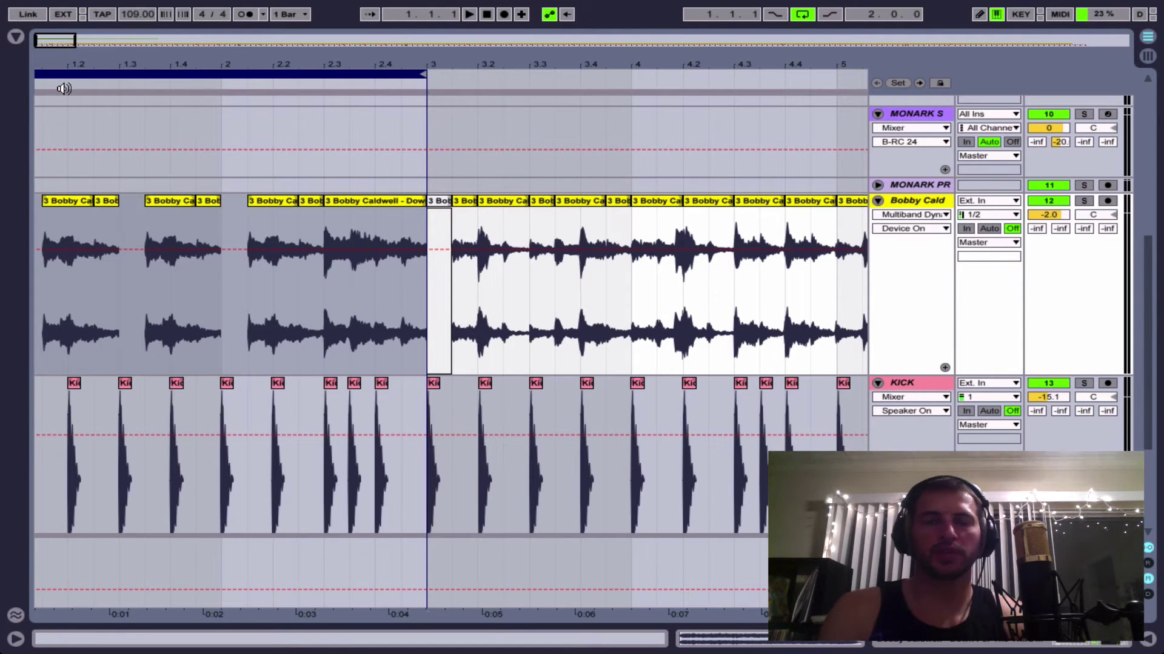
pyautogui.press('-')
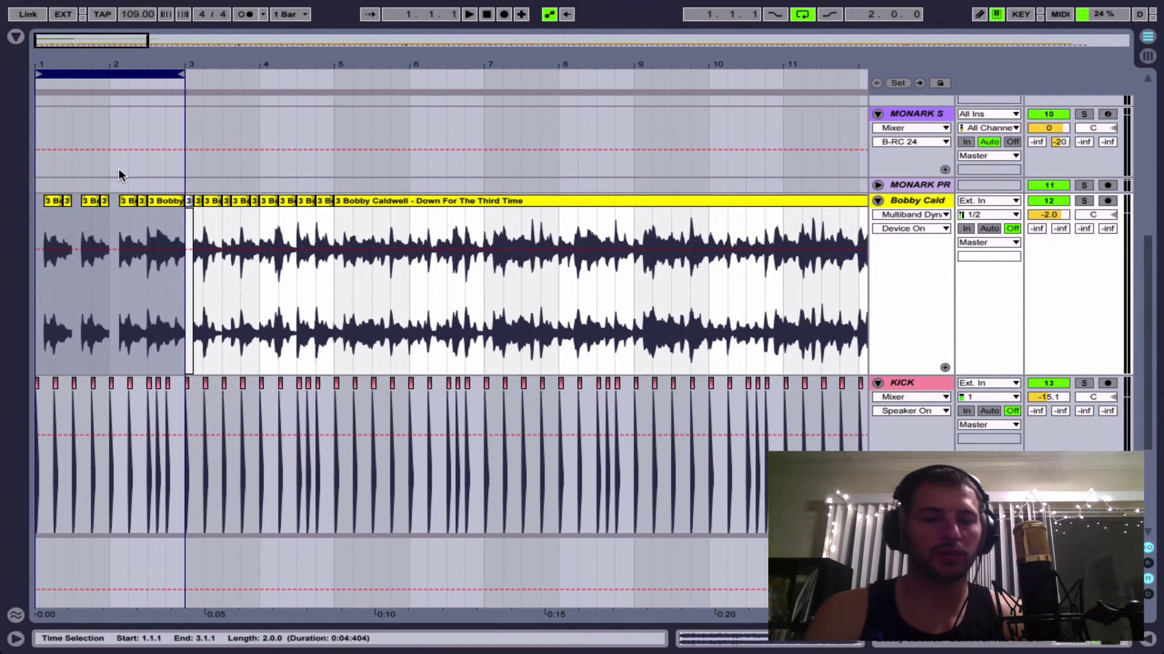
pyautogui.press('super+shift+d')
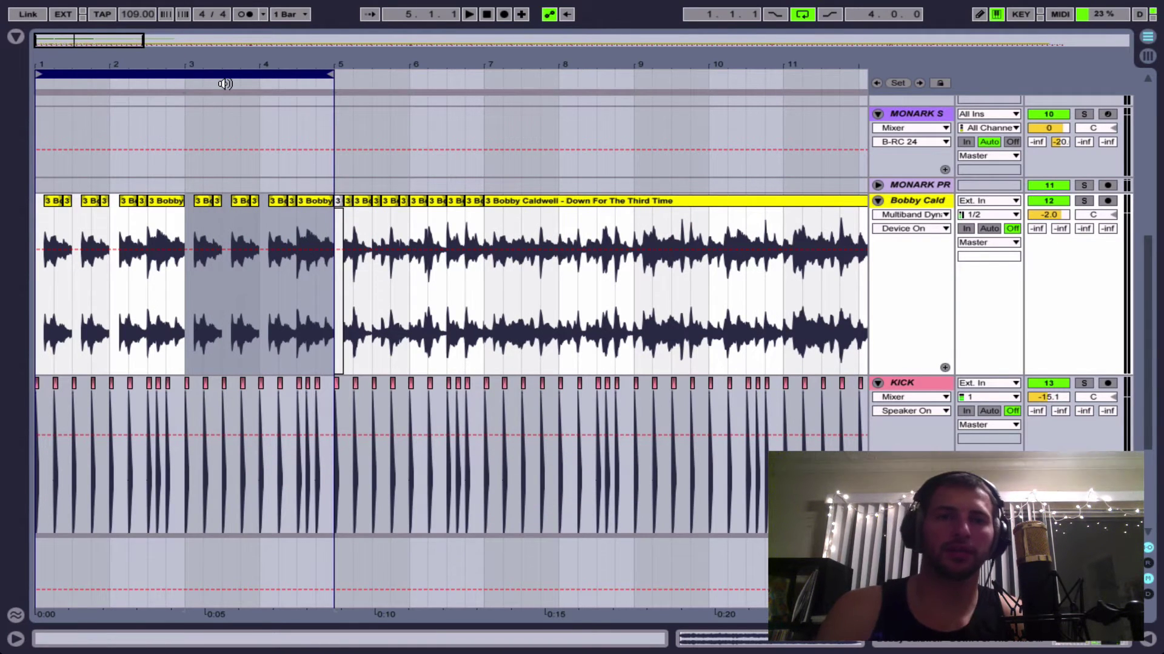
pyautogui.press('space')
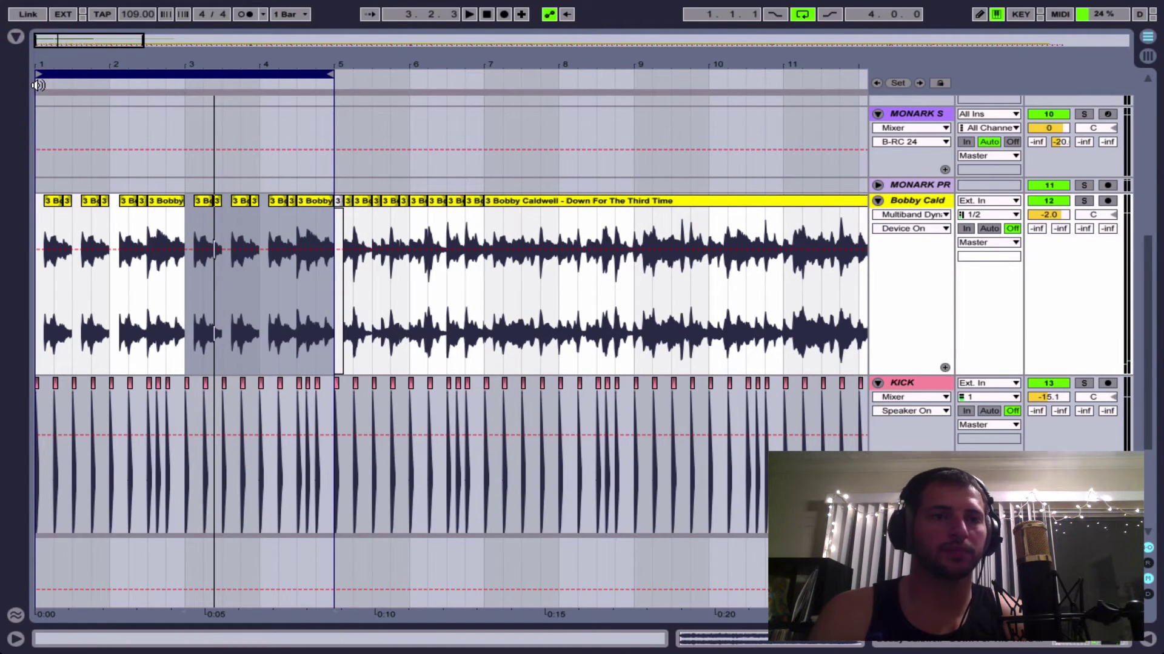
pyautogui.click(36, 90)
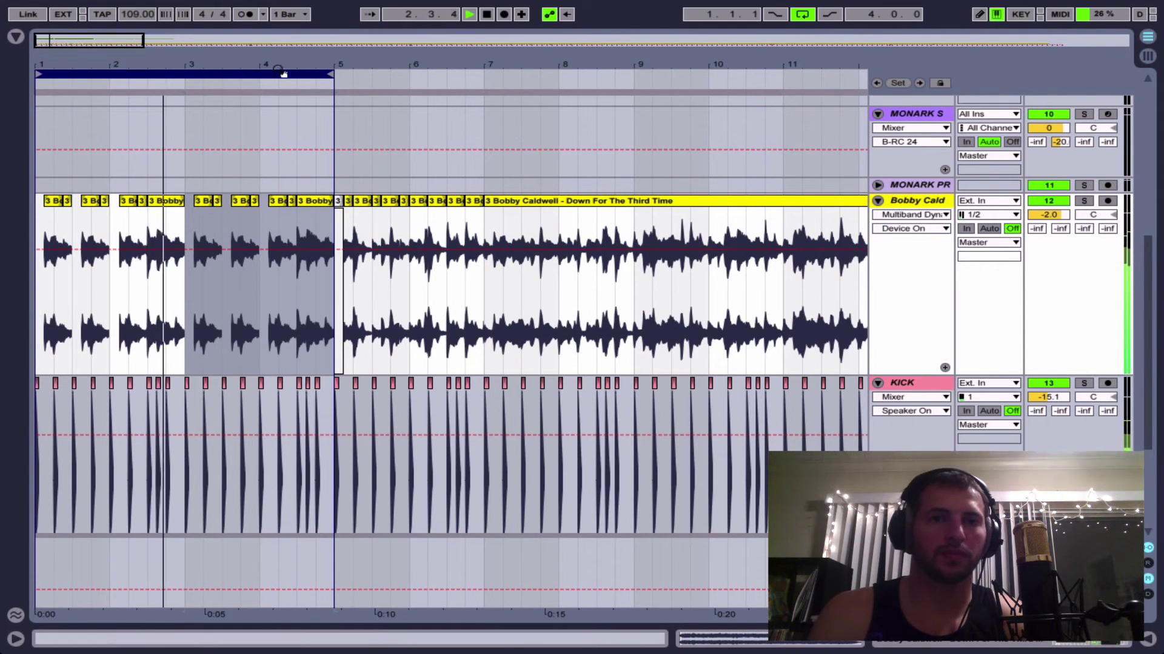
# Set the loop to the two bars from 5.1.1 to 7.1.1 and duplicate that time range.
pyautogui.moveTo(40, 74); pyautogui.dragTo(360, 77)
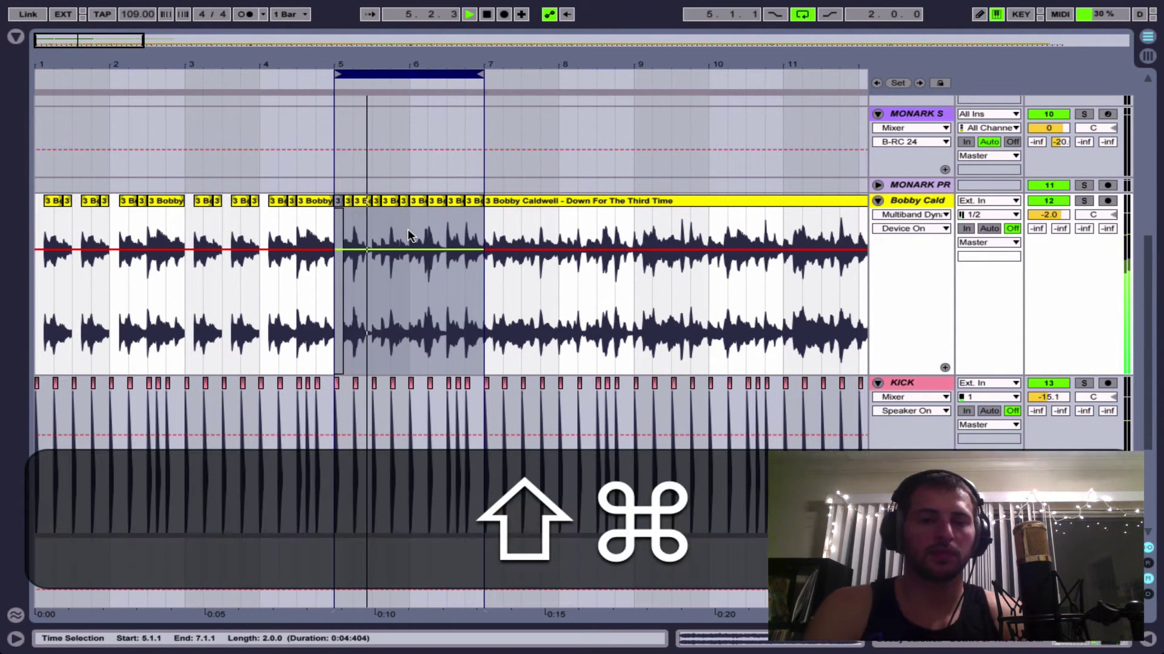
pyautogui.press('shift+super+d')
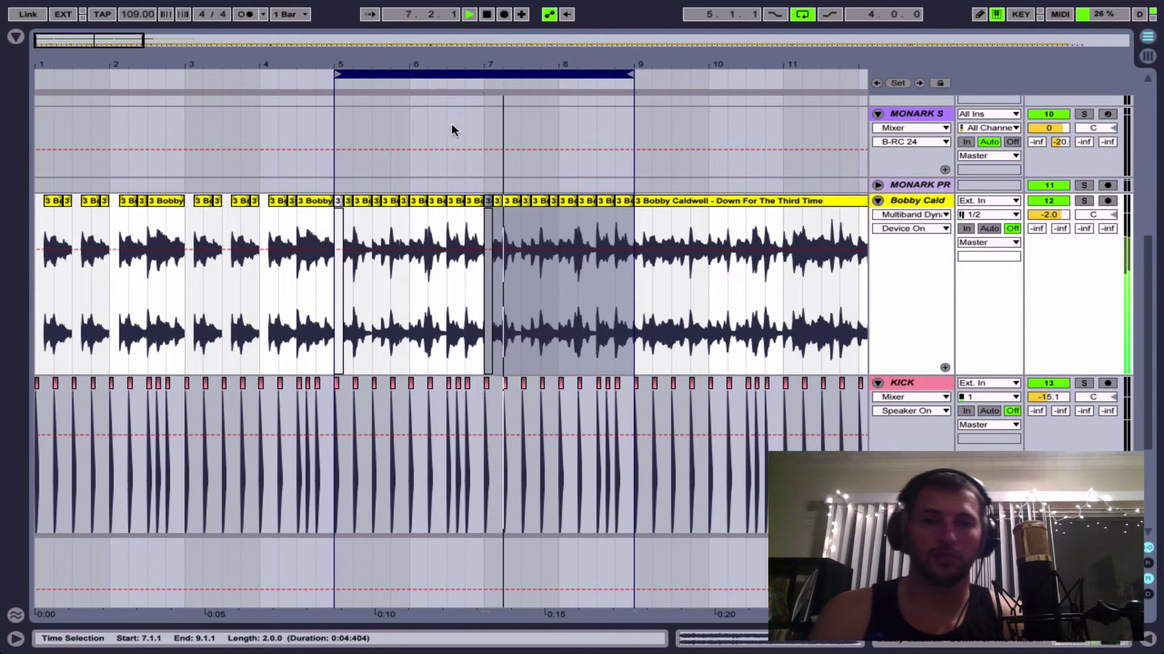
# Stop playback and cut the short Bobby Caldwell chop between 5.1.1 and 5.1.3.
pyautogui.moveTo(390, 62); pyautogui.dragTo(389, 103)
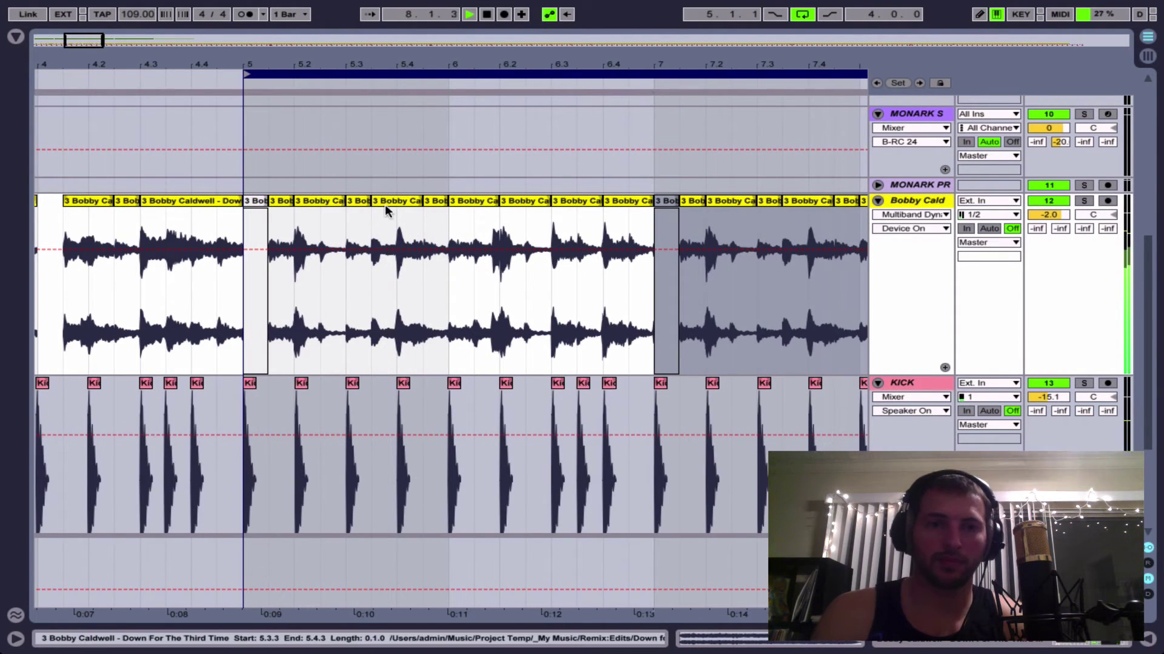
pyautogui.click(280, 200)
pyautogui.press('space')
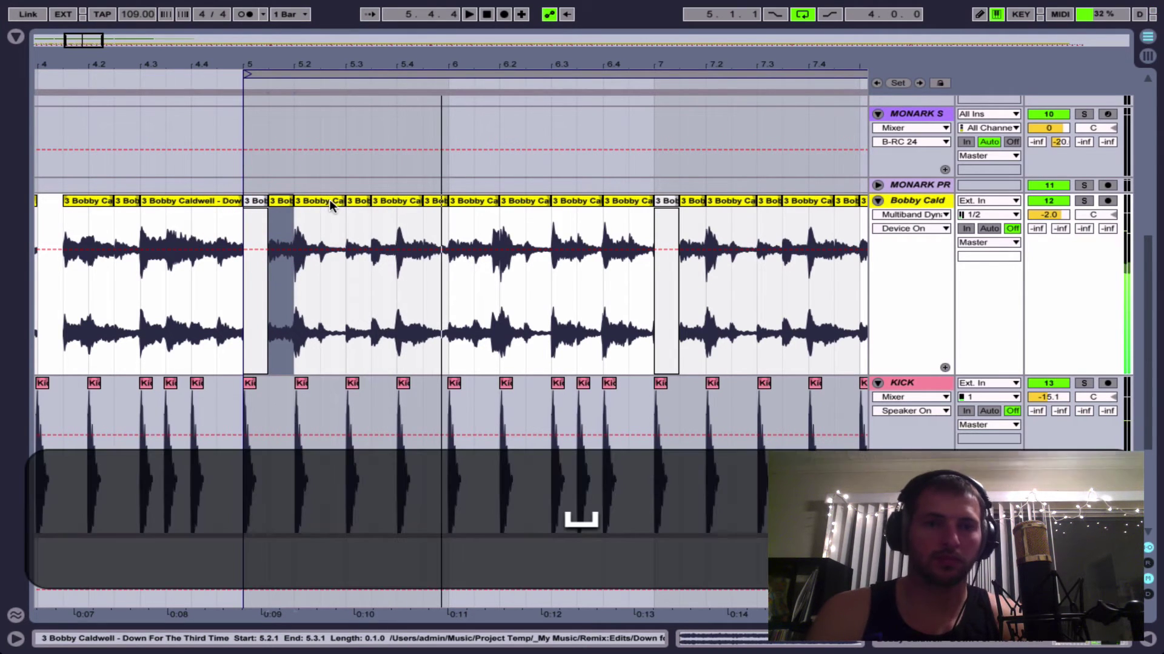
pyautogui.click(255, 201)
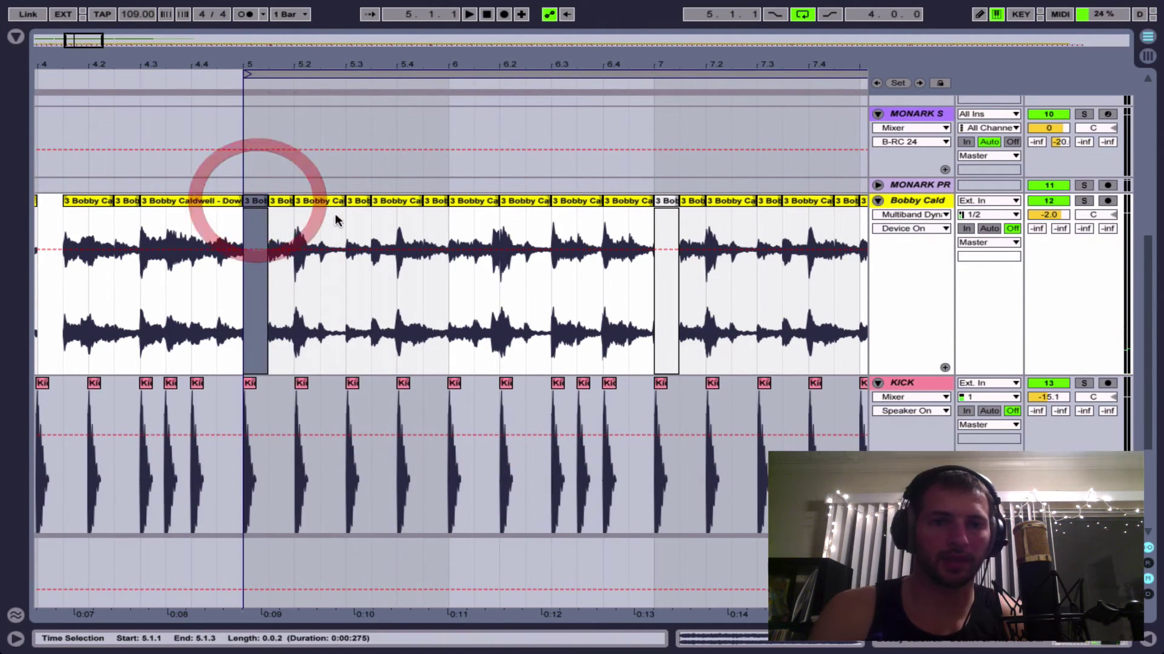
pyautogui.press('x')
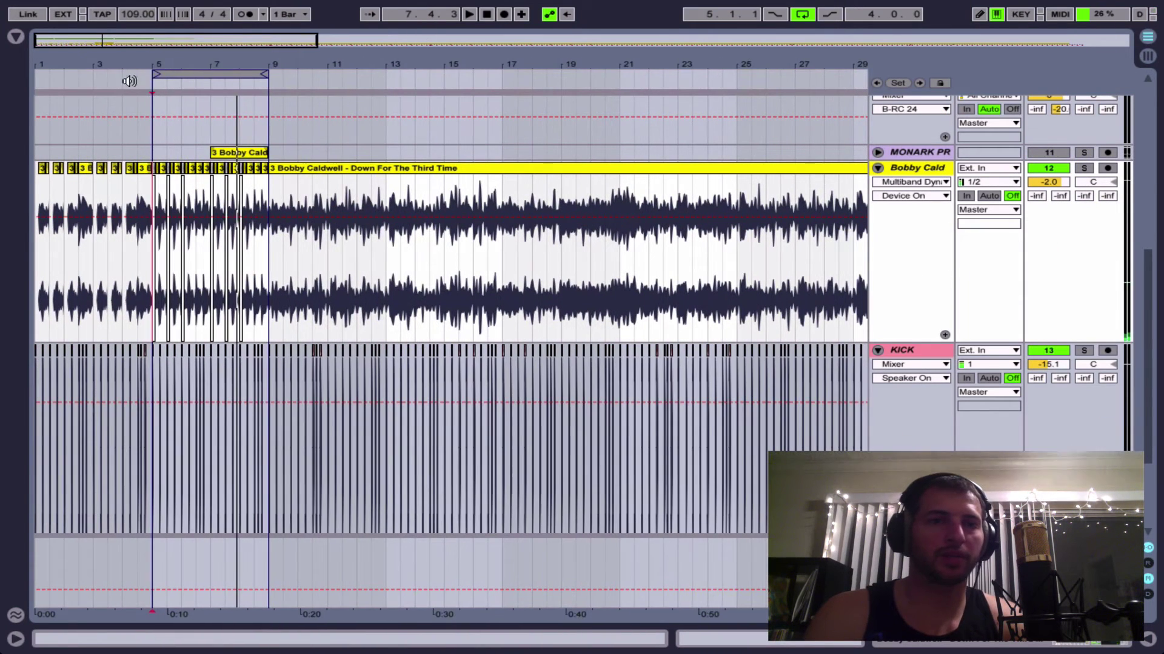
# Extend the loop back to 1.1.1 to span eight bars, play the arrangement from the start, and turn looping off.
pyautogui.moveTo(156, 74); pyautogui.dragTo(33, 85)
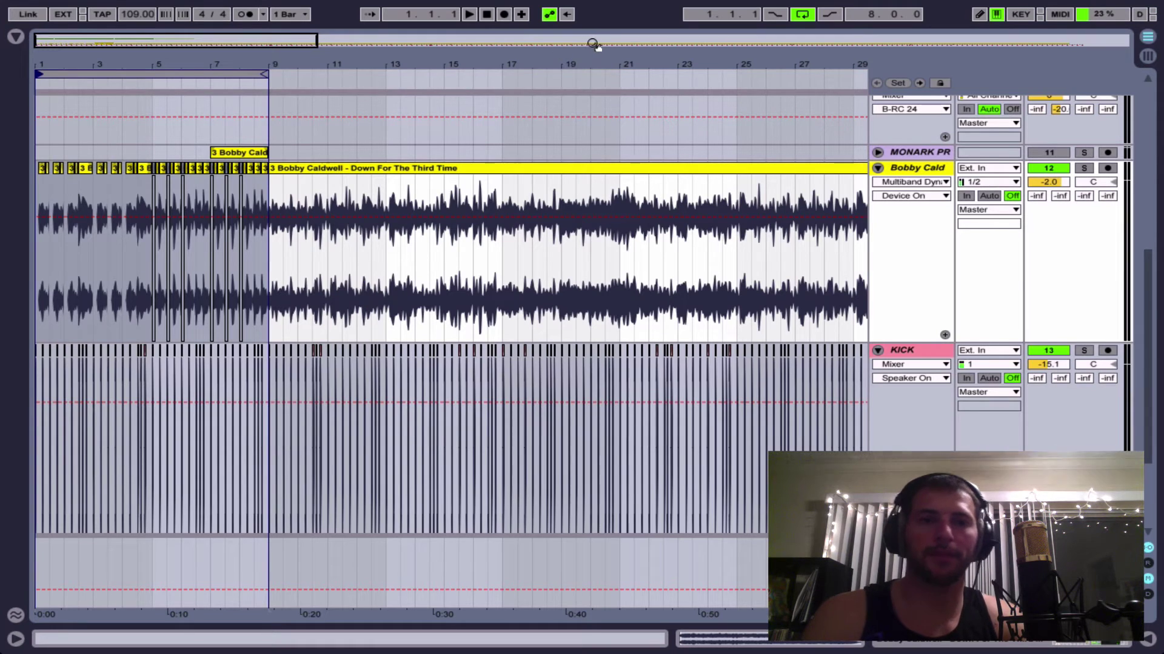
pyautogui.press('space')
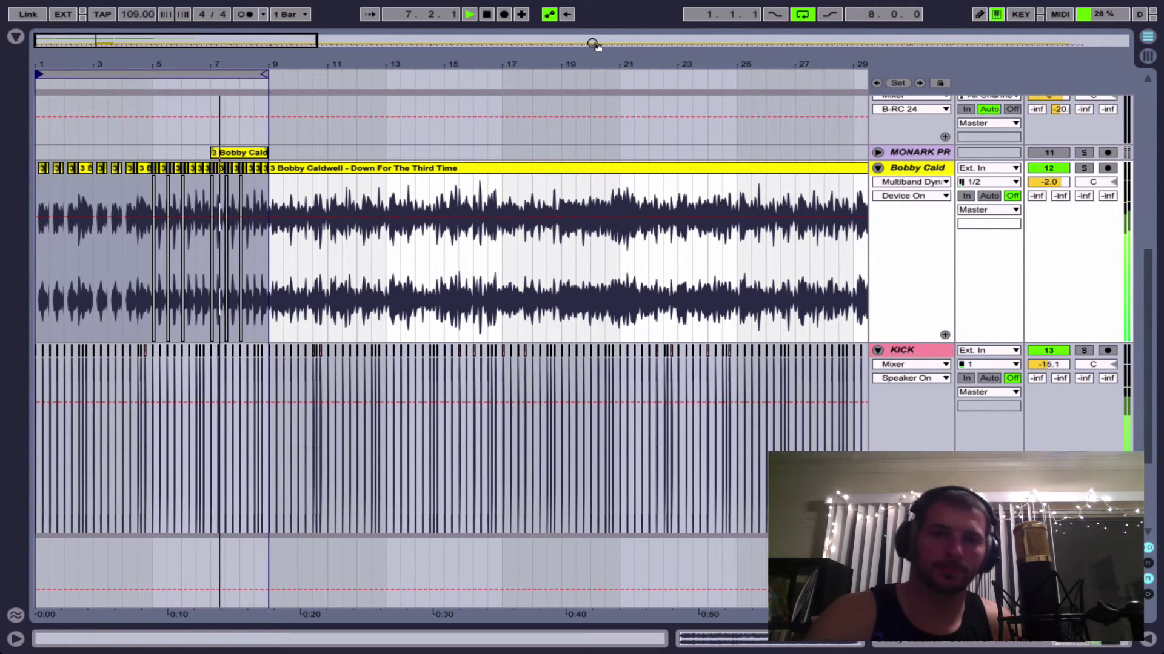
pyautogui.click(801, 14)
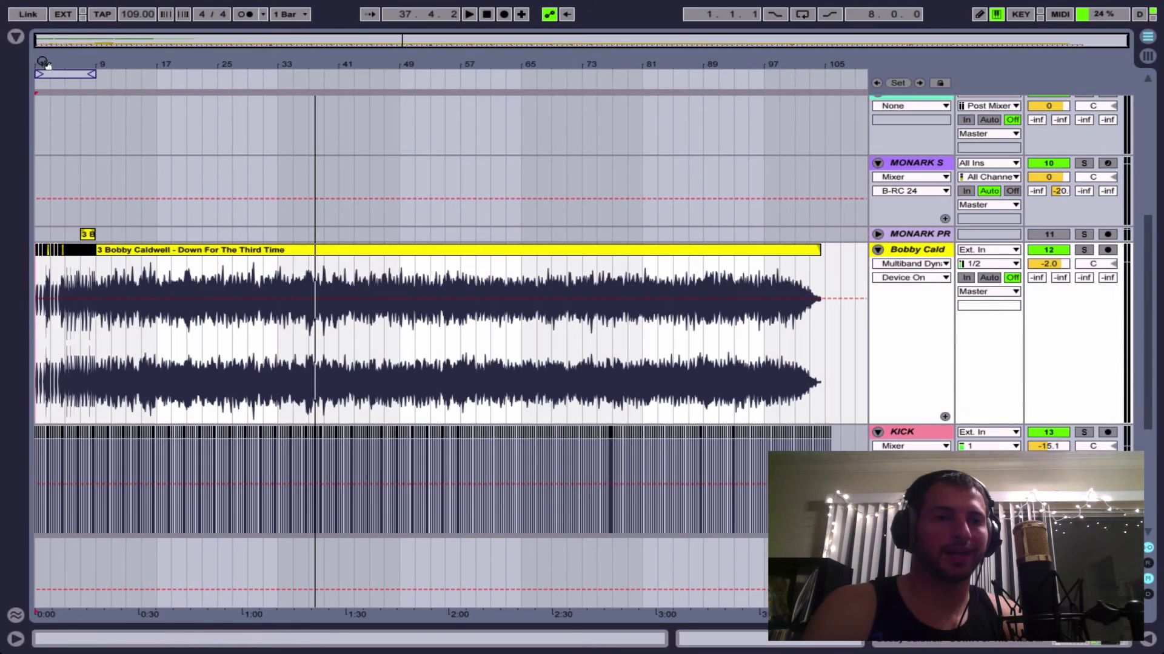
# Select the drum instrument track, unfold the DRUM PRINT group, and switch to the Session View.
pyautogui.press('z')
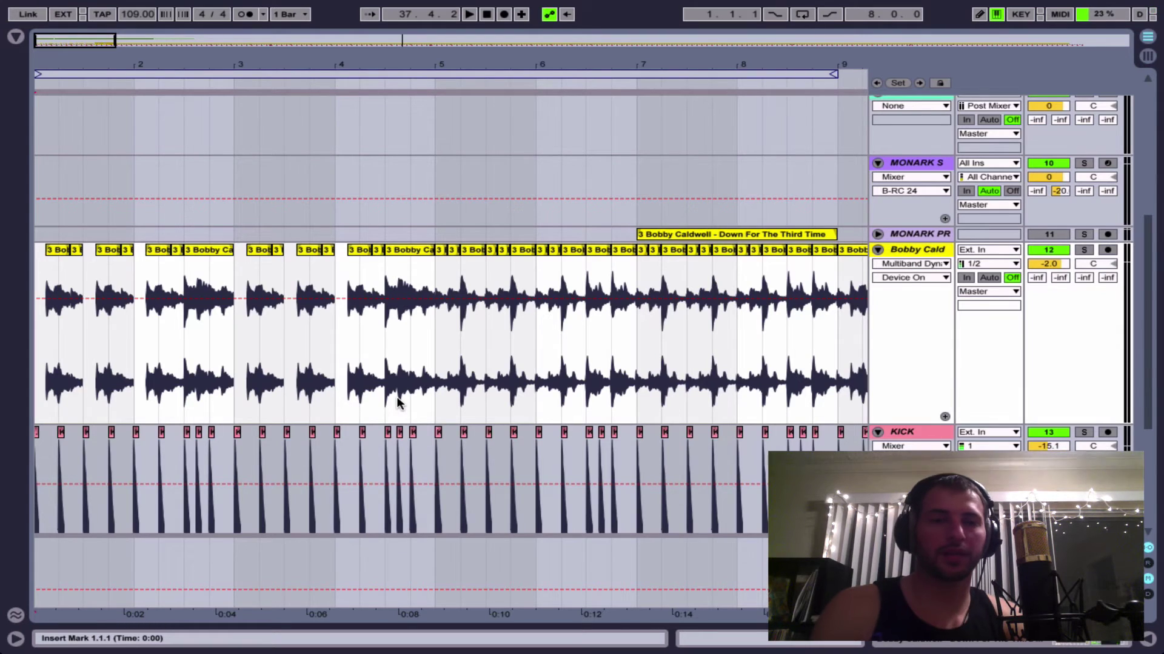
pyautogui.scroll(10, 399, 403)
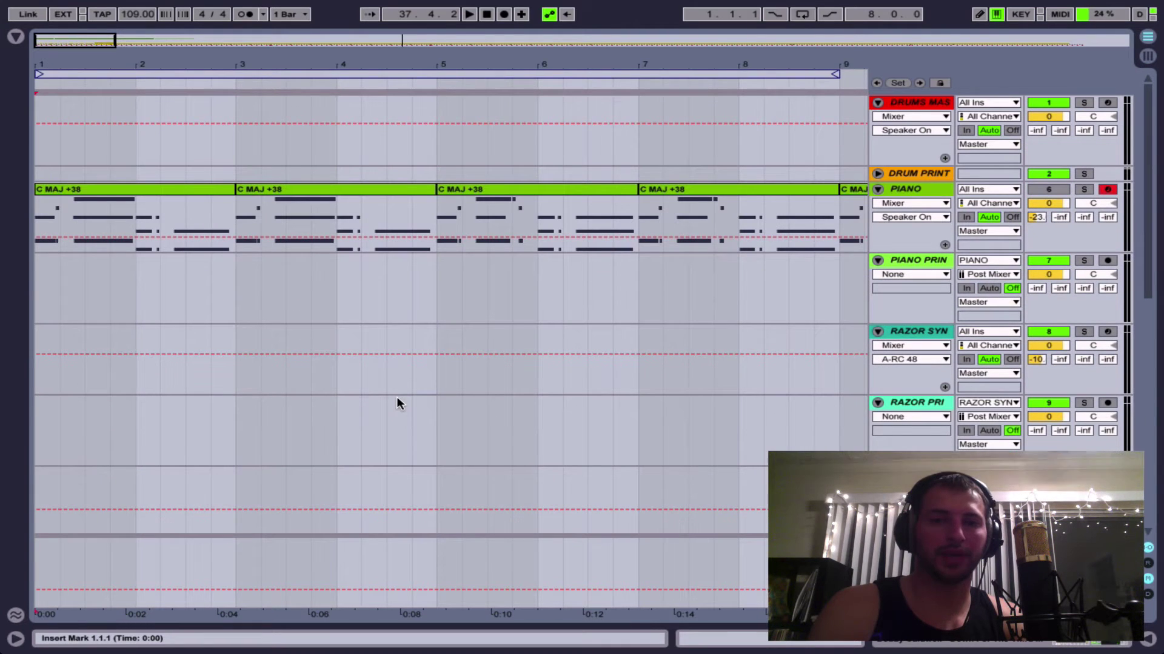
pyautogui.click(903, 103)
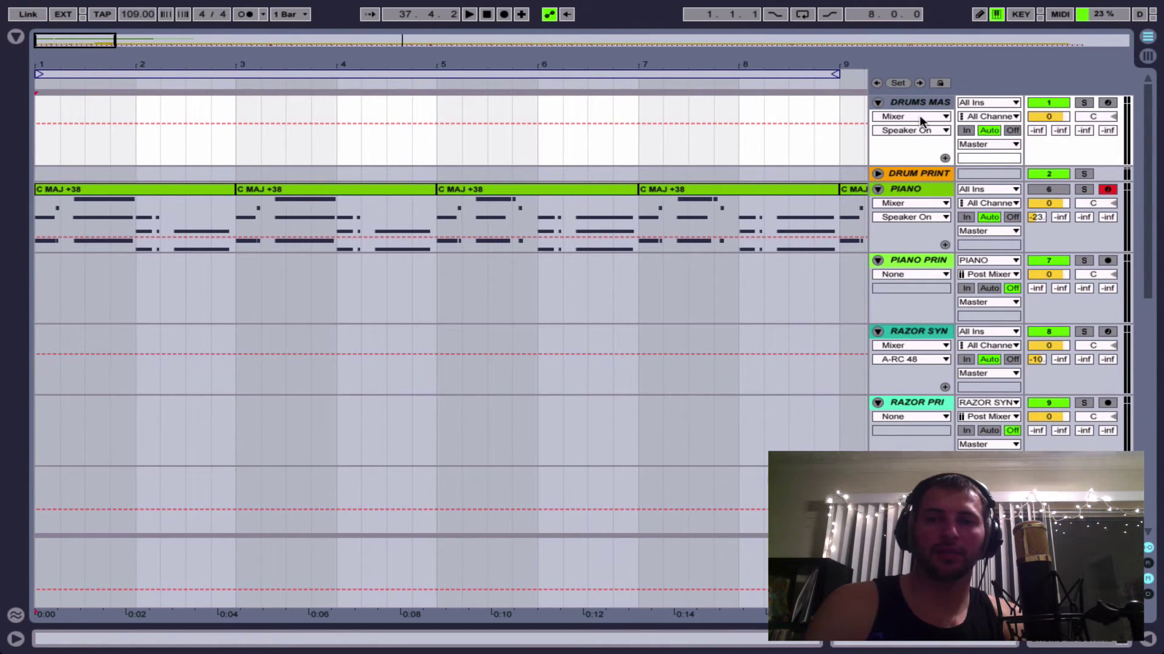
pyautogui.hotkey('shift', 'Tab')
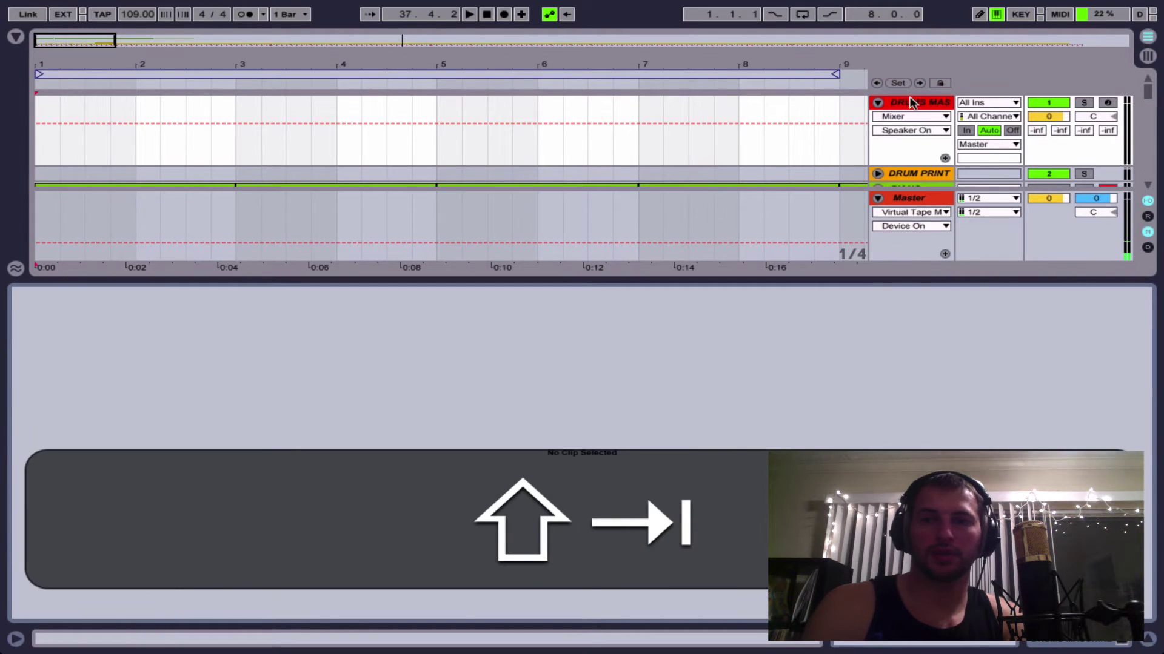
pyautogui.click(907, 101)
pyautogui.click(877, 173)
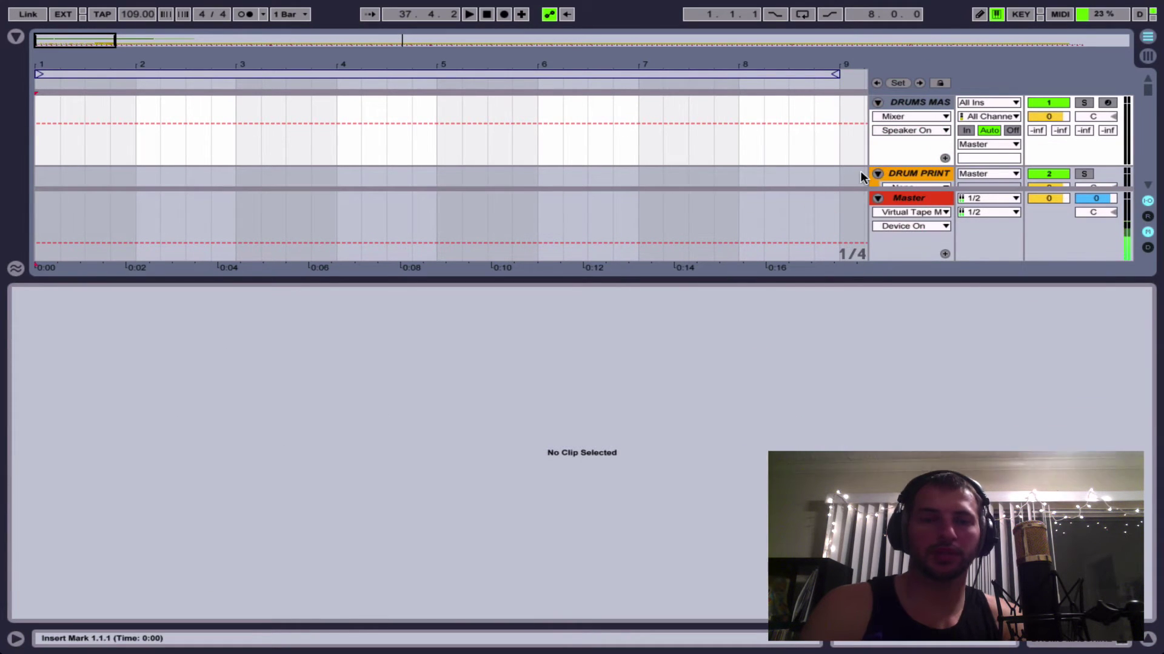
pyautogui.press('Tab')
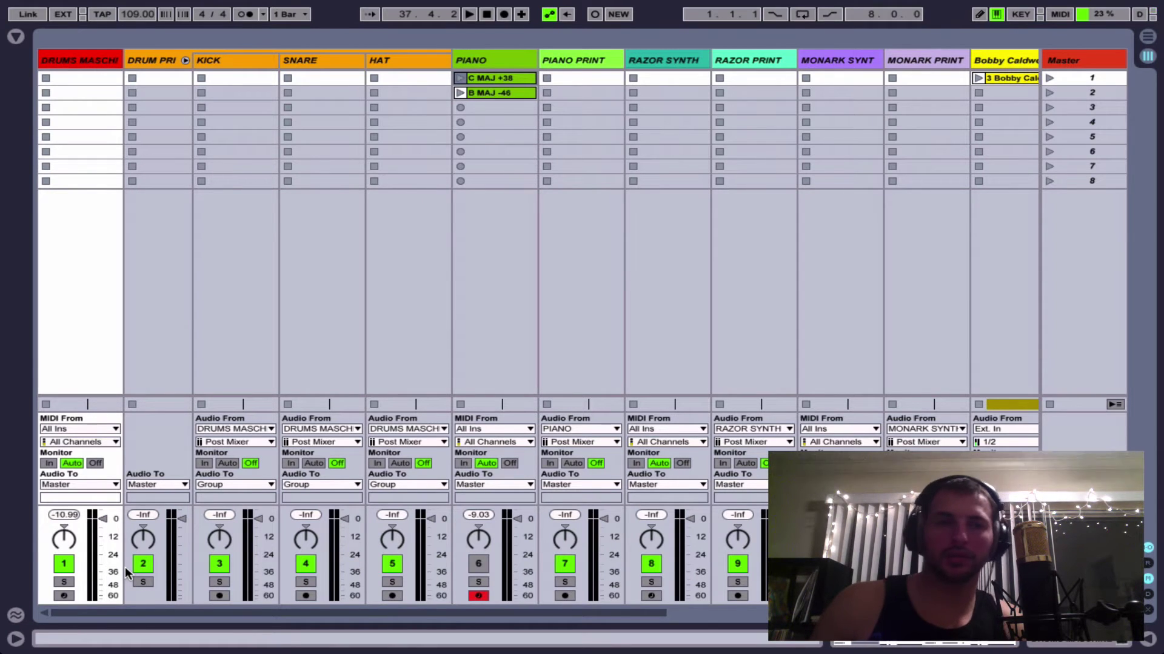
# Rename the KICK track in the DRUM PRINT group as SHAKER and the SNARE track as TAMB.
pyautogui.click(229, 59)
pyautogui.press('super+r')
pyautogui.write('SHAKER')
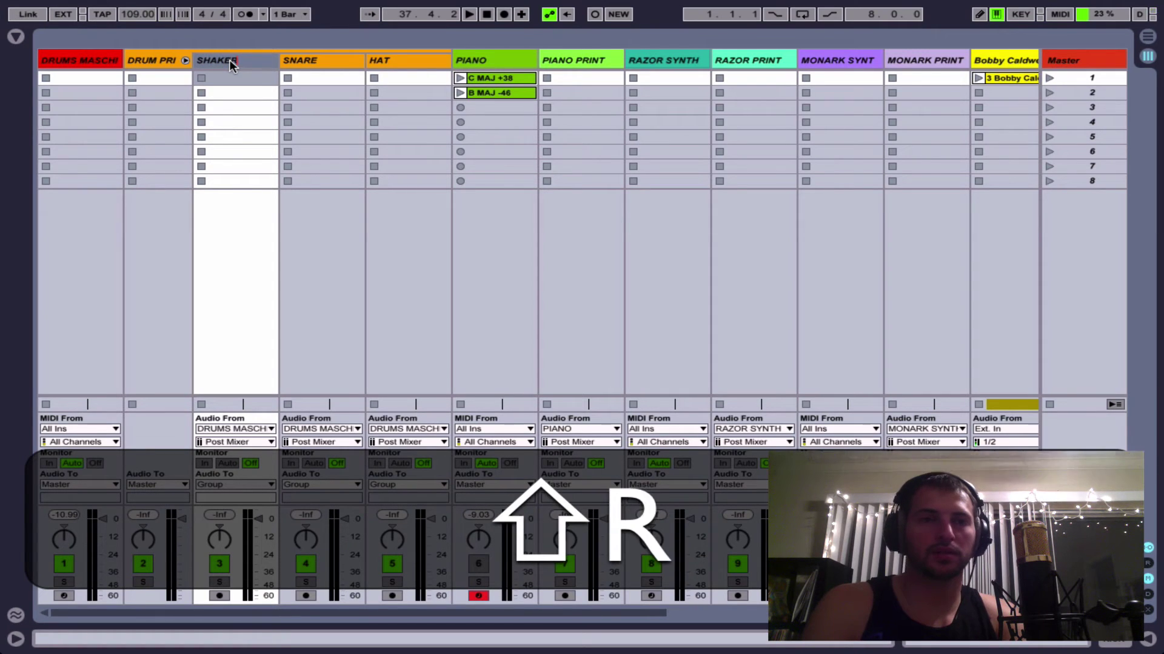
pyautogui.press('Return')
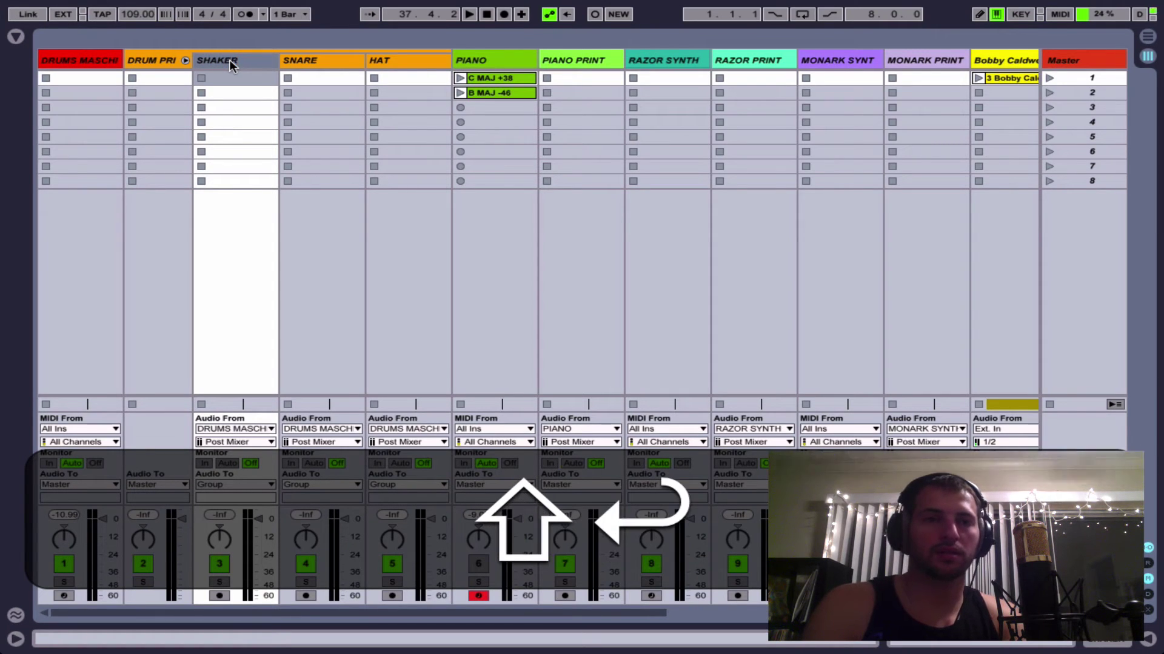
pyautogui.click(318, 60)
pyautogui.press('shift+super+r')
pyautogui.write('TAMB')
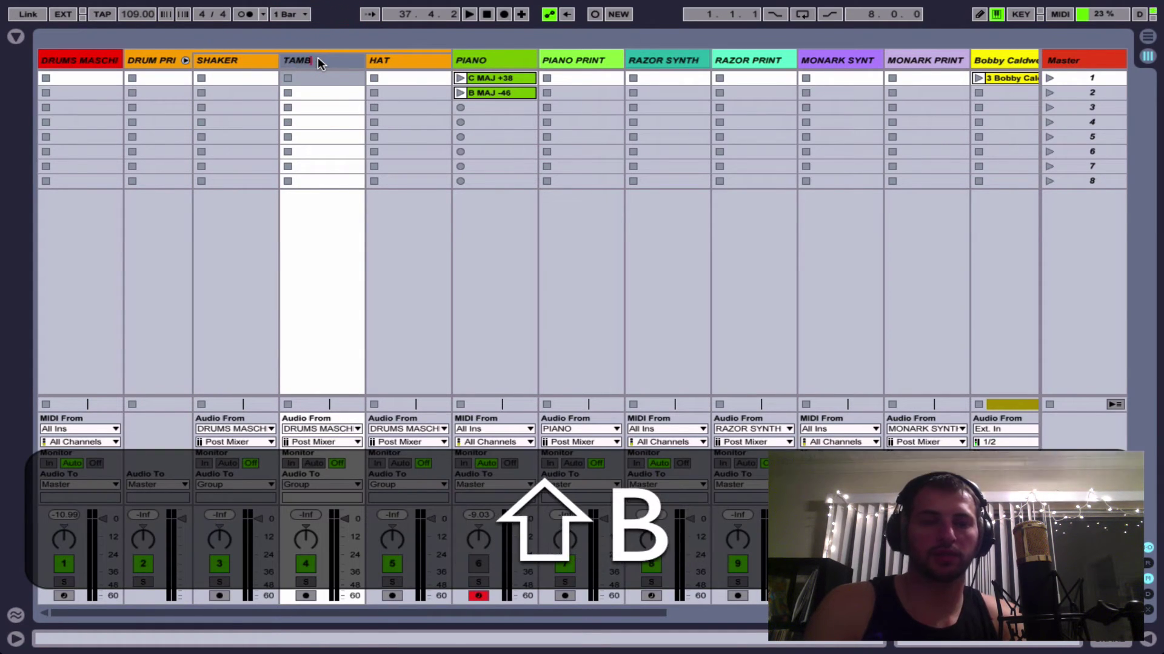
pyautogui.press('Return')
# Record a two-bar shaker loop into the first clip slot of the SHAKER track.
pyautogui.click(195, 79)
pyautogui.click(198, 78)
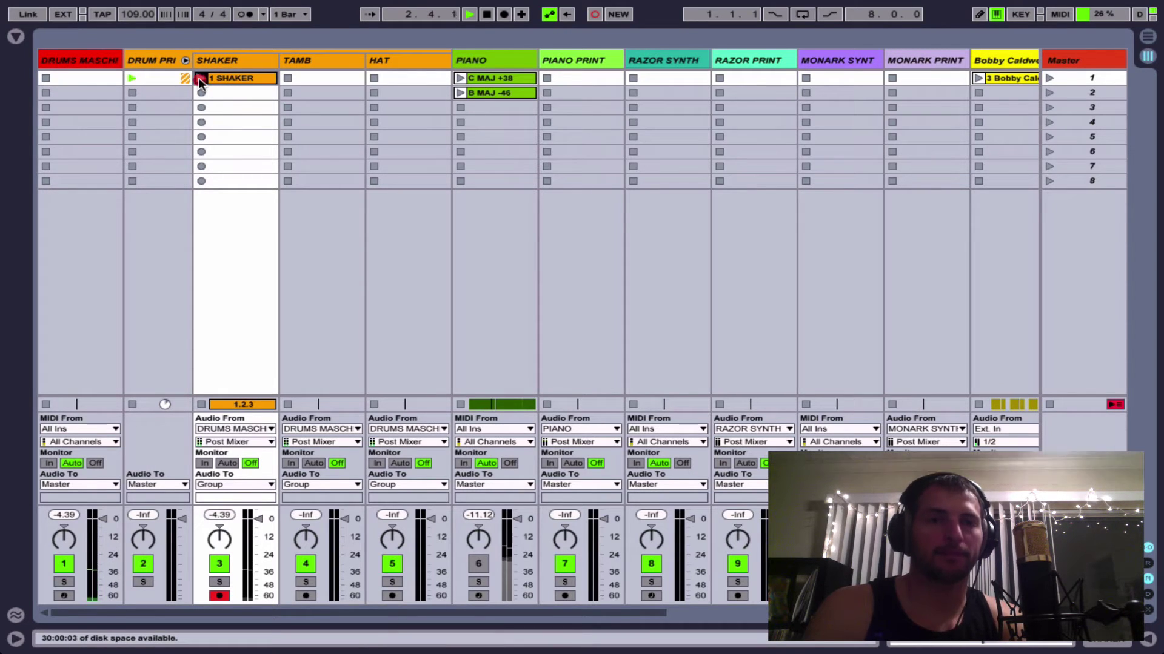
pyautogui.click(200, 79)
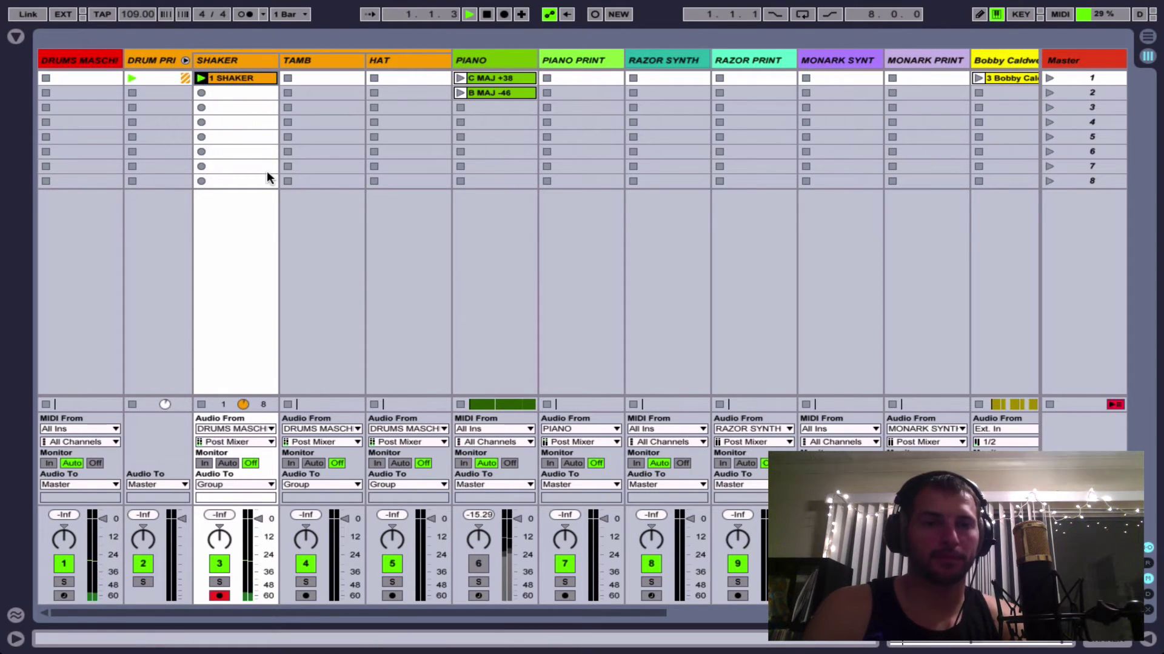
# Arm the TAMB track, check the shaker clip's waveform, and record a two-bar tambourine loop into the first TAMB slot.
pyautogui.click(306, 597)
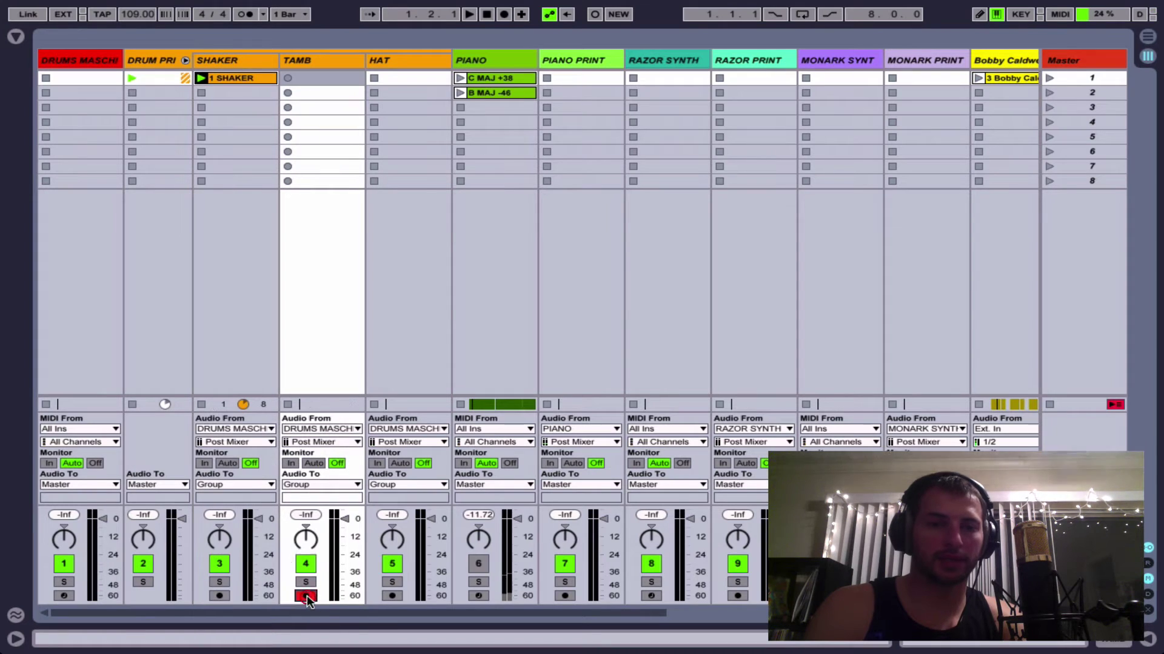
pyautogui.doubleClick(242, 77)
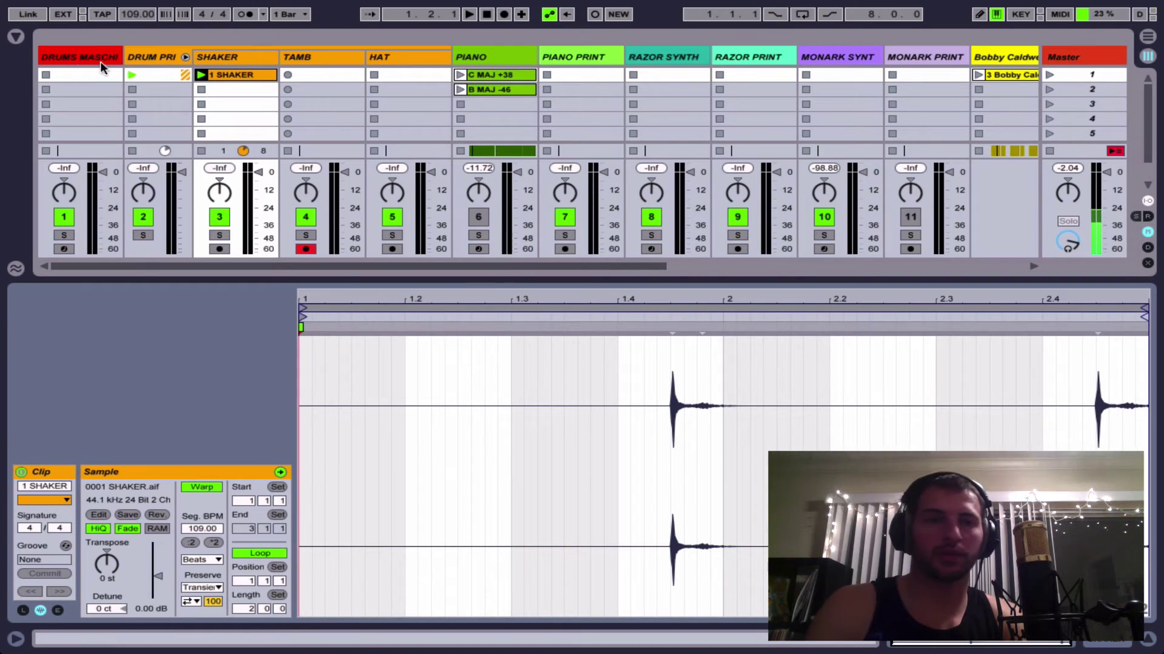
pyautogui.click(289, 74)
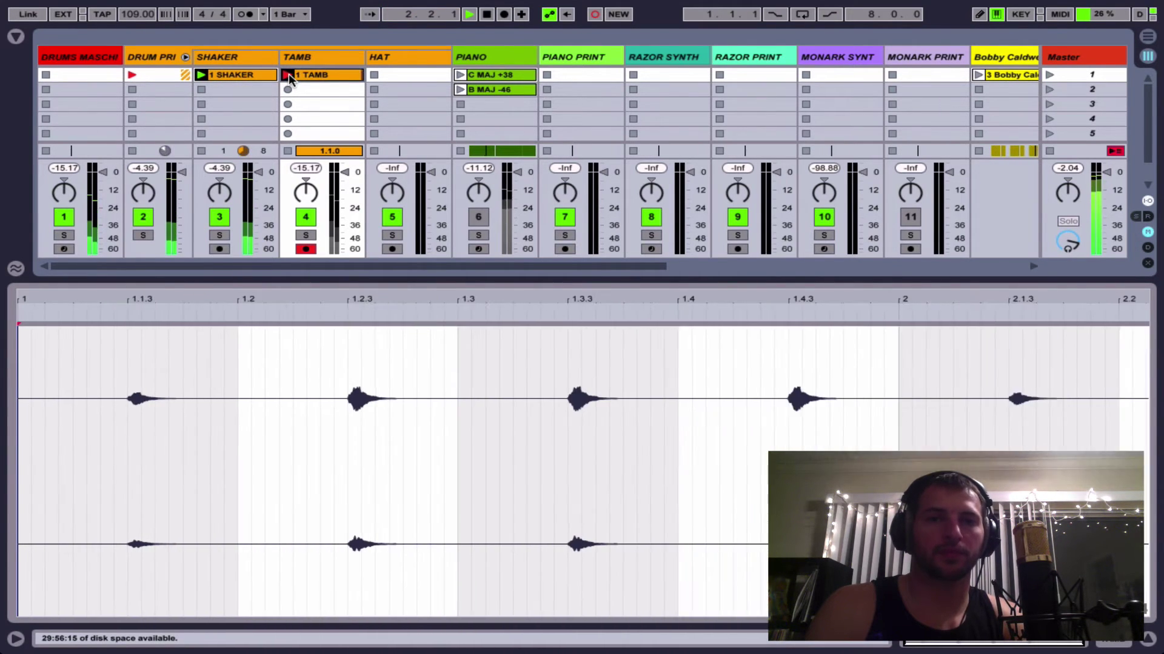
pyautogui.click(284, 74)
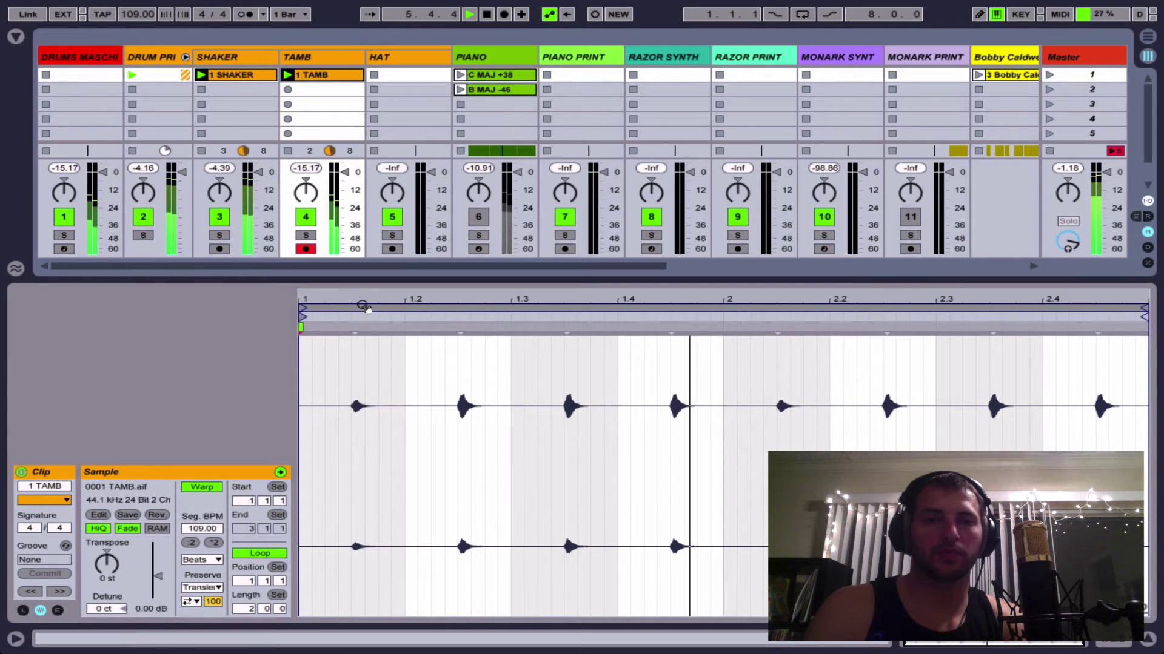
pyautogui.press('space')
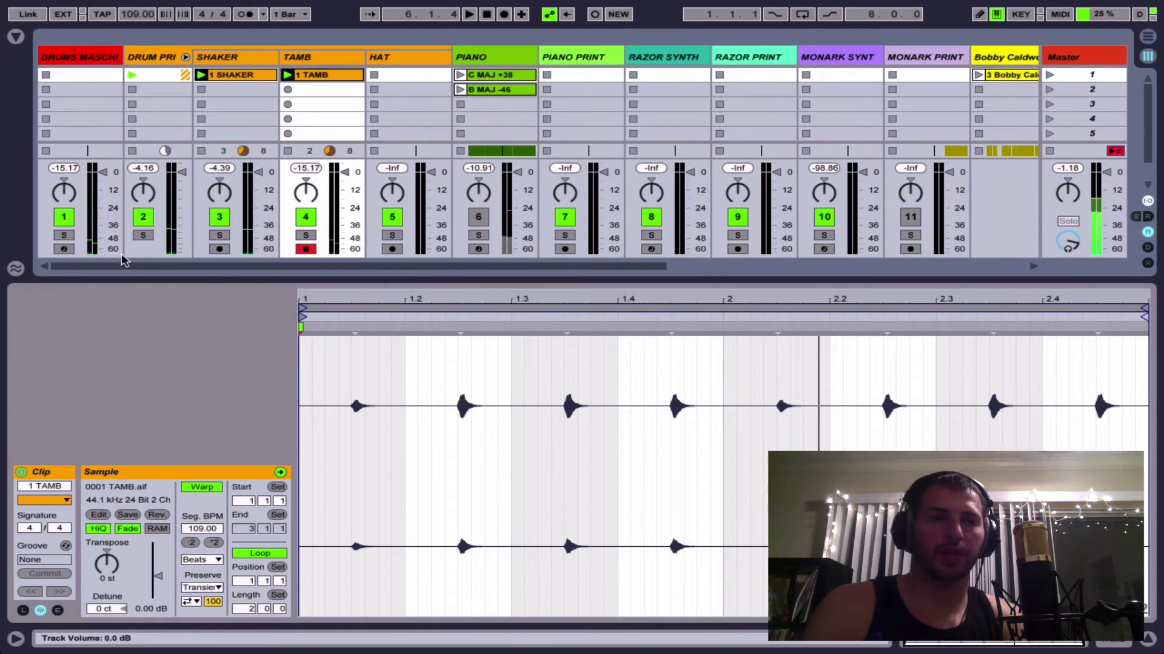
# Show the track routing and turn off the Maschine 2 device on the drum instrument track.
pyautogui.hotkey('ctrl', 'alt', 'i')
pyautogui.hotkey('shift', 'Tab')
pyautogui.click(74, 49)
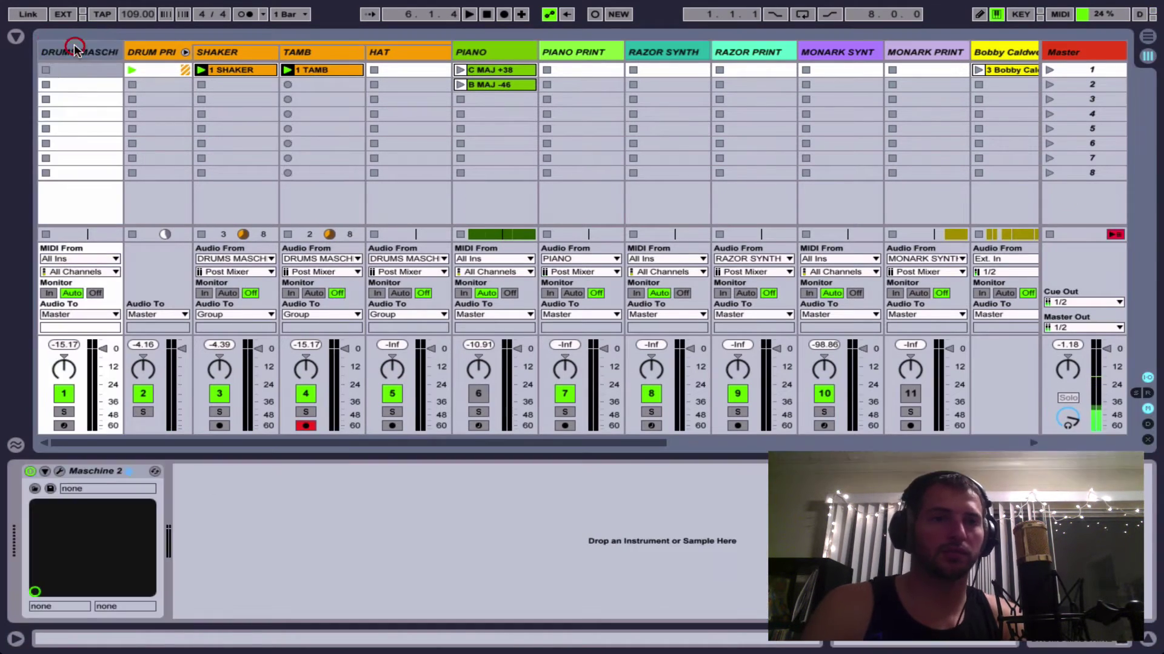
pyautogui.click(30, 472)
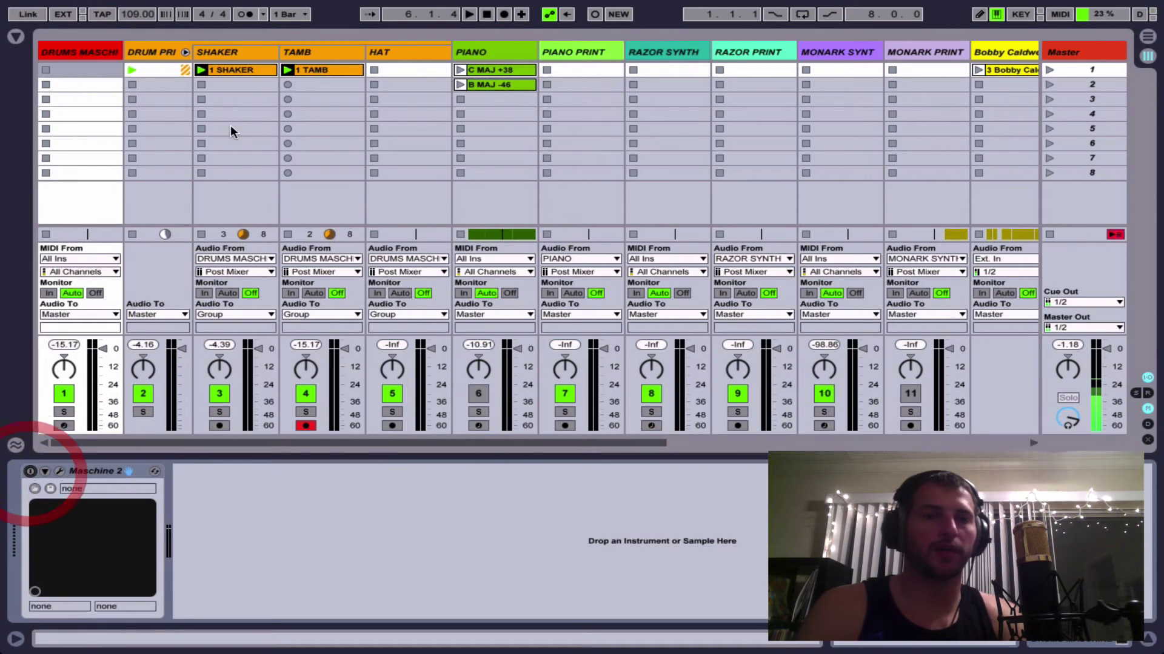
# Place the recorded SHAKER and TAMB clips at 1.1.1 in the arrangement and return playback to the arrangement.
pyautogui.click(234, 70)
pyautogui.click(335, 72)
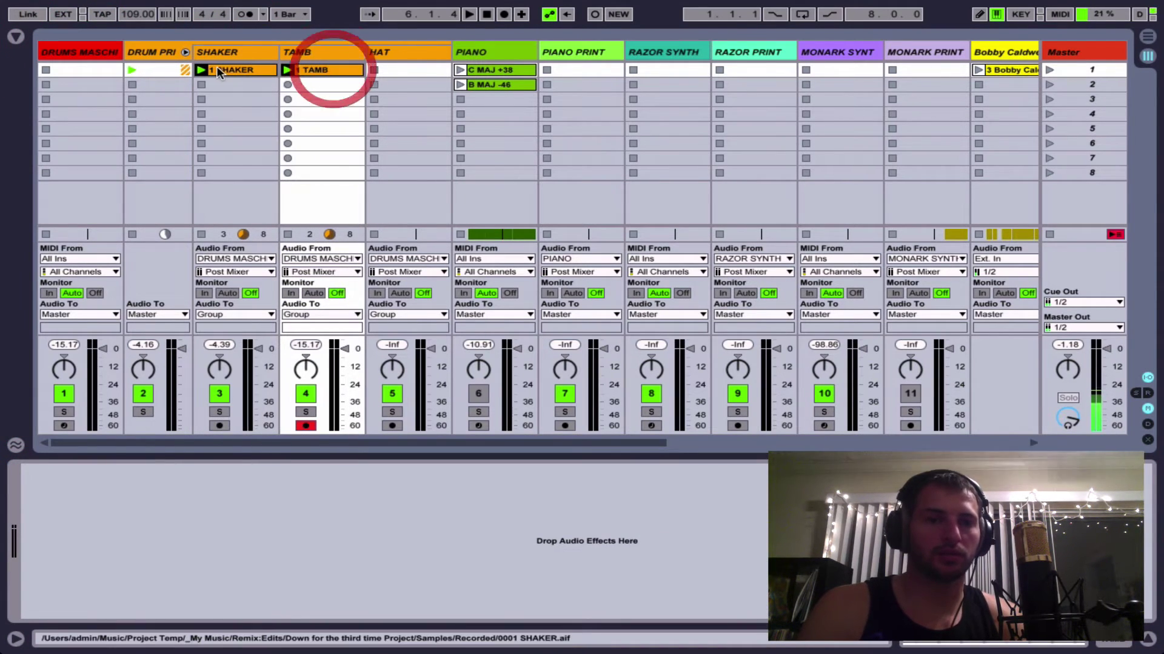
pyautogui.press('Tab')
pyautogui.moveTo(234, 71); pyautogui.dragTo(42, 249)
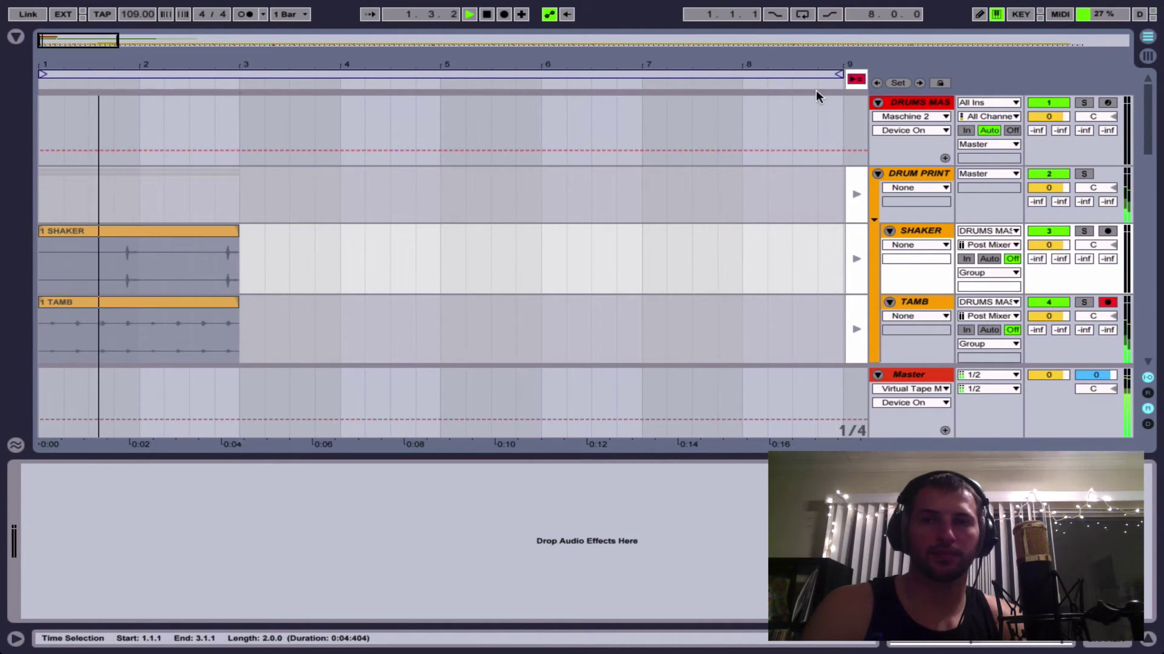
pyautogui.click(856, 78)
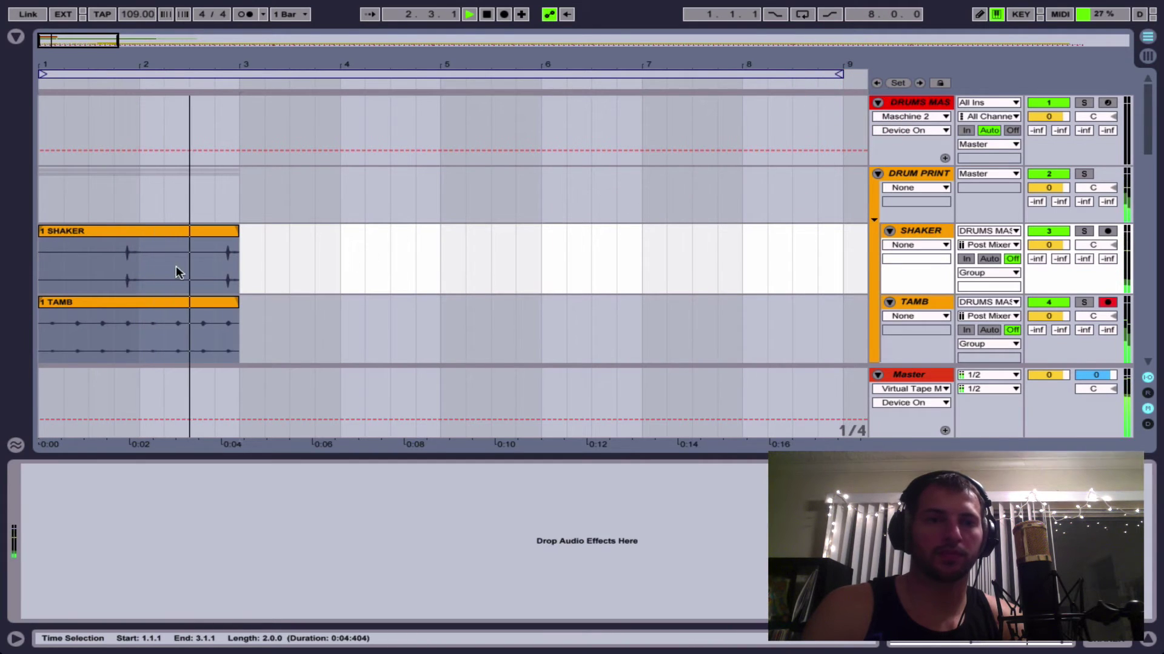
# Duplicate the two-bar SHAKER and TAMB clips three times so they fill the arrangement up to 9.1.1.
pyautogui.hotkey('ctrl', 'd')
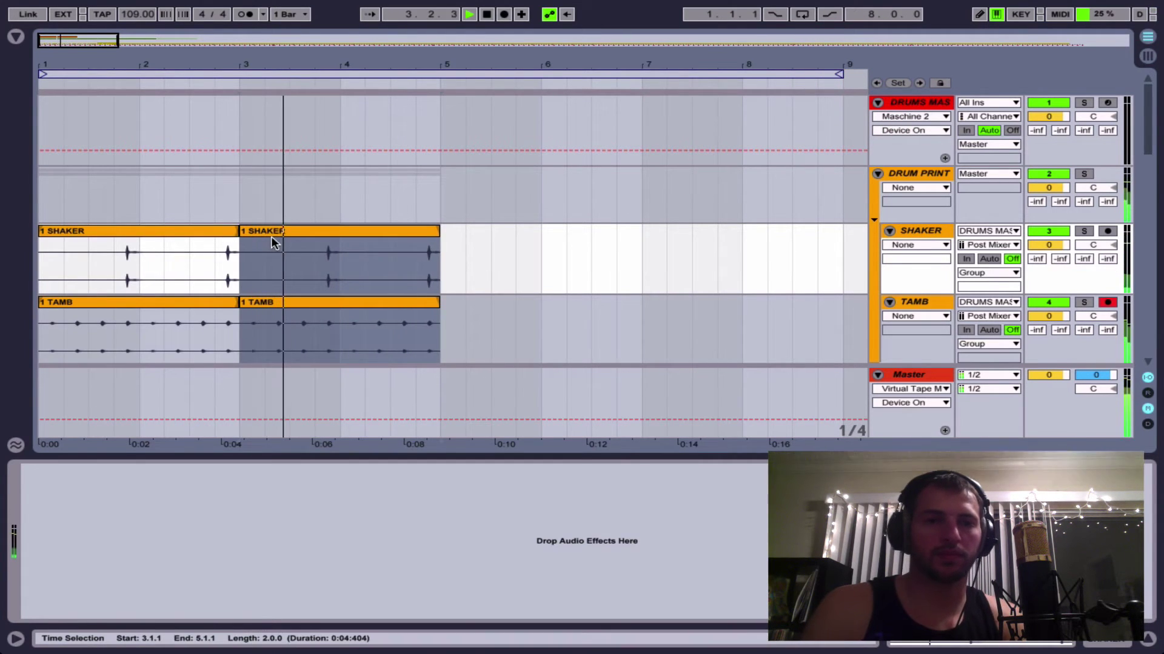
pyautogui.hotkey('ctrl', 'd')
pyautogui.hotkey('ctrl', 'd')
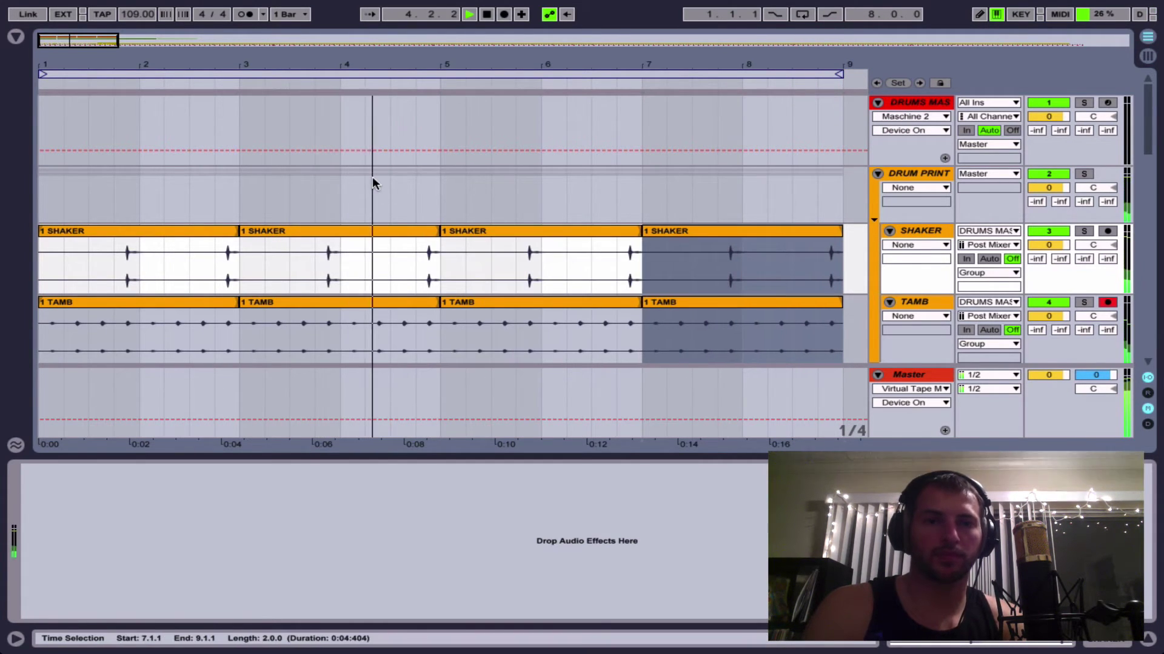
# Delete all four SHAKER clips between 1.1.1 and 9.1.1, keep the TAMB clips, and play from 7.1.1.
pyautogui.scroll(-3, 372, 177)
pyautogui.scroll(3, 372, 176)
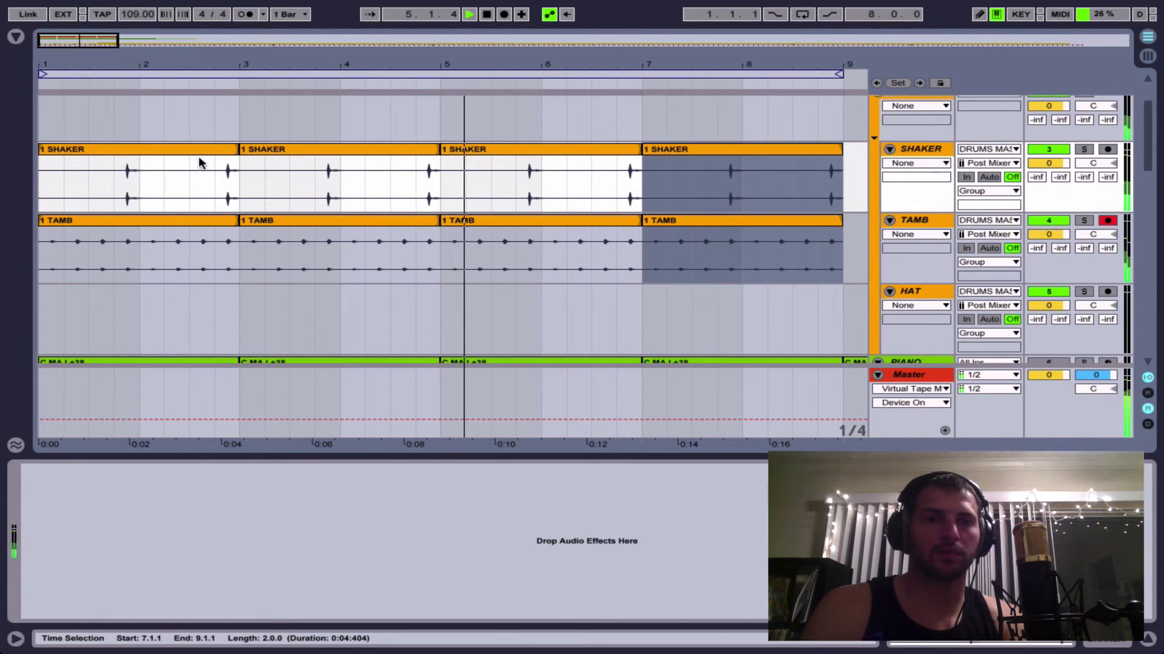
pyautogui.click(169, 148)
pyautogui.press('Delete')
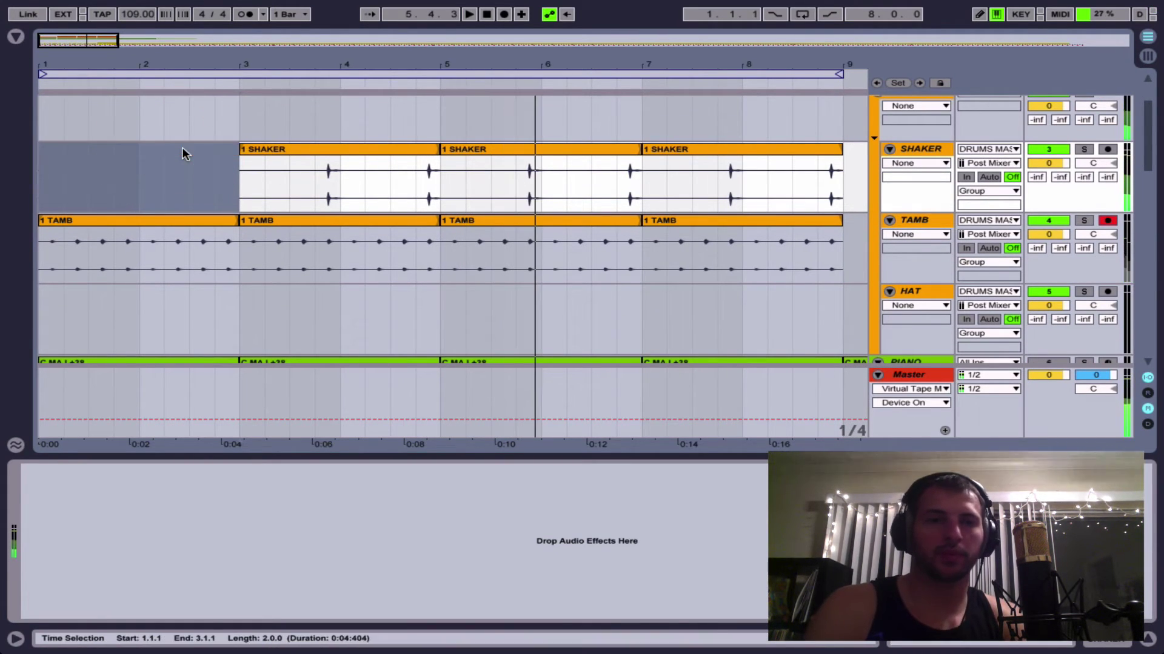
pyautogui.click(335, 148)
pyautogui.press('Delete')
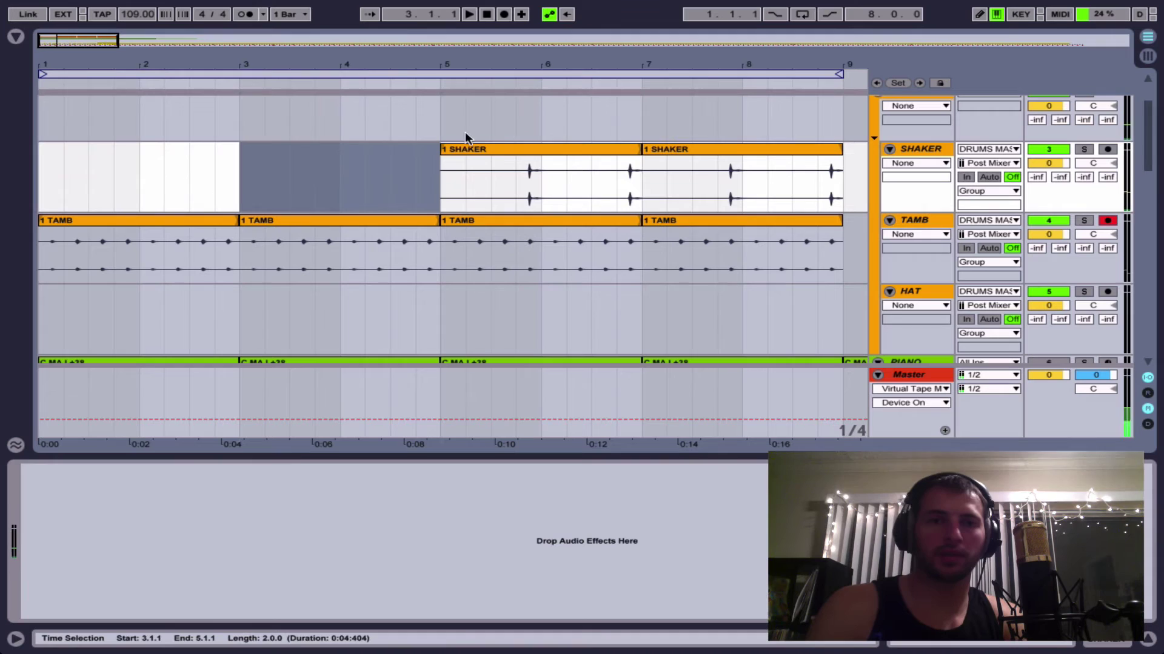
pyautogui.click(498, 149)
pyautogui.press('Delete')
pyautogui.click(703, 152)
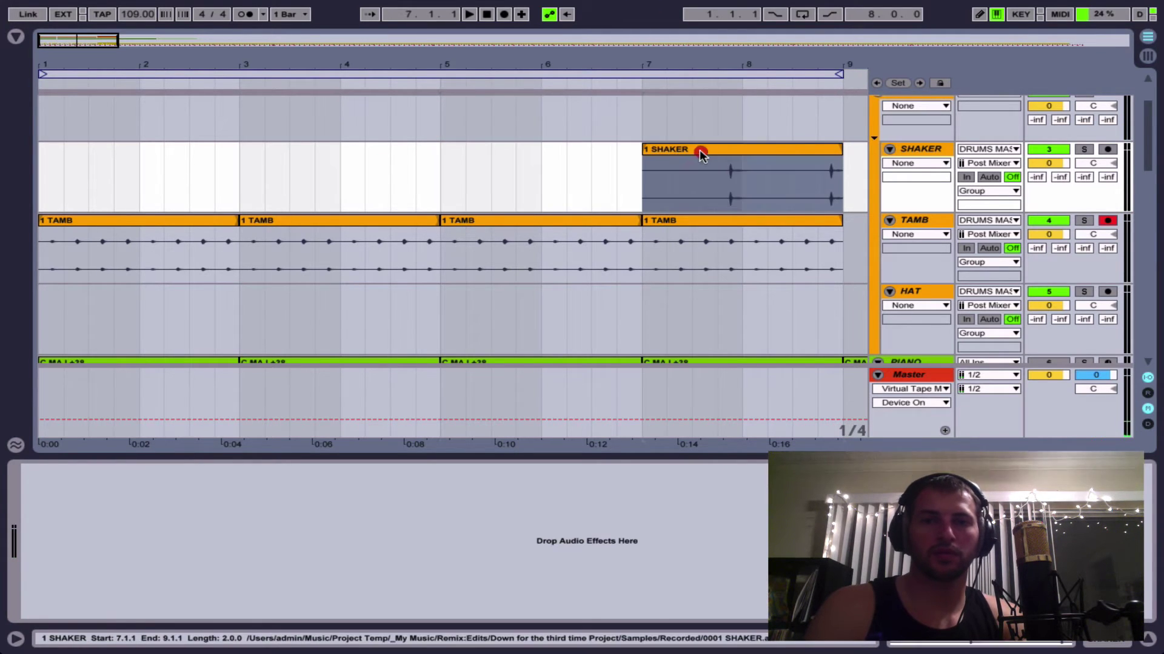
pyautogui.press('Delete')
pyautogui.press('space')
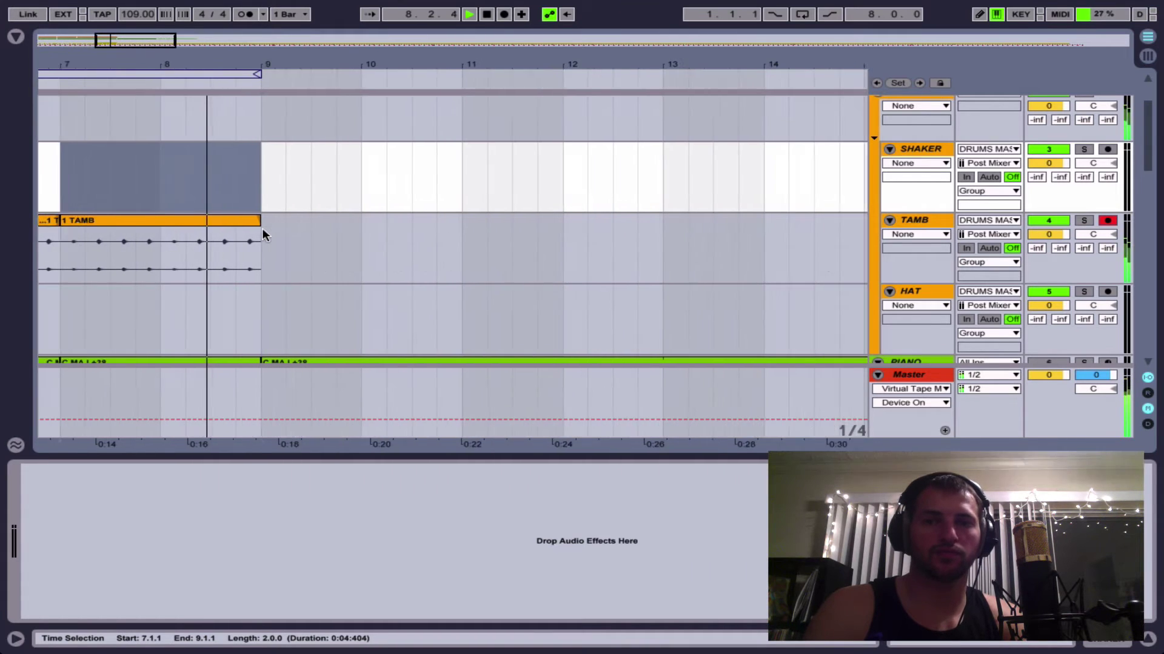
# Duplicate the two-bar TAMB clip at 7.1.1 three times so the tambourine extends to 15.1.1.
pyautogui.click(195, 222)
pyautogui.hotkey('ctrl', 'd')
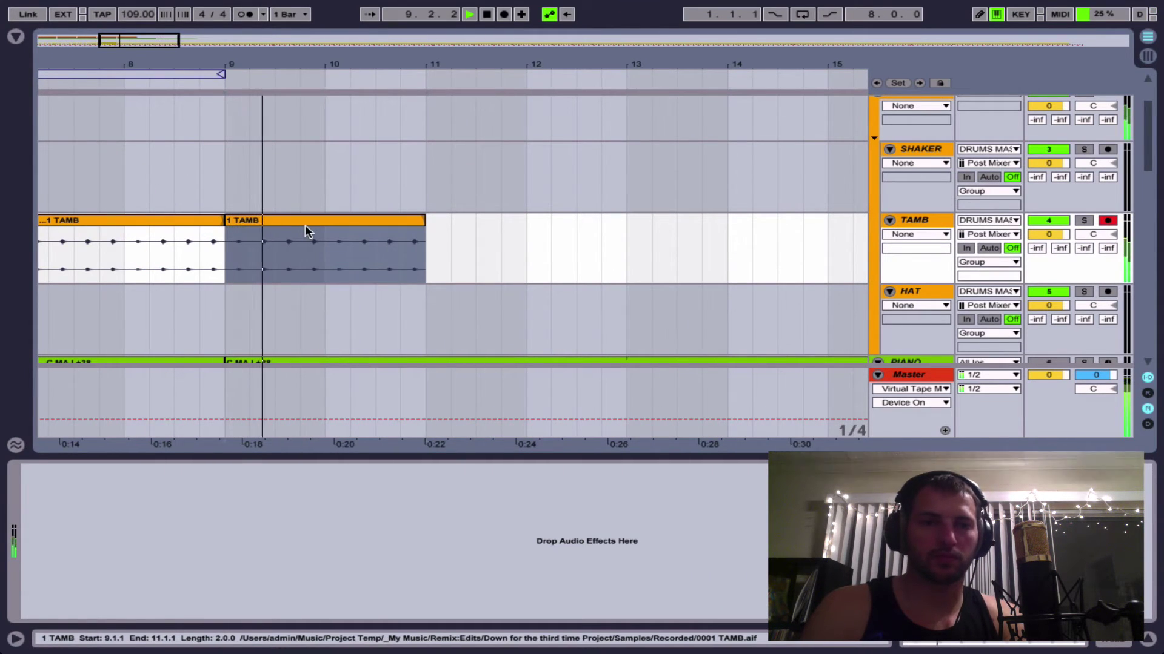
pyautogui.hotkey('ctrl', 'd')
pyautogui.hotkey('ctrl', 'd')
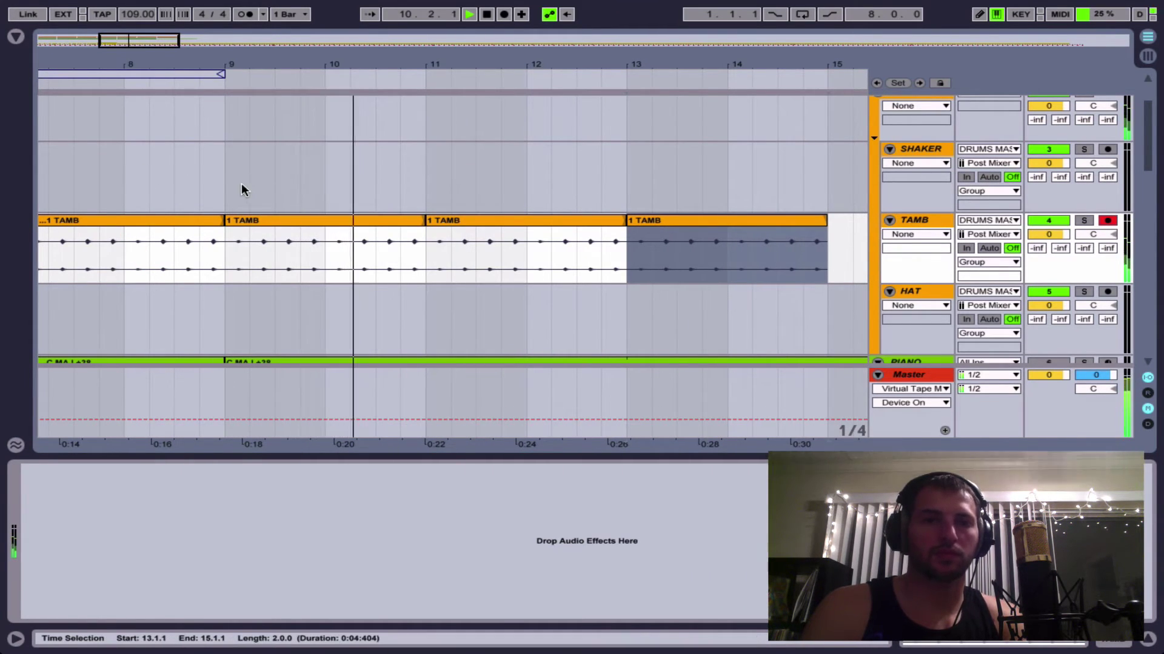
# Place the recorded SHAKER clip from the session at 11.1.1 on the SHAKER track and hide the detail view.
pyautogui.press('Tab')
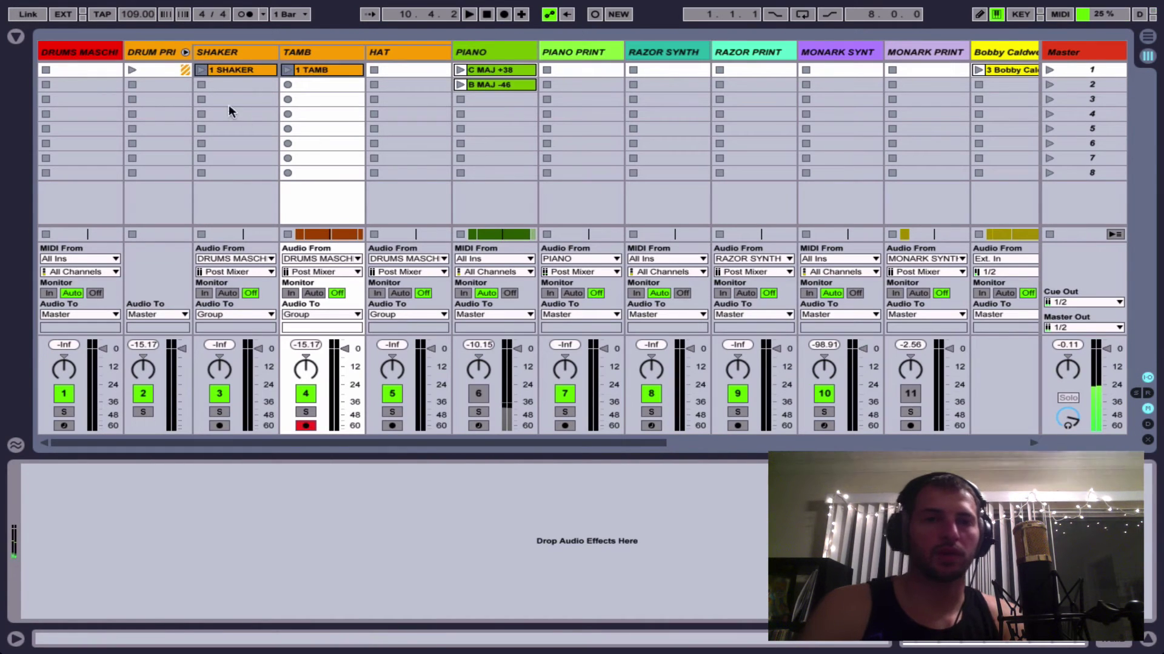
pyautogui.press('Tab')
pyautogui.moveTo(239, 70); pyautogui.dragTo(685, 163)
pyautogui.moveTo(453, 72); pyautogui.dragTo(198, 68)
pyautogui.hotkey('ctrl', 'alt', 'l')
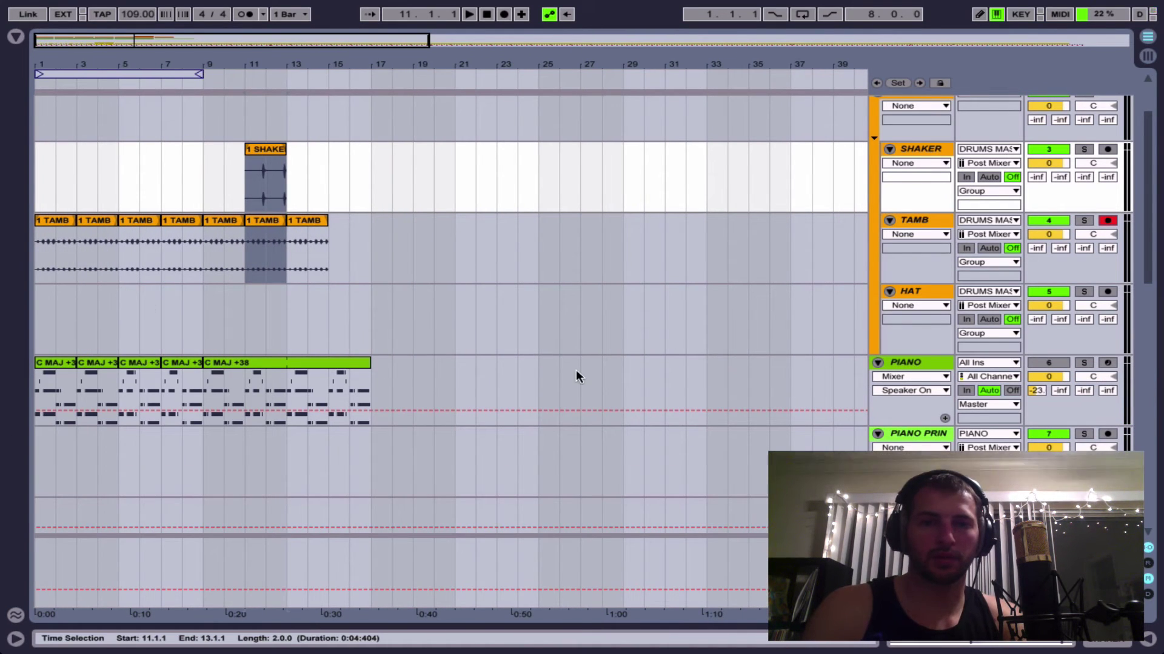
# Add arrangement locators named INTRO at 1.1.1 and START at 9.1.1.
pyautogui.scroll(-10, 829, 152)
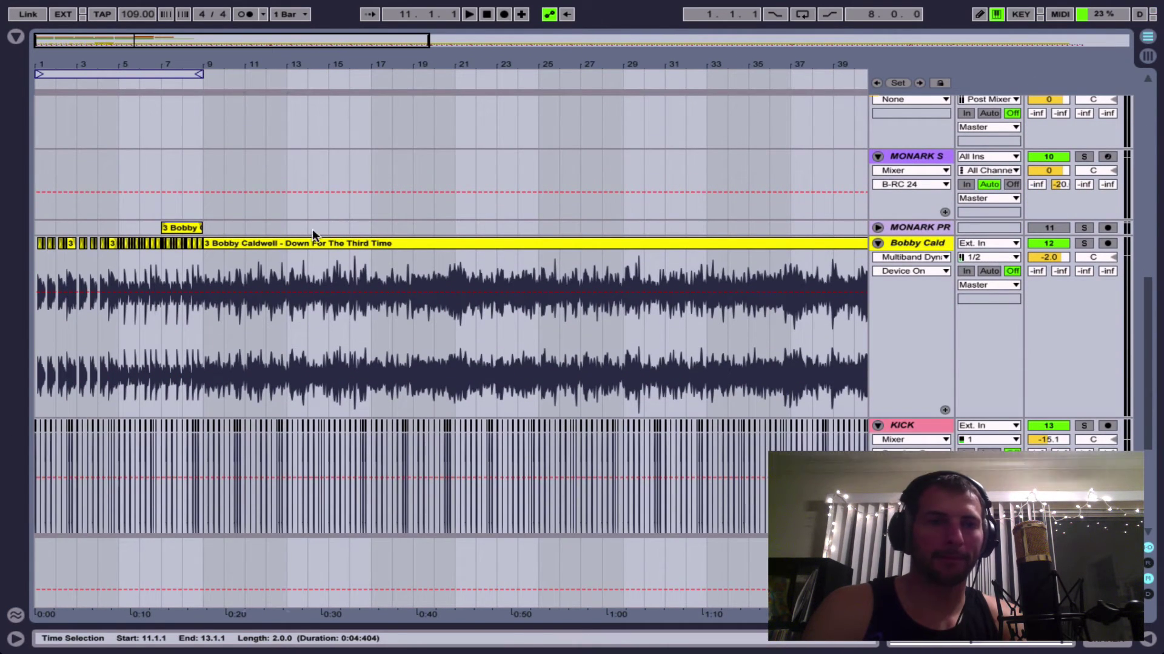
pyautogui.click(207, 243)
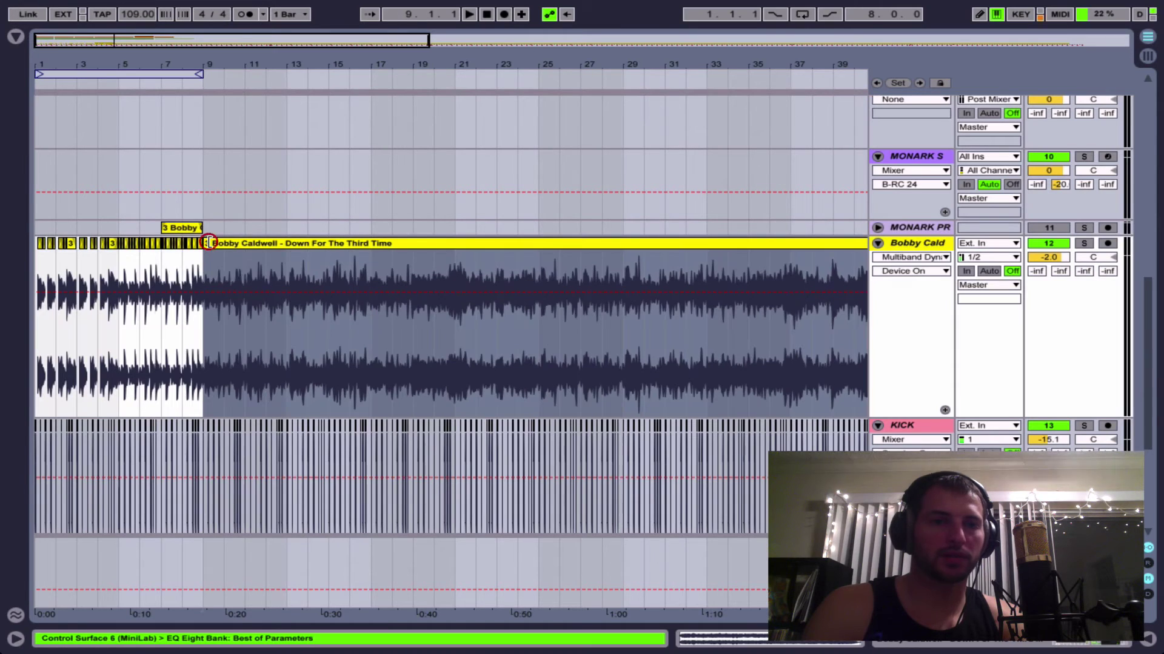
pyautogui.click(898, 82)
pyautogui.press('Home')
pyautogui.scroll(1, 160, 151)
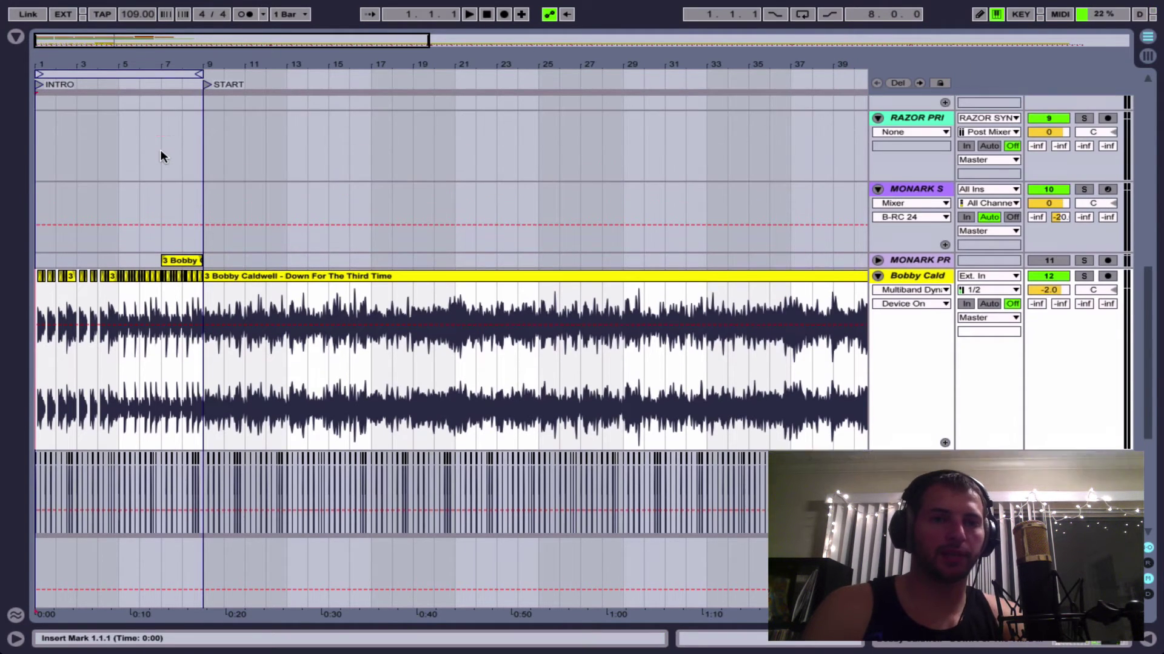
pyautogui.scroll(2, 160, 152)
pyautogui.scroll(15, 160, 151)
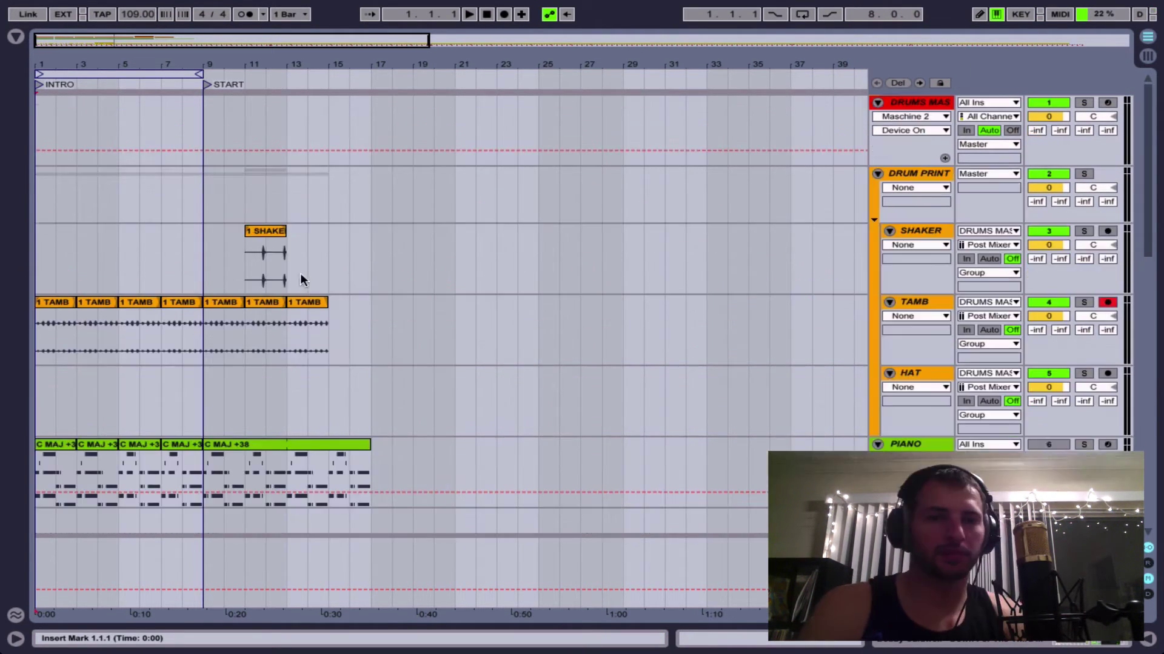
# Move the SHAKER clip to 9.1.1 and duplicate it twice so it extends to 15.1.1.
pyautogui.click(225, 230)
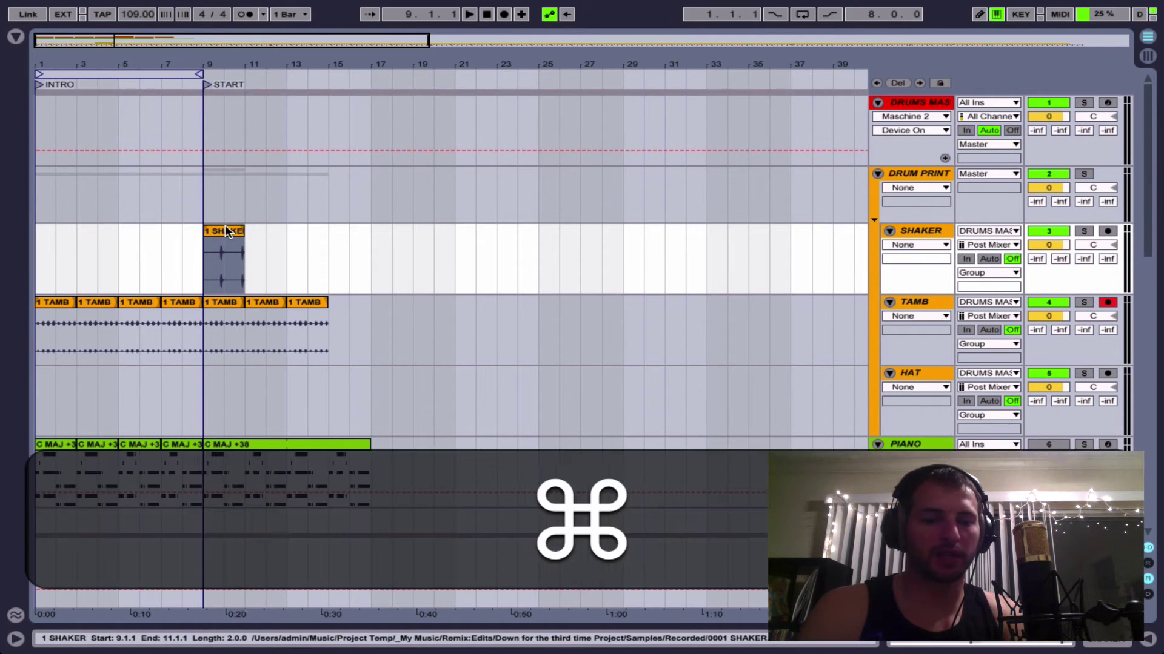
pyautogui.press('super+d')
pyautogui.press('super+d')
pyautogui.scroll(-11, 382, 263)
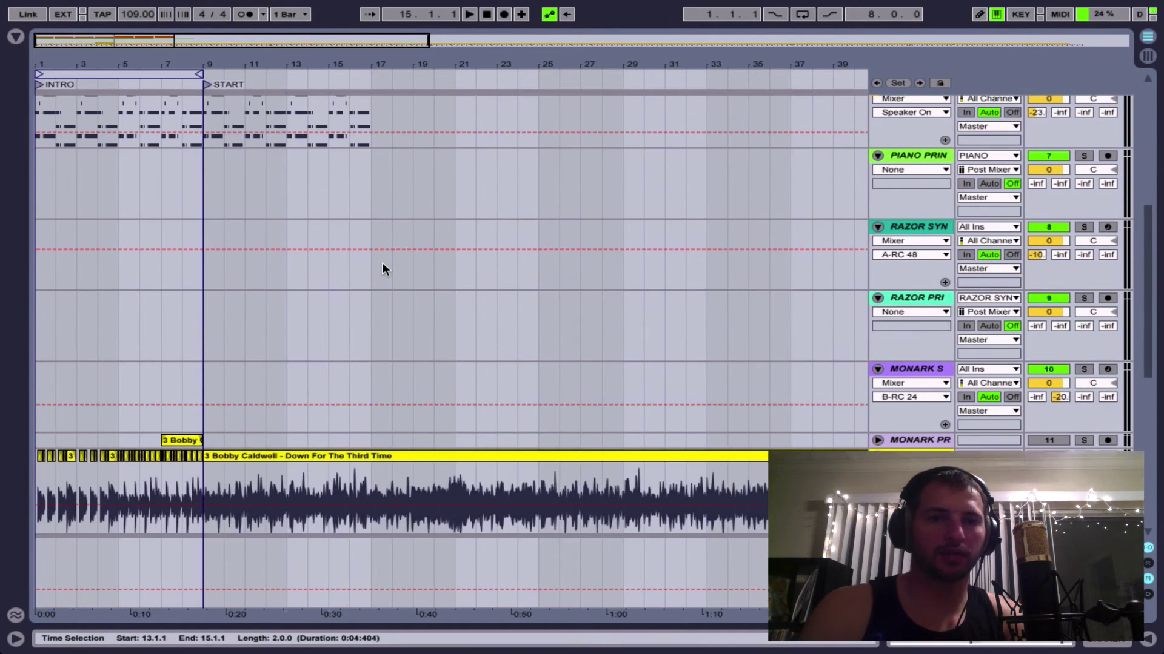
# Duplicate the last TAMB clip and the last SHAKER clip once each so both tracks extend to 17.1.1.
pyautogui.scroll(6, 381, 263)
pyautogui.click(311, 139)
pyautogui.press('super+d')
pyautogui.scroll(3, 311, 139)
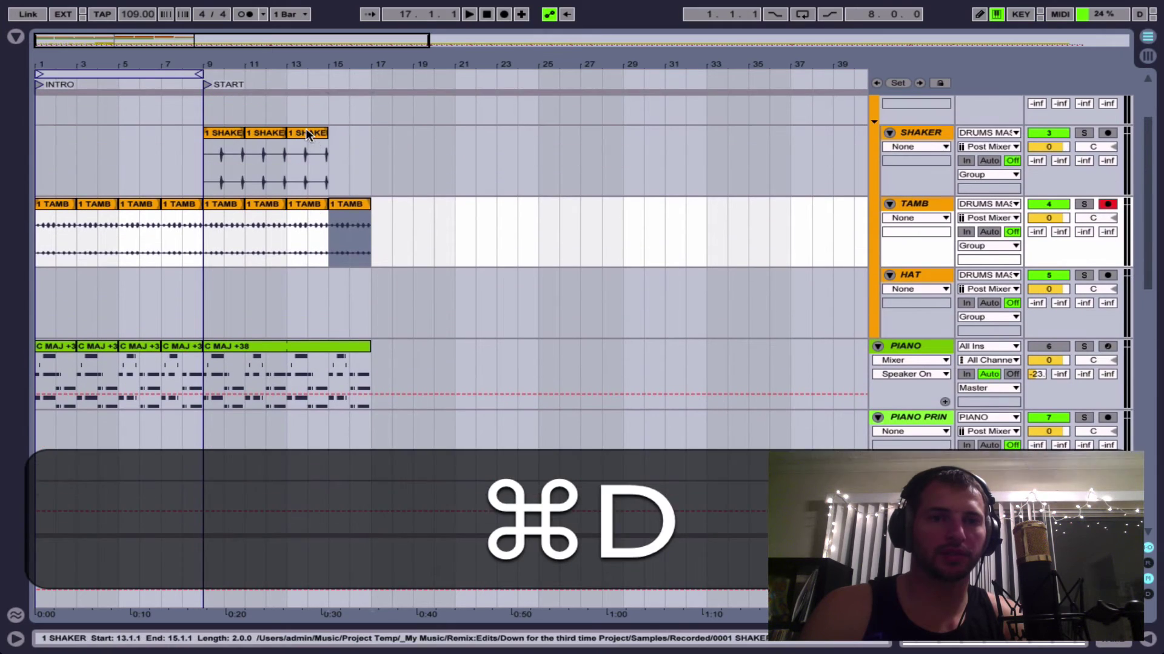
pyautogui.click(307, 133)
pyautogui.press('super+d')
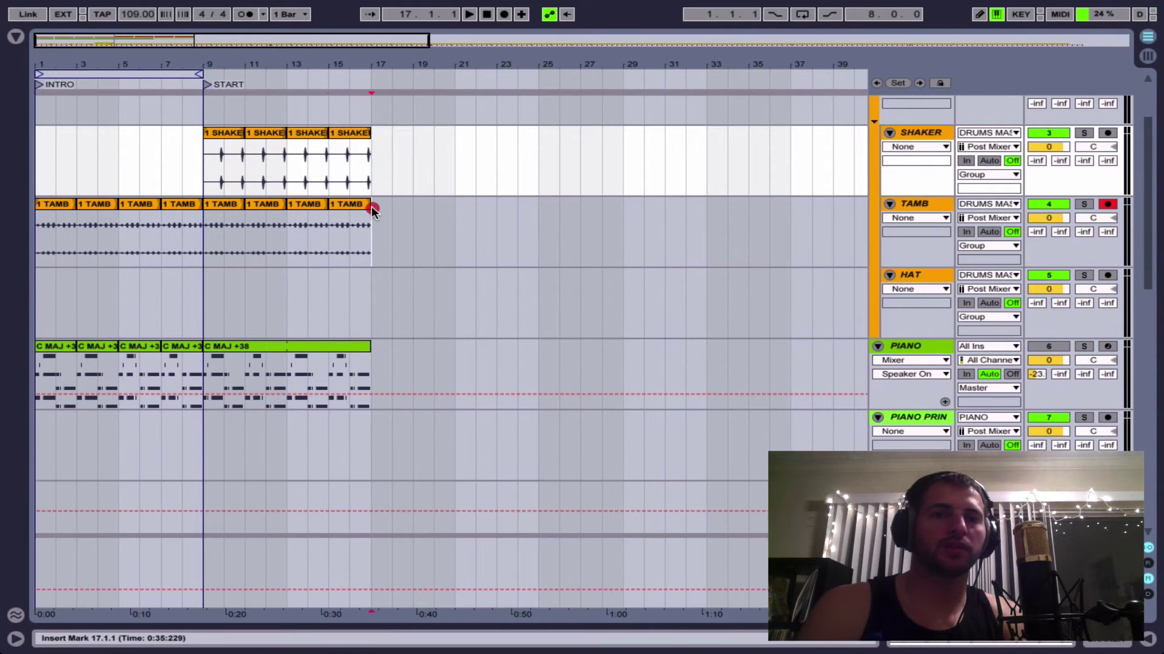
# Check playback from 17.1.1 and add a locator named VS there.
pyautogui.click(371, 206)
pyautogui.scroll(-10, 372, 209)
pyautogui.press('space')
pyautogui.scroll(10, 371, 212)
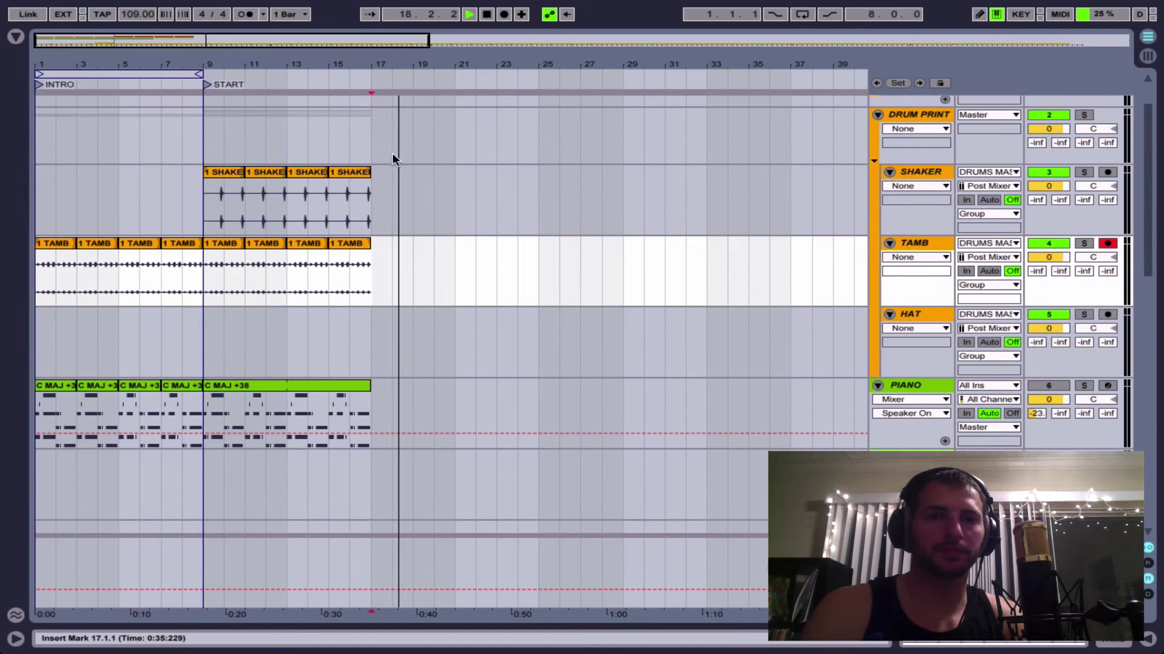
pyautogui.press('space')
pyautogui.click(899, 82)
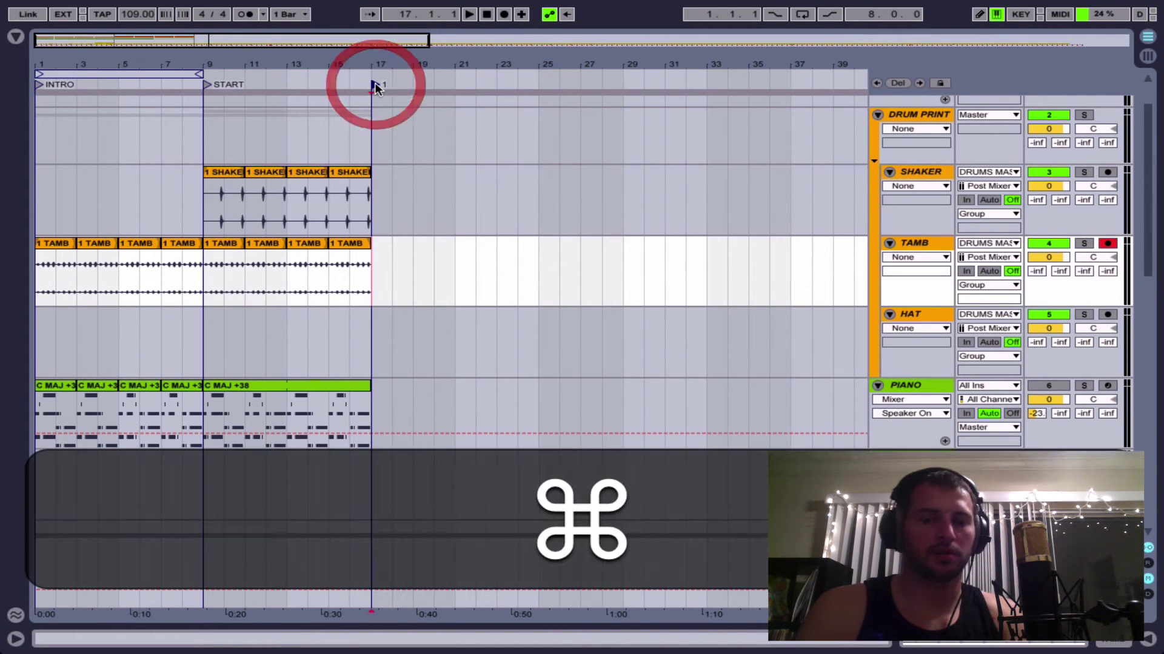
pyautogui.press('super+r')
pyautogui.write('VS')
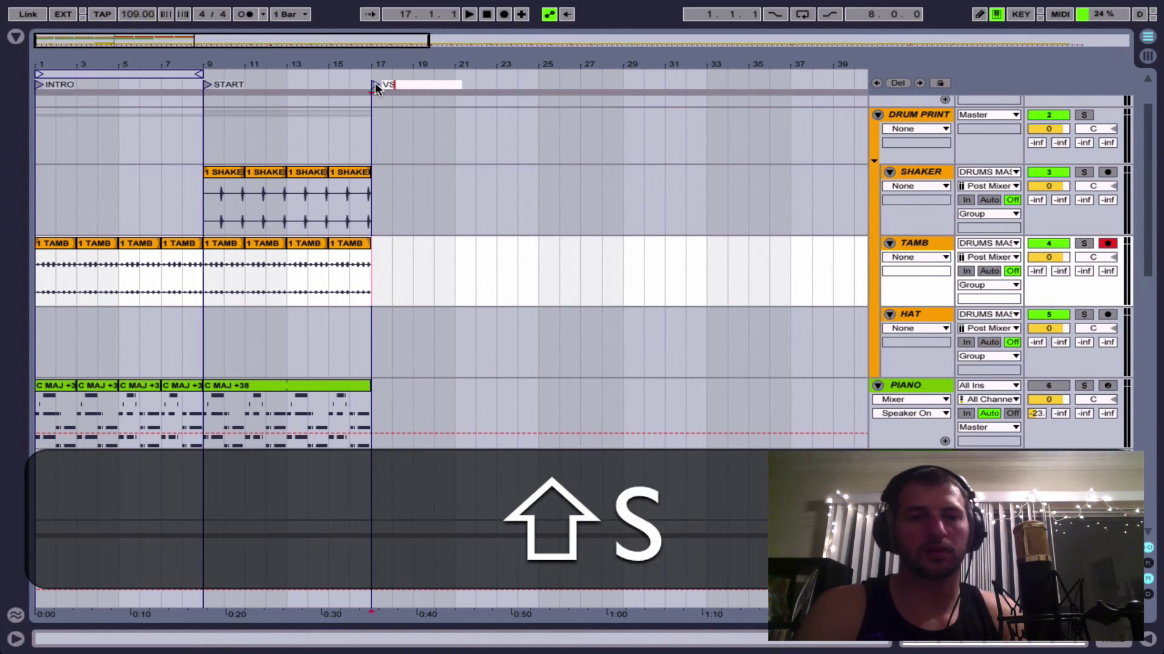
pyautogui.press('Return')
# Check playback from 25.1.1 and add a locator named INSTR there.
pyautogui.click(537, 204)
pyautogui.press('space')
pyautogui.press('space')
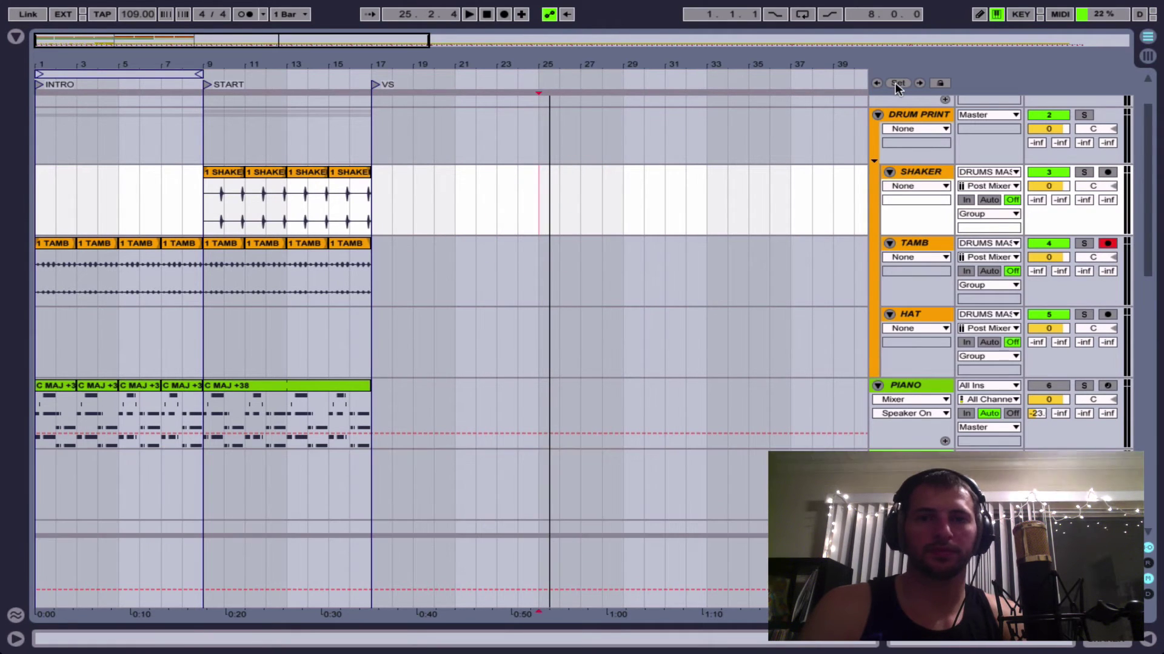
pyautogui.click(897, 83)
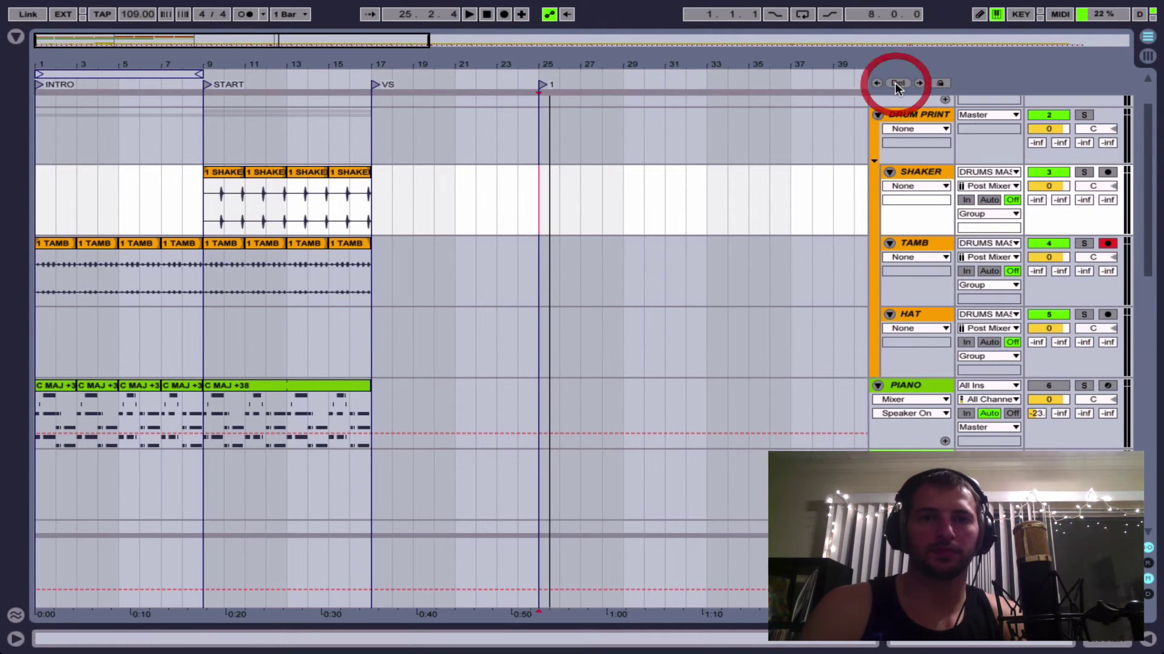
pyautogui.click(542, 85)
pyautogui.press('shift+super+r')
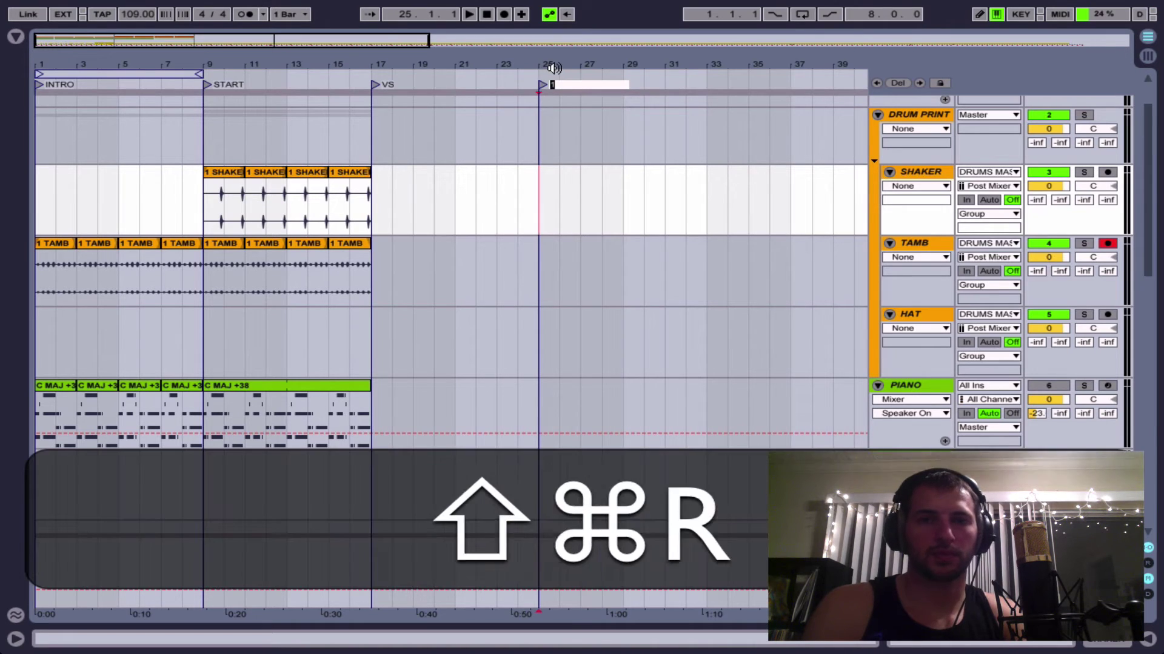
pyautogui.write('INTR')
pyautogui.hotkey('shift', 'BackSpace')
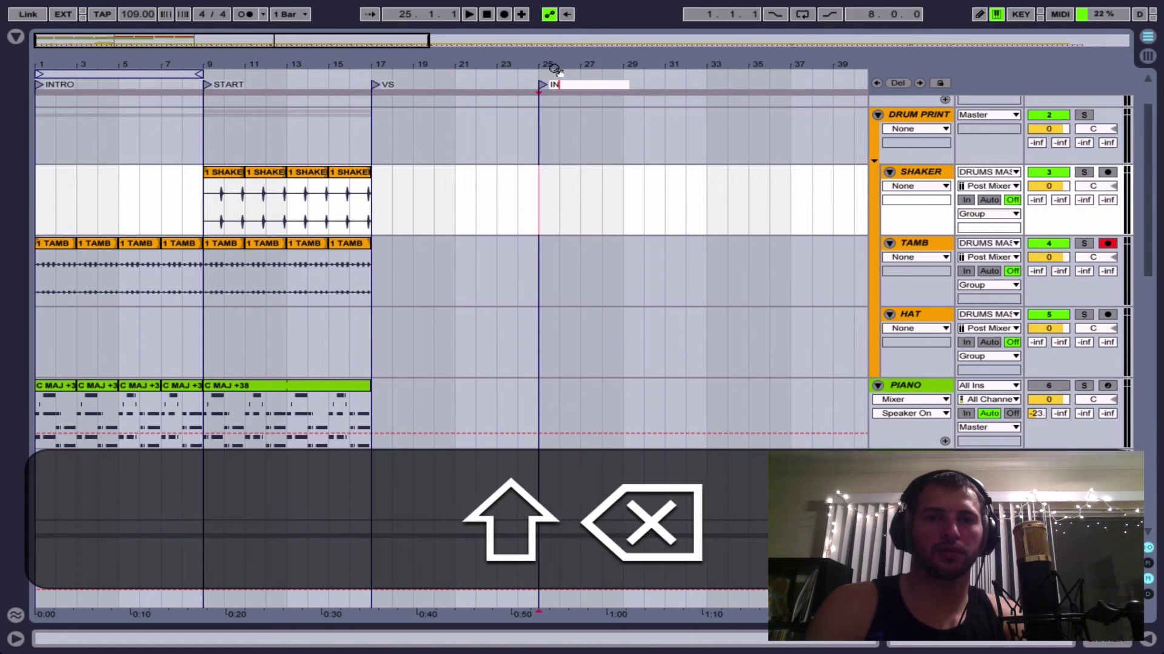
pyautogui.write('STR')
pyautogui.press('Return')
# Copy the SHAKER and TAMB clips between 9.1.1 and 17.1.1 and paste them at the INSTR locator.
pyautogui.click(217, 173)
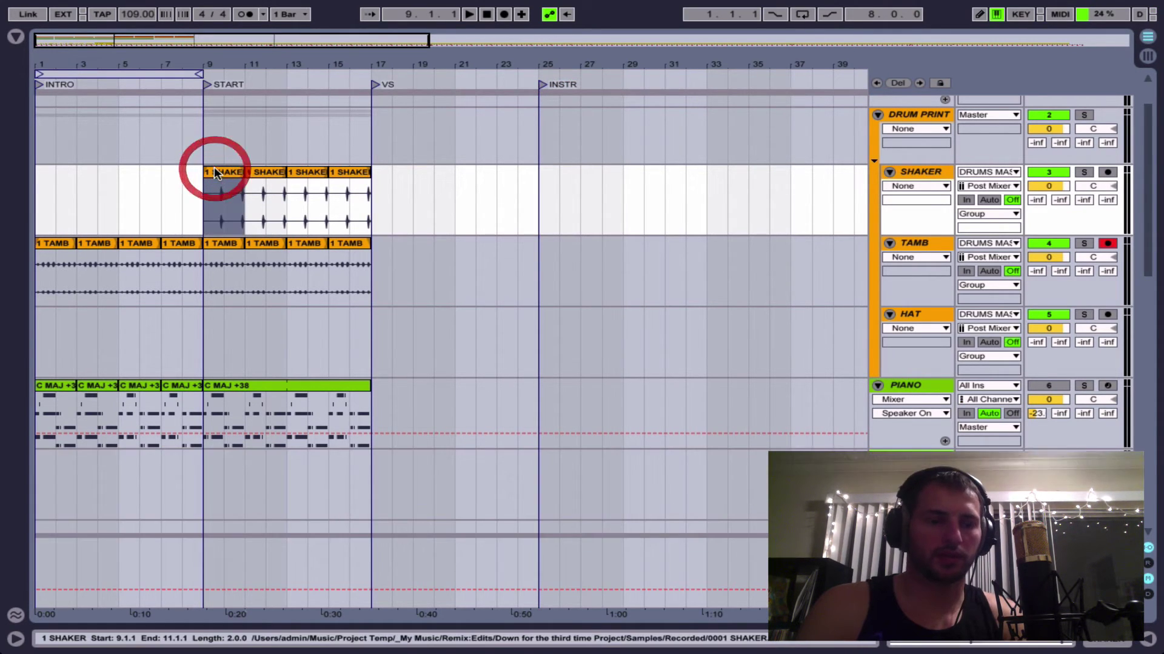
pyautogui.keyDown('shift'); pyautogui.click(355, 241); pyautogui.keyUp('shift')
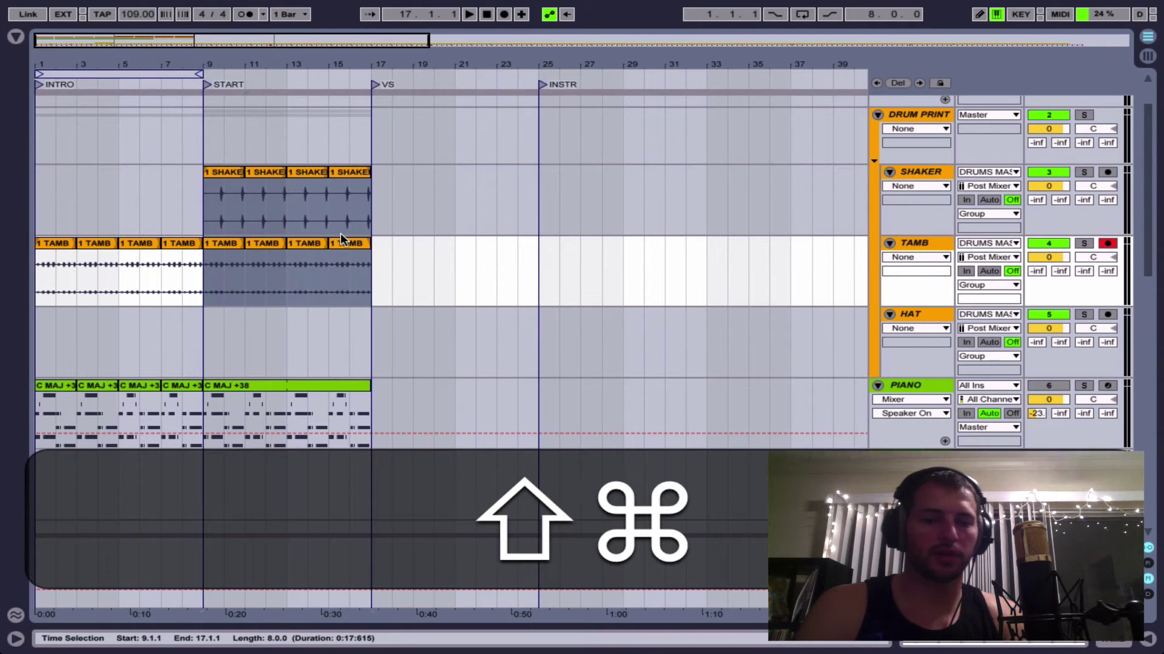
pyautogui.press('shift+super+c')
pyautogui.click(537, 172)
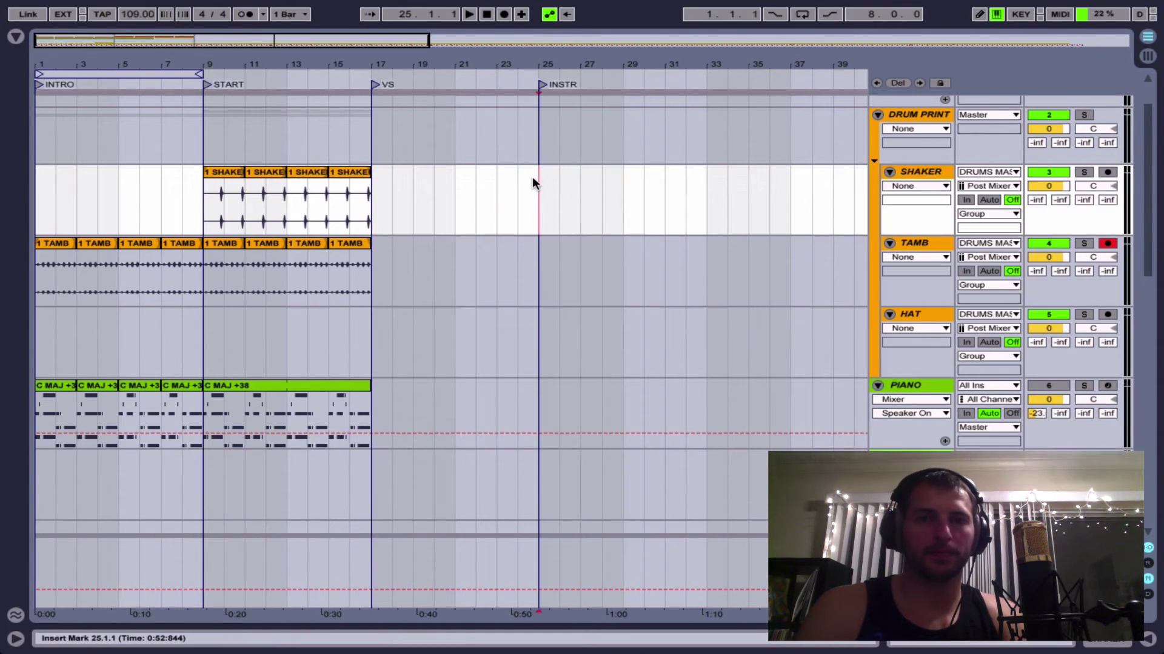
pyautogui.press('super+v')
# Play the INSTR section and lower the SHAKER volume to -5.5 dB and the TAMB volume to -1.9 dB.
pyautogui.press('space')
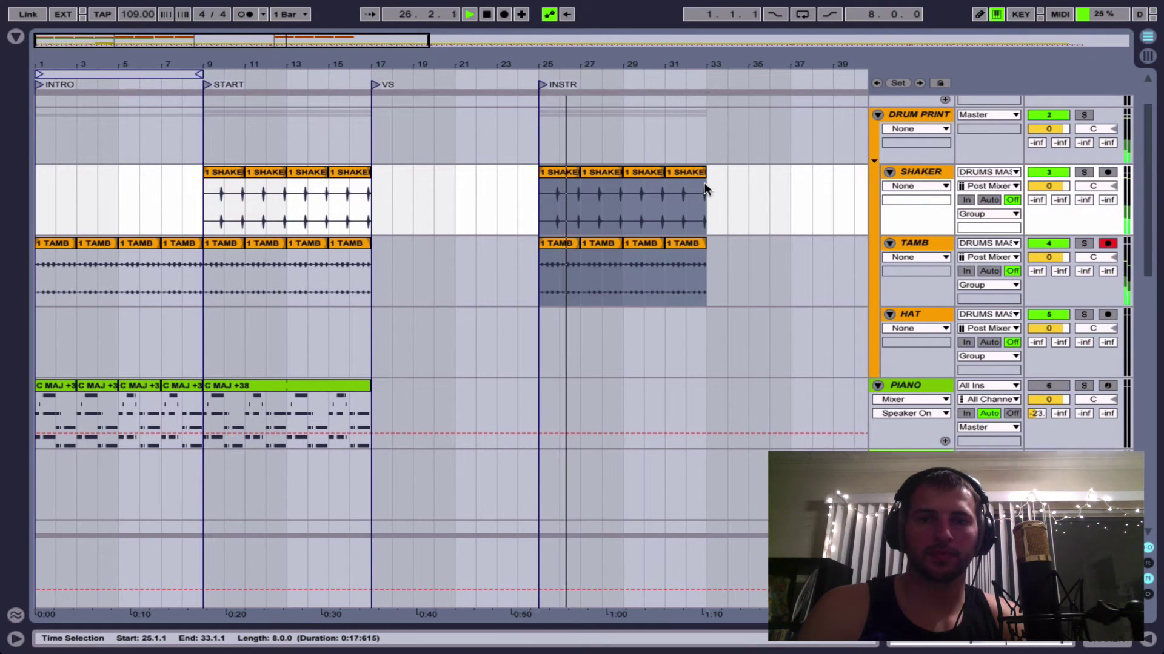
pyautogui.moveTo(1048, 186); pyautogui.dragTo(1048, 192)
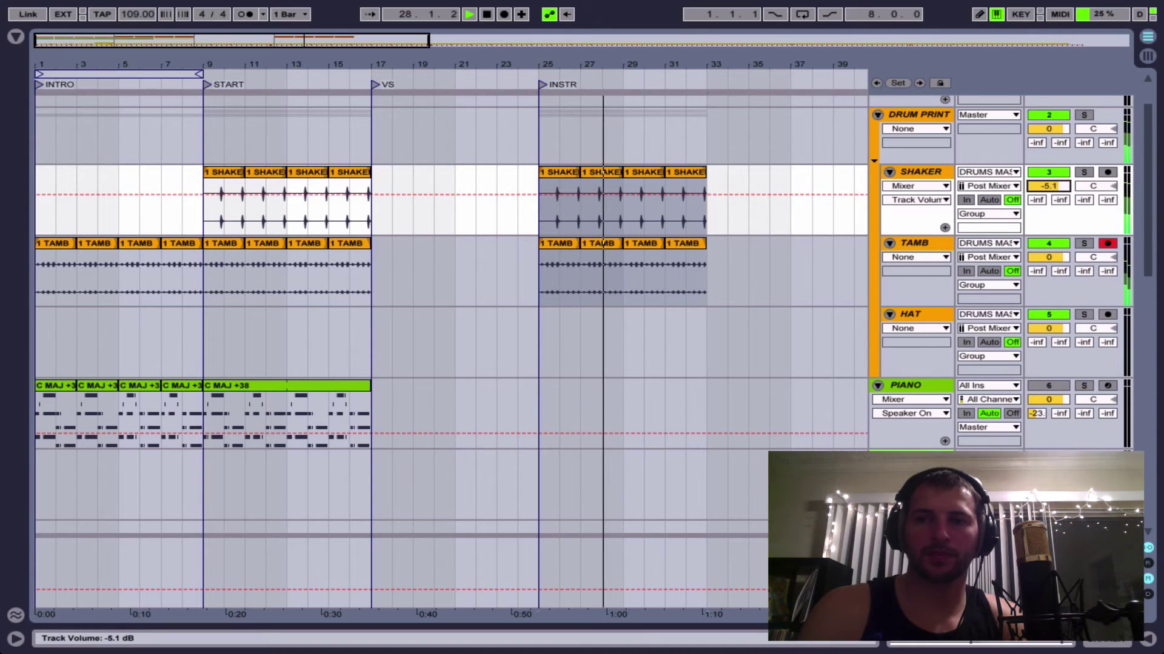
pyautogui.moveTo(1057, 254); pyautogui.dragTo(1056, 265)
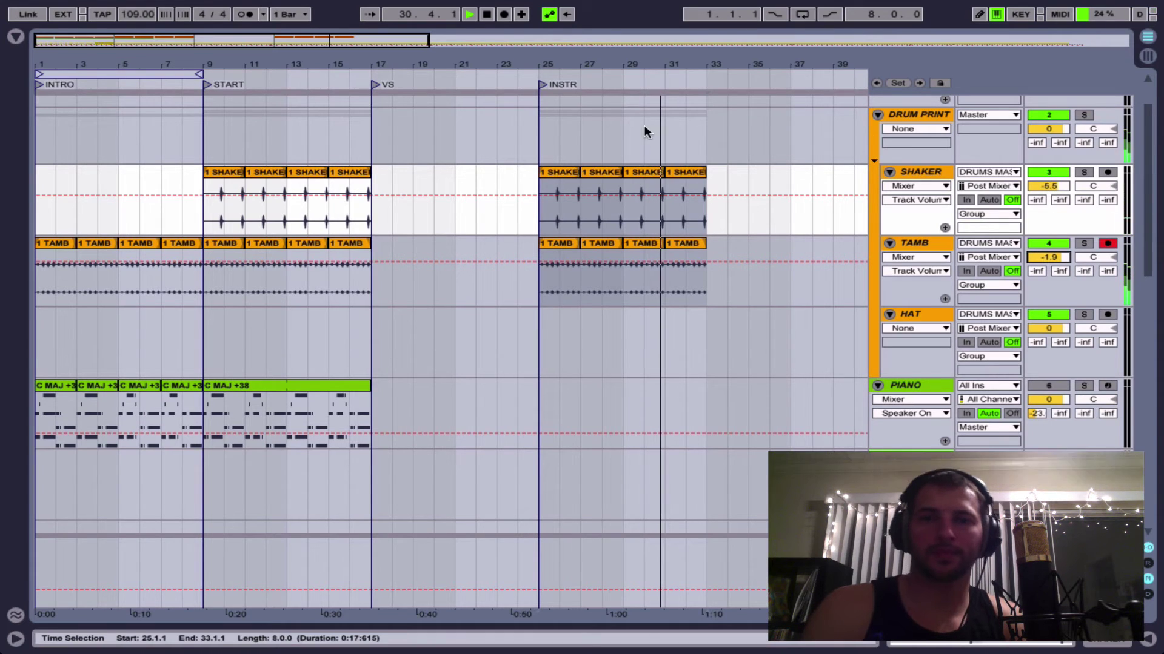
# Add a locator at 33.1.1, where the INSTR percussion ends, and name it VS.
pyautogui.click(705, 135)
pyautogui.rightClick(661, 86)
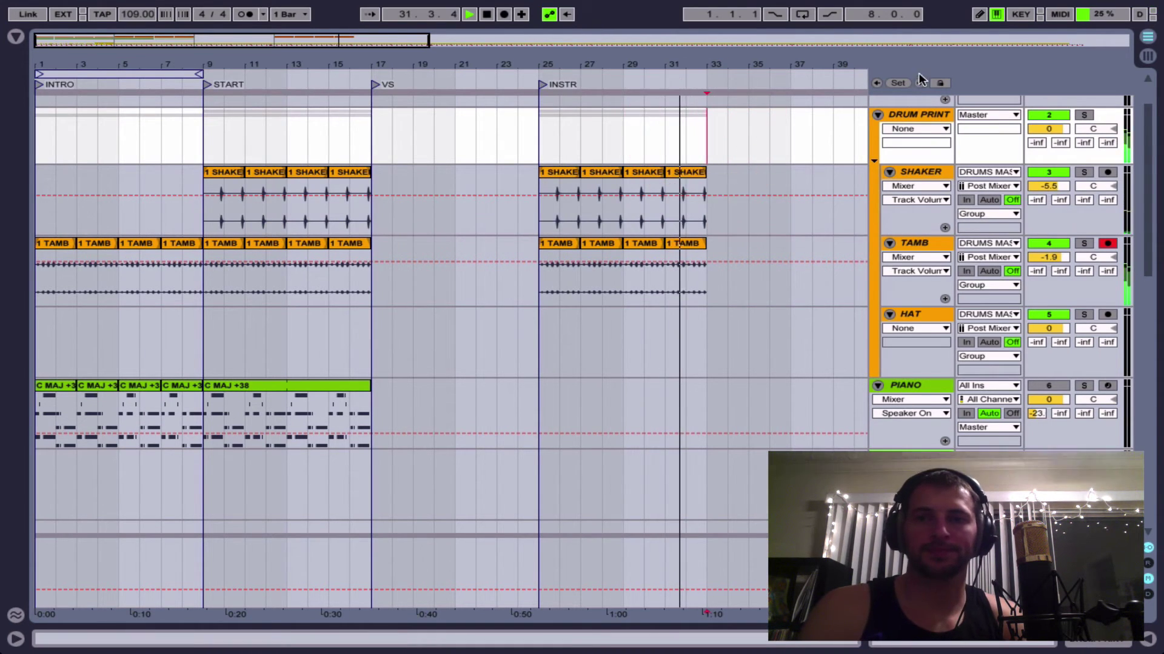
pyautogui.click(679, 92)
pyautogui.moveTo(667, 85); pyautogui.dragTo(709, 86)
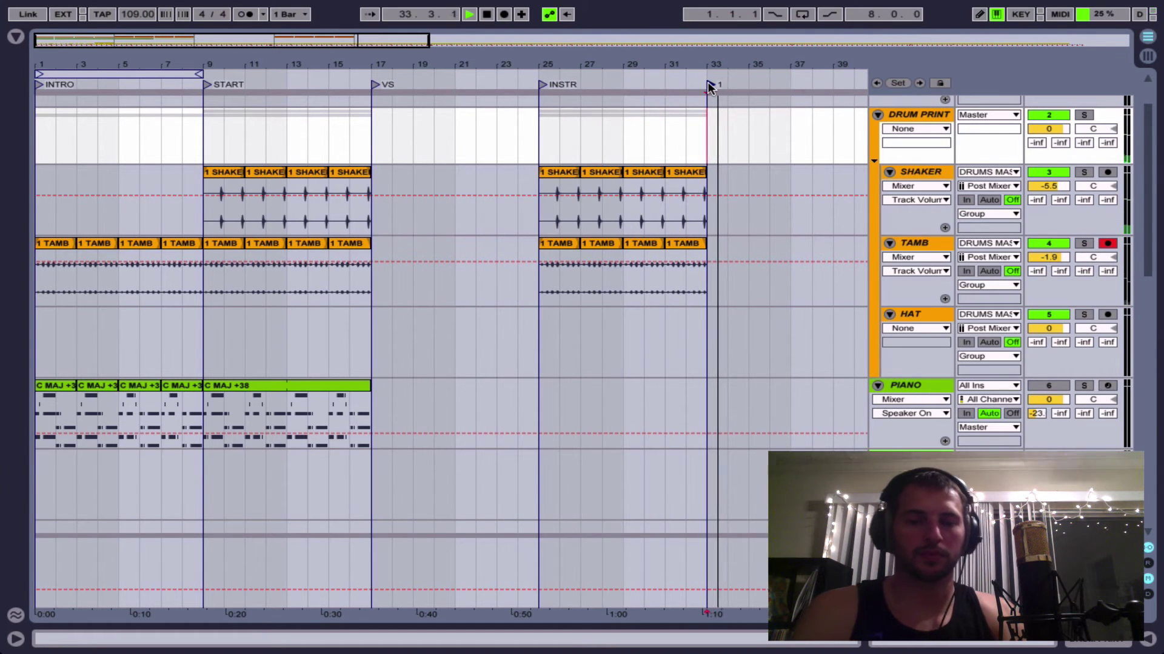
pyautogui.press('super+r')
pyautogui.write('VS')
pyautogui.press('Return')
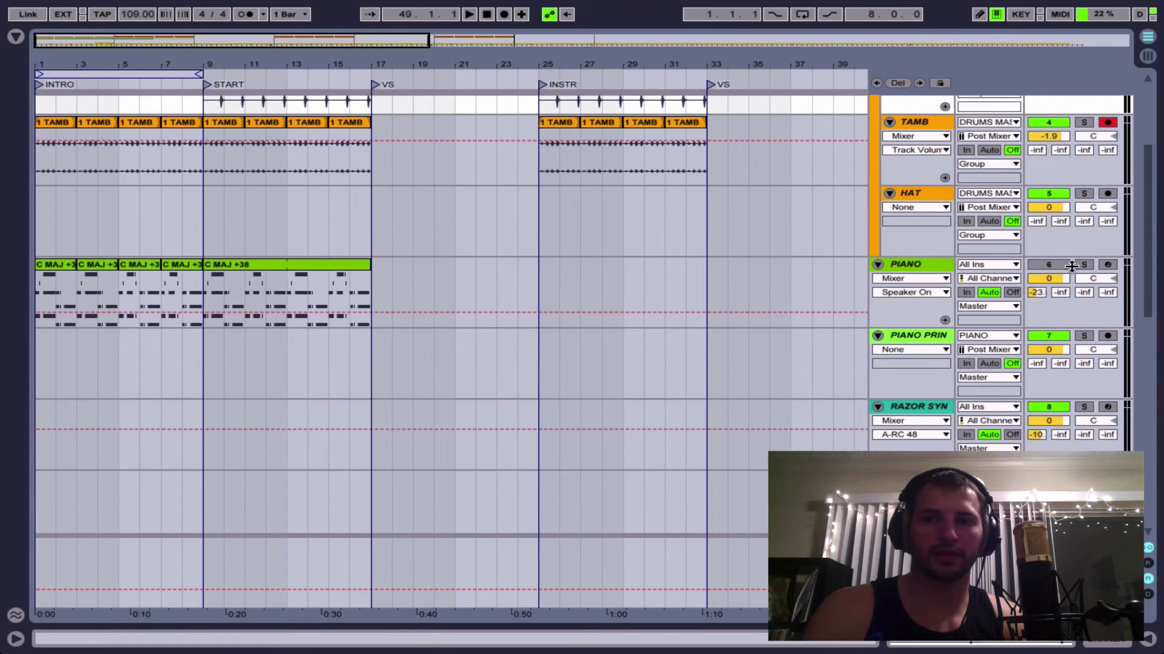
# Unmute the PIANO track, audition the intro, and deactivate its four C MAJ +38 clips between 1.1.1 and 9.1.1.
pyautogui.click(1053, 264)
pyautogui.click(61, 267)
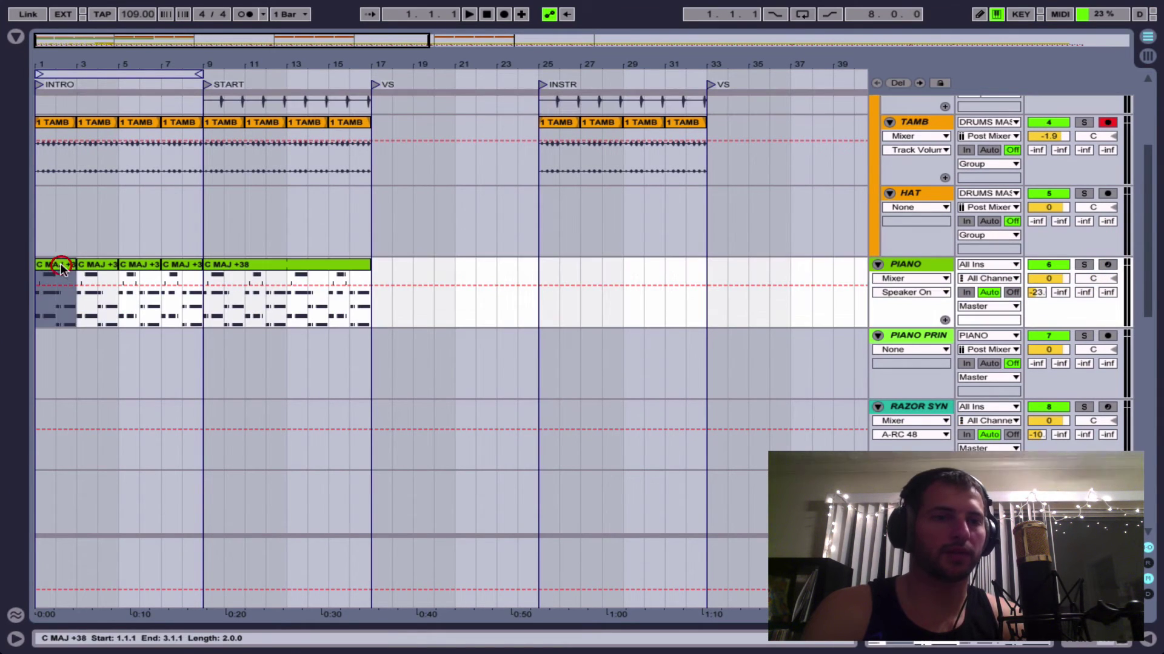
pyautogui.press('space')
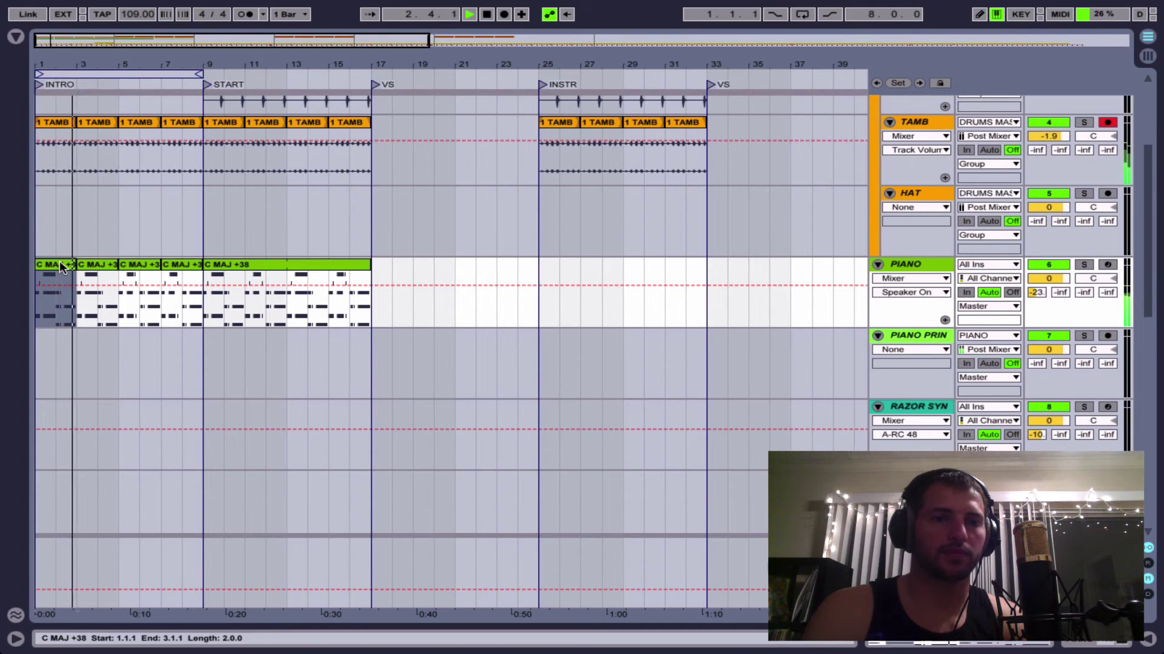
pyautogui.keyDown('shift'); pyautogui.click(182, 263); pyautogui.keyUp('shift')
pyautogui.press('0')
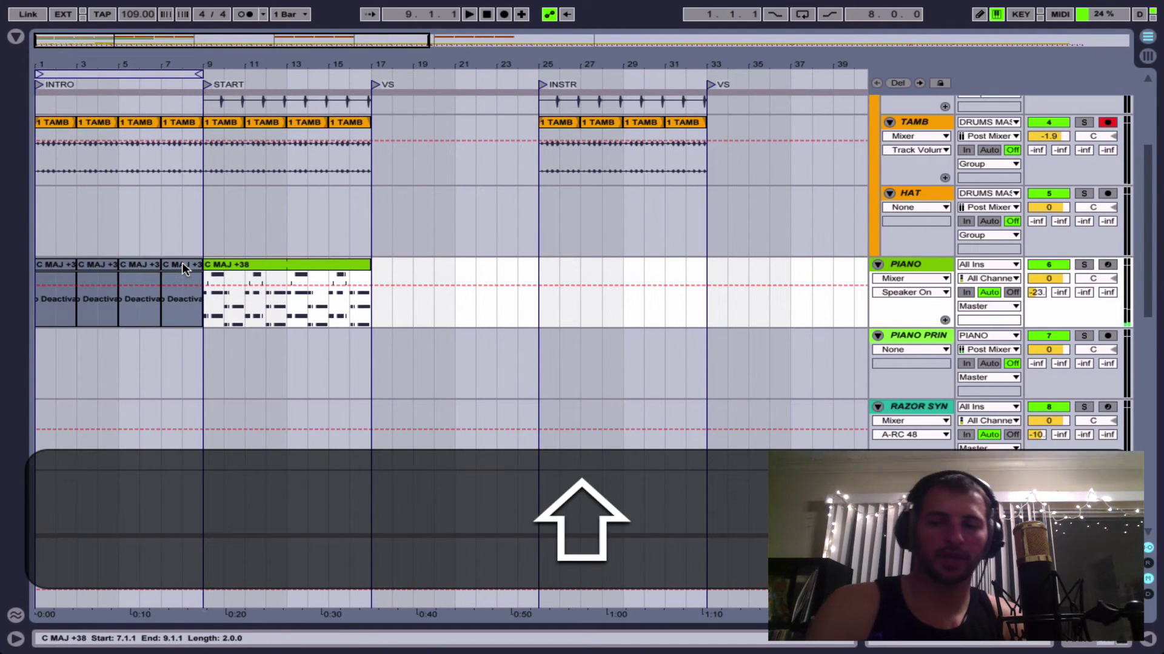
# Audition the intro from 1.1.1 without the piano clips, arm the PIANO track, and restart playback.
pyautogui.click(48, 261)
pyautogui.press('space')
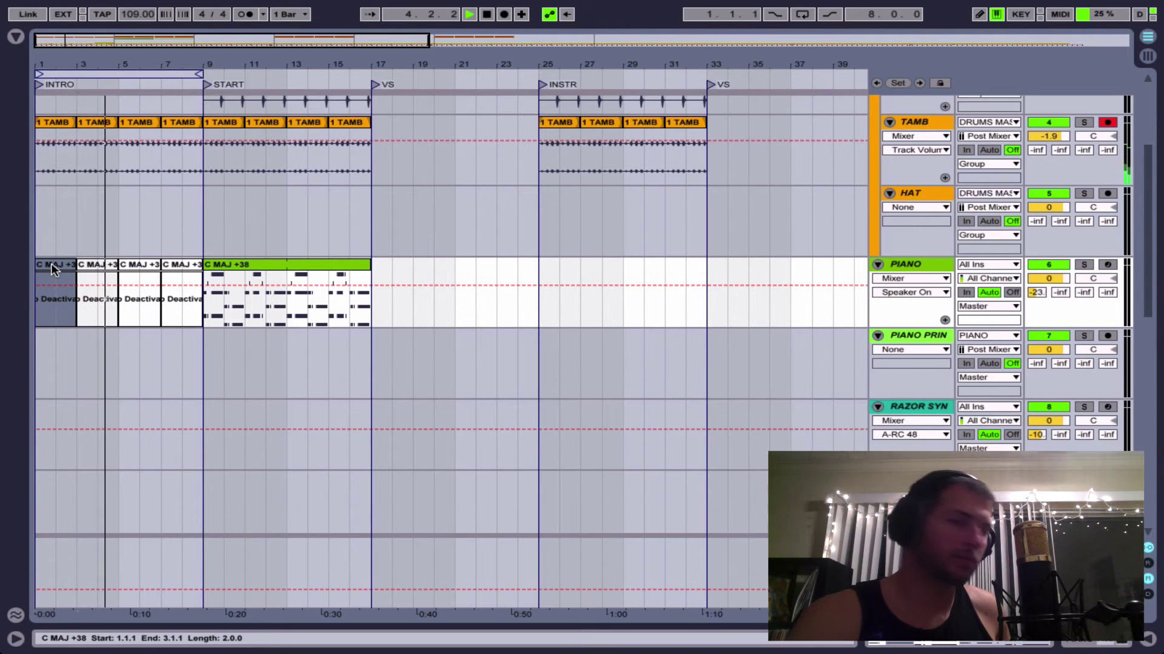
pyautogui.press('space')
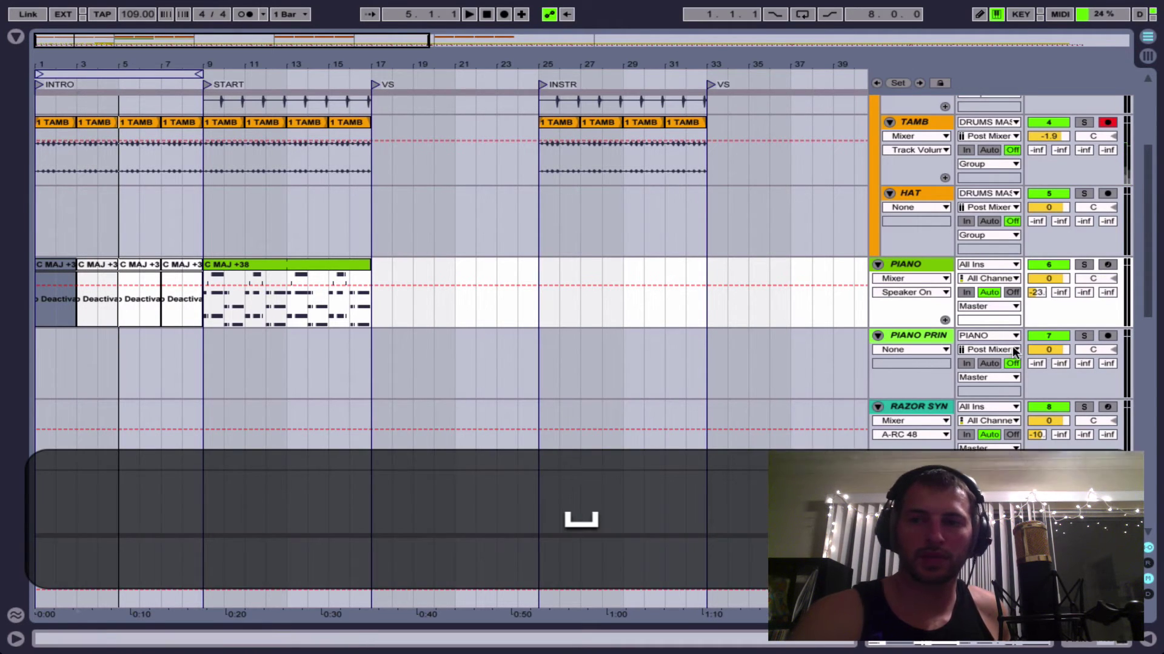
pyautogui.click(1107, 265)
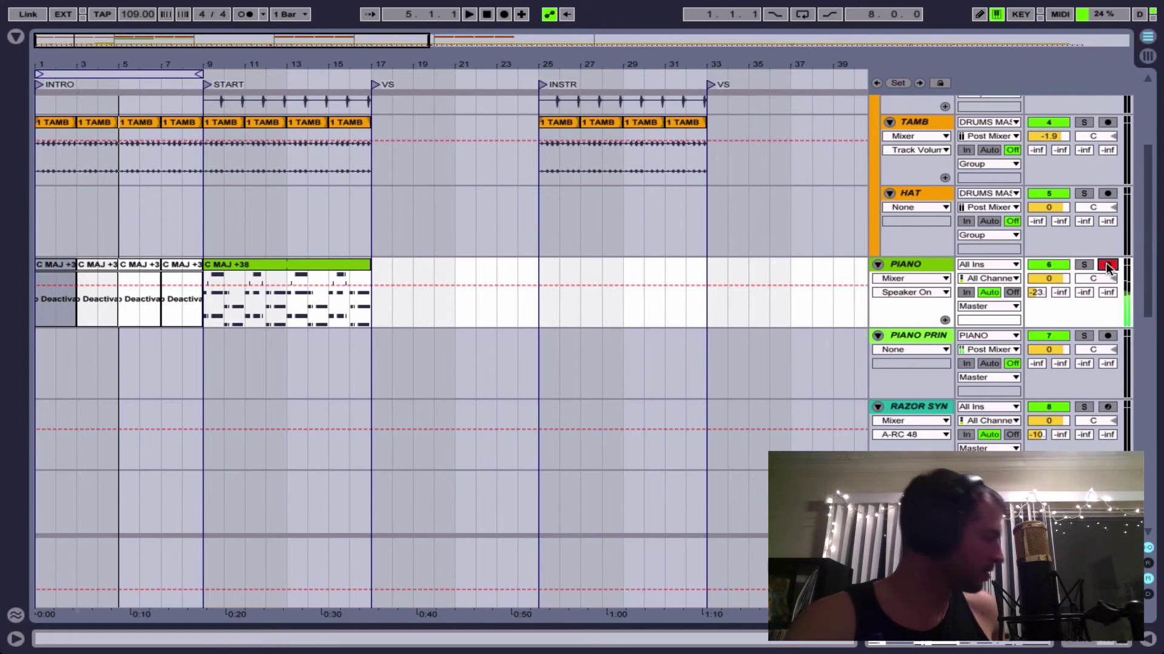
pyautogui.press('space')
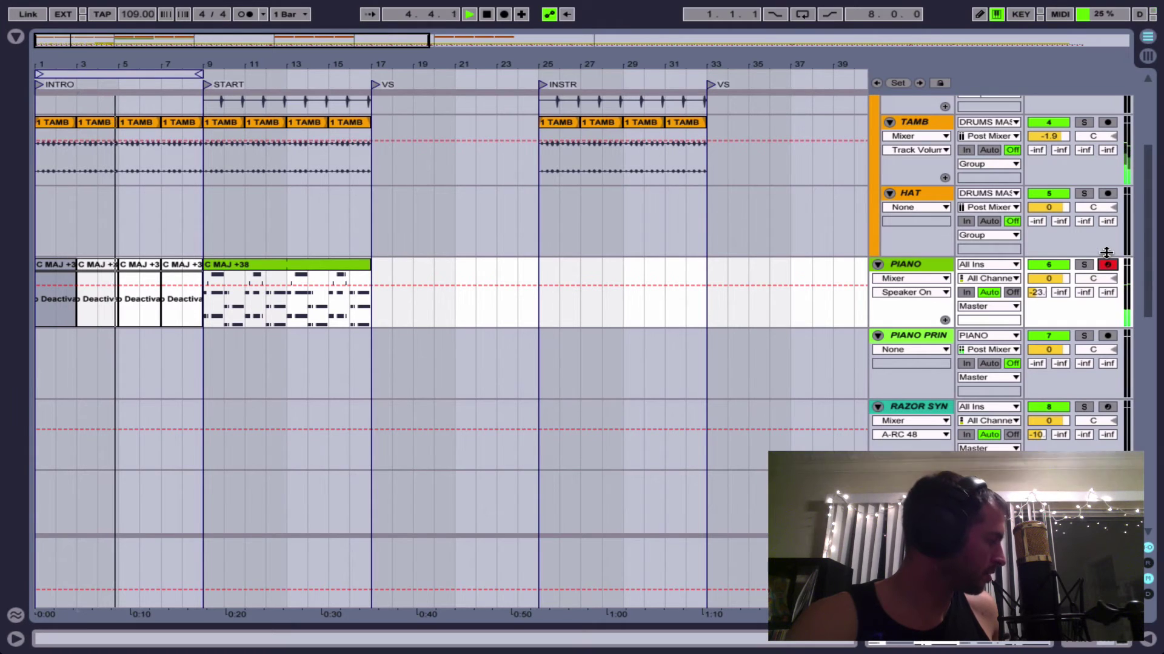
# Play the intro from 1.1.1 several times to rehearse the new piano part on the armed PIANO track.
pyautogui.press('space')
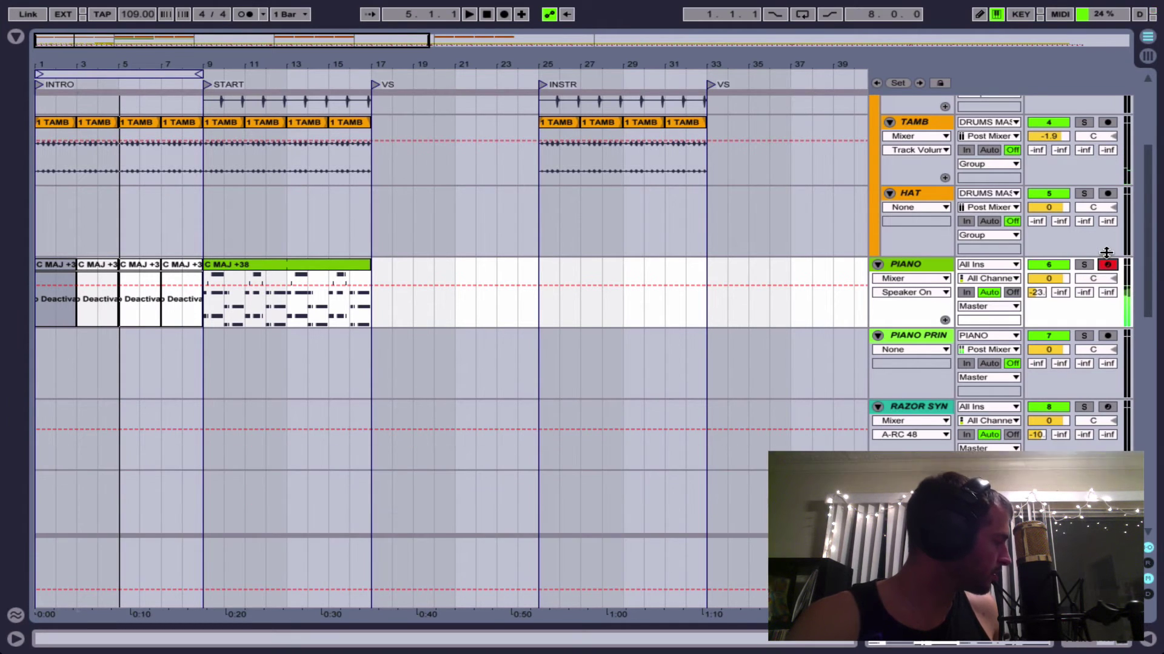
pyautogui.press('space')
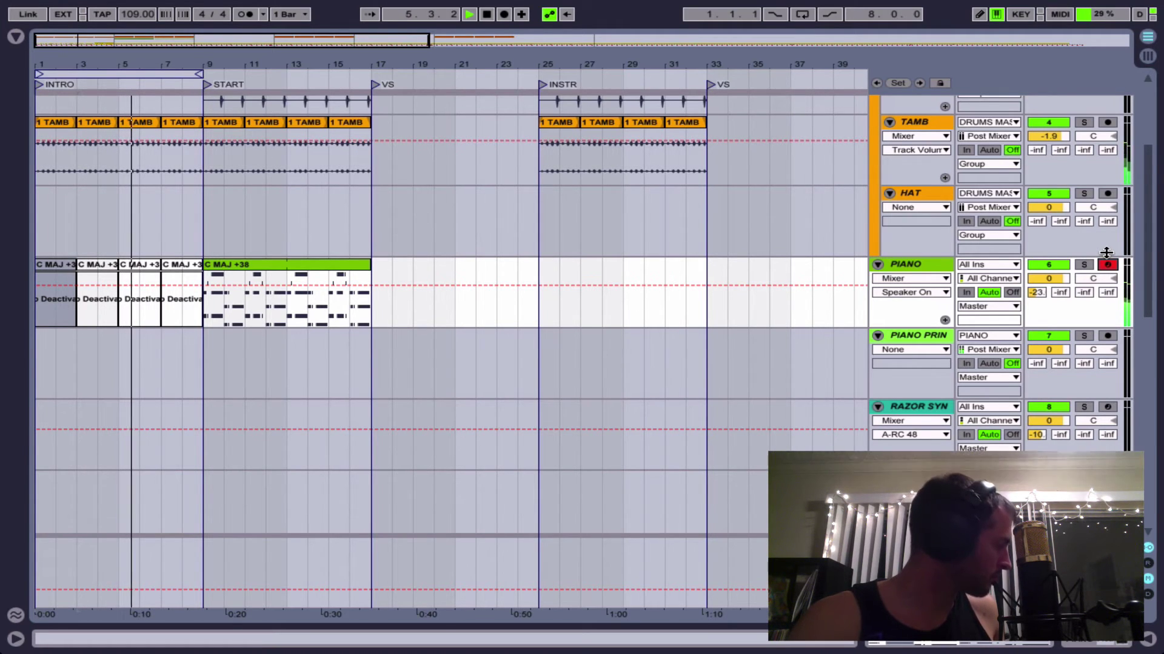
pyautogui.press('space')
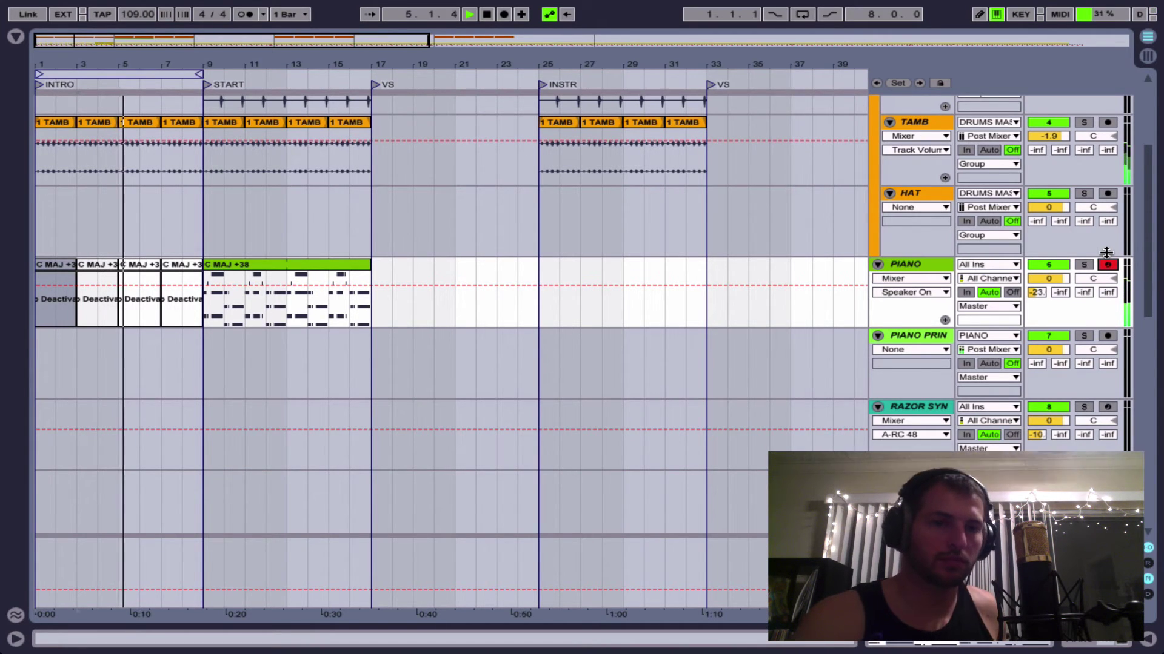
pyautogui.press('space')
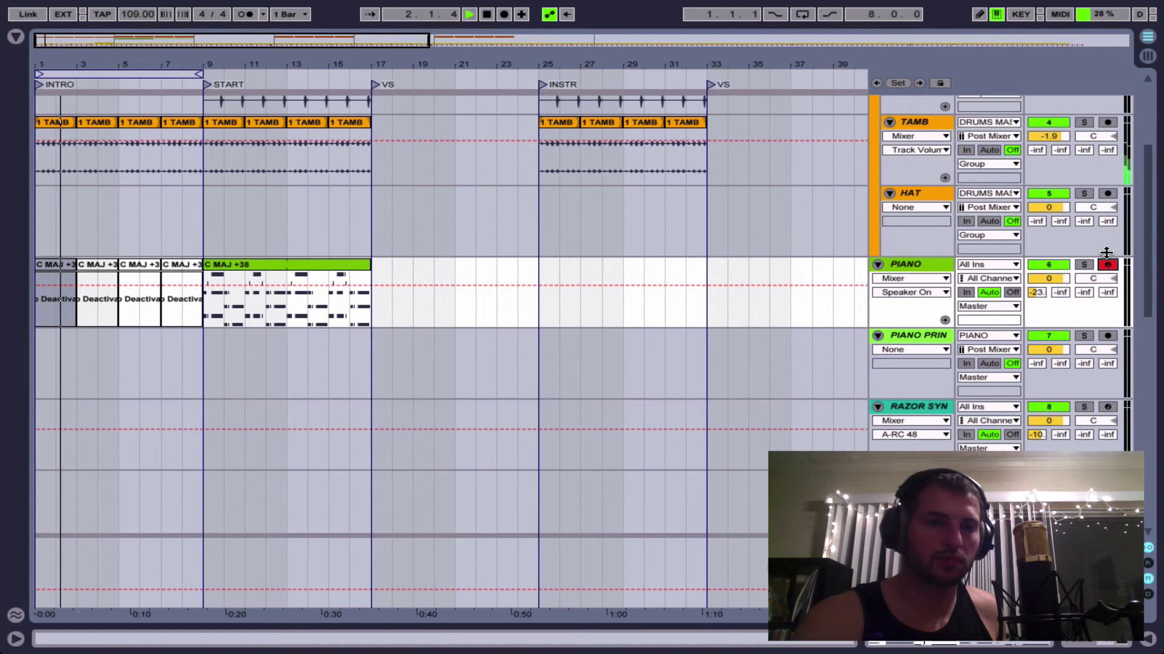
pyautogui.press('space')
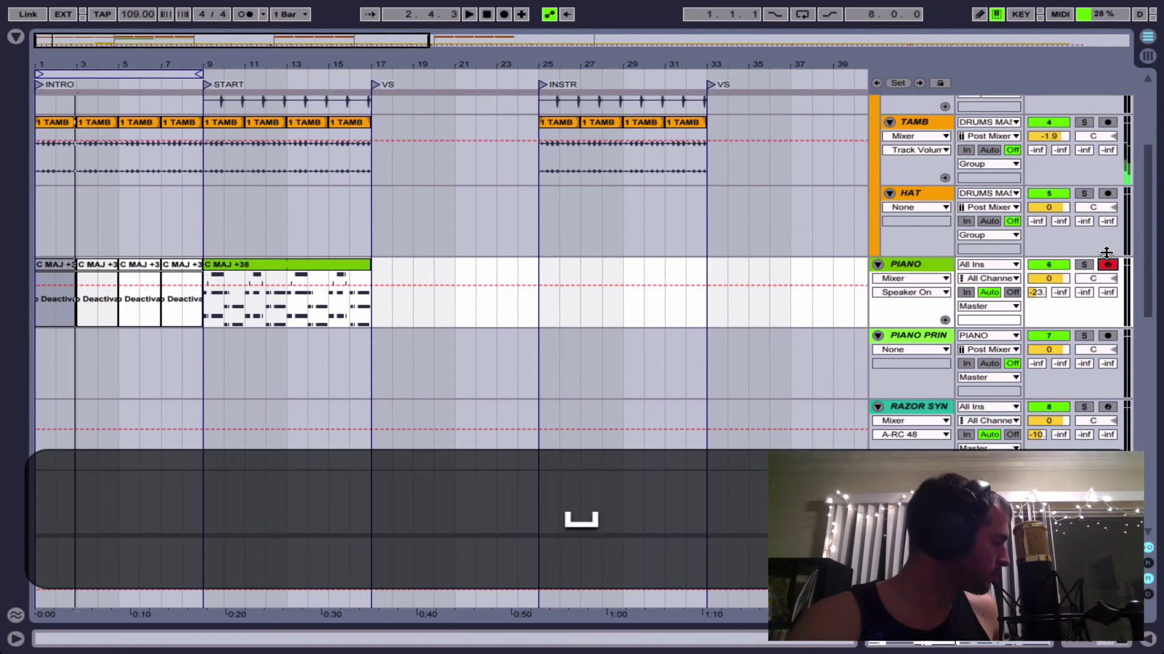
pyautogui.press('space')
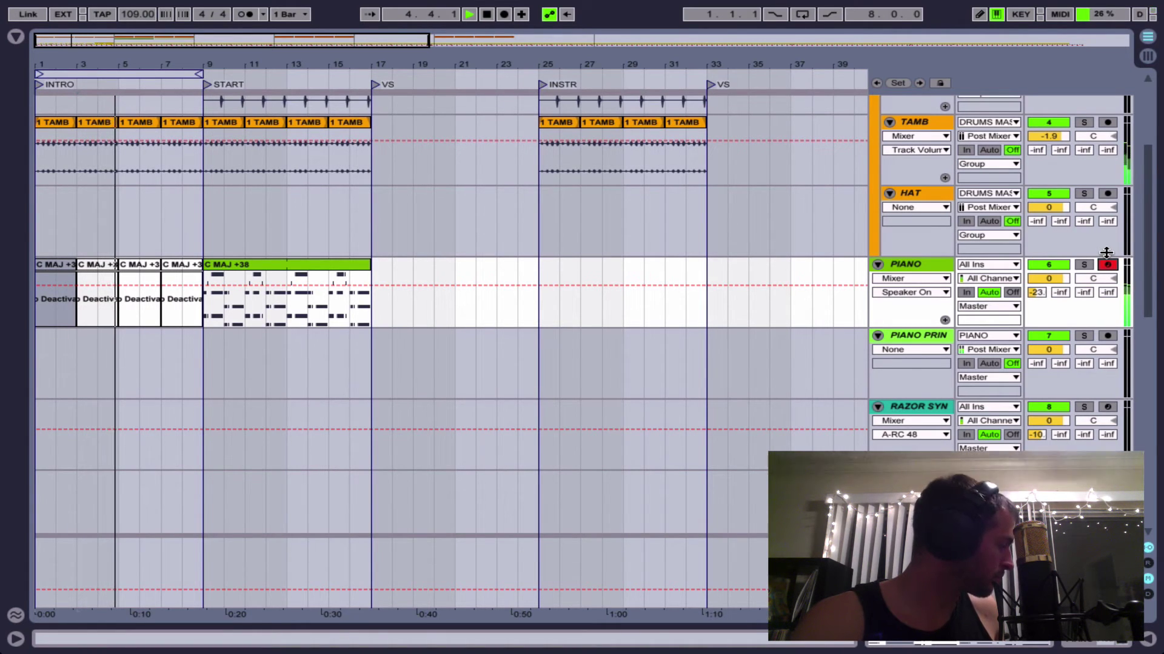
pyautogui.press('space')
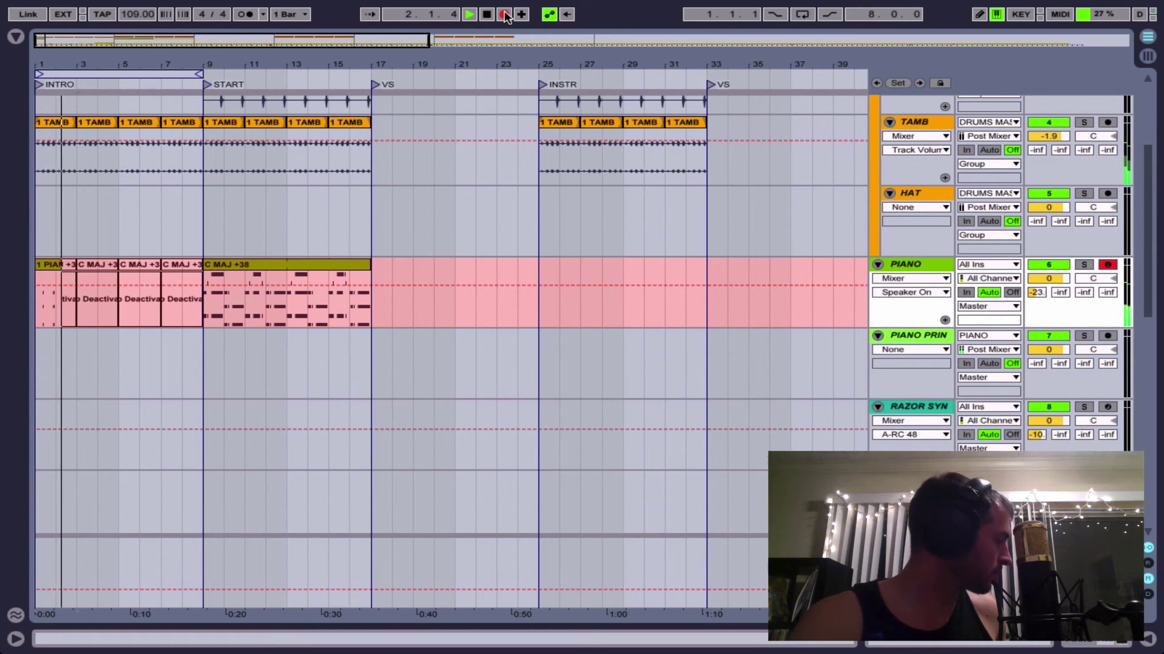
# Re-record the intro piano from 1.1.1 on the PIANO track and trim the new clip to end at 5.1.1.
pyautogui.press('space')
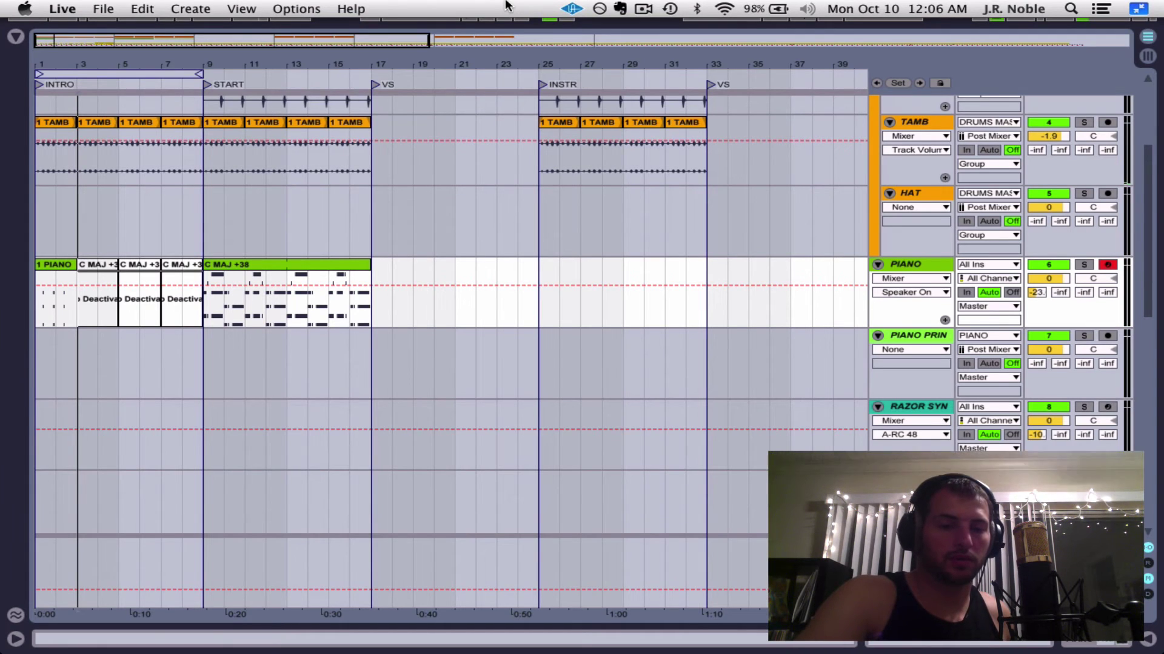
pyautogui.press('super+z')
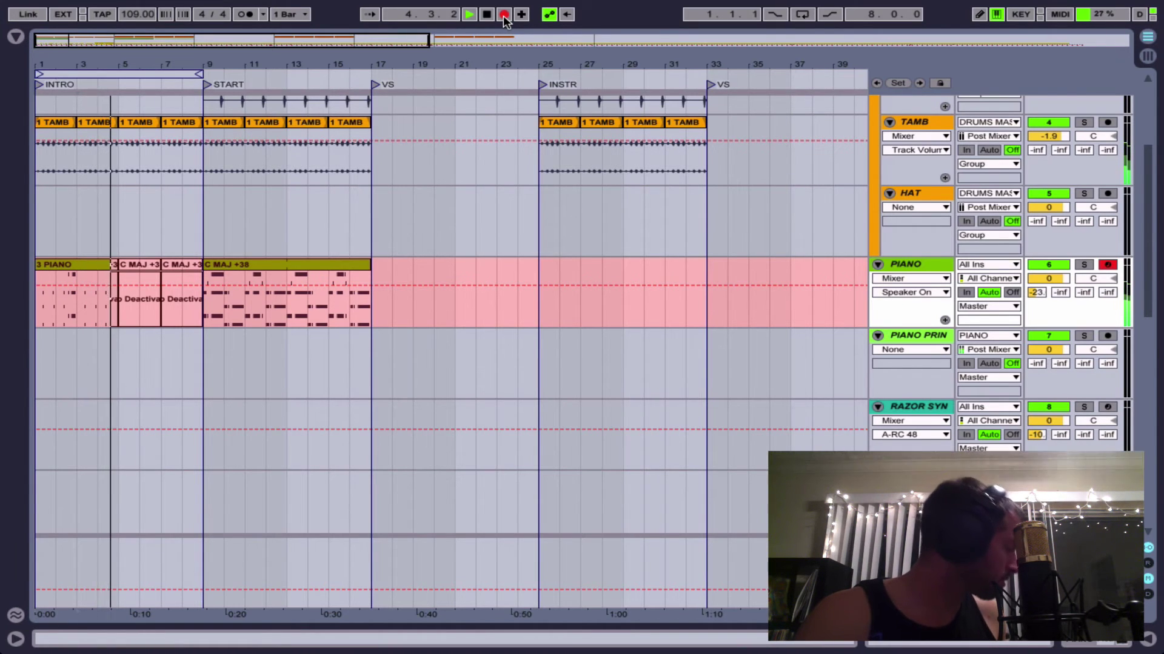
pyautogui.press('space')
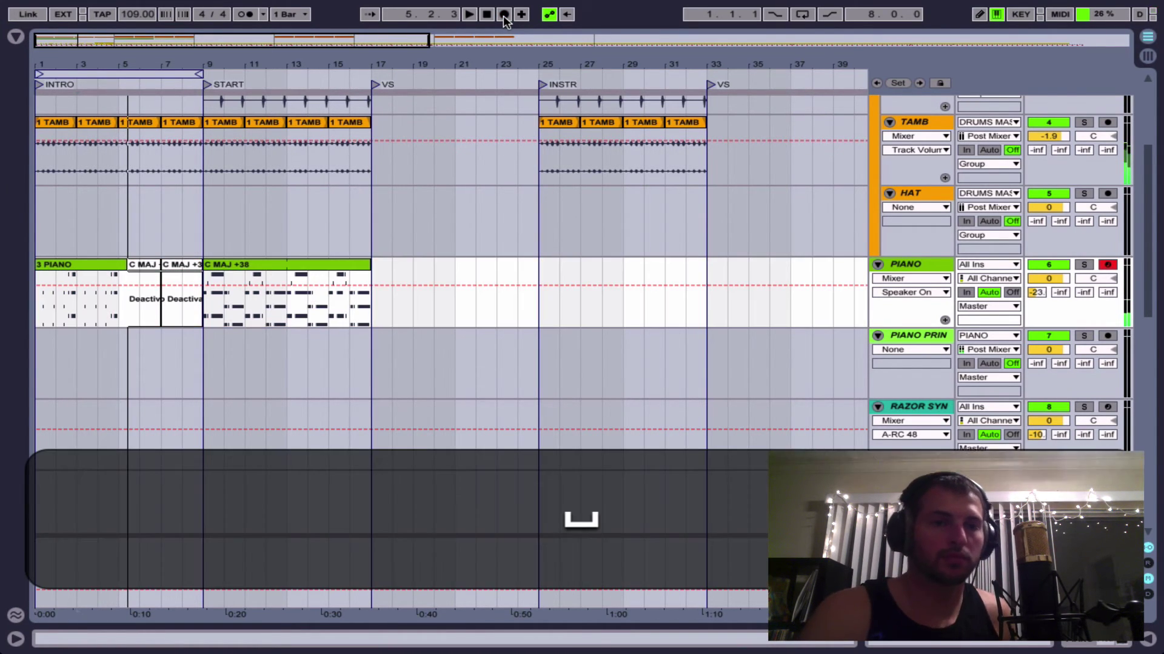
pyautogui.moveTo(121, 262); pyautogui.dragTo(118, 262)
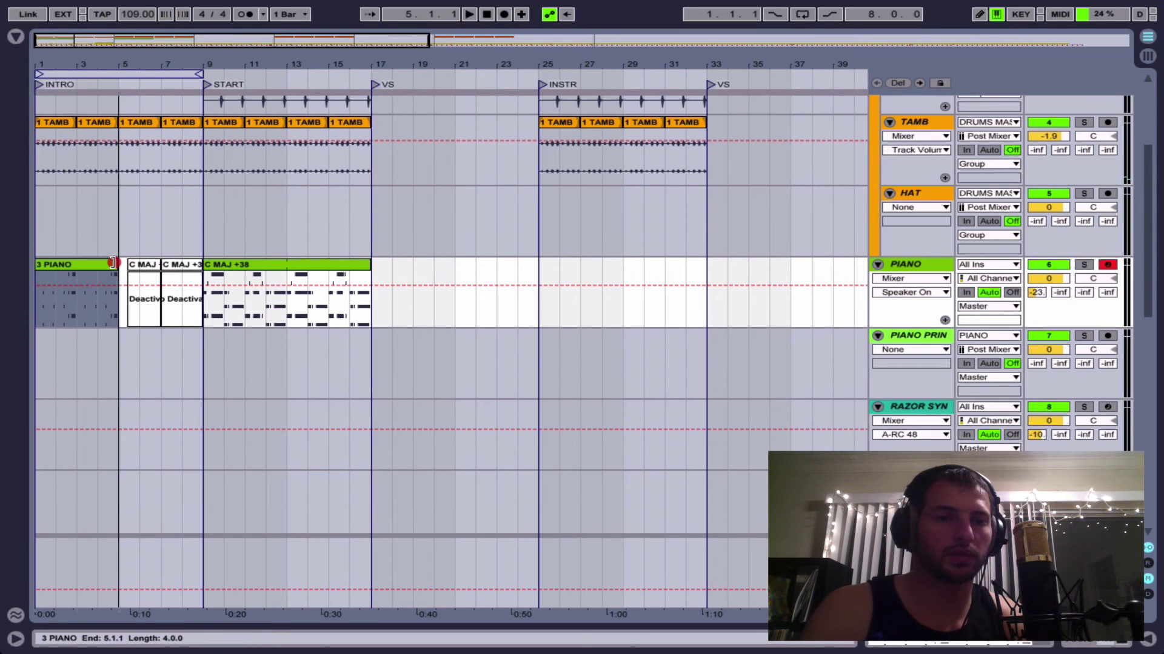
# Audition the trimmed piano clip and the rest of the intro from 1.1.1.
pyautogui.click(105, 262)
pyautogui.press('space')
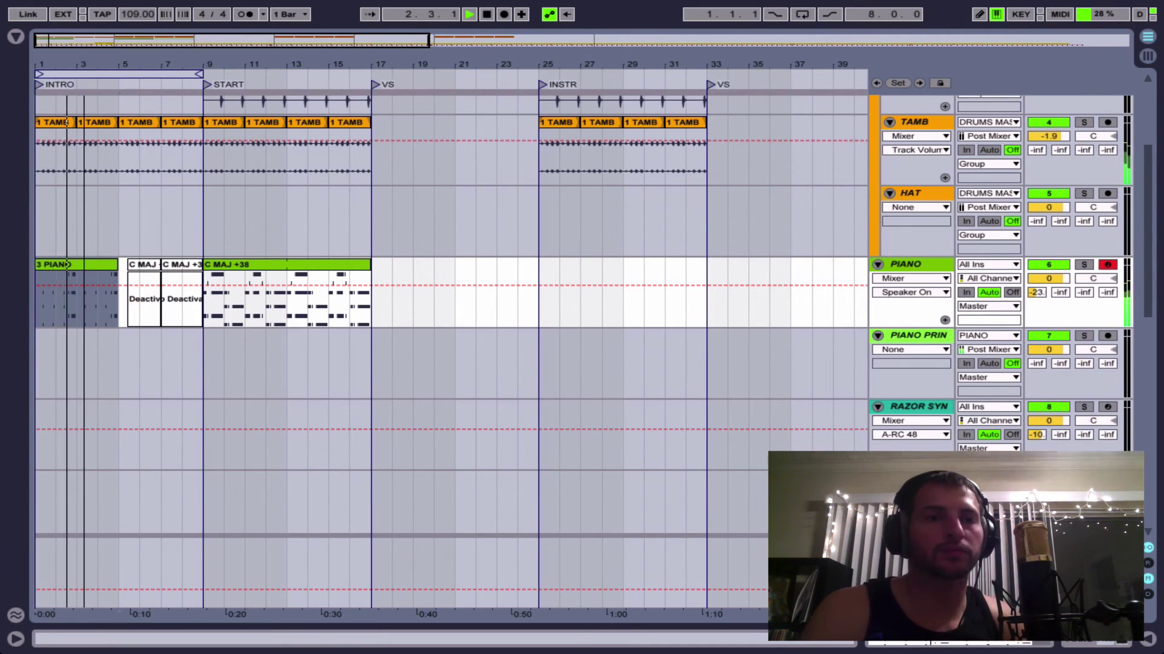
pyautogui.moveTo(84, 43)
pyautogui.mouseDown()
pyautogui.moveTo(214, 258)
pyautogui.moveTo(204, 276)
pyautogui.mouseUp()
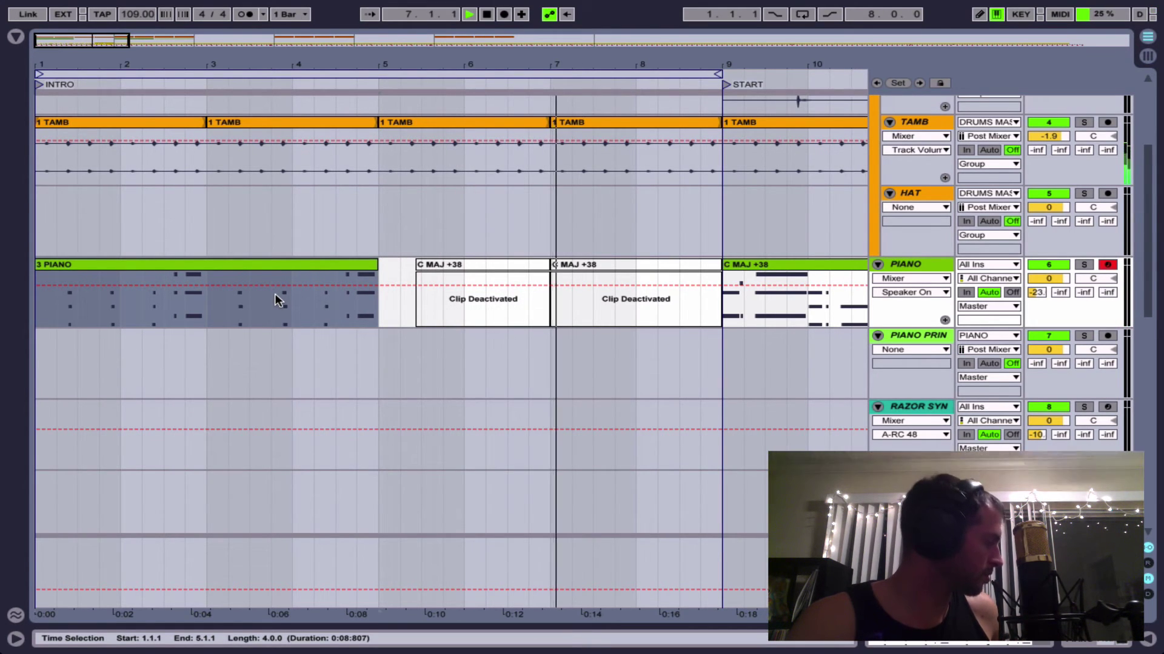
pyautogui.press('space')
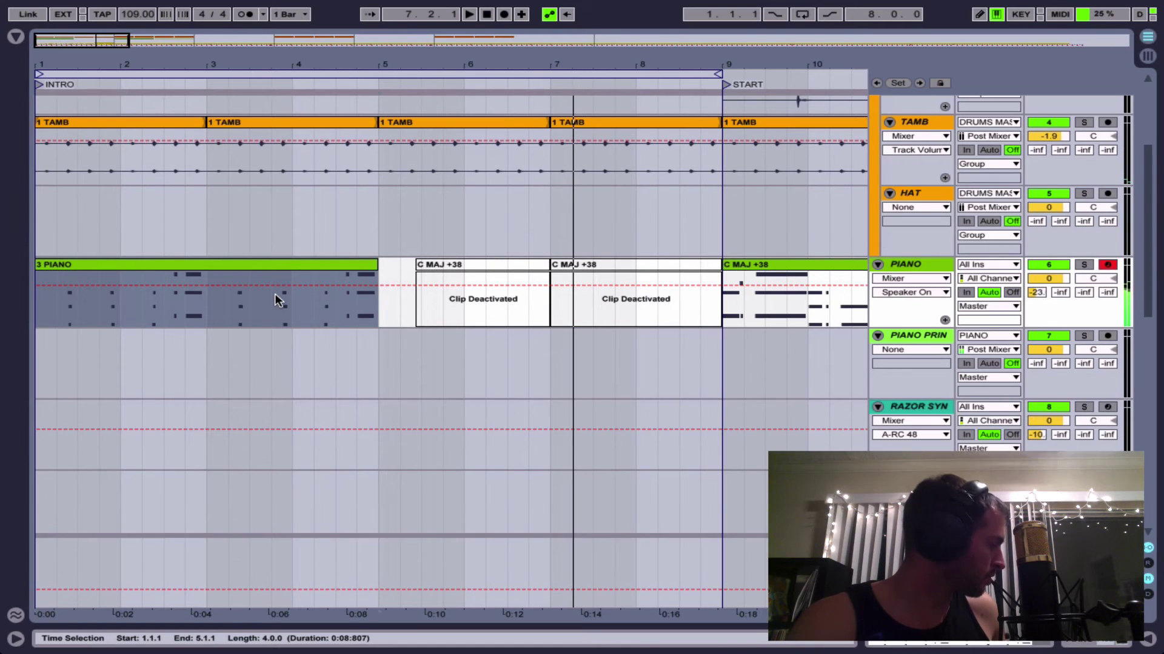
pyautogui.press('space')
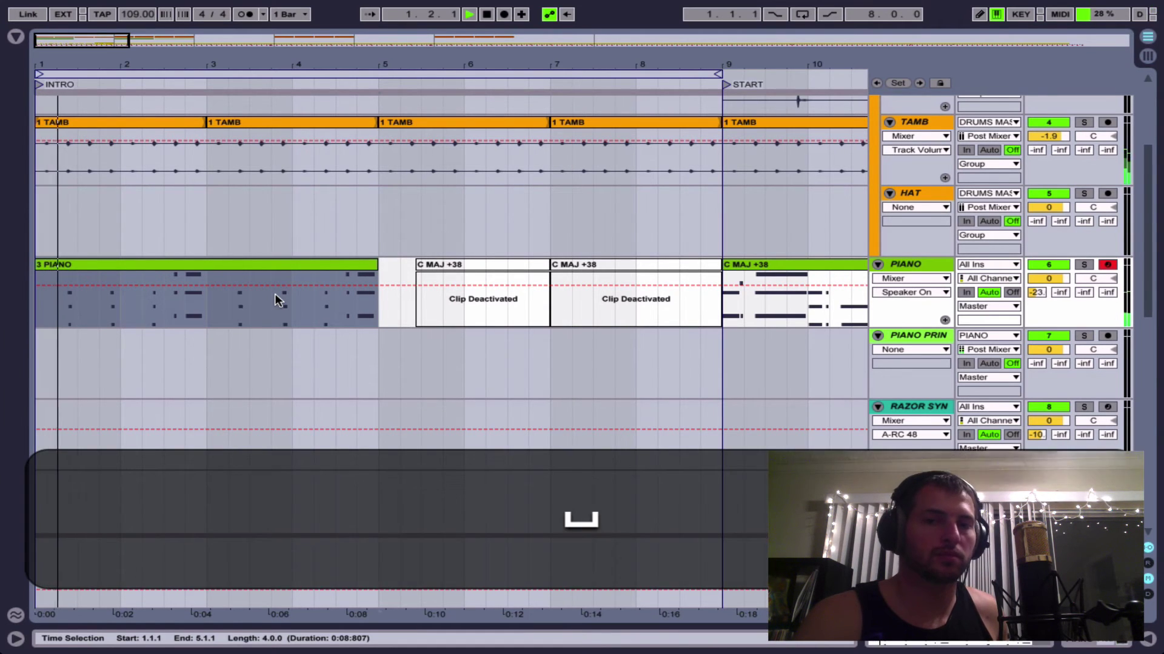
# Rehearse from 5.1.1 and record a second piano clip on the PIANO track up to the START locator.
pyautogui.click(378, 274)
pyautogui.press('space')
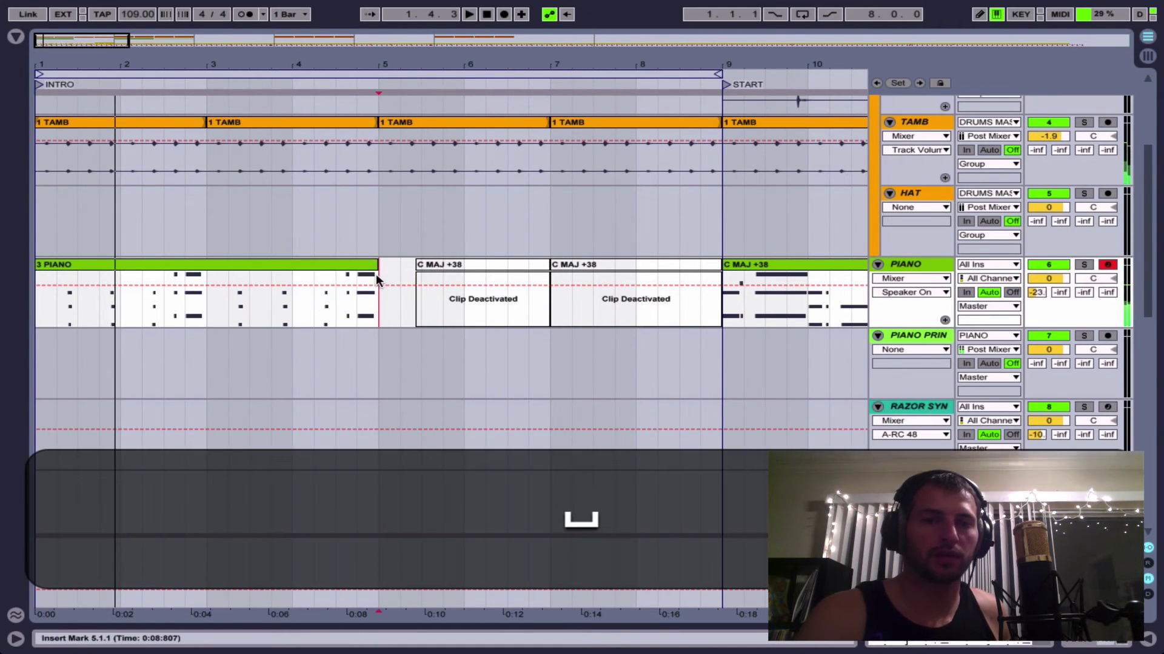
pyautogui.press('space')
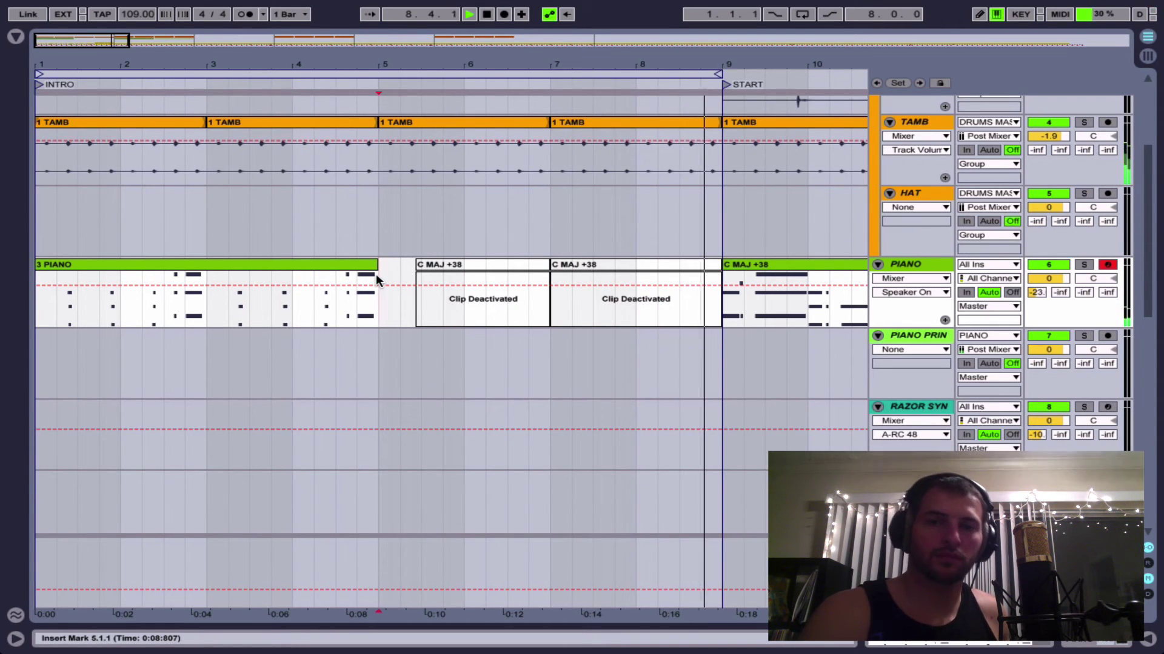
pyautogui.press('space')
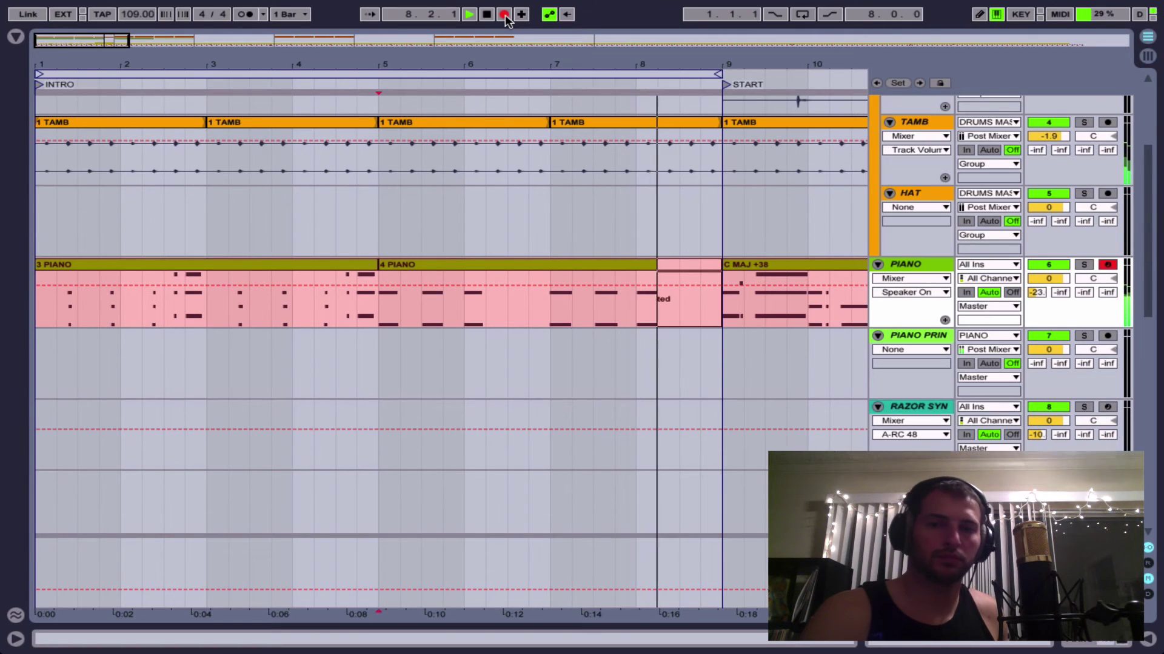
pyautogui.press('space')
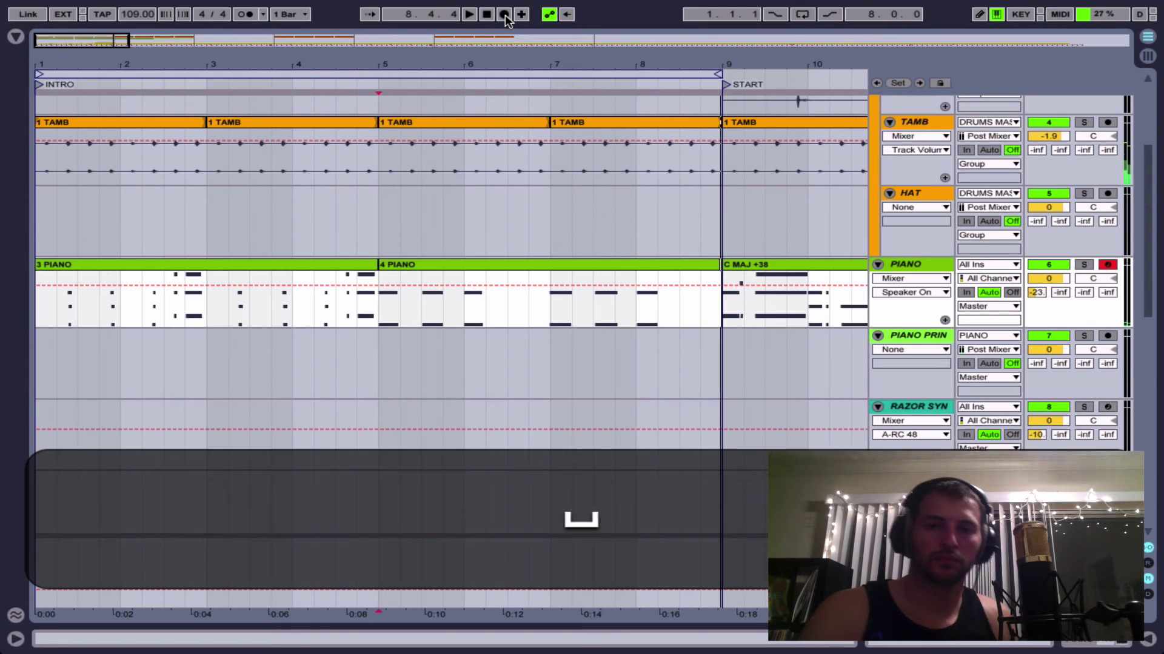
# Align the F2 and C3 notes just after beat 3.3 in the second piano clip to 3.3.1 and play it back.
pyautogui.doubleClick(556, 270)
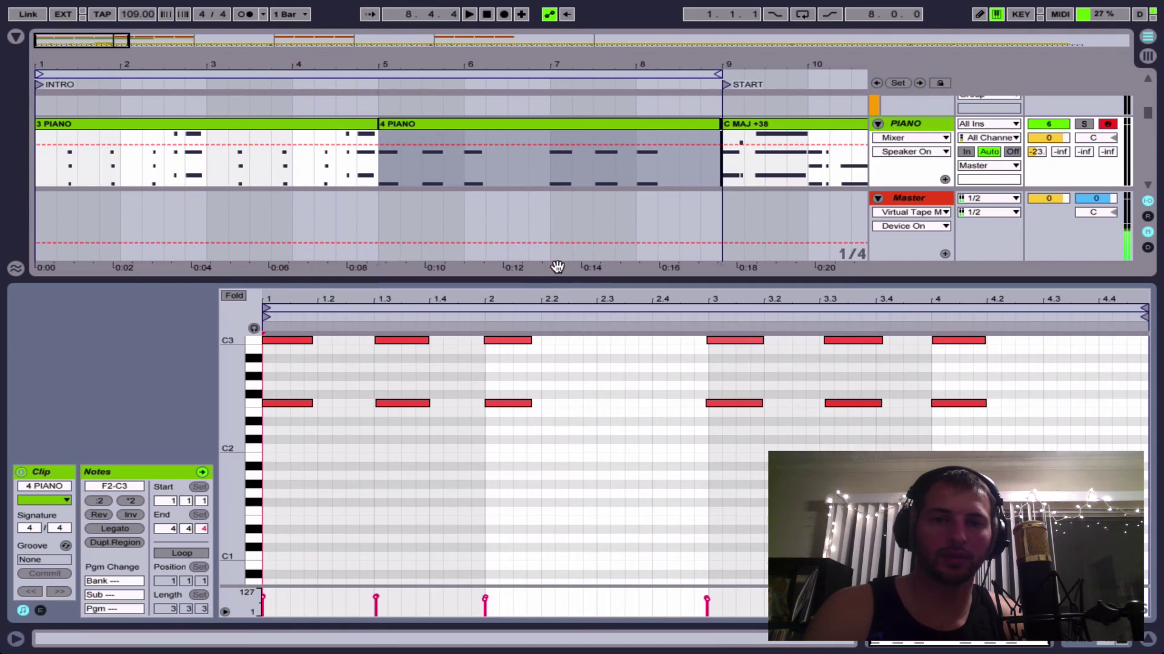
pyautogui.moveTo(848, 442); pyautogui.dragTo(843, 336)
pyautogui.press('Down')
pyautogui.press('Left')
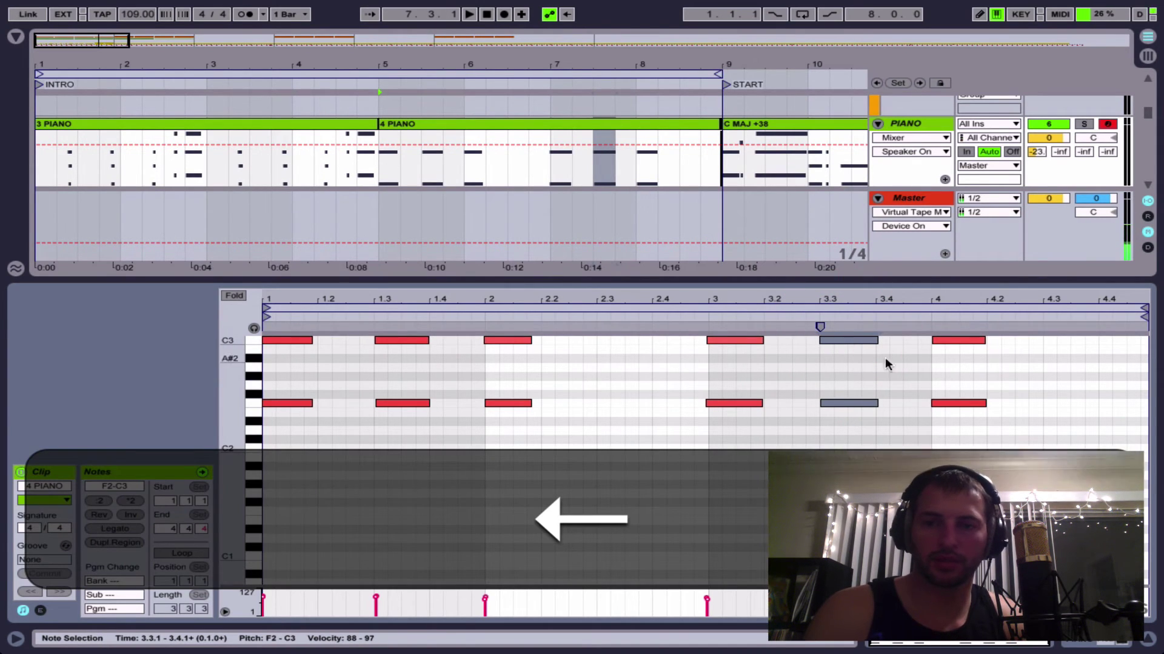
pyautogui.press('space')
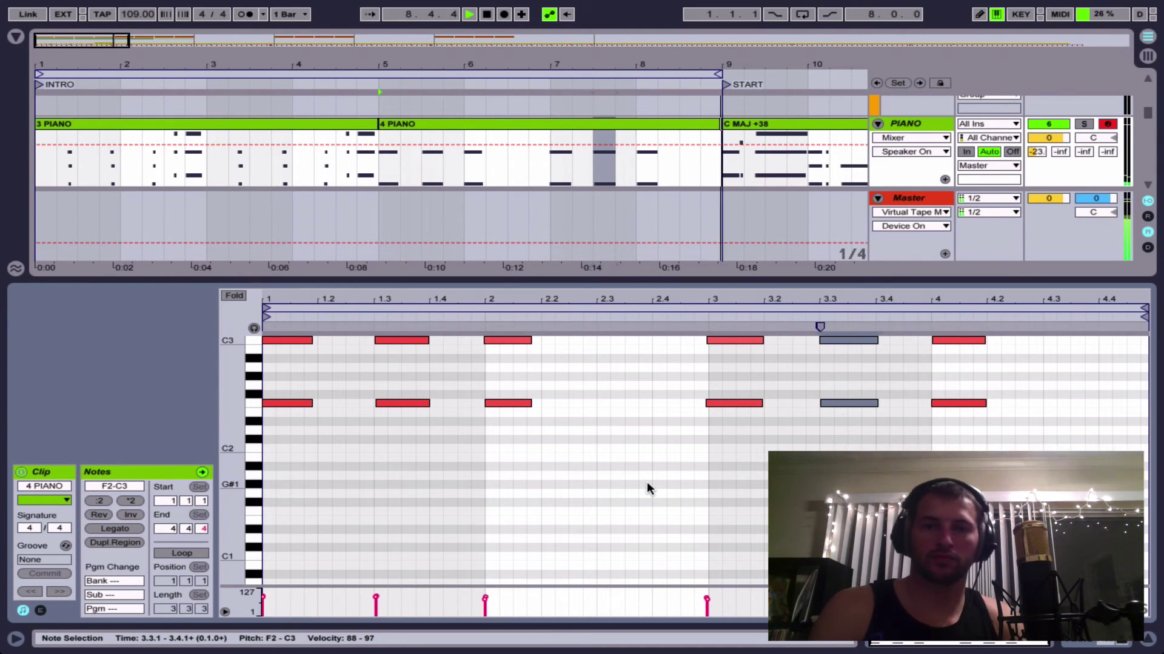
pyautogui.press('space')
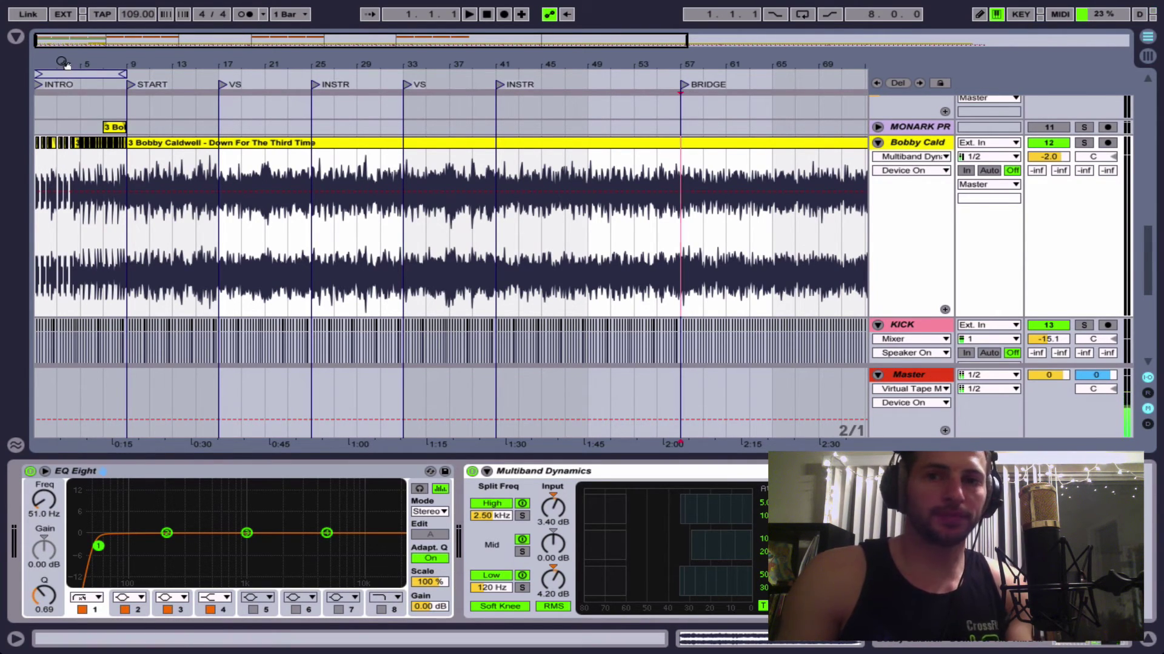
# Split the Bobby Caldwell sample clip at 57.1.1, on the BRIDGE locator.
pyautogui.click(679, 155)
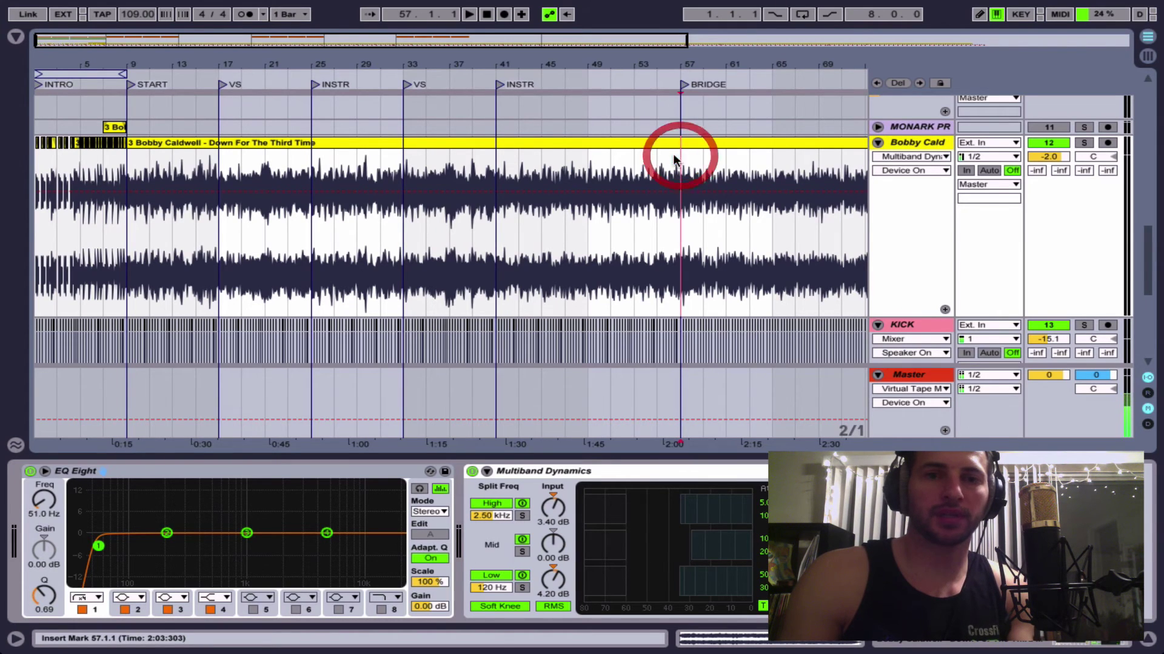
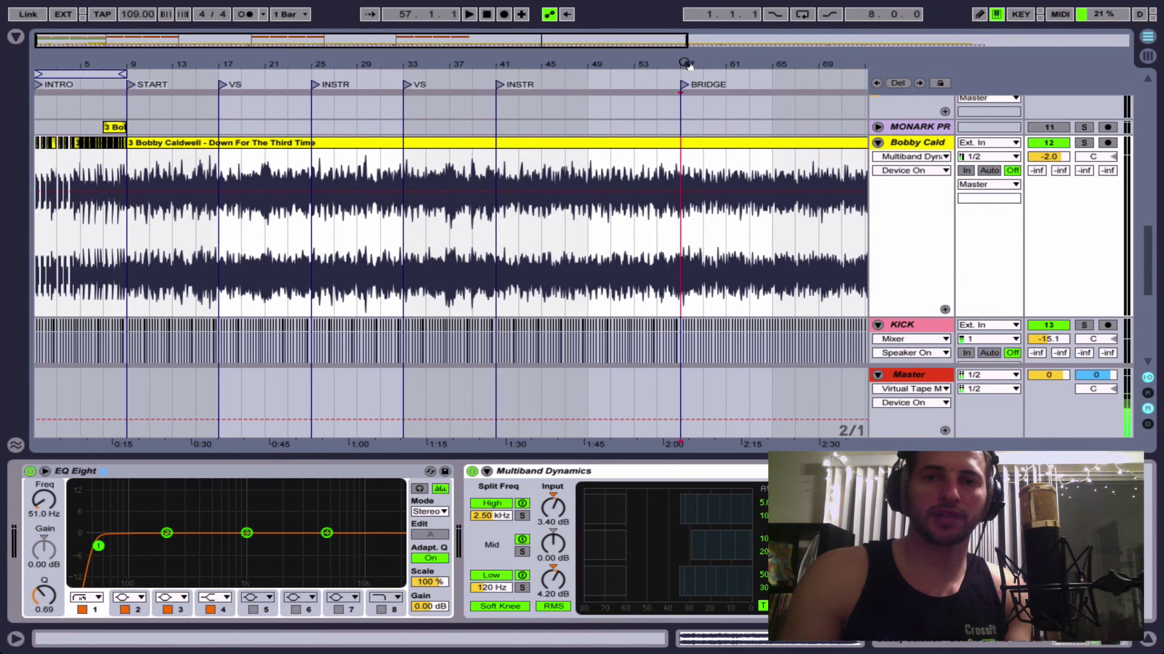
pyautogui.moveTo(685, 63); pyautogui.dragTo(662, 112)
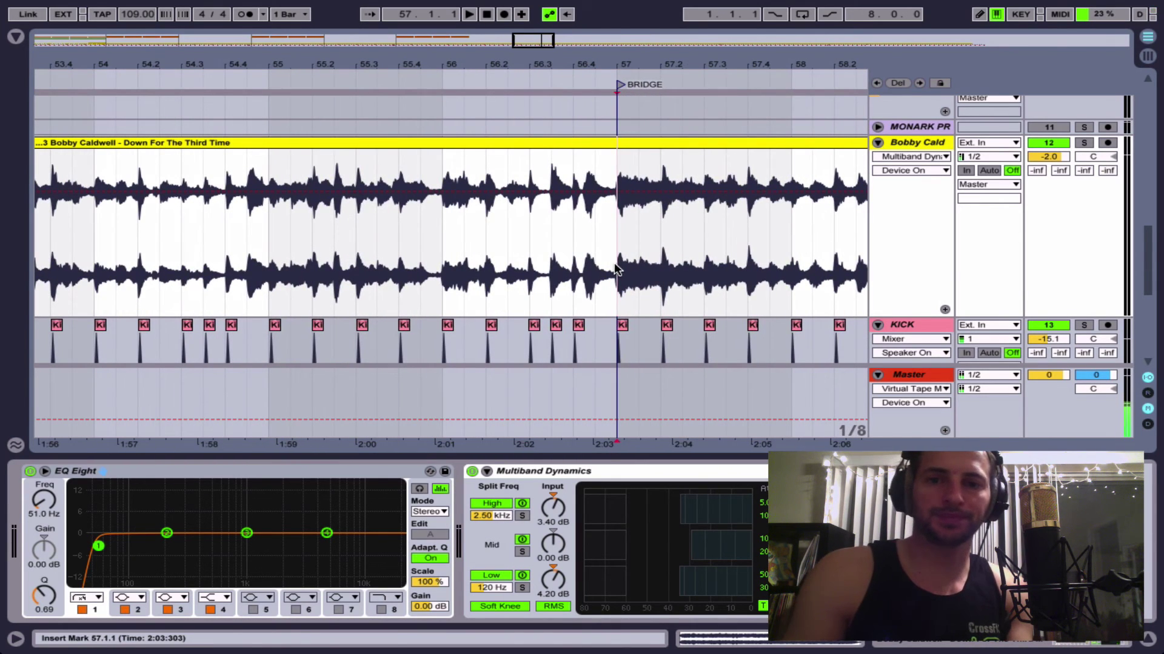
pyautogui.hotkey('ctrl', 'e')
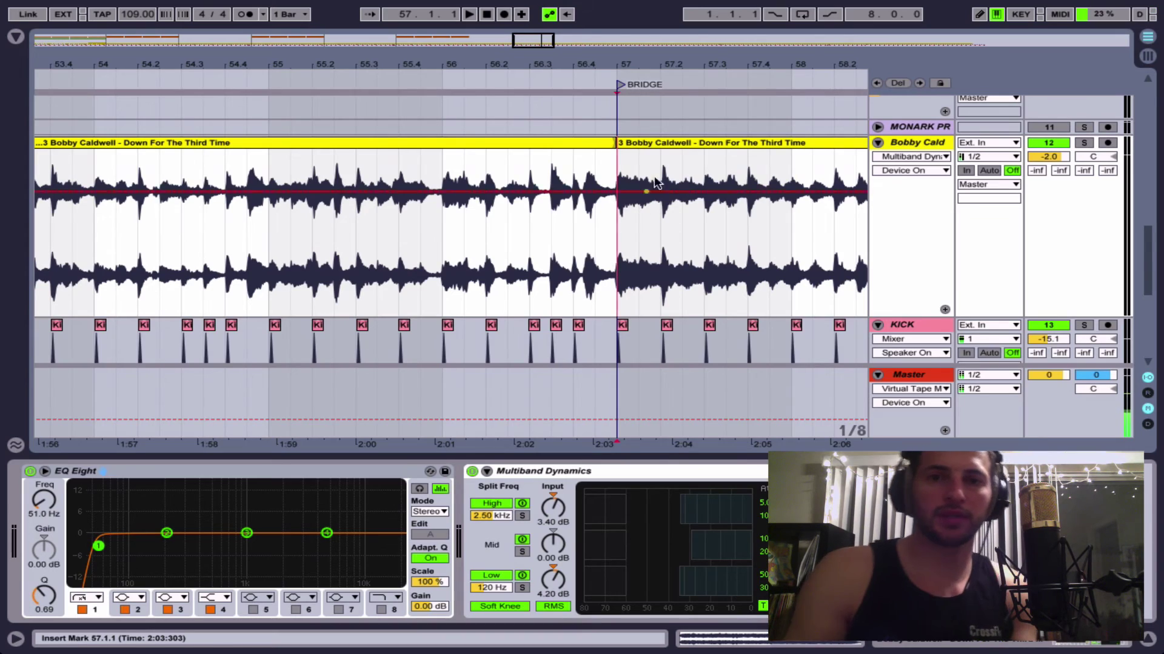
pyautogui.moveTo(634, 66); pyautogui.dragTo(634, 24)
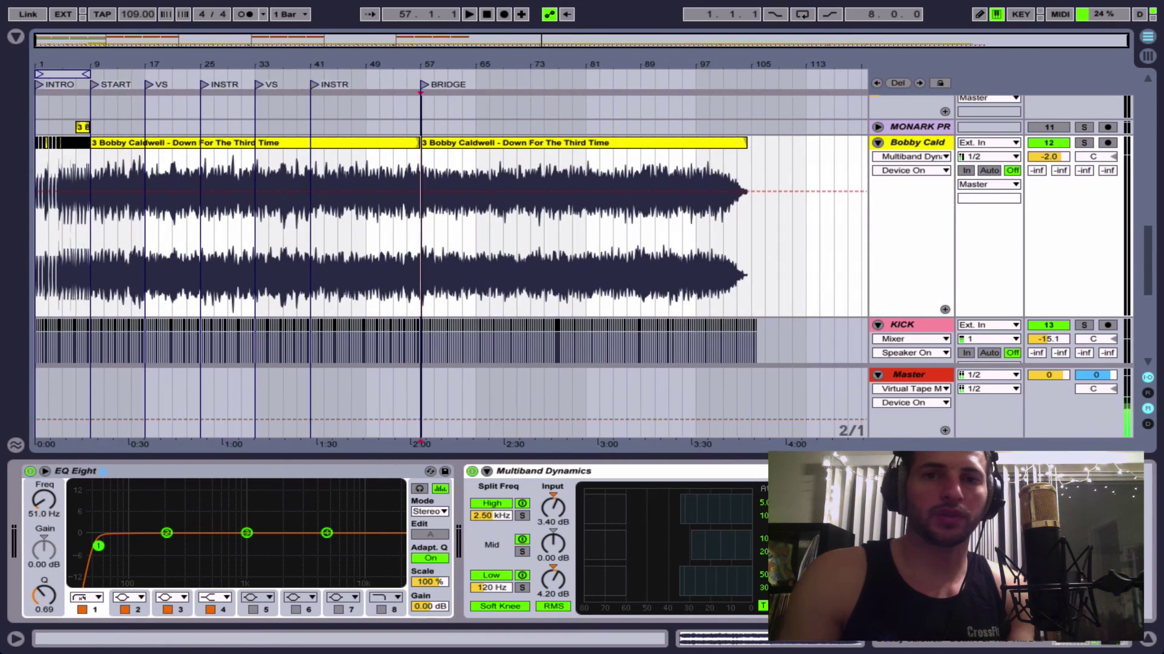
# Select the intro range from 1.1.1 to 9.1.1 across the tracks from TAMB down to Master.
pyautogui.moveTo(53, 61); pyautogui.dragTo(55, 97)
pyautogui.scroll(5, 135, 122)
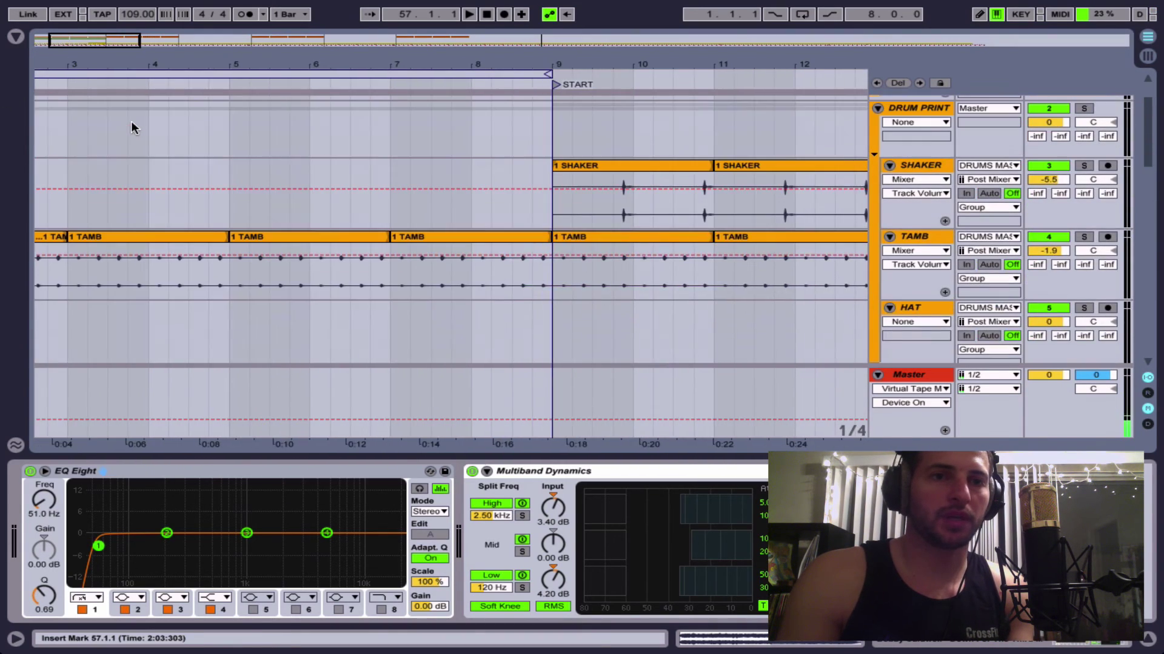
pyautogui.click(60, 236)
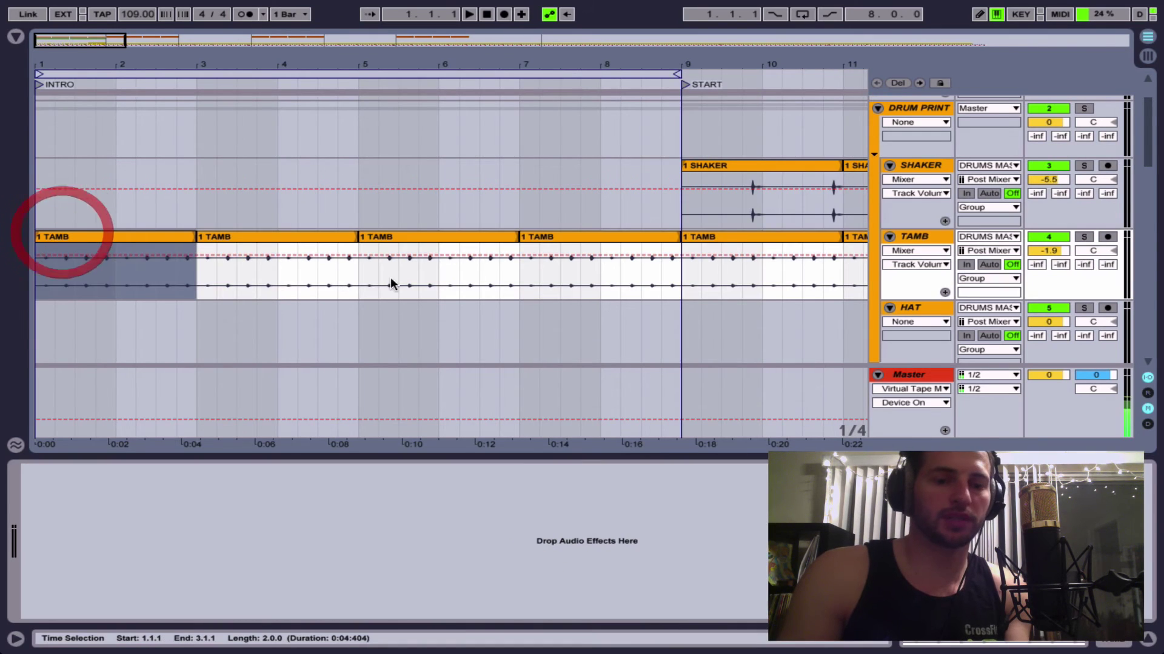
pyautogui.keyDown('shift'); pyautogui.click(568, 239); pyautogui.keyUp('shift')
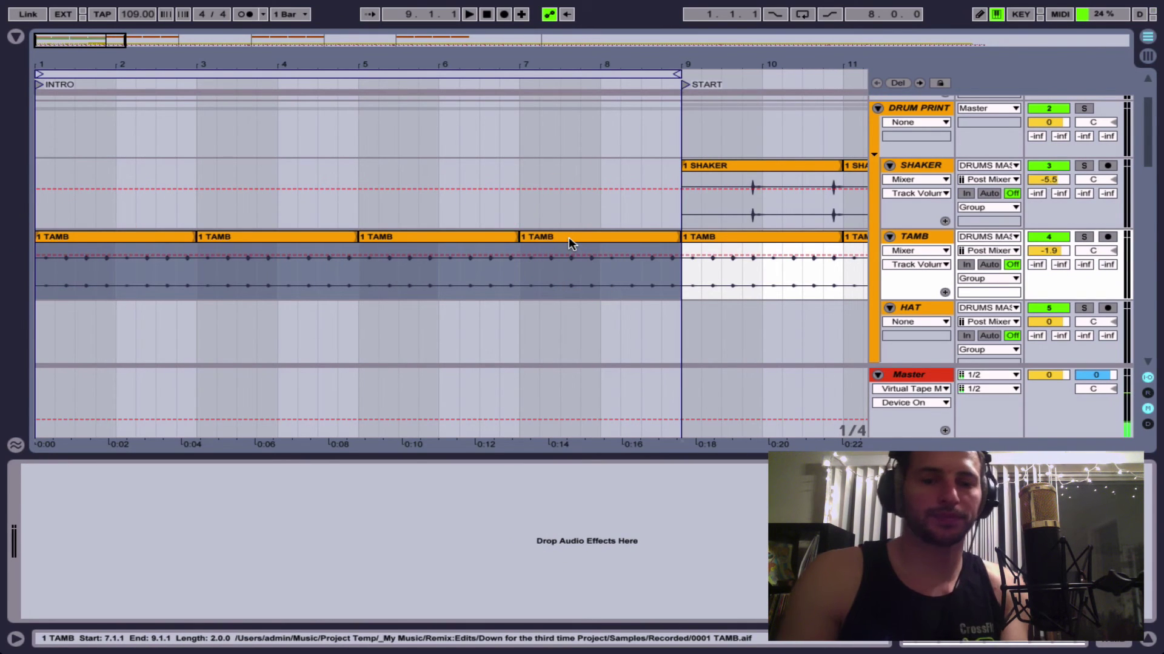
pyautogui.press('Down')
pyautogui.press('Down')
pyautogui.press('Down')
pyautogui.press('Down')
pyautogui.press('Down')
pyautogui.press('Down')
pyautogui.press('Down')
pyautogui.press('Down')
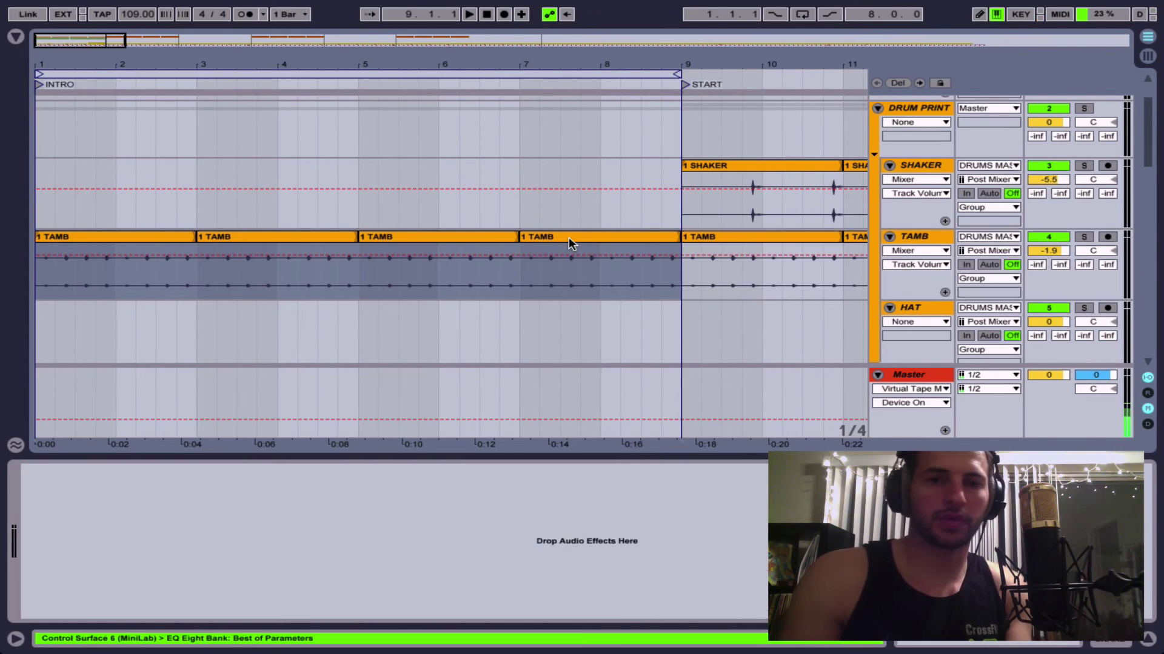
pyautogui.press('Down')
pyautogui.press('Down')
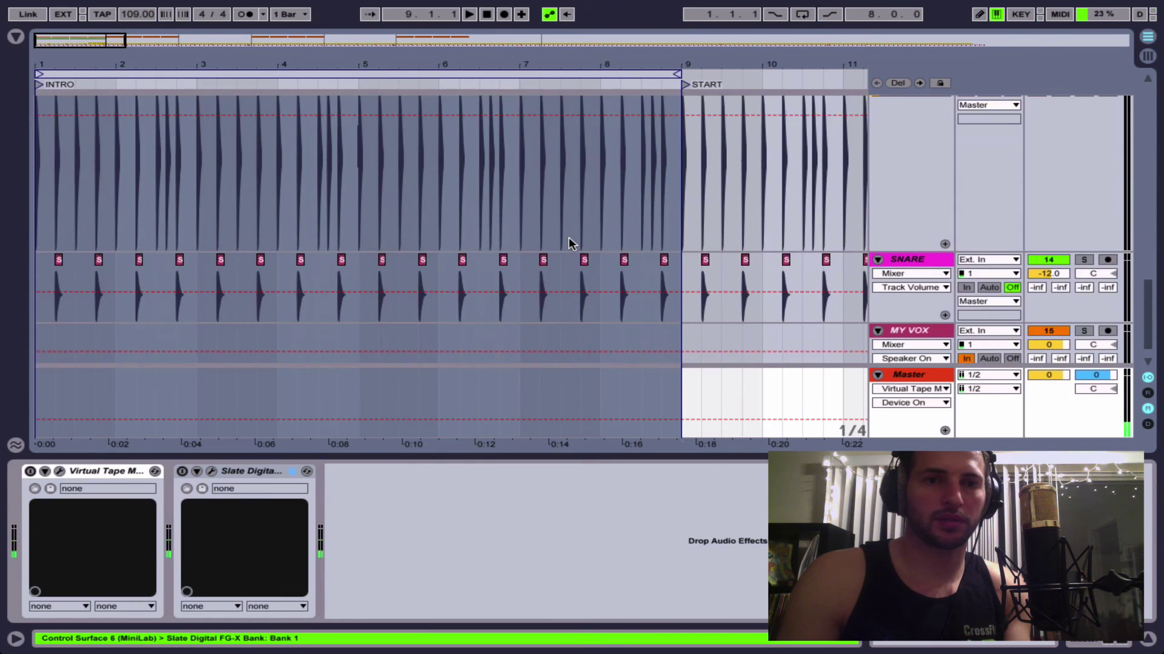
pyautogui.press('Up')
pyautogui.press('Up')
pyautogui.press('Up')
pyautogui.press('Up')
pyautogui.press('Up')
pyautogui.press('Up')
pyautogui.press('Up')
pyautogui.press('Up')
pyautogui.press('Up')
pyautogui.press('Up')
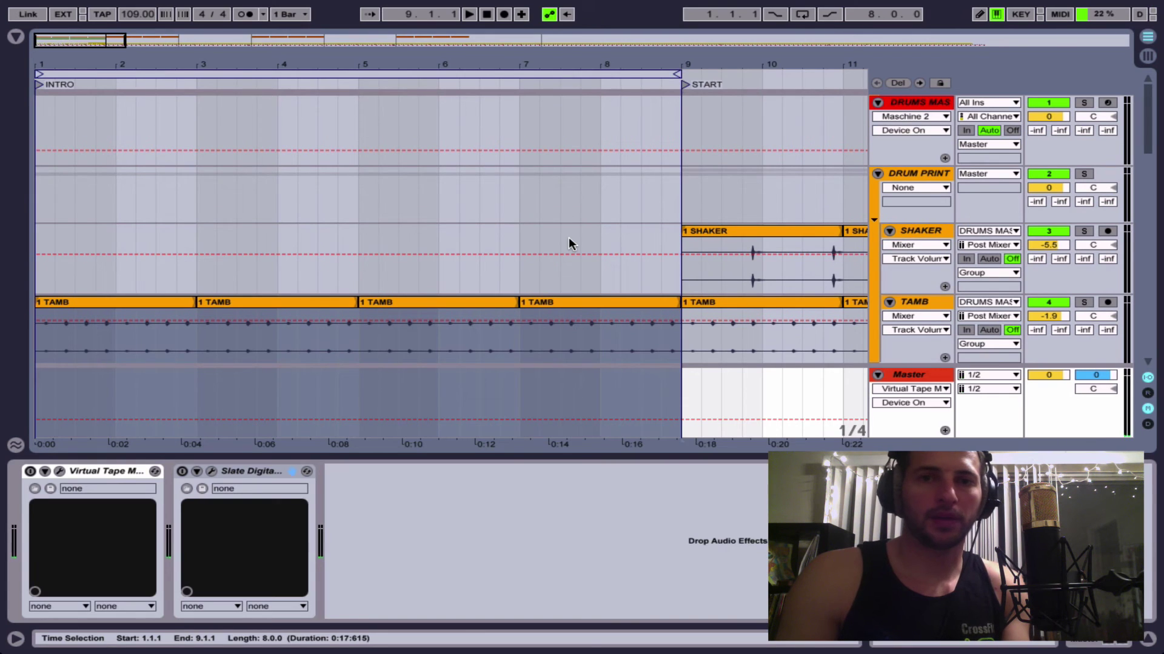
# Copy the intro's time range from 1.1.1 to 9.1.1 across all tracks.
pyautogui.click(444, 74)
pyautogui.rightClick(444, 74)
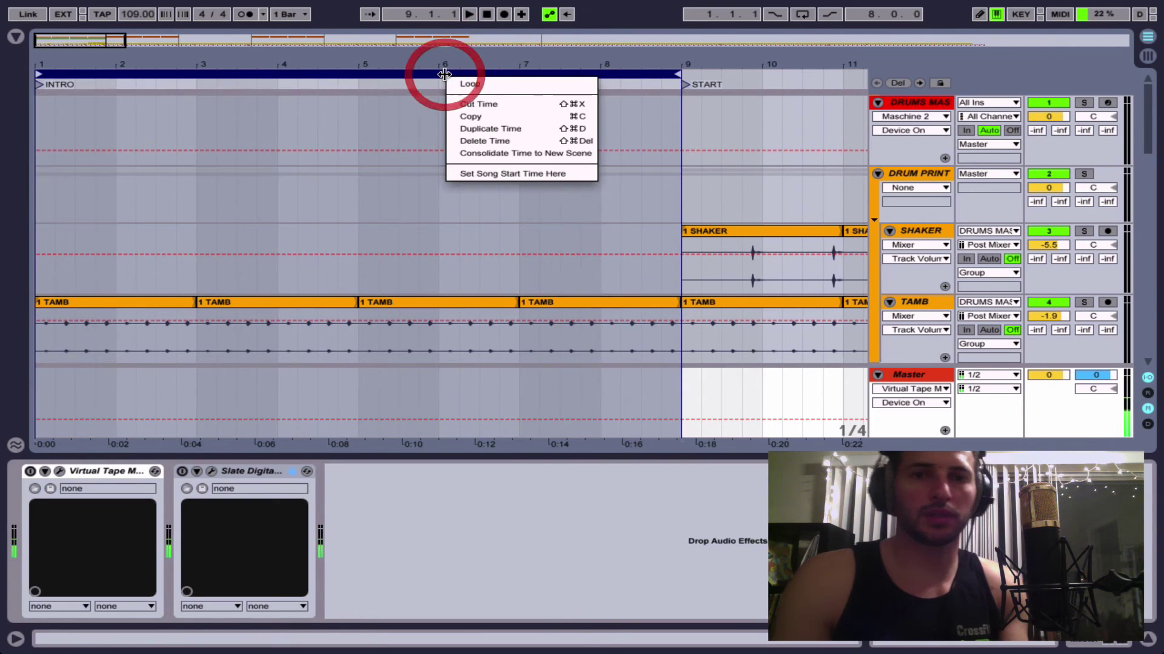
pyautogui.click(418, 74)
pyautogui.hscroll(10, 470, 179)
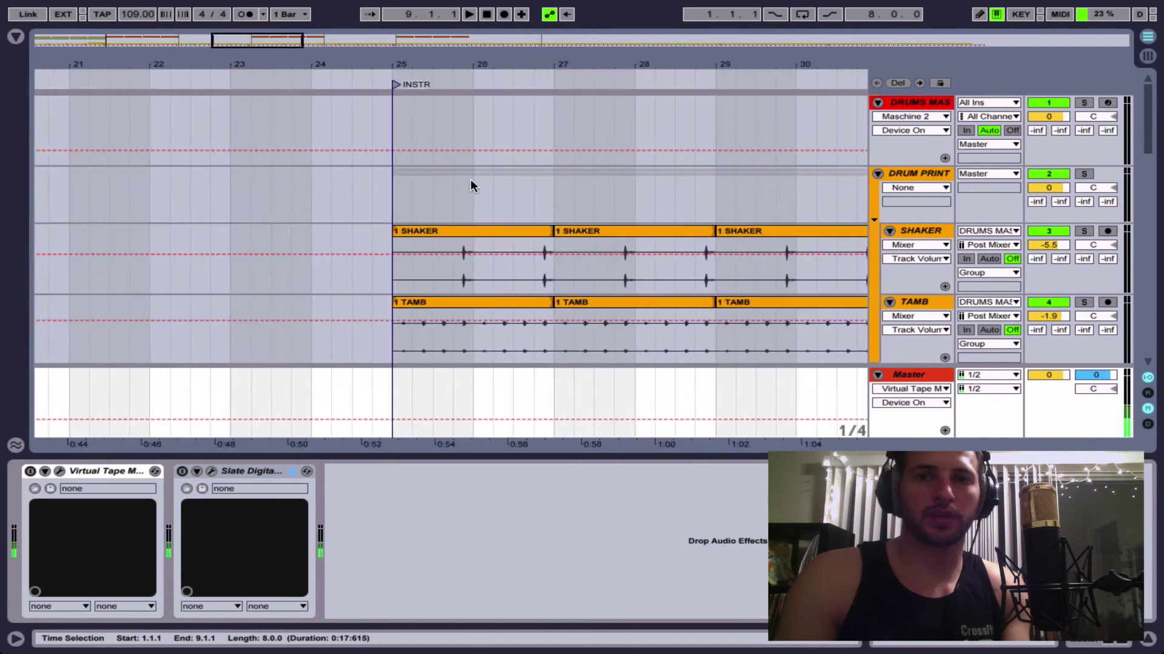
pyautogui.hscroll(8, 470, 179)
pyautogui.hscroll(8, 470, 179)
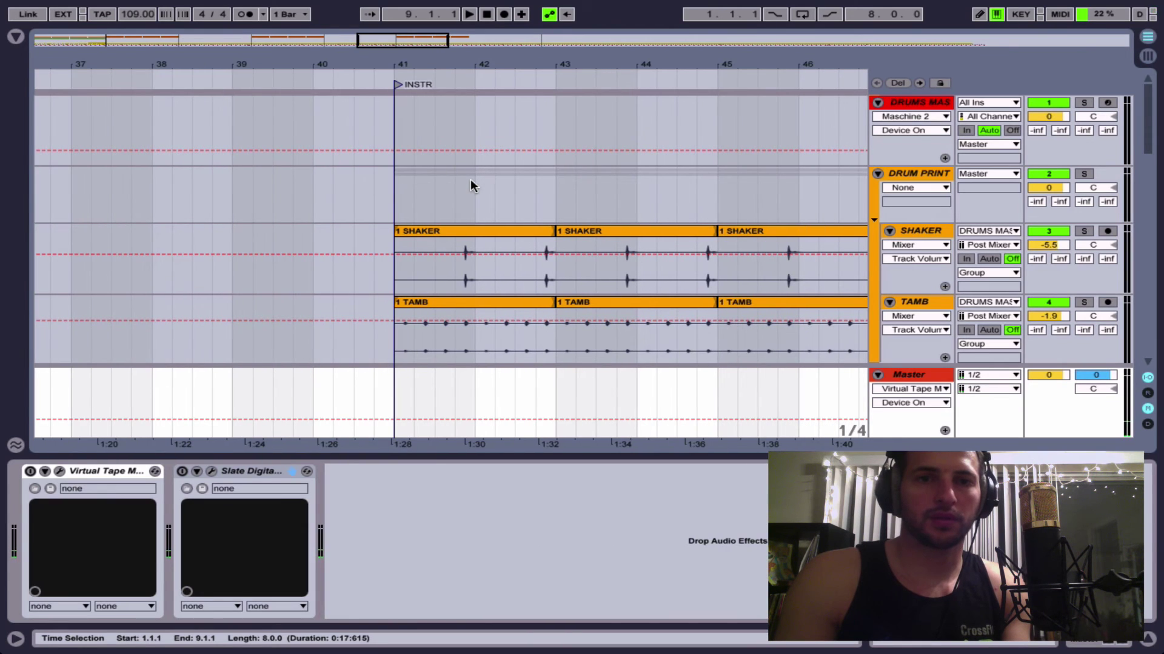
pyautogui.scroll(-6, 446, 112)
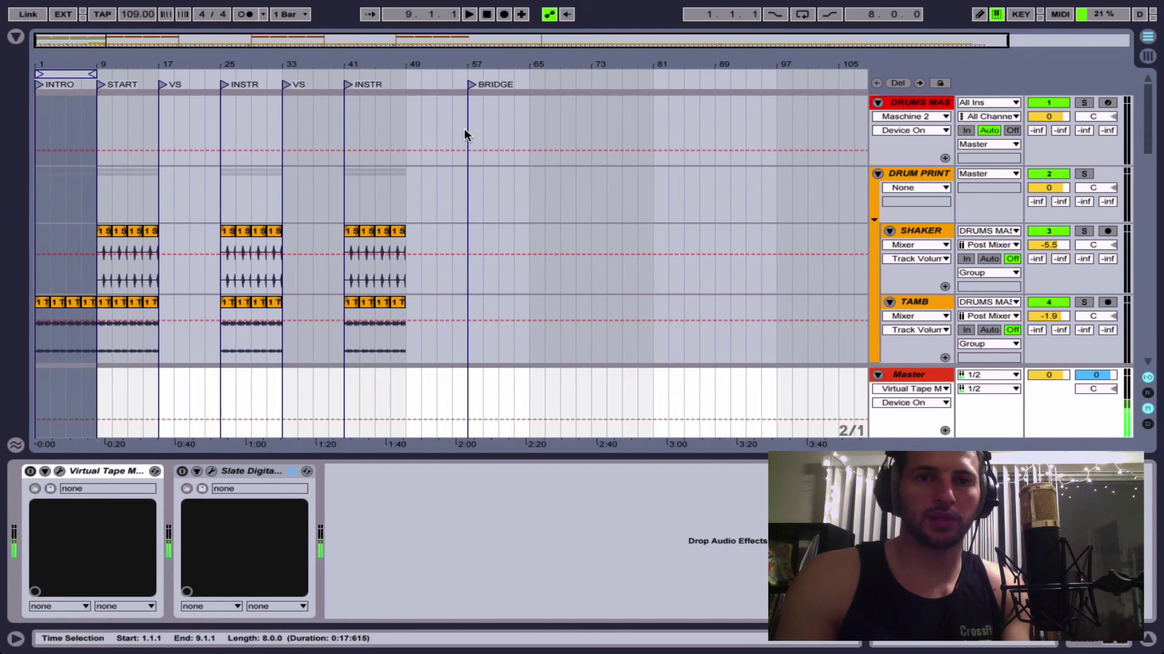
# Loop the 16 bars from 57.1.1 to 73.1.1, starting on the BRIDGE locator.
pyautogui.click(470, 95)
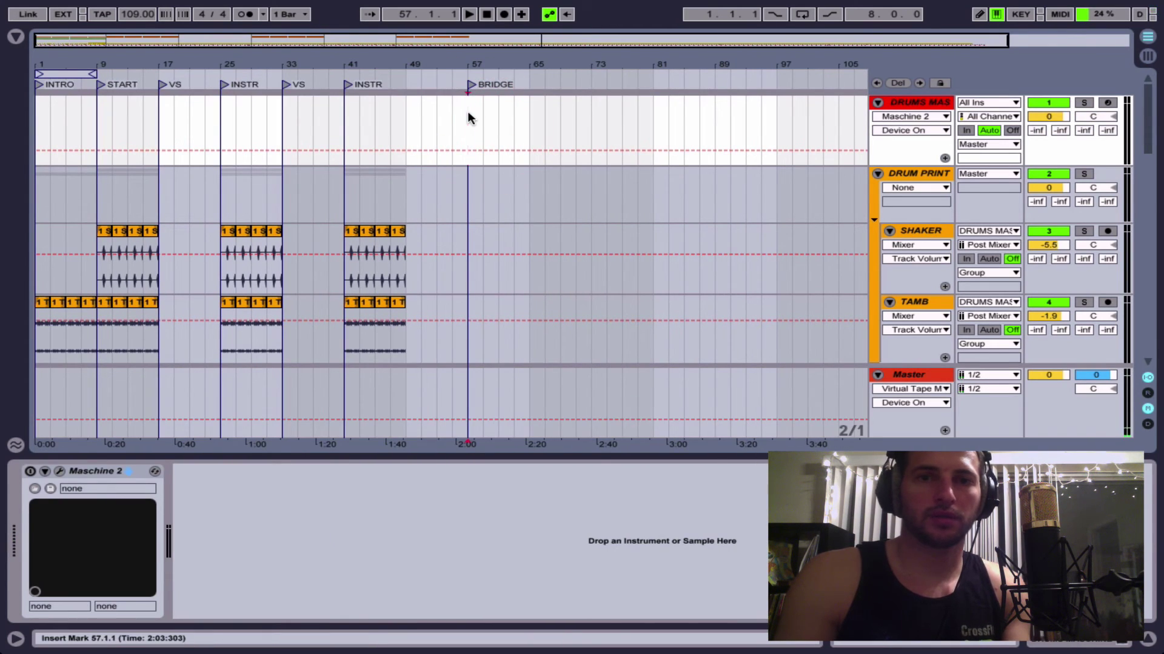
pyautogui.moveTo(468, 117); pyautogui.dragTo(586, 117)
pyautogui.hotkey('ctrl', 'l')
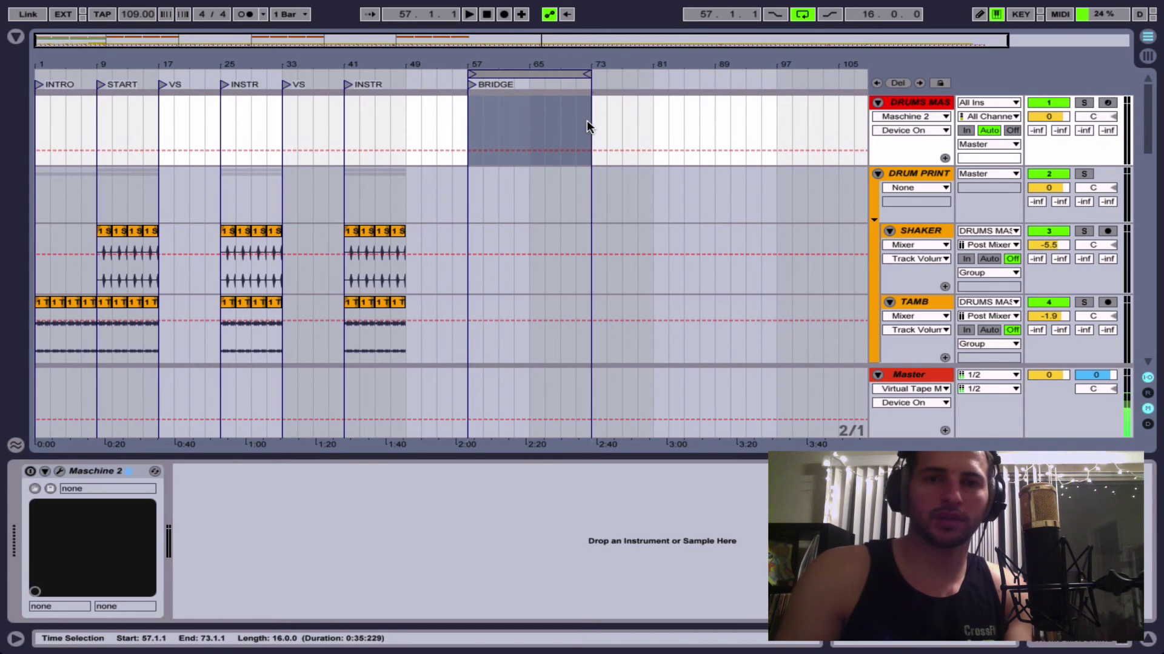
pyautogui.press('Down')
pyautogui.press('Down')
pyautogui.press('Down')
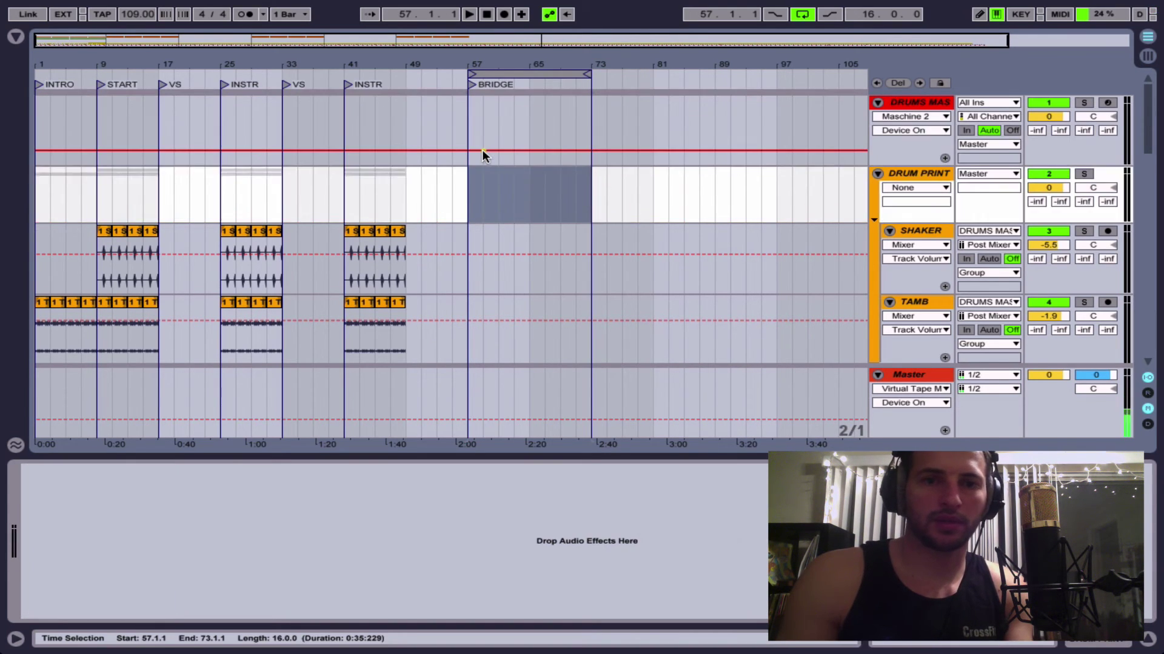
# Paste the copied intro time at 57.1.1 and check the inserted clips on the sample and kick tracks.
pyautogui.rightClick(498, 76)
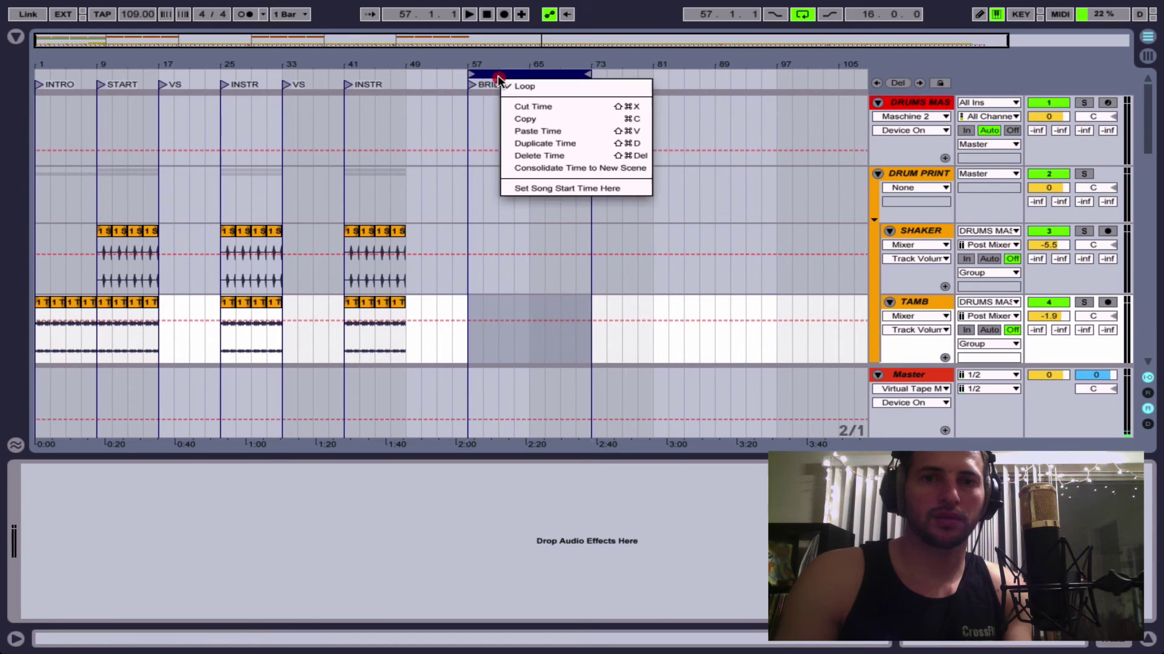
pyautogui.click(569, 129)
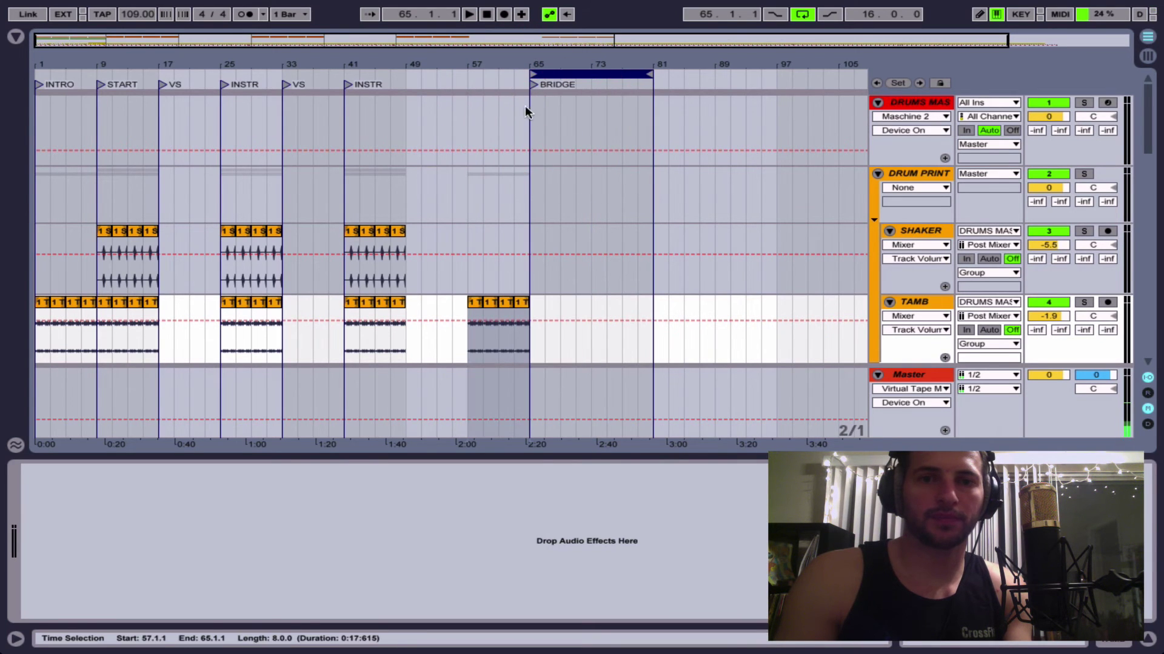
pyautogui.press('z')
pyautogui.scroll(-10, 482, 121)
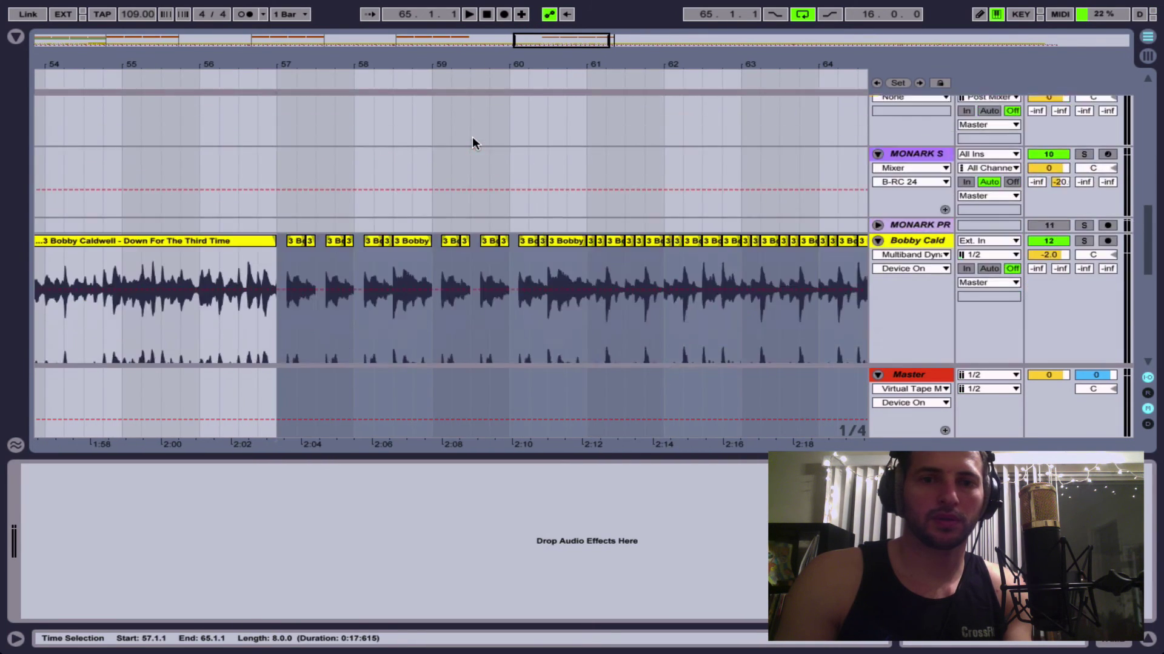
pyautogui.scroll(8, 471, 136)
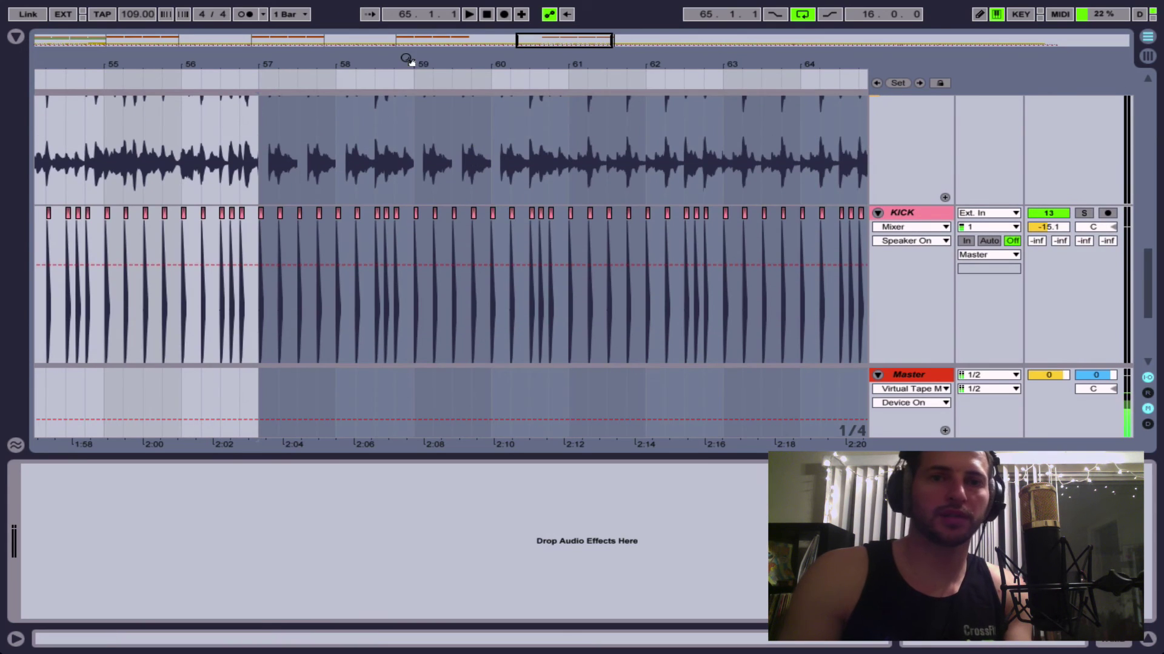
pyautogui.press('x')
pyautogui.scroll(-5, 454, 170)
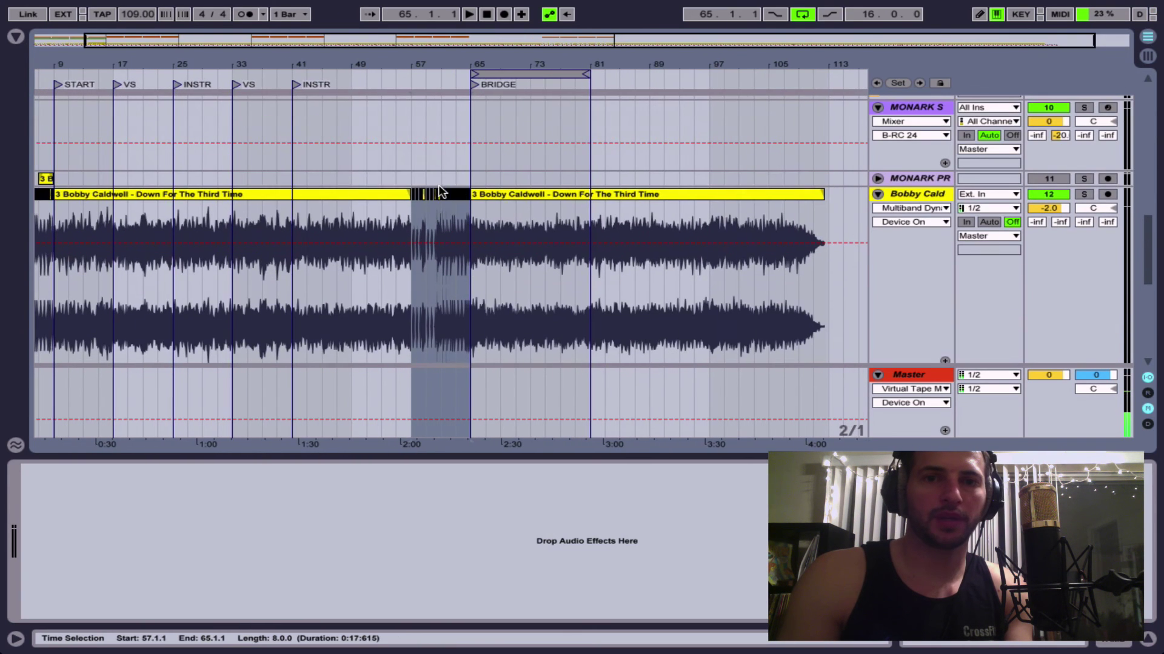
# Deactivate the Bobby Caldwell sample clip that starts at 65.1.1, on the BRIDGE locator, rather than deleting it.
pyautogui.click(500, 194)
pyautogui.press('Delete')
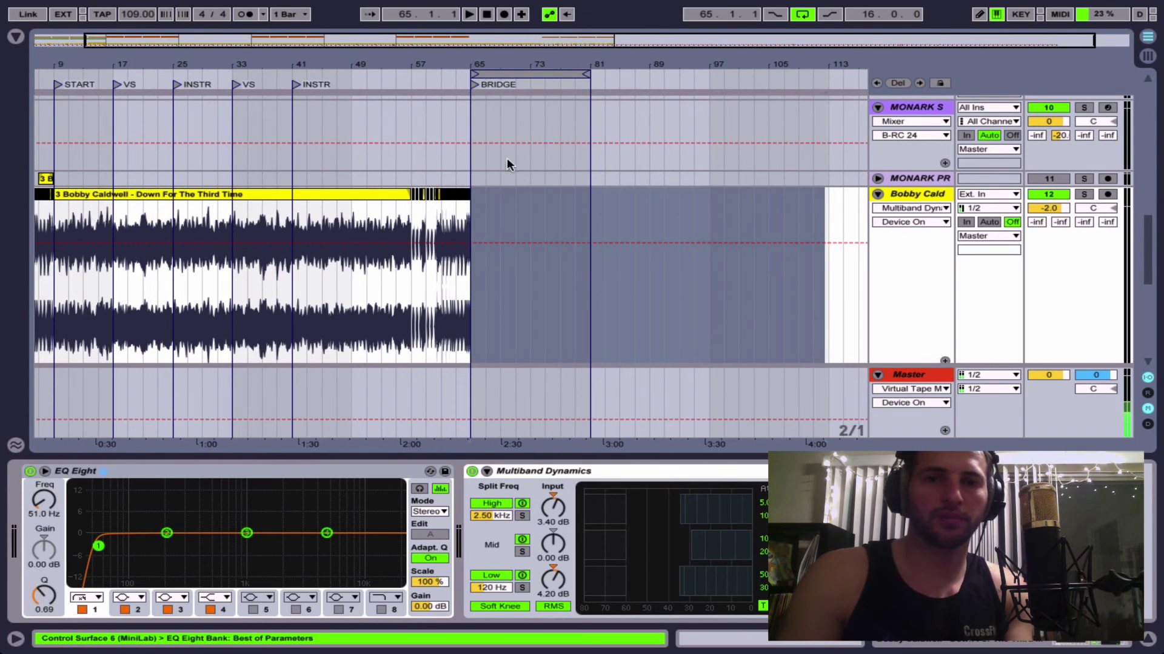
pyautogui.hotkey('ctrl', 'z')
pyautogui.press('0')
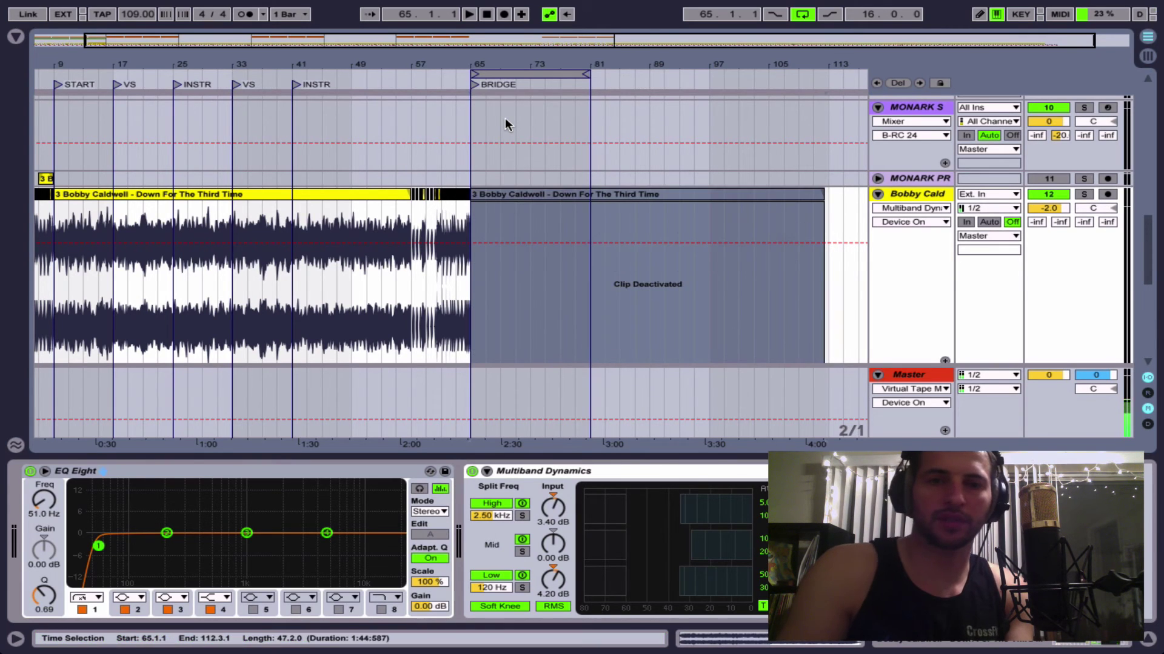
# Examine the KICK and SNARE patterns across the VS, INSTR and BRIDGE sections.
pyautogui.click(500, 62)
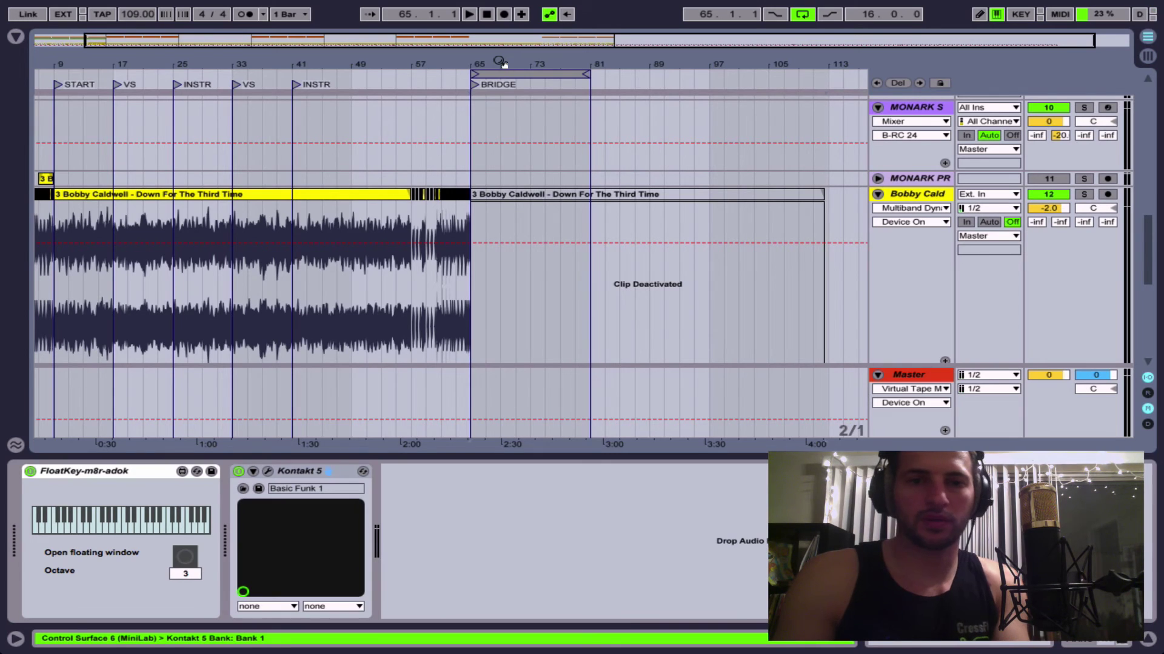
pyautogui.scroll(2, 521, 246)
pyautogui.scroll(-8, 521, 246)
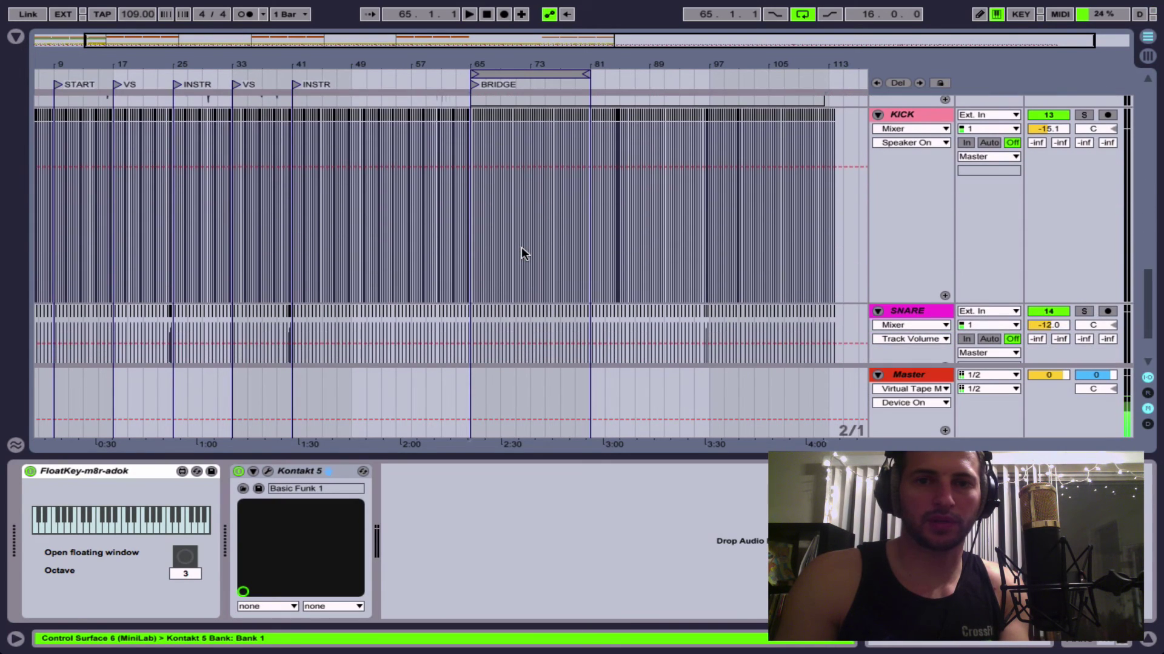
pyautogui.moveTo(483, 65)
pyautogui.mouseDown()
pyautogui.moveTo(483, 151)
pyautogui.moveTo(483, 72)
pyautogui.mouseUp()
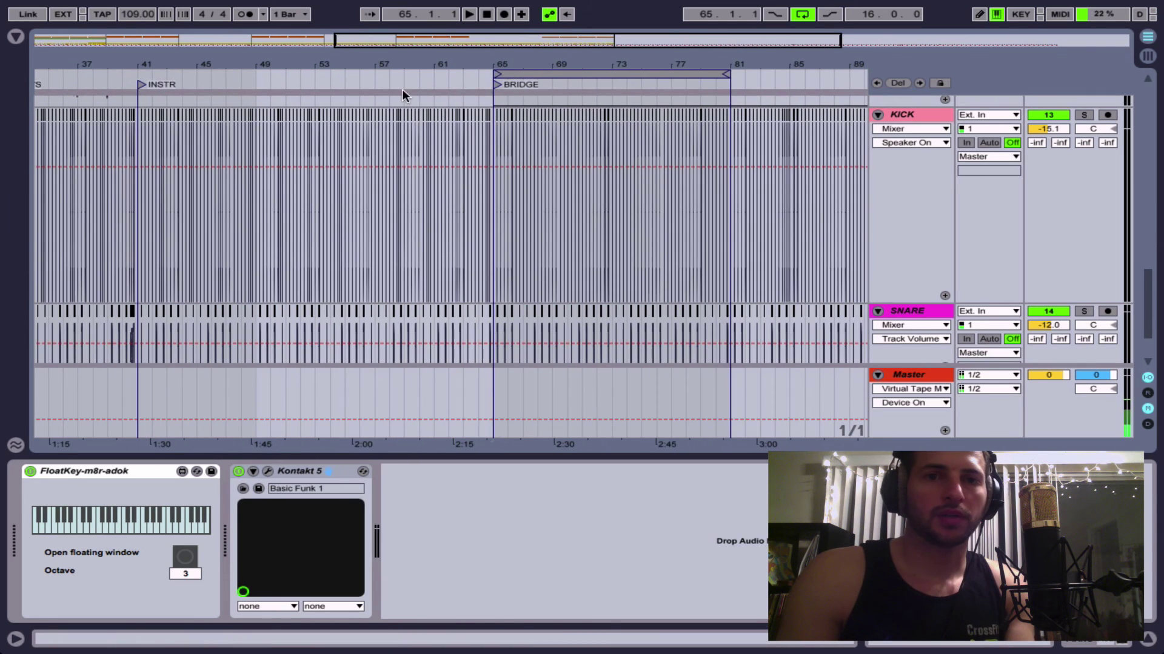
pyautogui.click(137, 84)
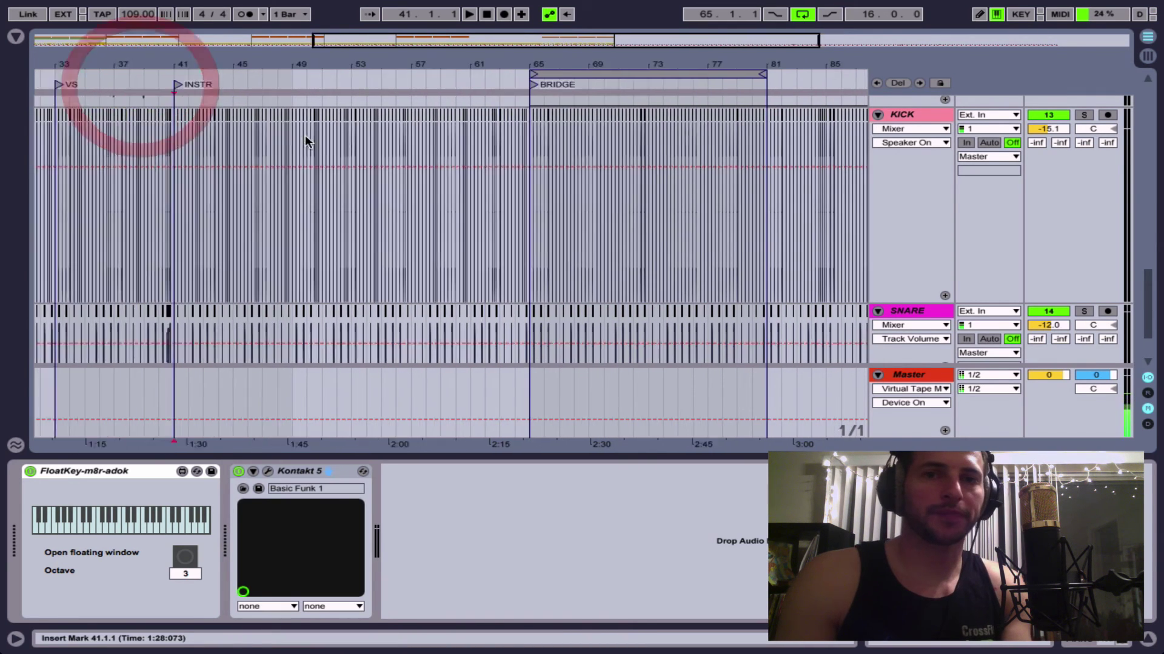
pyautogui.hscroll(-10, 304, 135)
pyautogui.moveTo(550, 66); pyautogui.dragTo(550, 91)
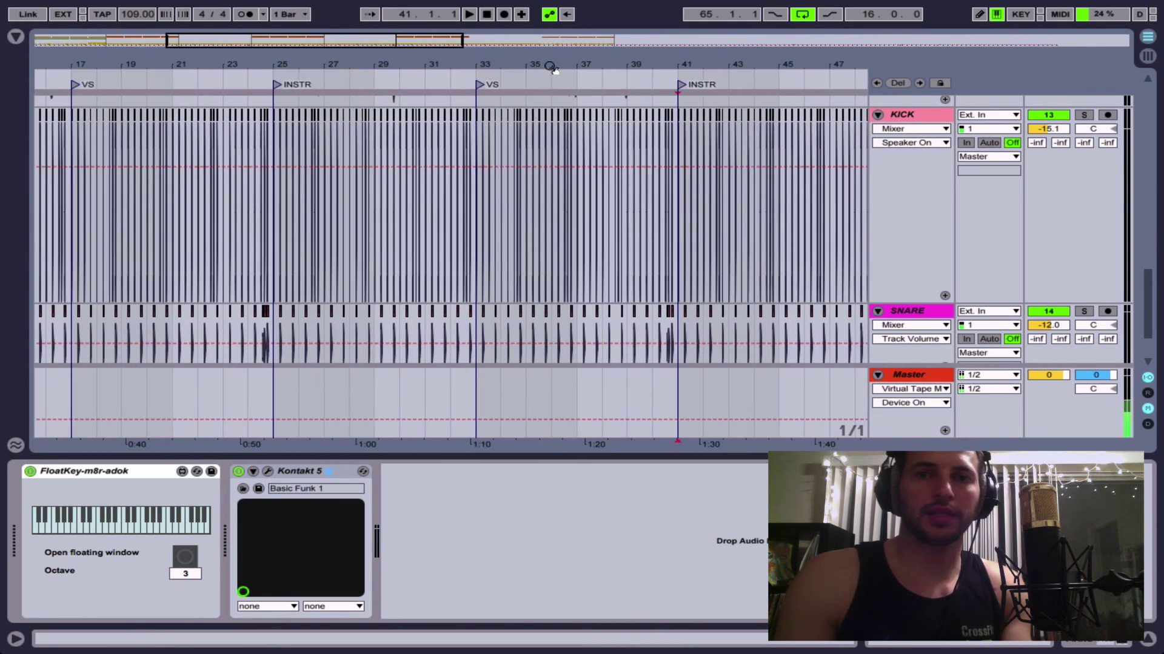
pyautogui.hscroll(10, 626, 136)
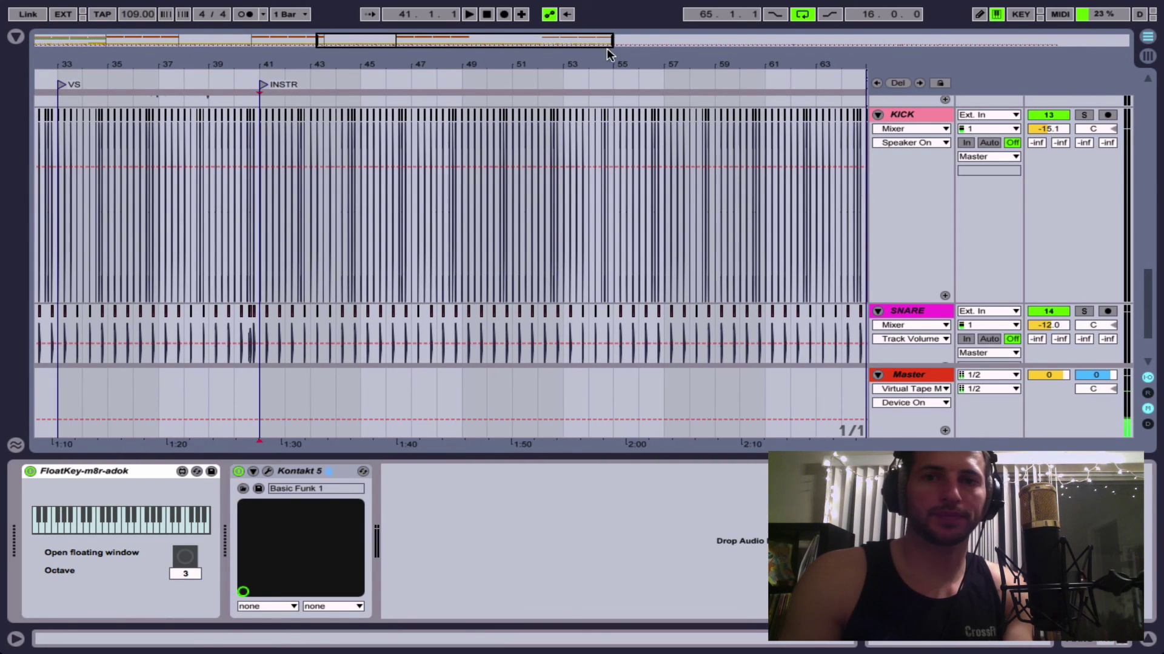
# Add a locator at 57.1.1, where the pasted intro section begins, and name it OUTRO.
pyautogui.moveTo(608, 53); pyautogui.dragTo(431, 113)
pyautogui.scroll(5, 489, 115)
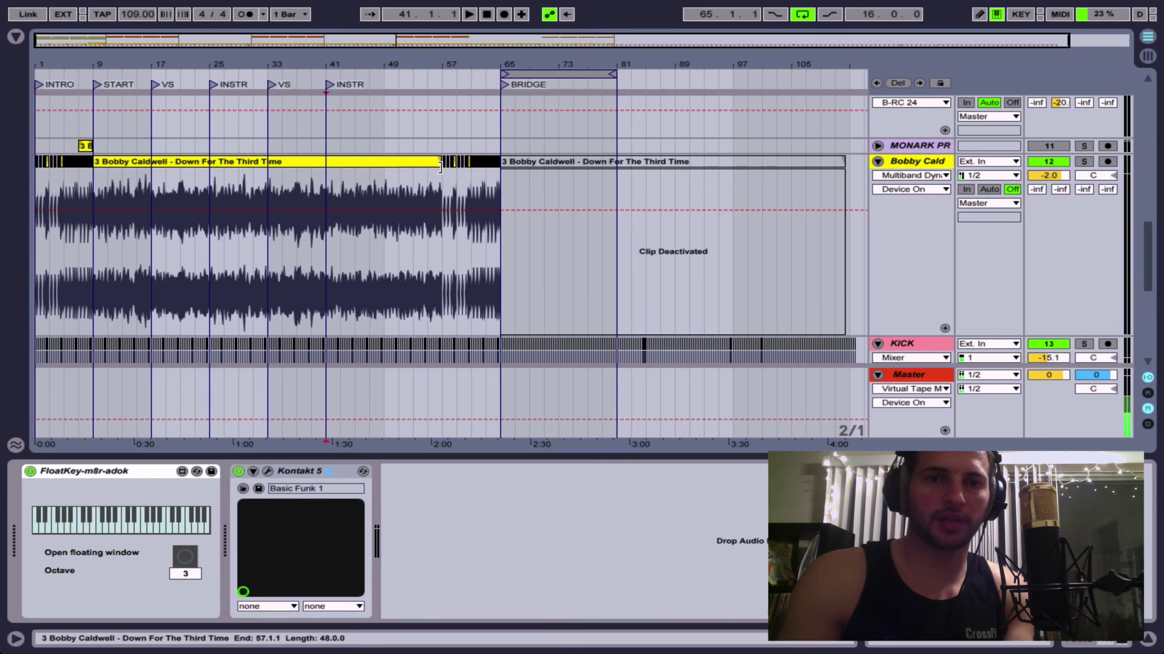
pyautogui.click(441, 101)
pyautogui.press('+')
pyautogui.press('+')
pyautogui.press('+')
pyautogui.press('+')
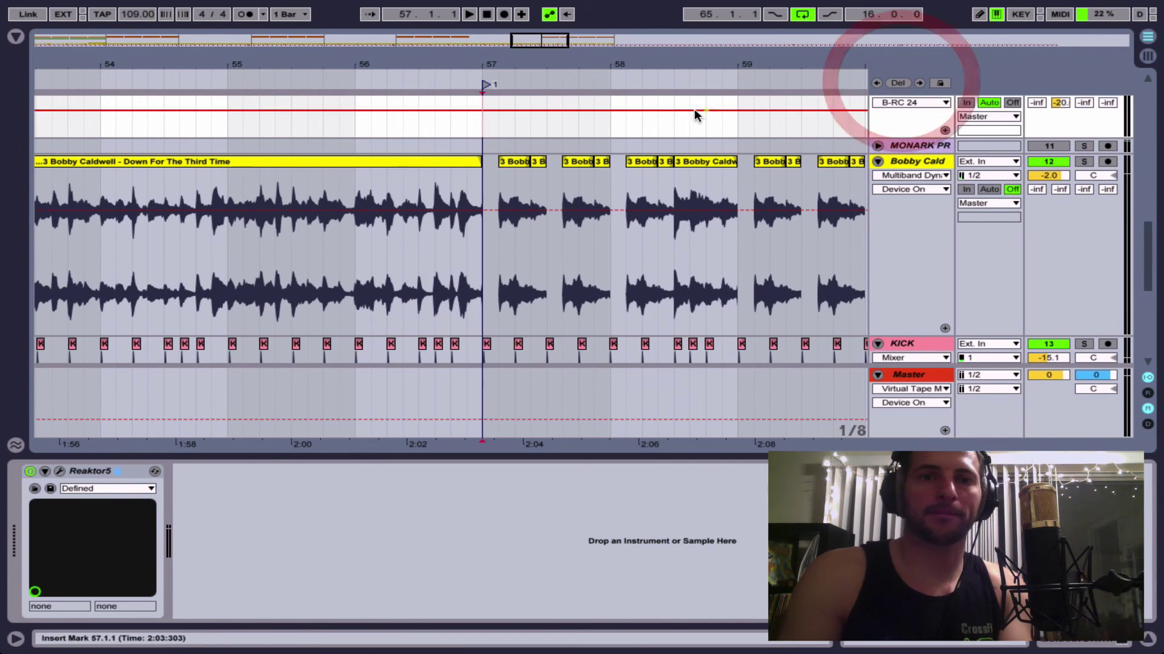
pyautogui.click(488, 85)
pyautogui.hotkey('ctrl', 'r')
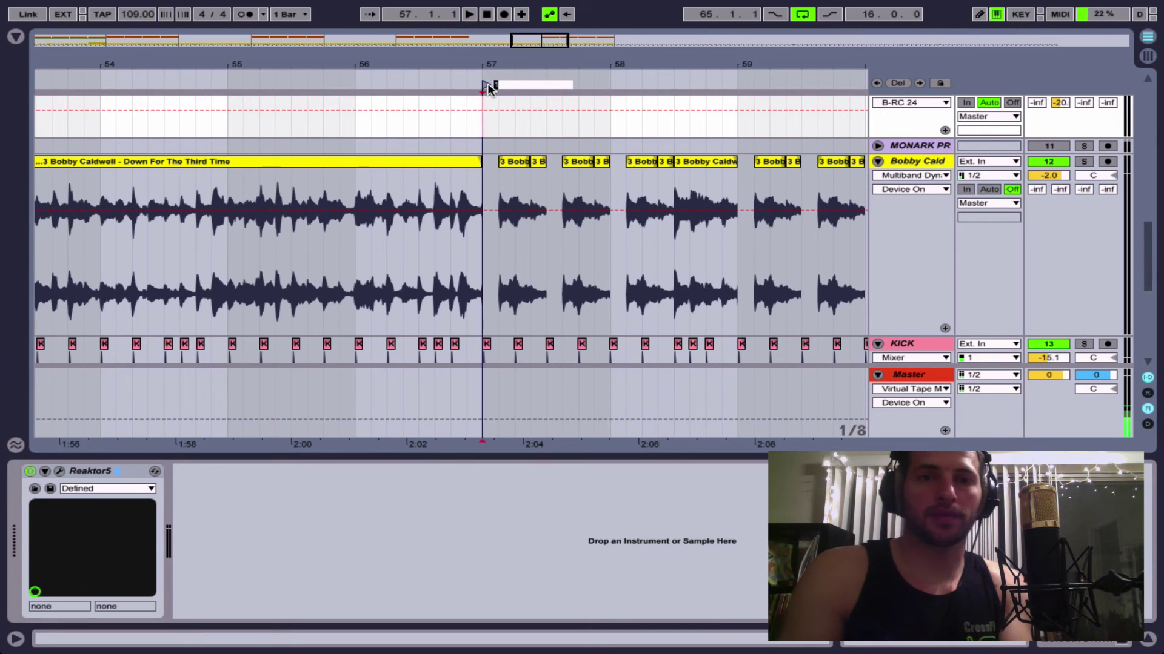
pyautogui.write('OUTRO')
pyautogui.press('Return')
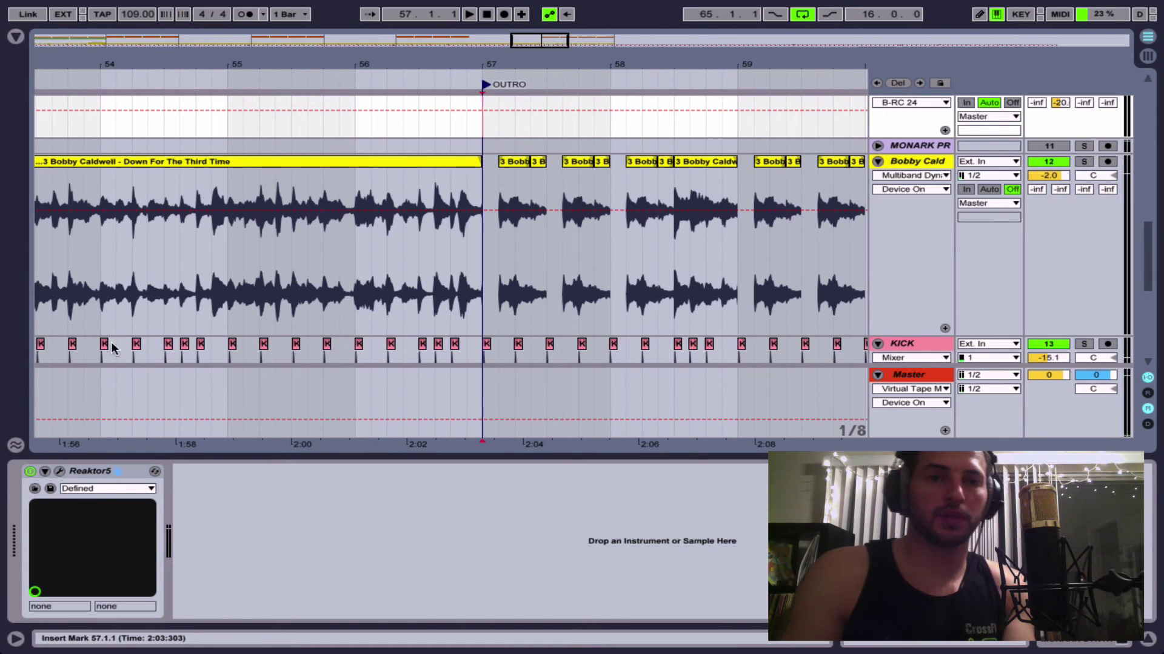
# Play the Bobby Caldwell sample from 54.1.1 and stop around 55.3.1.
pyautogui.click(209, 230)
pyautogui.click(98, 239)
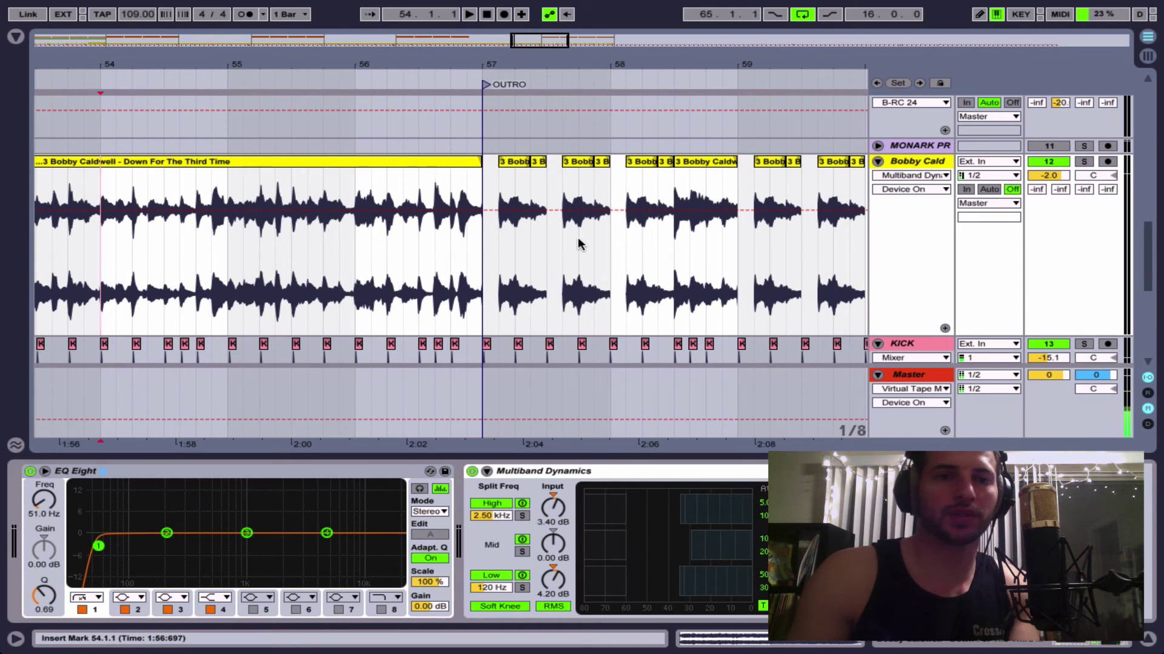
pyautogui.press('space')
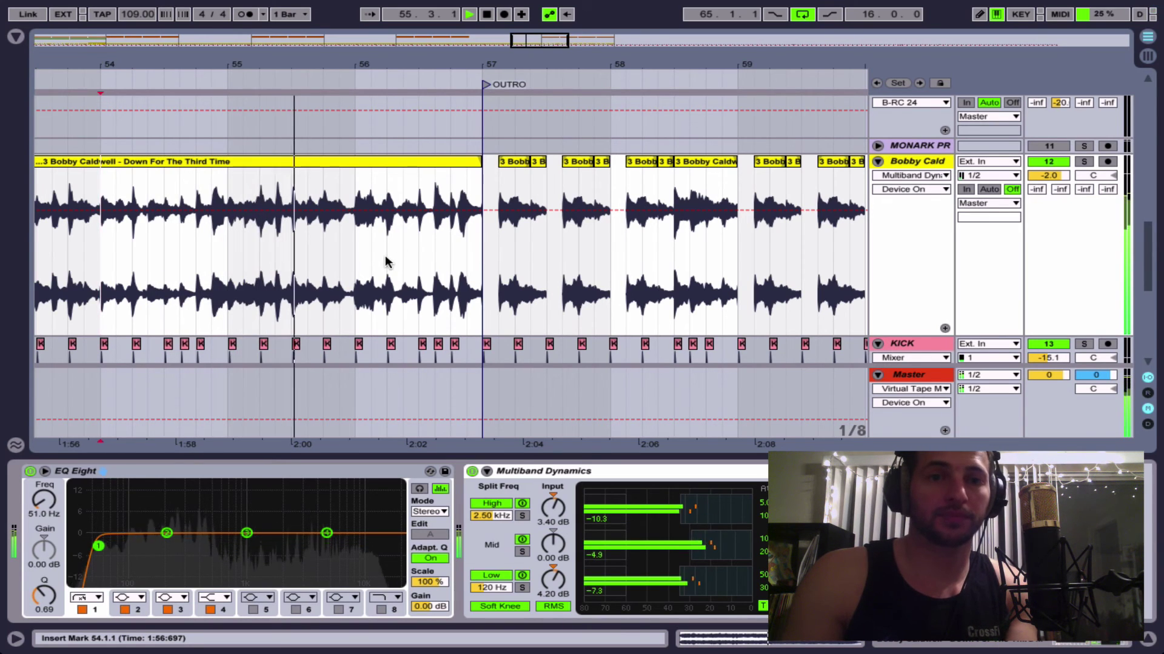
pyautogui.click(288, 253)
pyautogui.press('space')
# Duplicate the half-bar of the Bobby Caldwell sample from 55.3.1 to 56.1.1 twice, filling up to the OUTRO locator.
pyautogui.moveTo(288, 253); pyautogui.dragTo(351, 255)
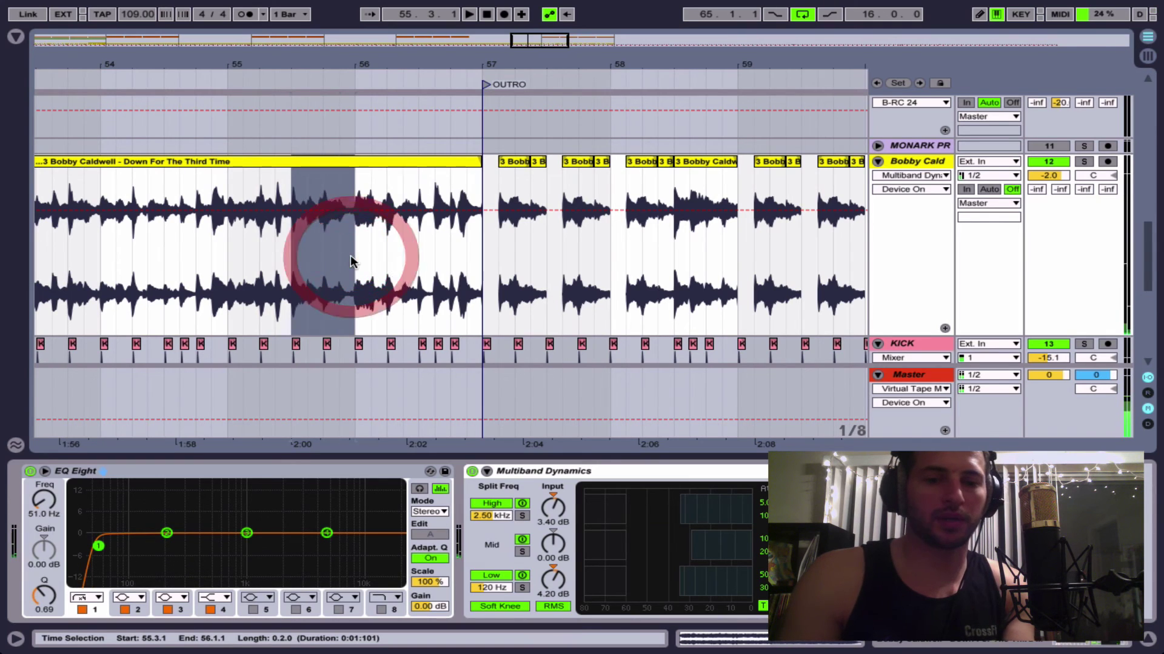
pyautogui.hotkey('ctrl', 'd')
pyautogui.hotkey('ctrl', 'd')
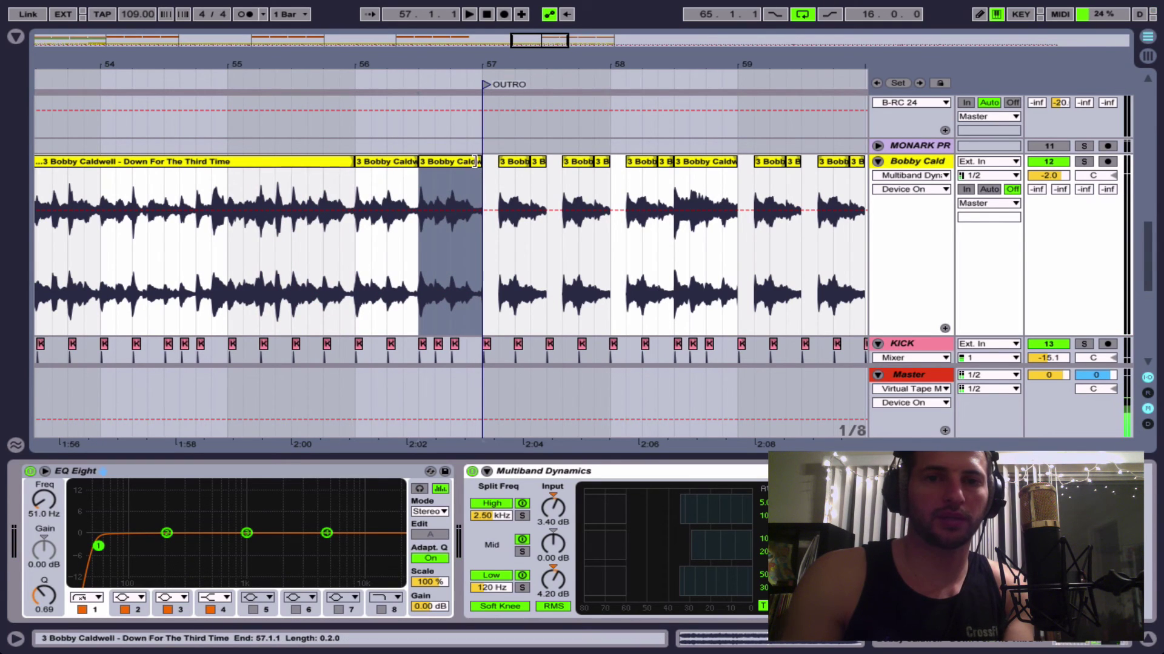
# Shorten the last sample chop before OUTRO to end at 56.4.1, and duplicate that one-beat chop up to 57.1.1.
pyautogui.moveTo(481, 161); pyautogui.dragTo(465, 161)
pyautogui.click(447, 156)
pyautogui.hotkey('ctrl', 'd')
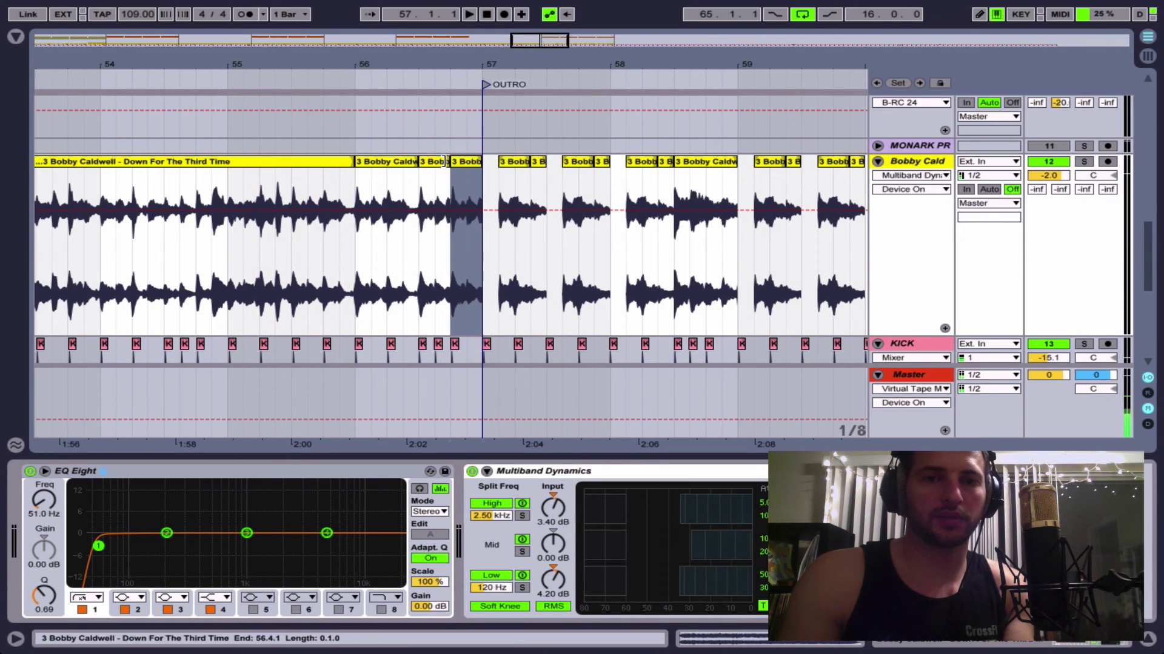
# Play back the chopped sample transition from 54.4.1 into the OUTRO section.
pyautogui.click(200, 254)
pyautogui.press('space')
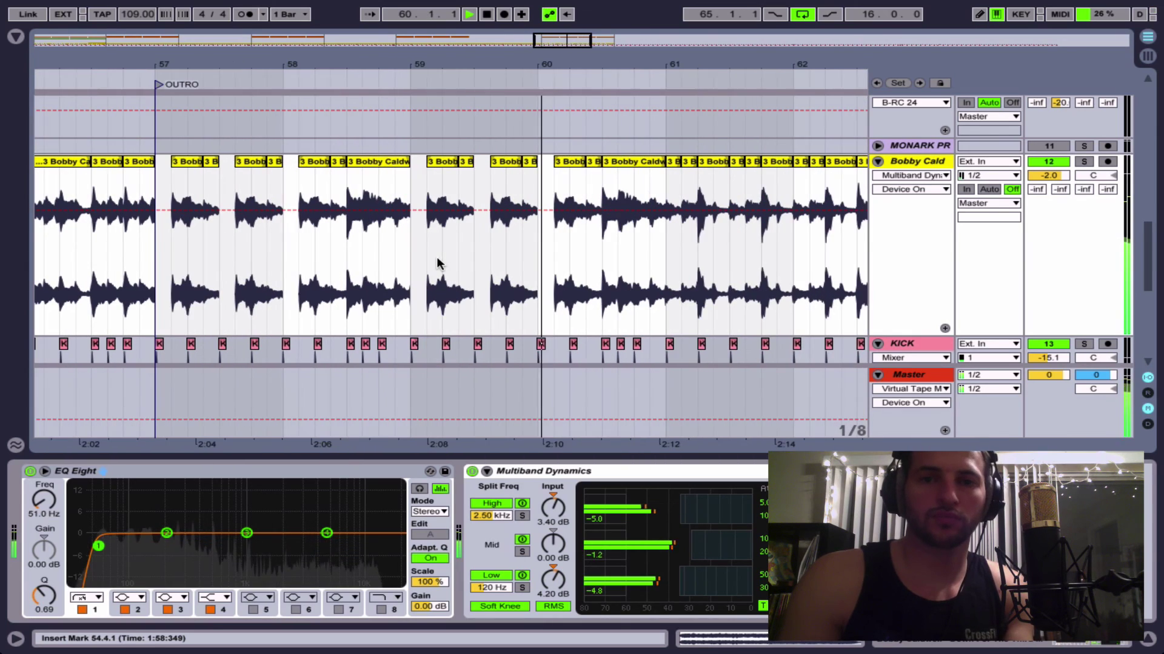
pyautogui.press('space')
pyautogui.press('-')
pyautogui.press('-')
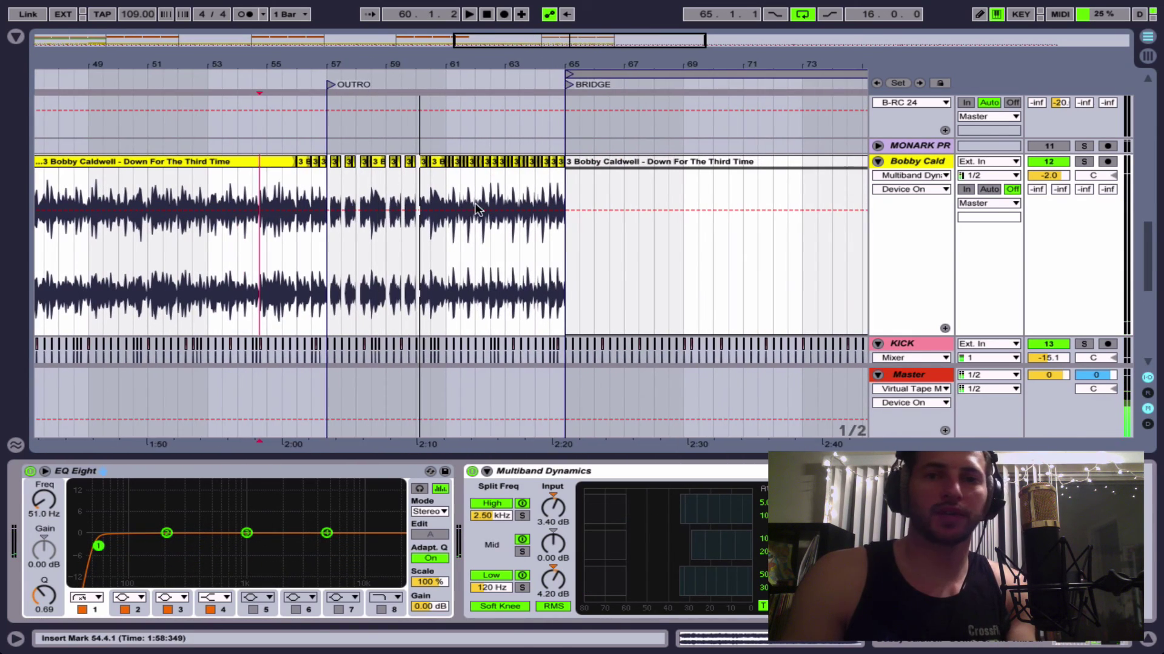
pyautogui.moveTo(352, 63); pyautogui.dragTo(352, 36)
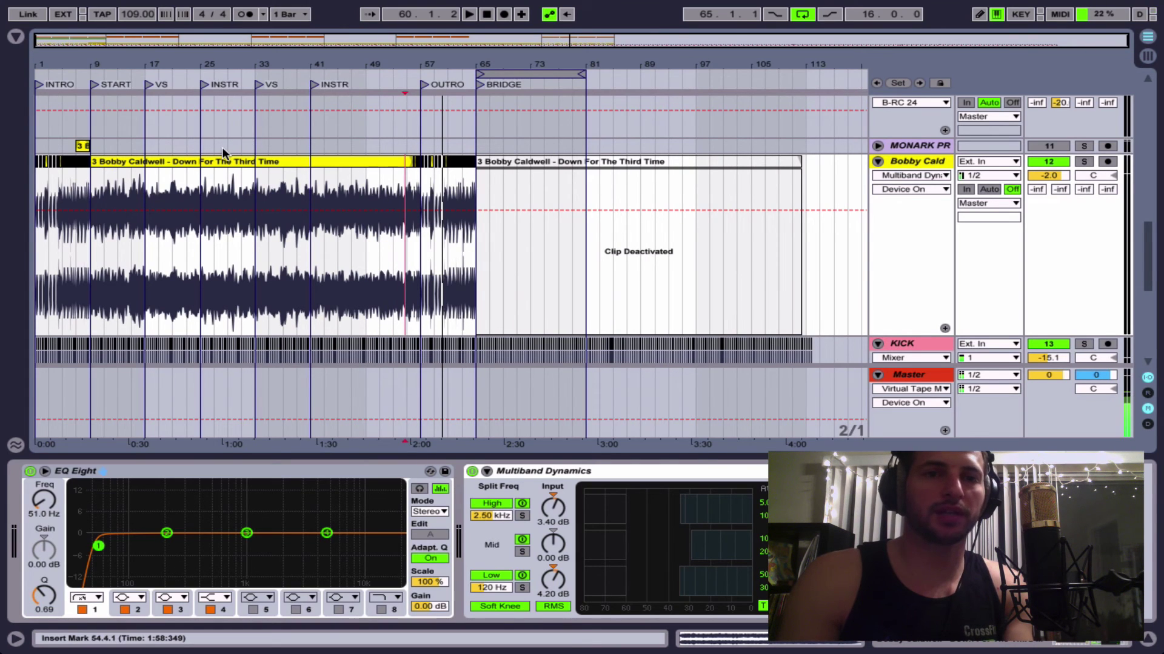
pyautogui.scroll(-2, 222, 147)
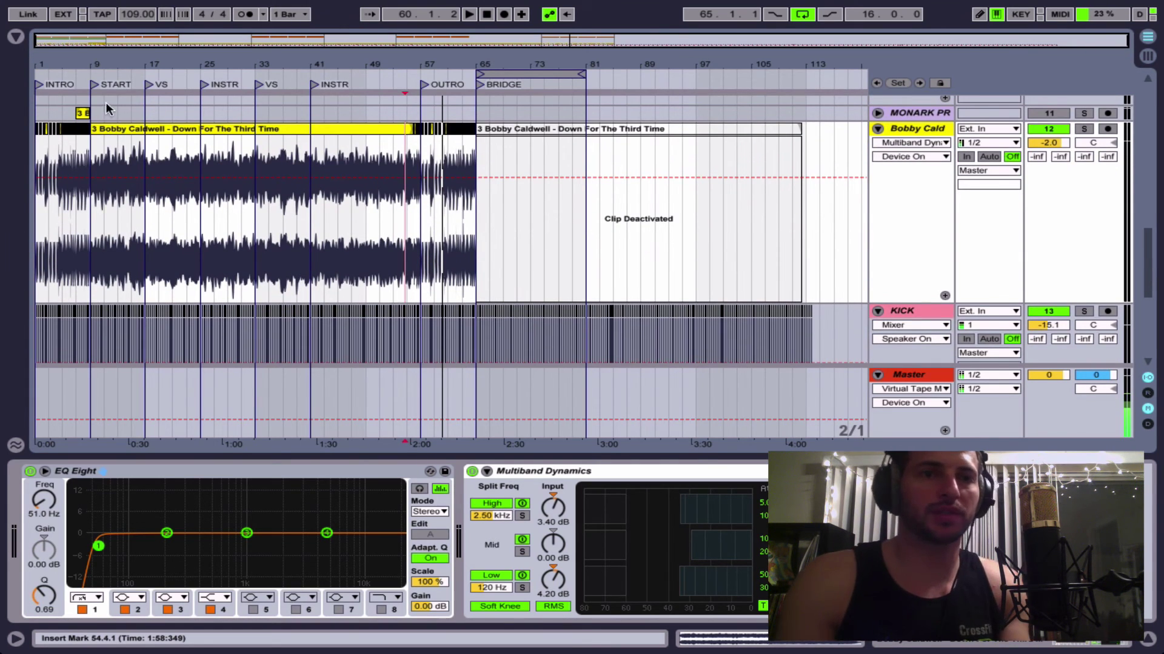
pyautogui.moveTo(79, 67)
pyautogui.mouseDown()
pyautogui.moveTo(142, 68)
pyautogui.moveTo(92, 68)
pyautogui.mouseUp()
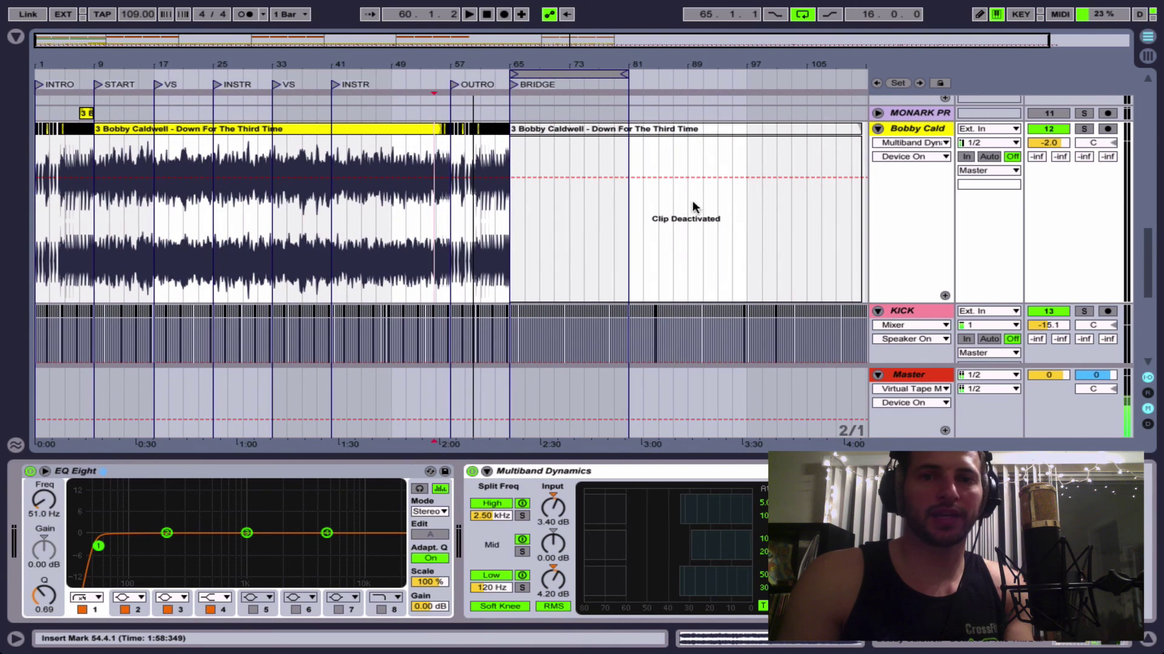
pyautogui.hscroll(5, 719, 248)
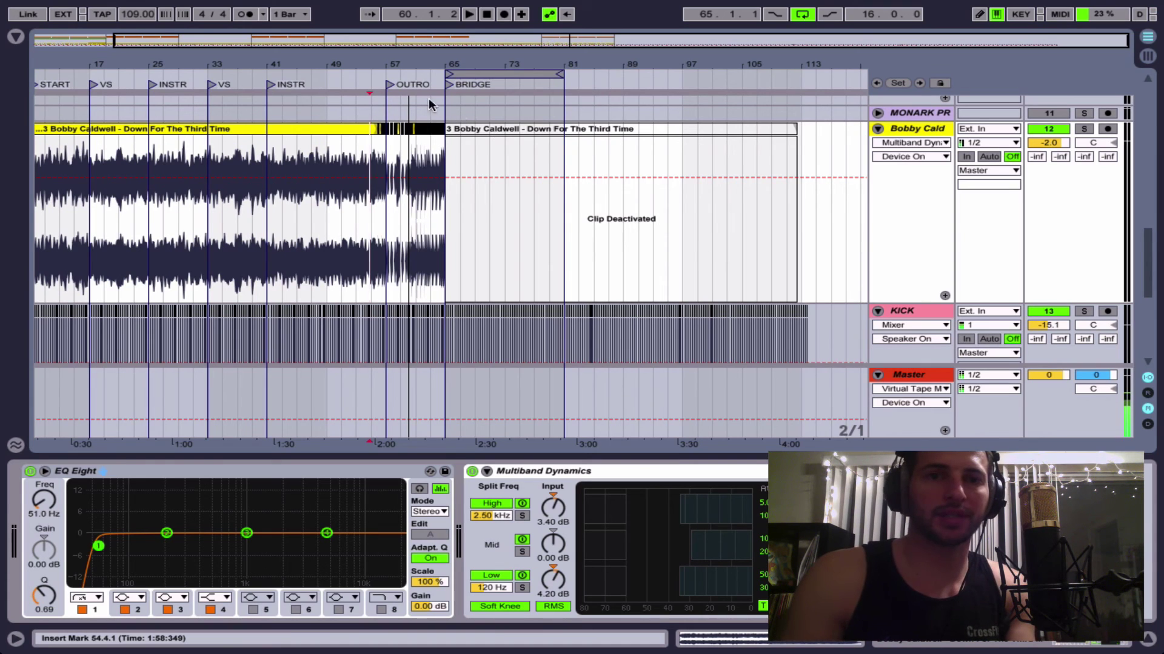
# Review the arrangement from INTRO to BRIDGE, covering the Bobby Caldwell sample and the kick and snare pattern around bar 65.
pyautogui.click(267, 144)
pyautogui.moveTo(290, 65); pyautogui.dragTo(278, 91)
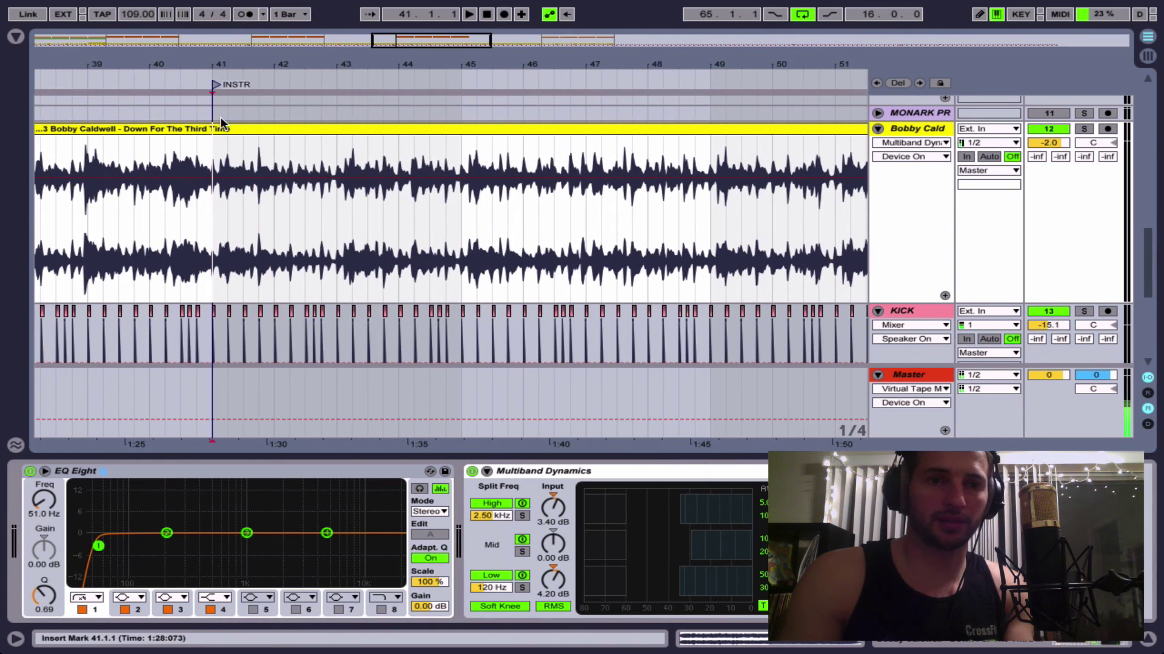
pyautogui.press('-')
pyautogui.press('-')
pyautogui.press('-')
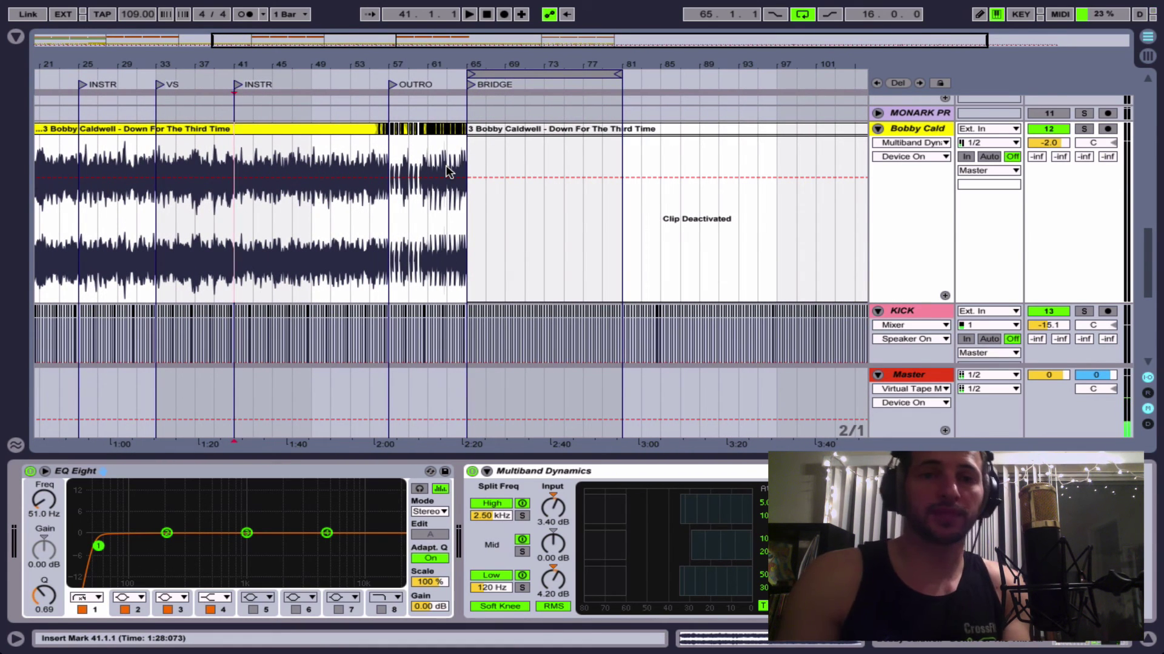
pyautogui.hscroll(-5, 361, 165)
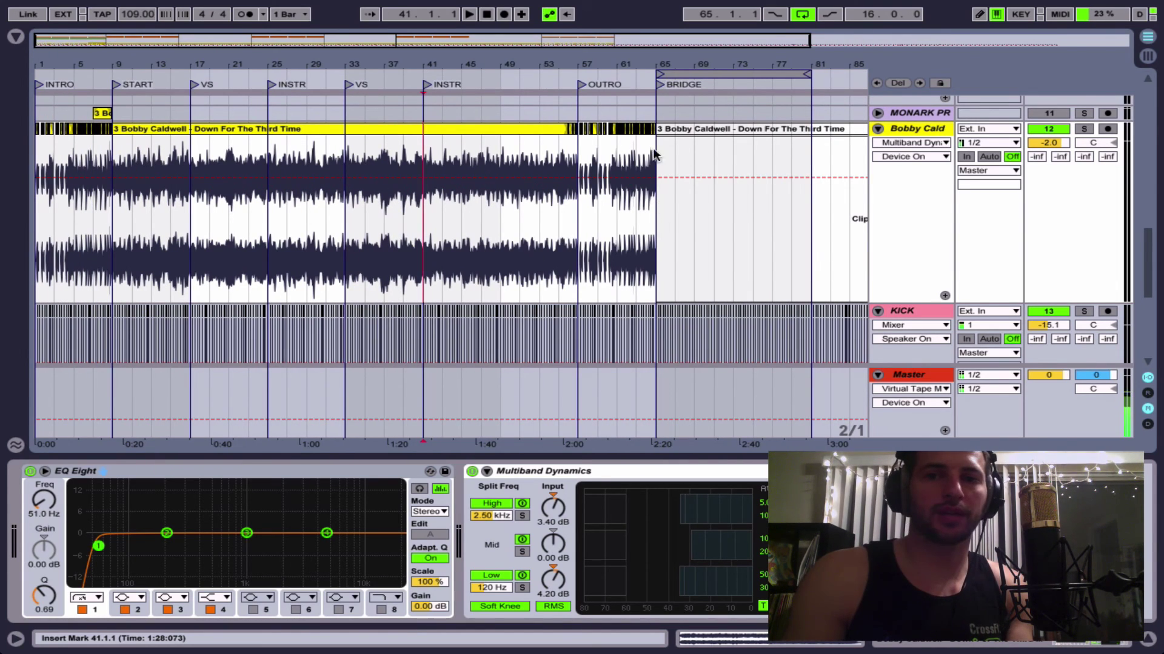
pyautogui.click(697, 72)
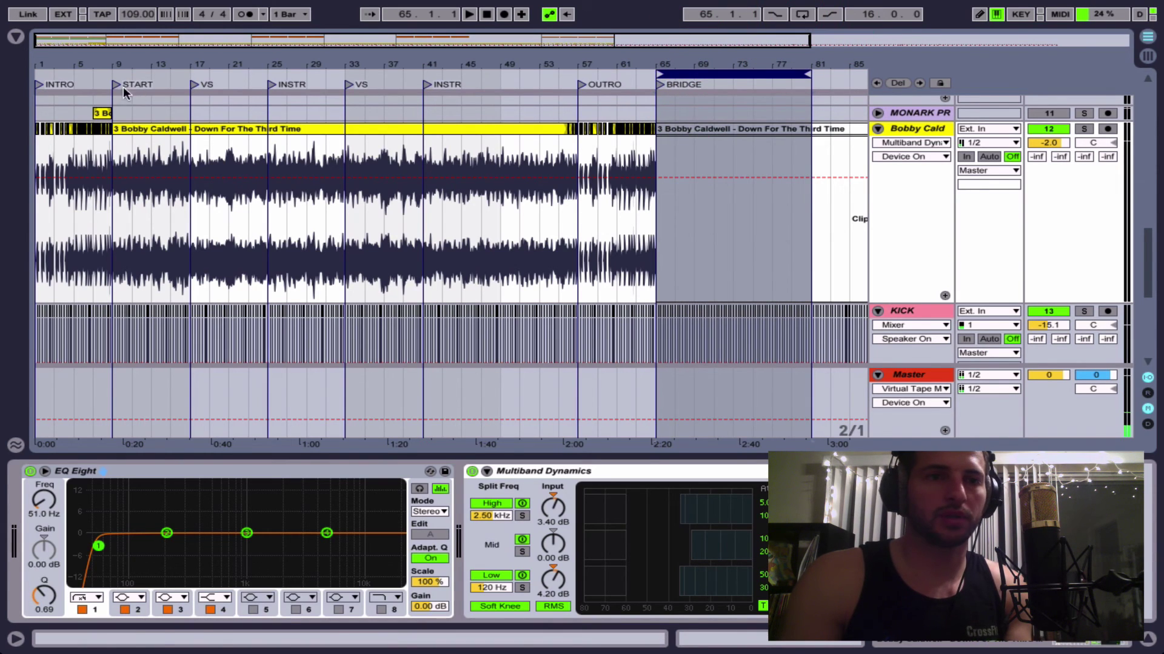
pyautogui.moveTo(33, 107); pyautogui.dragTo(653, 156)
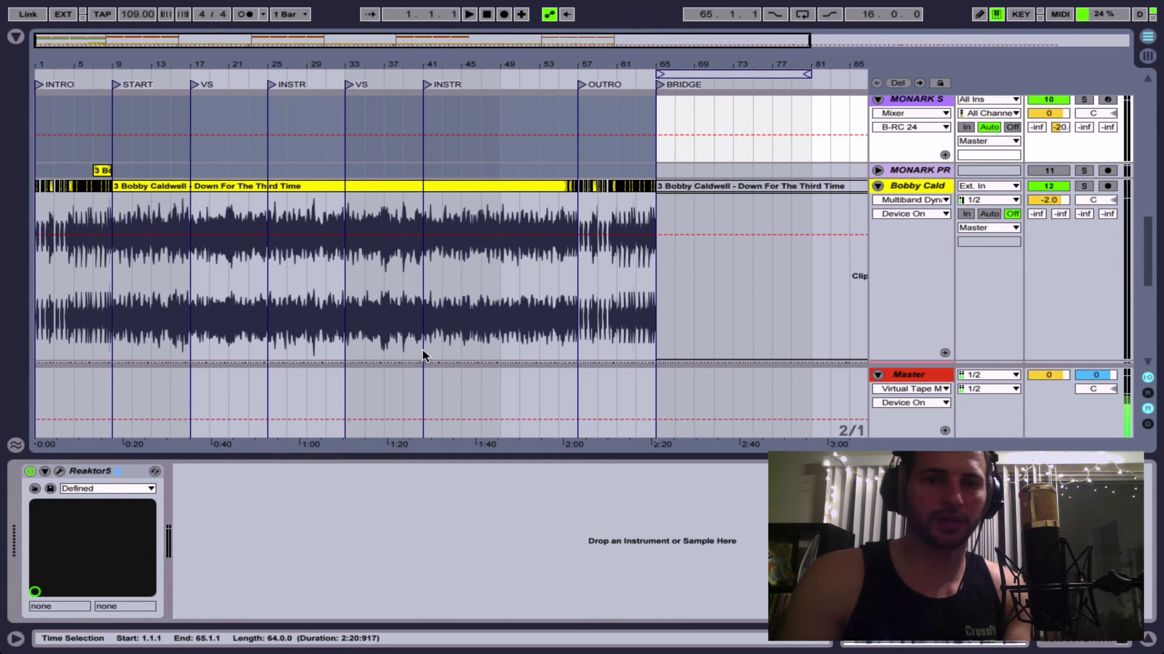
pyautogui.click(697, 249)
pyautogui.moveTo(687, 64); pyautogui.dragTo(610, 184)
pyautogui.scroll(-3, 610, 185)
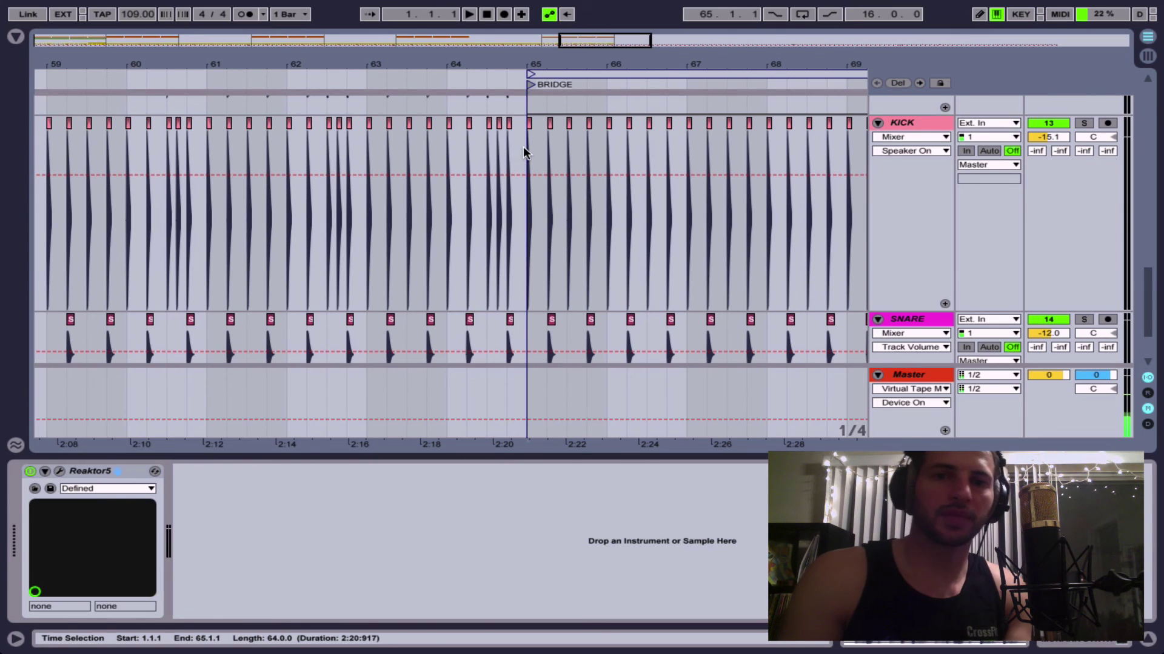
pyautogui.moveTo(524, 147); pyautogui.dragTo(645, 155)
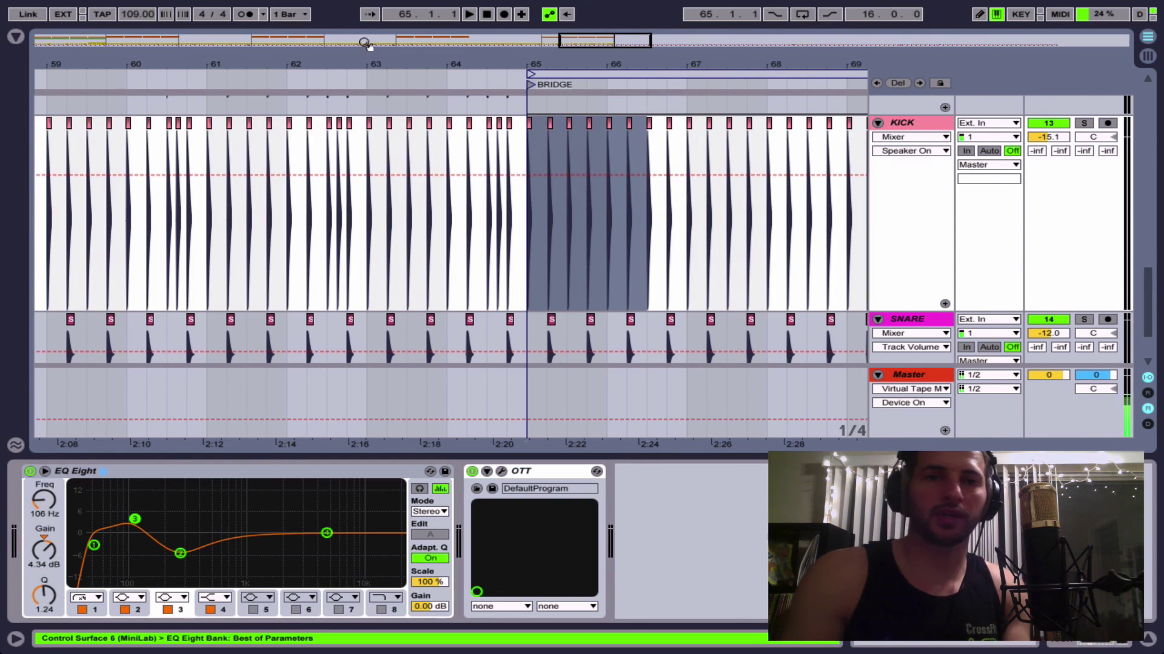
pyautogui.moveTo(366, 43); pyautogui.dragTo(426, 55)
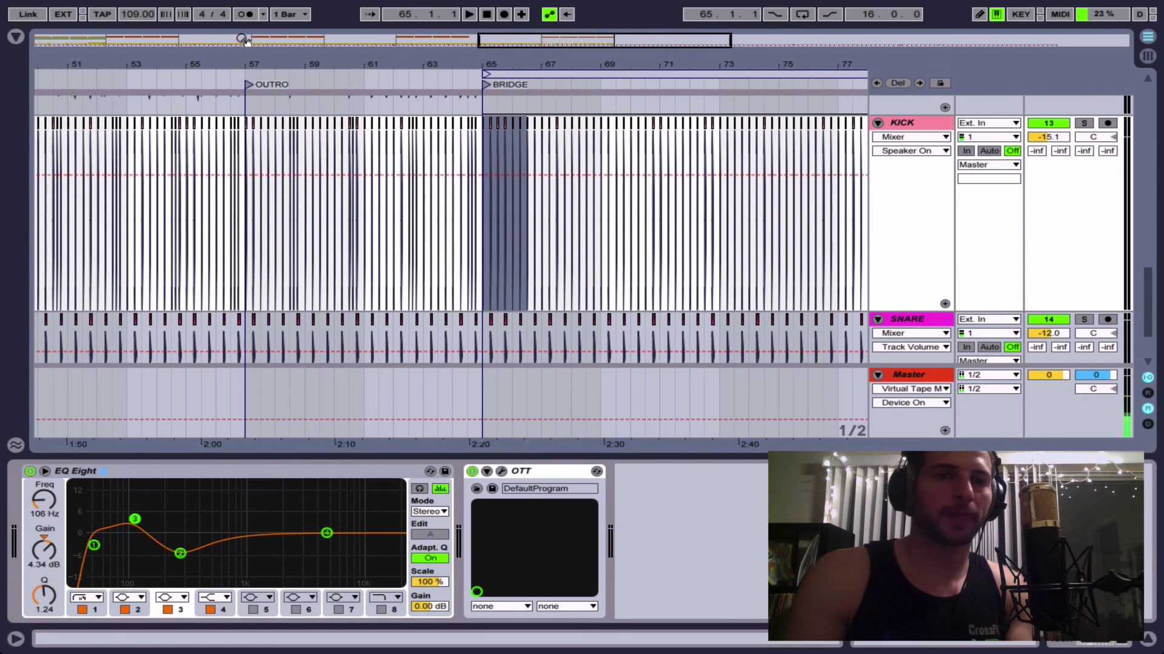
# Inspect the settings of the Virtual Tape Machines and Slate Digital FG-X plug-ins on the Master track.
pyautogui.click(916, 376)
pyautogui.click(89, 470)
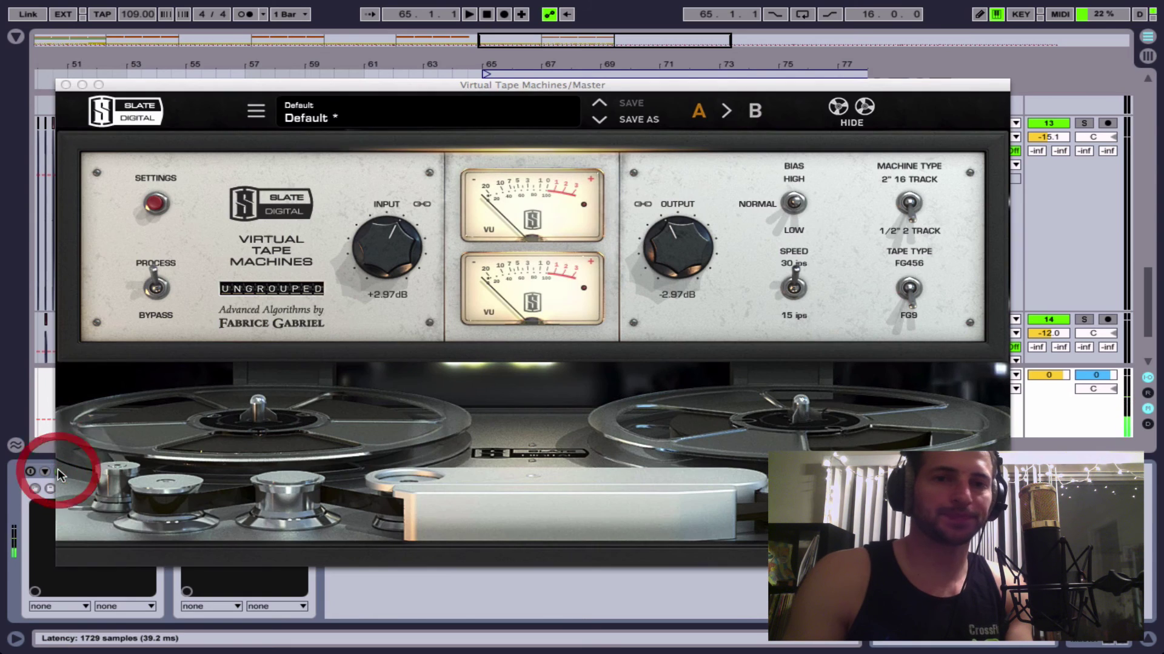
pyautogui.click(59, 471)
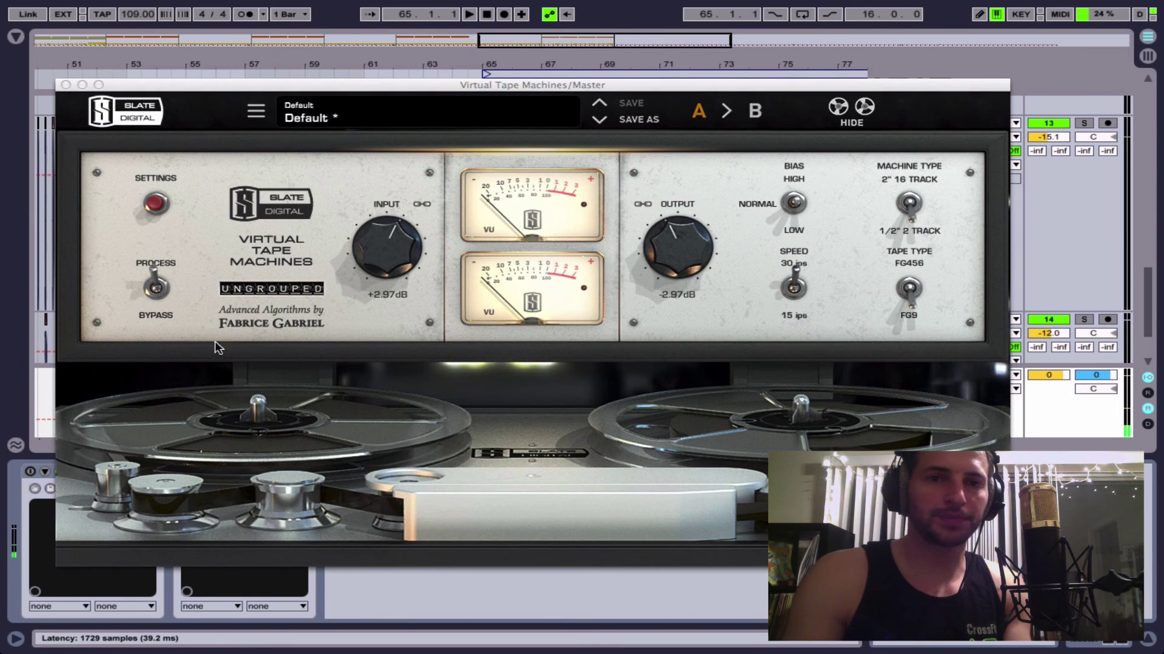
pyautogui.click(66, 86)
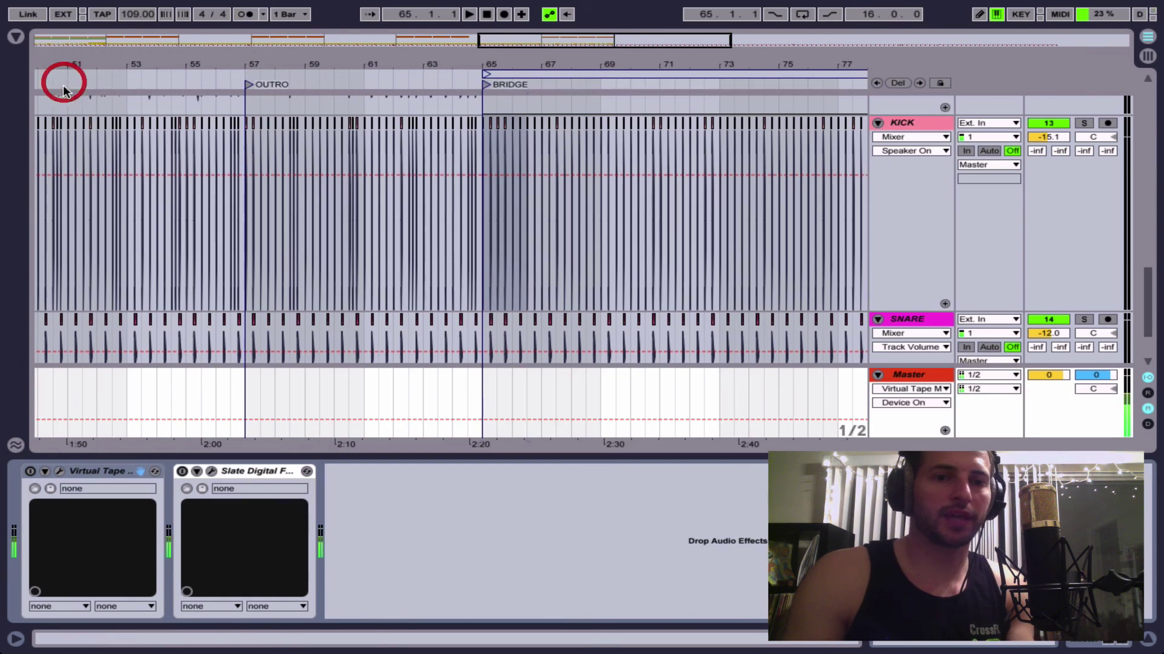
pyautogui.click(211, 471)
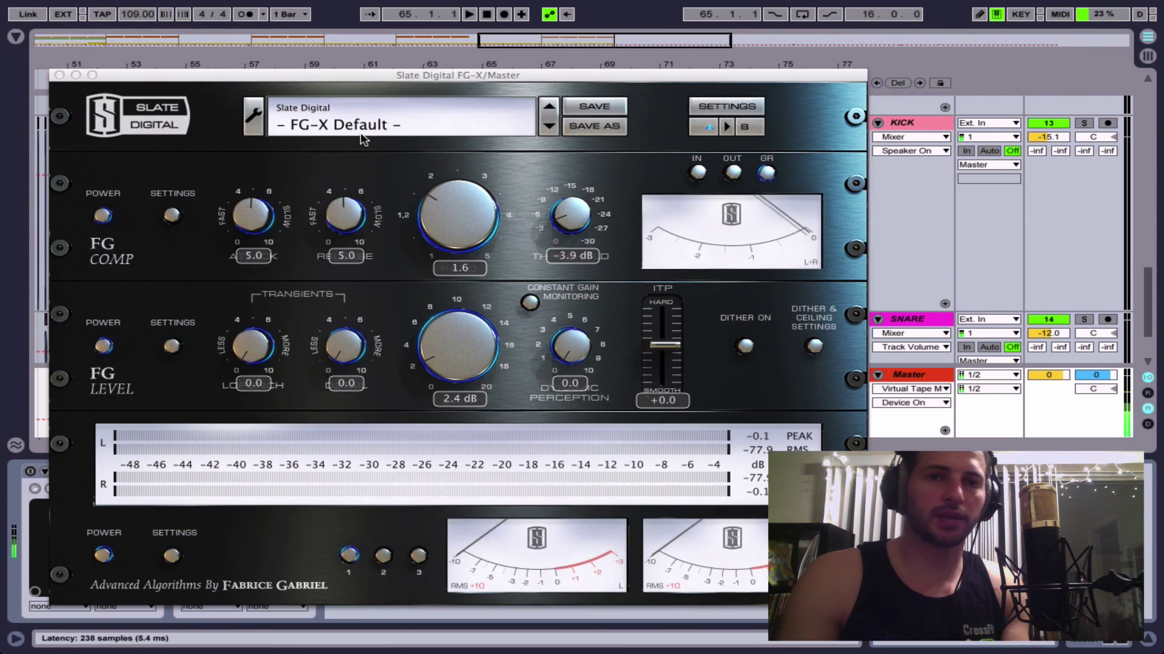
pyautogui.click(58, 75)
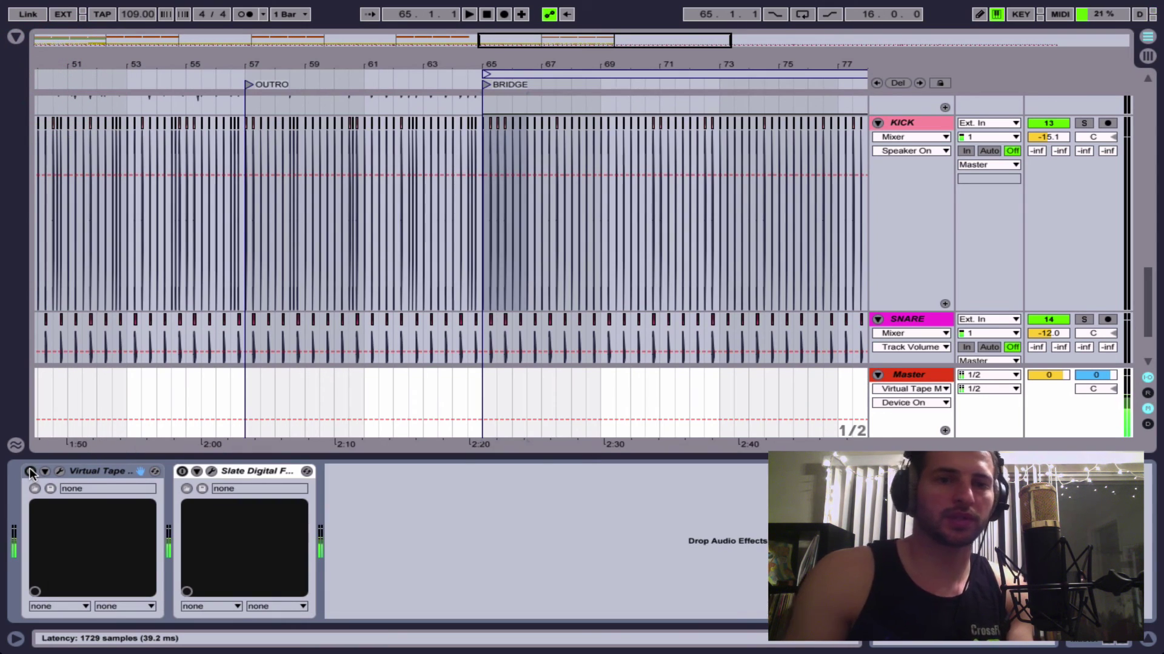
# Play the beat from 1.1.1 and enable Virtual Tape Machines and Slate Digital FG-X on the Master track.
pyautogui.press('-')
pyautogui.press('-')
pyautogui.press('-')
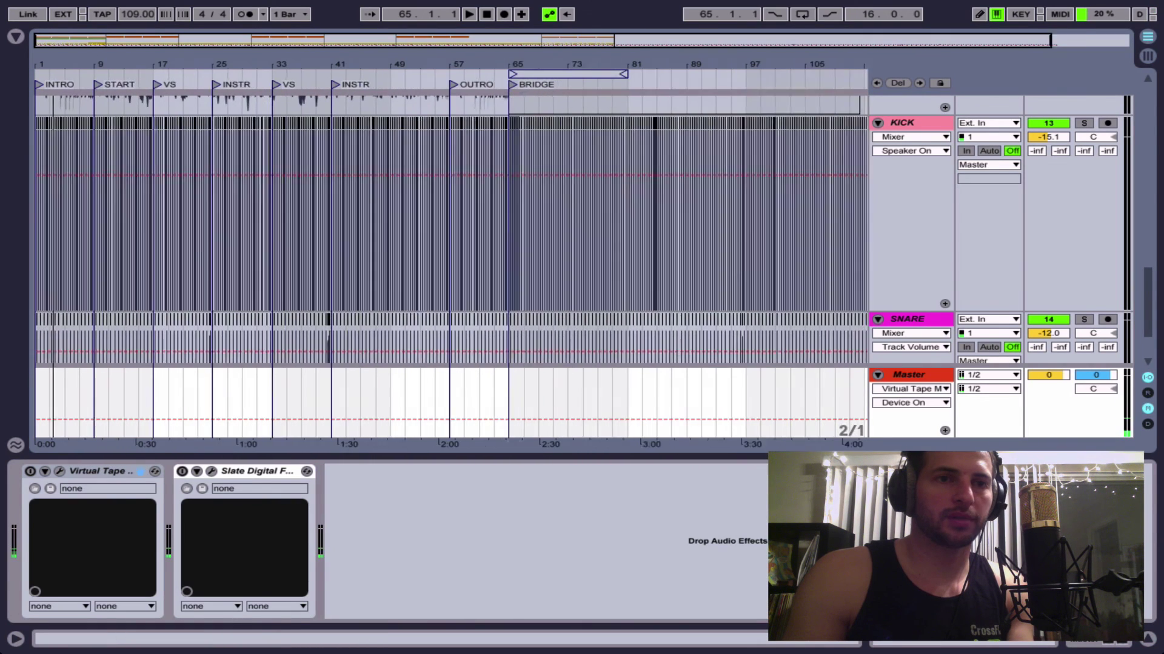
pyautogui.press('-')
pyautogui.press('Home')
pyautogui.press('-')
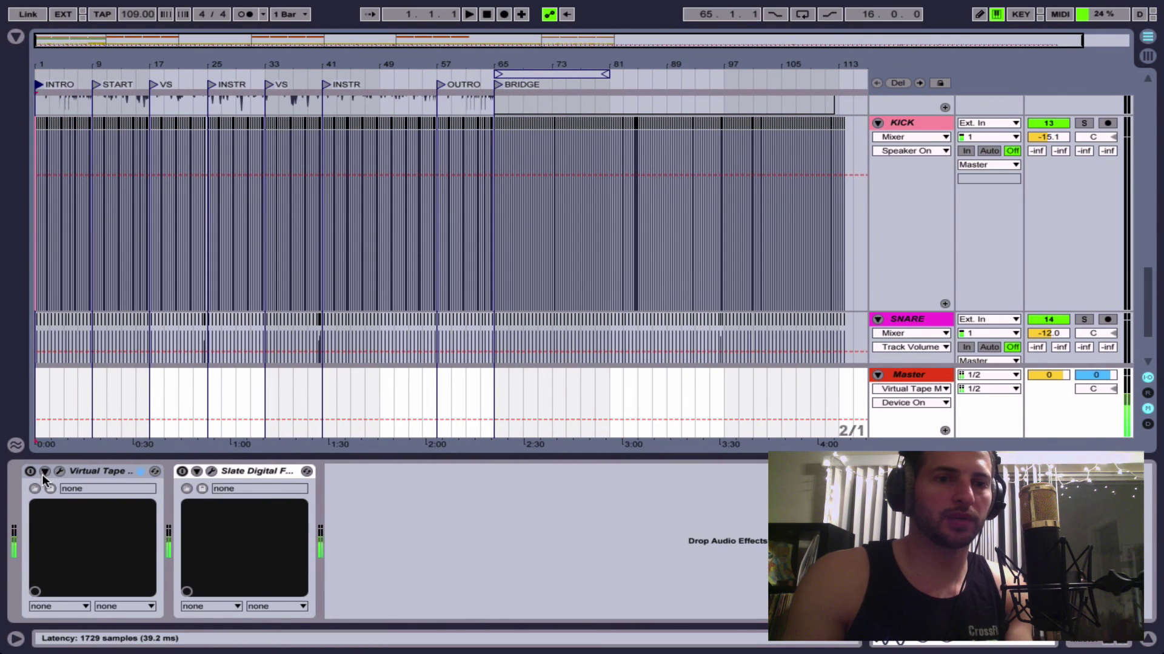
pyautogui.press('space')
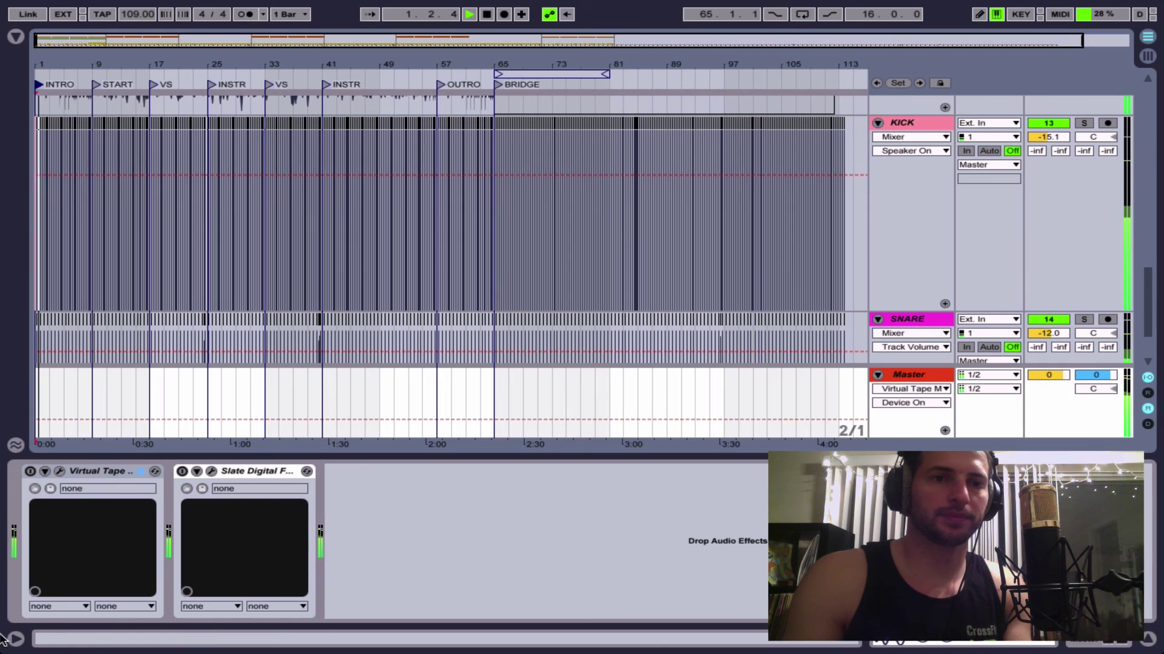
pyautogui.click(31, 472)
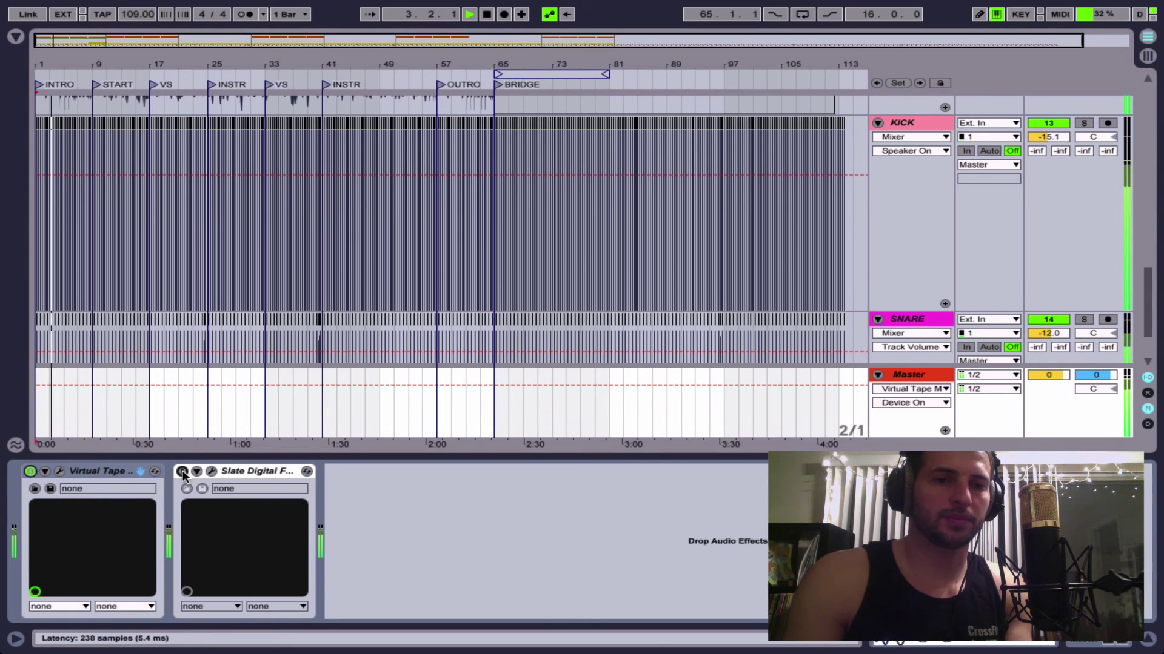
pyautogui.click(183, 472)
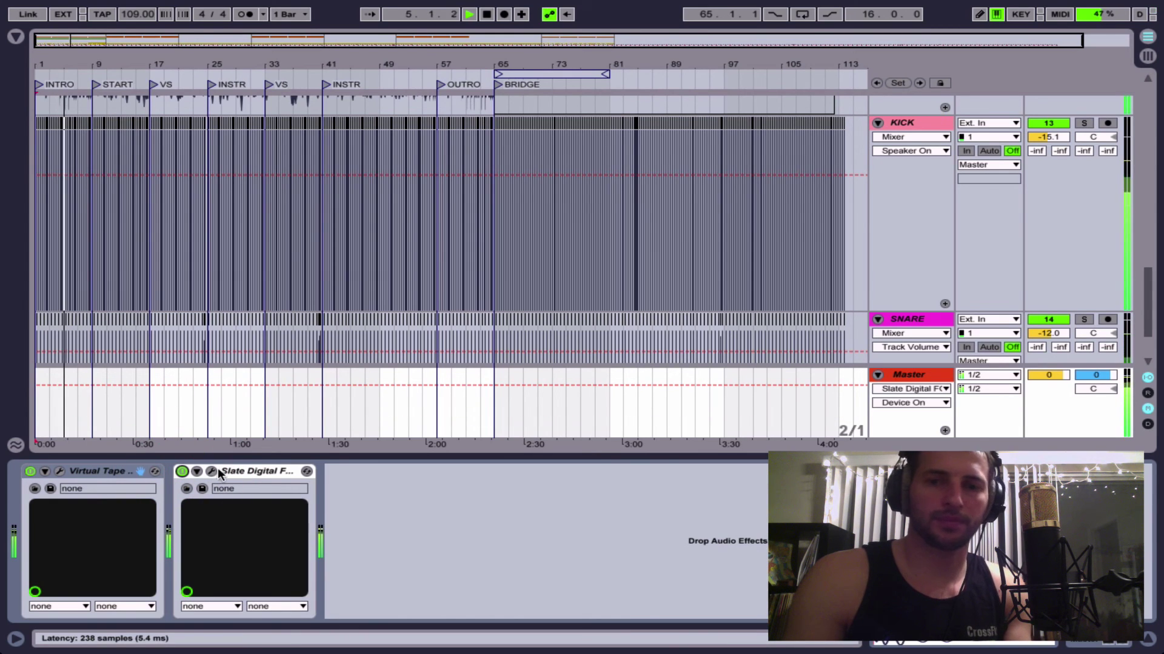
pyautogui.press('space')
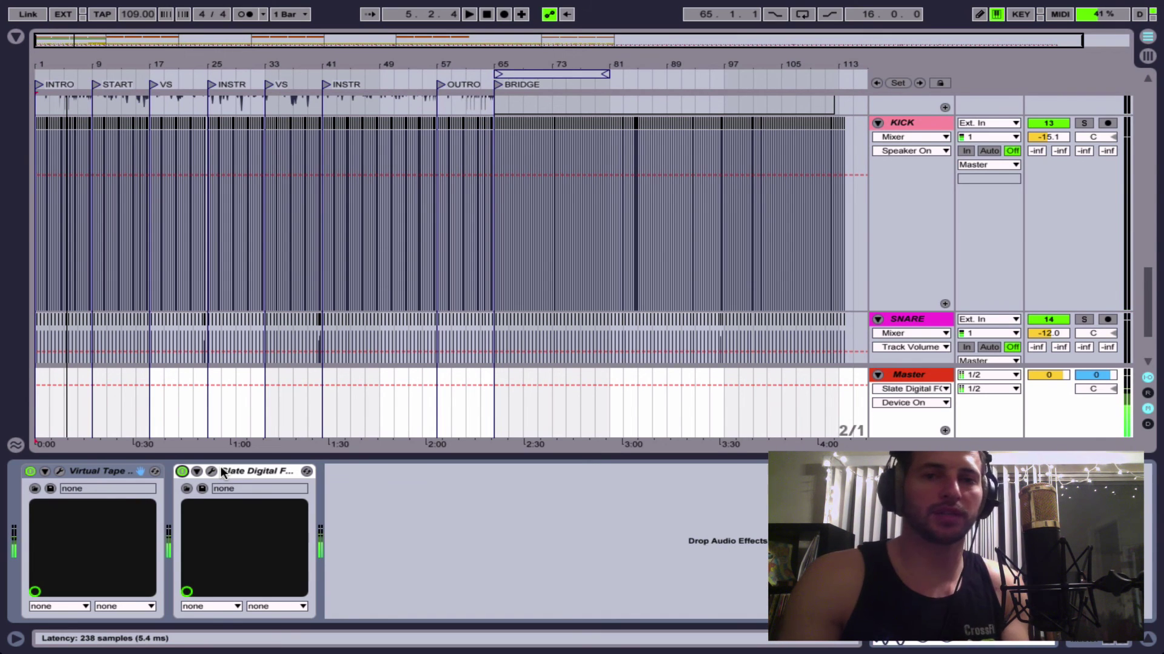
# Add an EQ Eight to the TAMB track and audition the opening bar of the beat.
pyautogui.scroll(15, 216, 383)
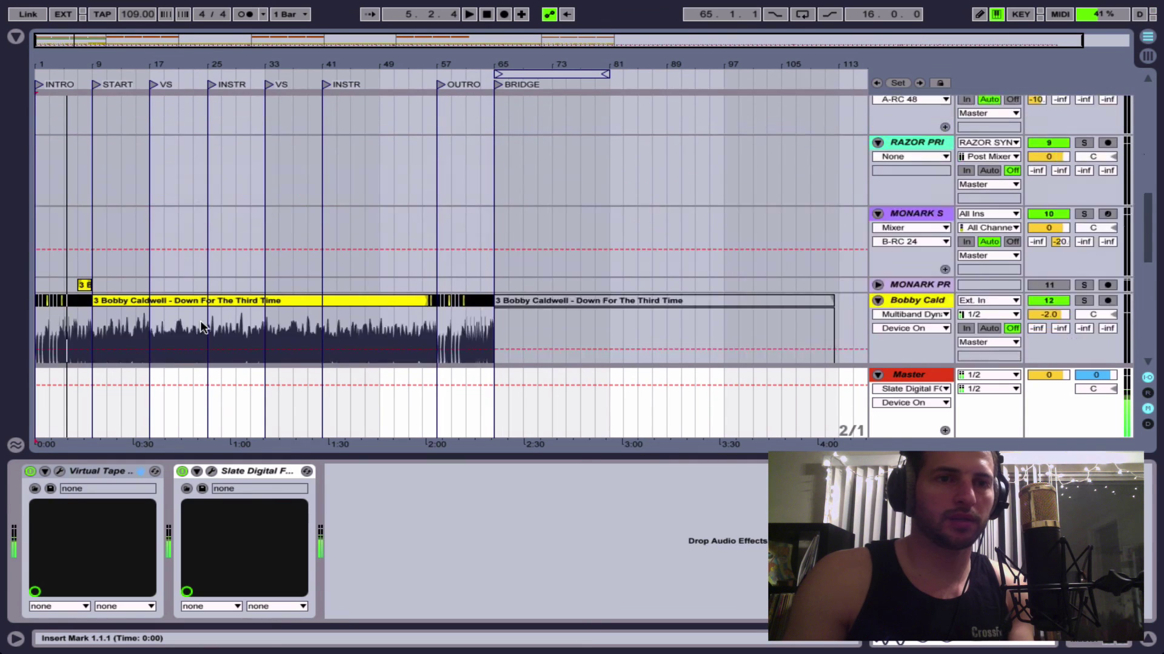
pyautogui.scroll(-2, 200, 322)
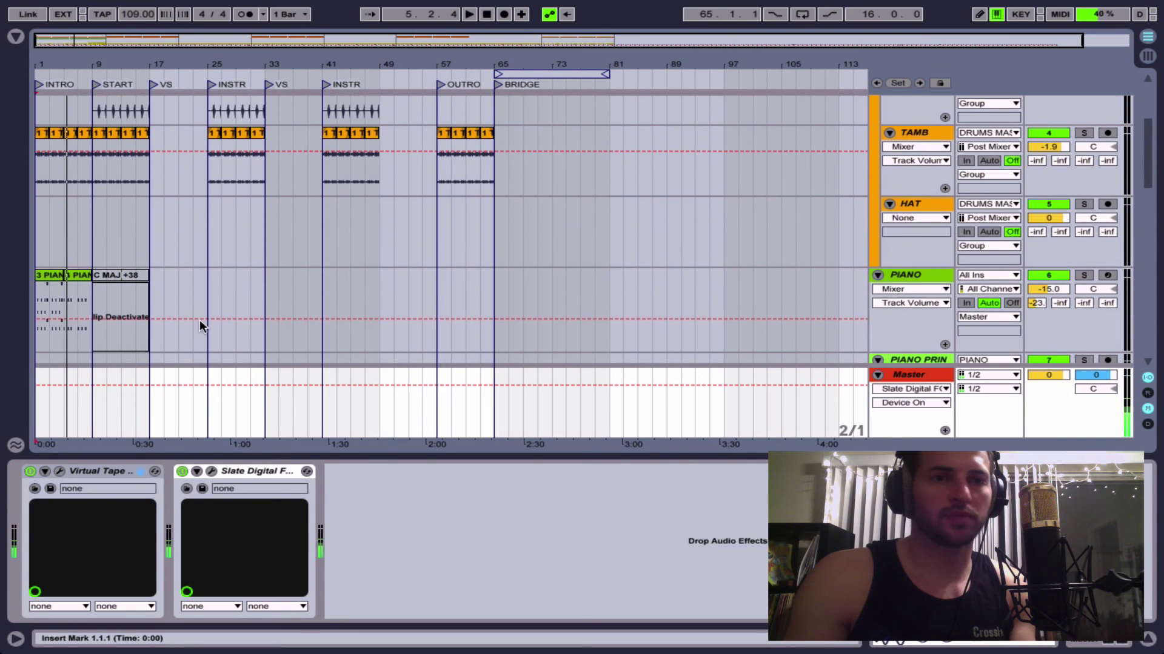
pyautogui.scroll(-2, 200, 326)
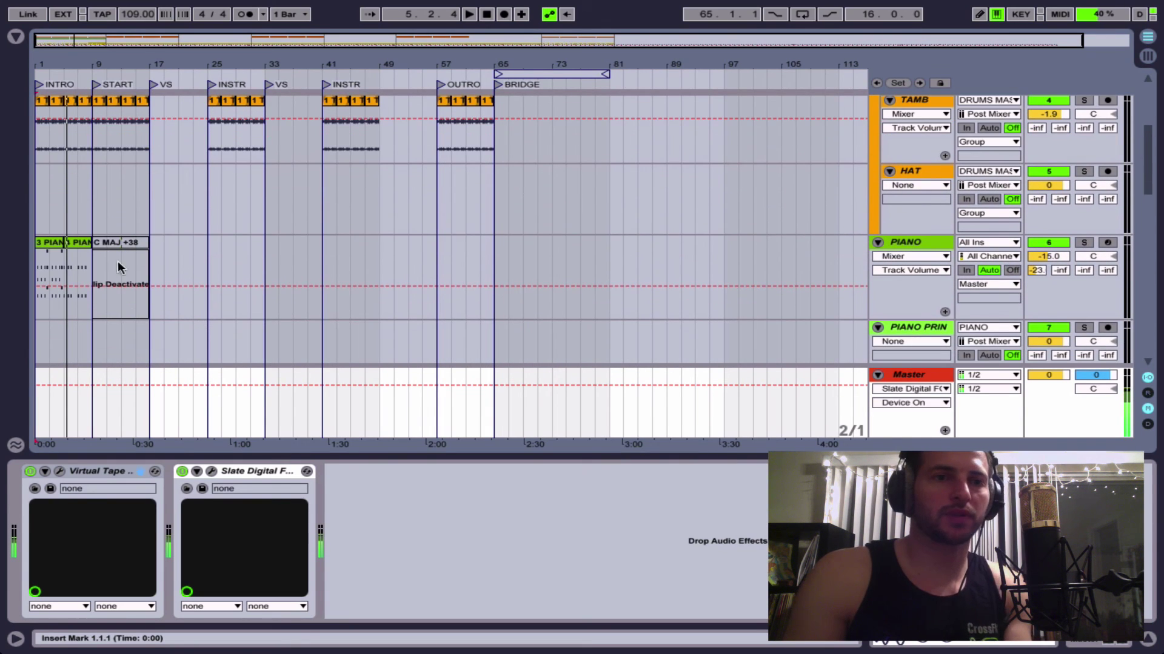
pyautogui.doubleClick(41, 104)
pyautogui.click(16, 37)
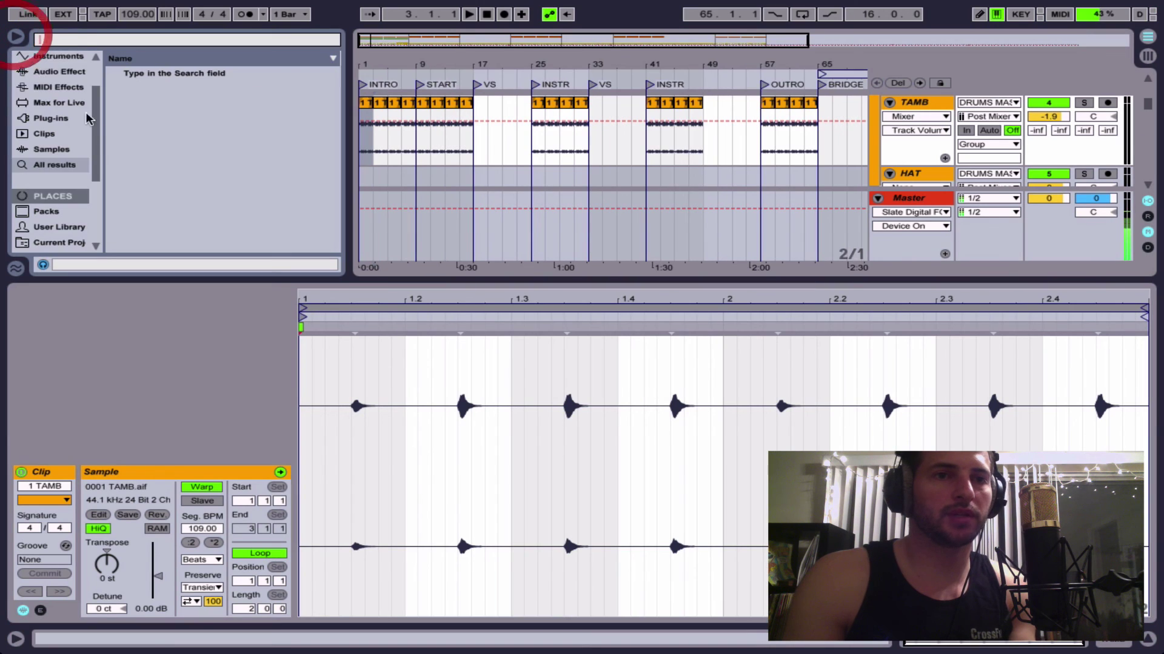
pyautogui.click(38, 71)
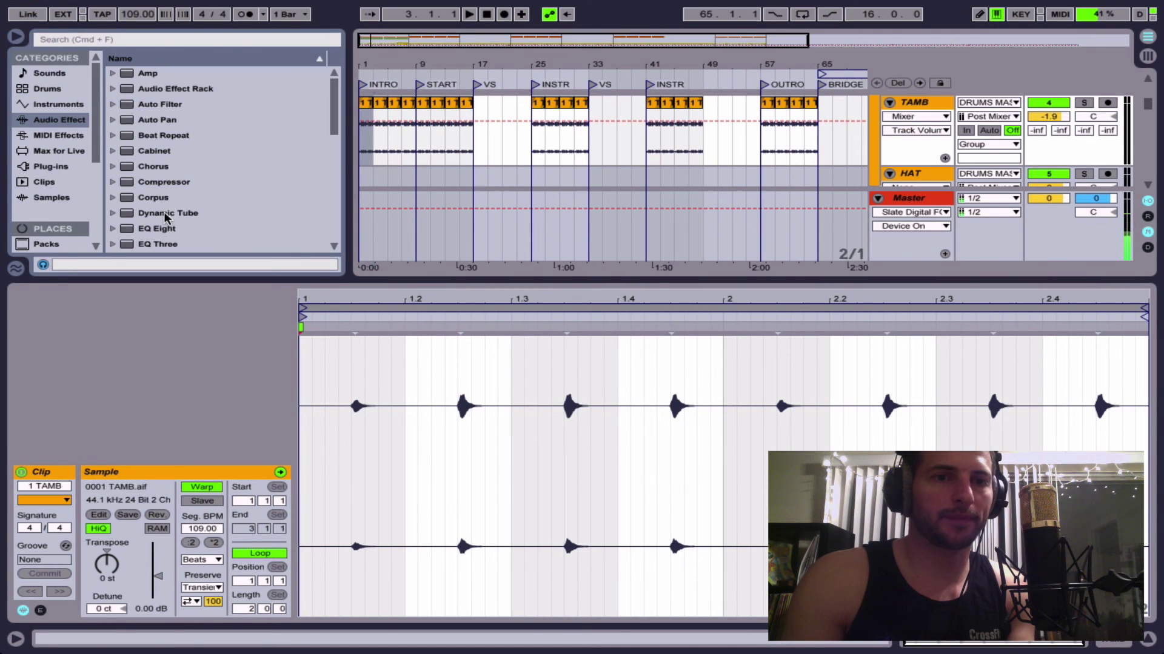
pyautogui.doubleClick(159, 229)
pyautogui.press('space')
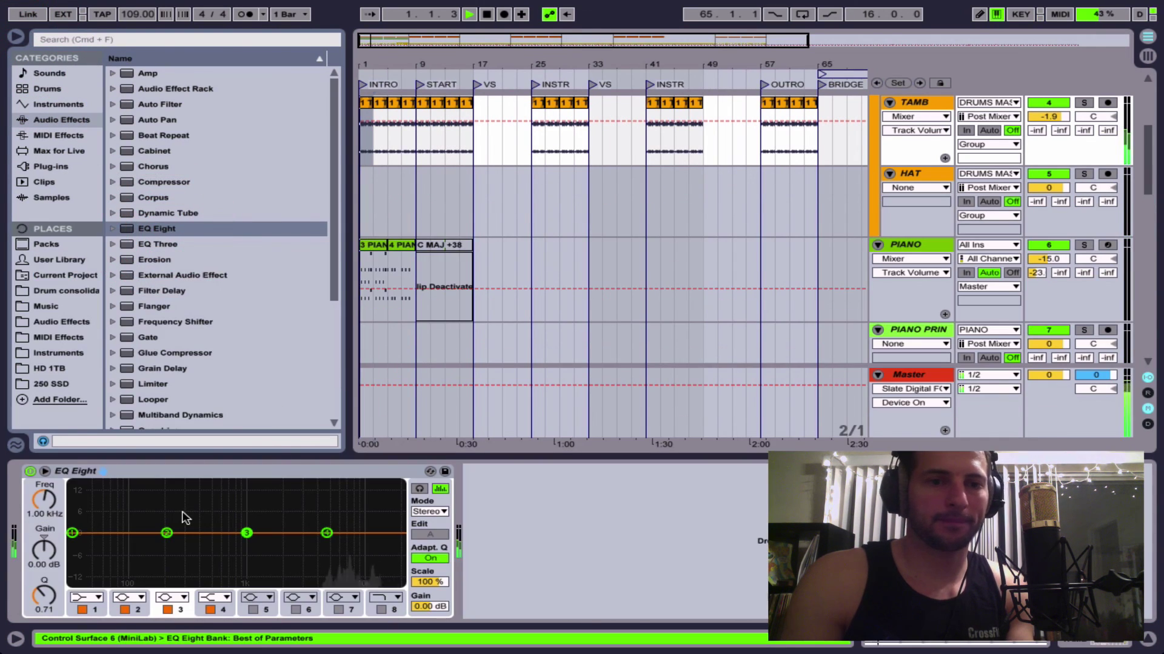
pyautogui.press('space')
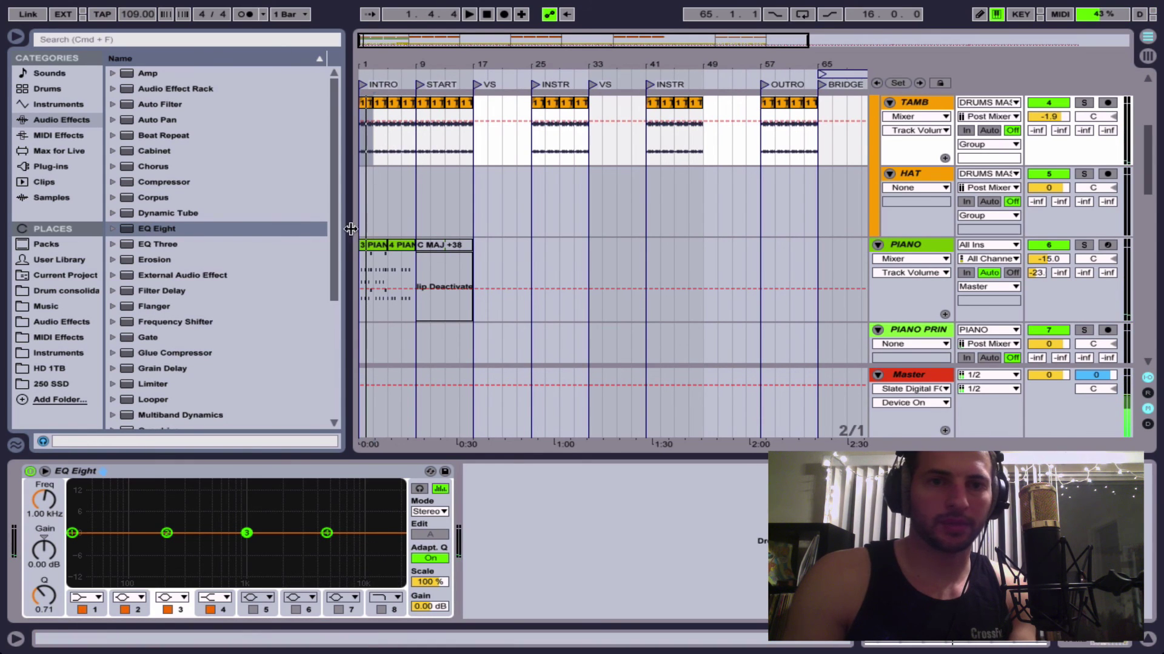
# Place EQ Eight after Kontakt 5 on the PIANO track and make band 1 a low cut at 108 Hz with Q 0.78 during playback.
pyautogui.moveTo(247, 472); pyautogui.dragTo(383, 270)
pyautogui.press('space')
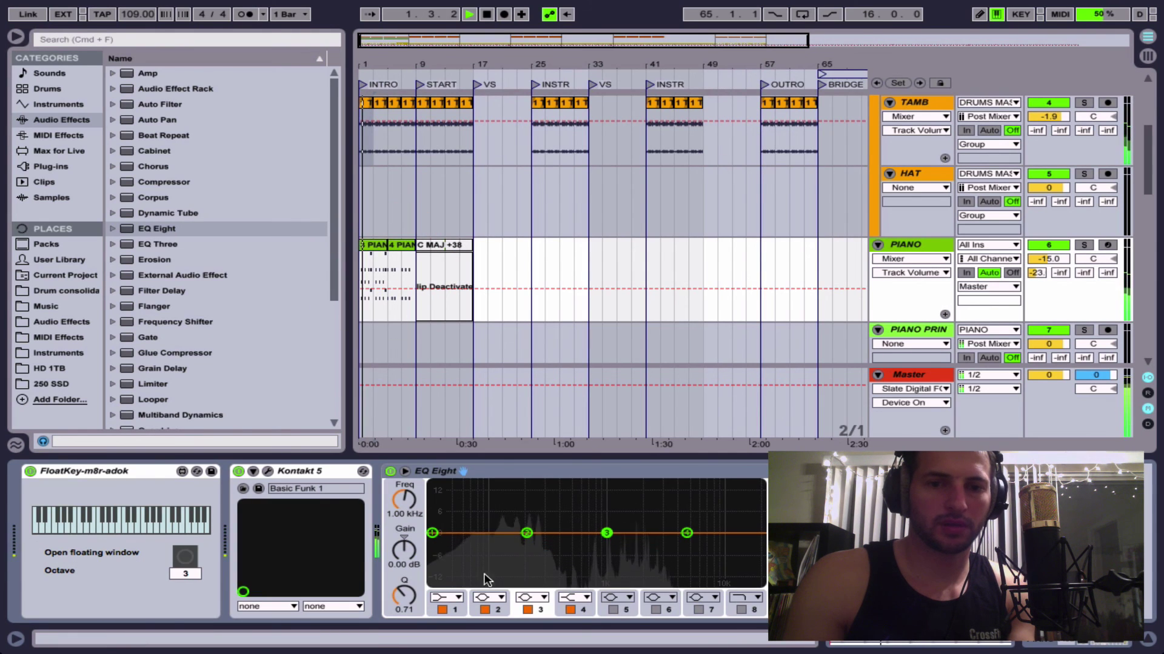
pyautogui.click(446, 598)
pyautogui.click(439, 513)
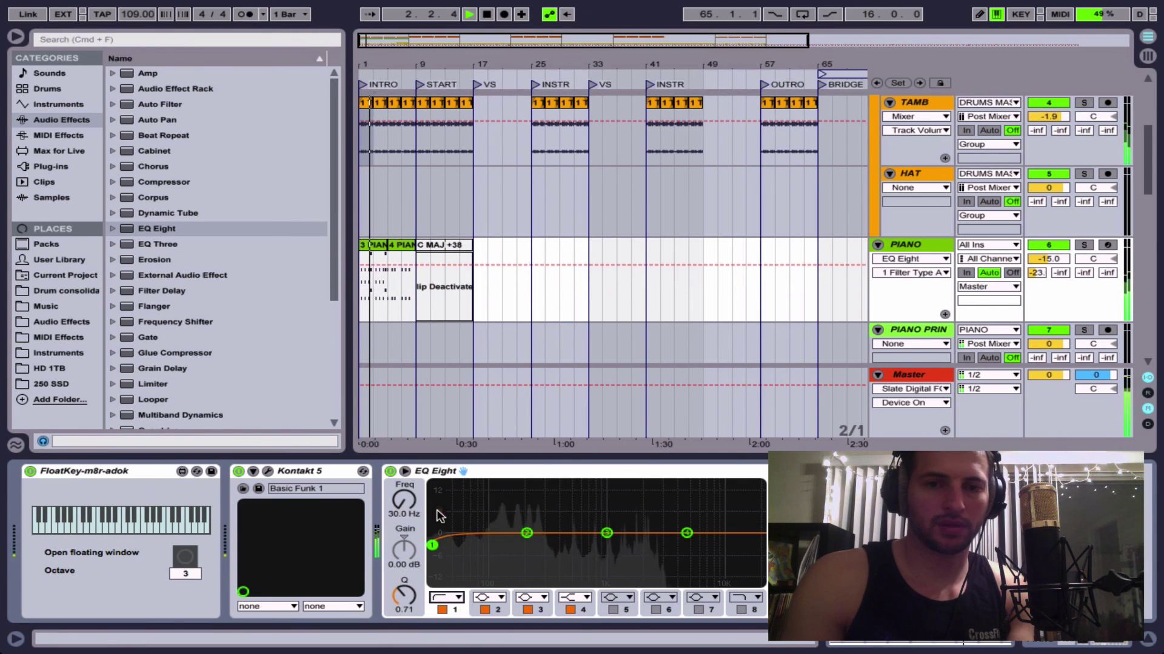
pyautogui.moveTo(431, 533); pyautogui.dragTo(492, 547)
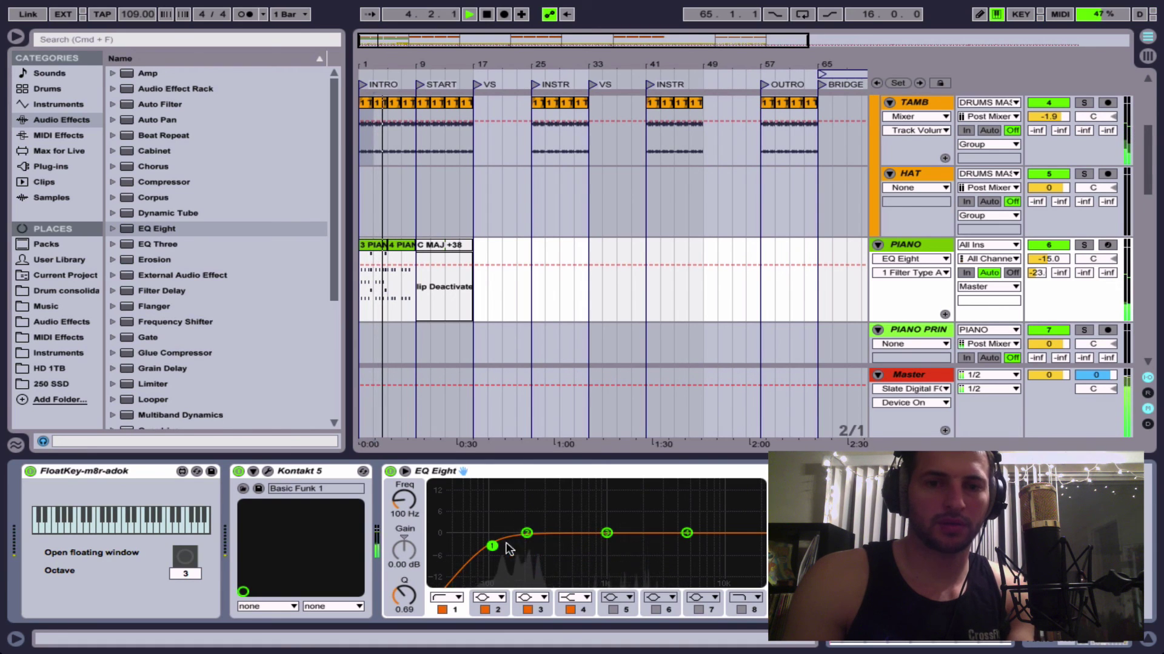
pyautogui.moveTo(492, 546); pyautogui.dragTo(496, 545)
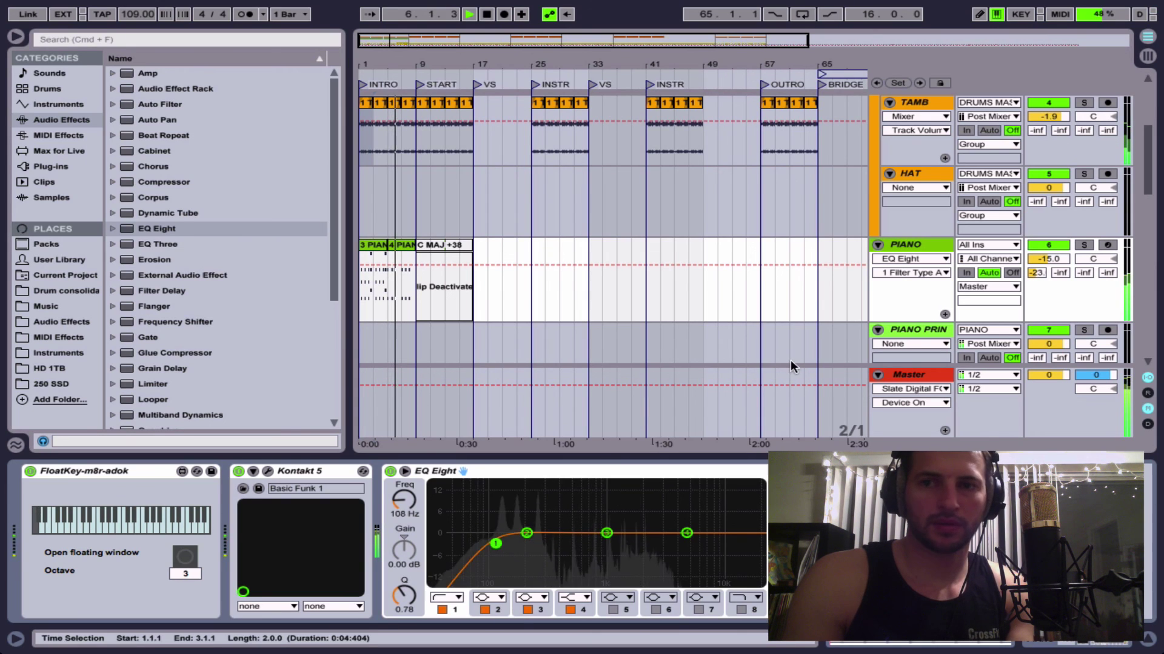
pyautogui.press('space')
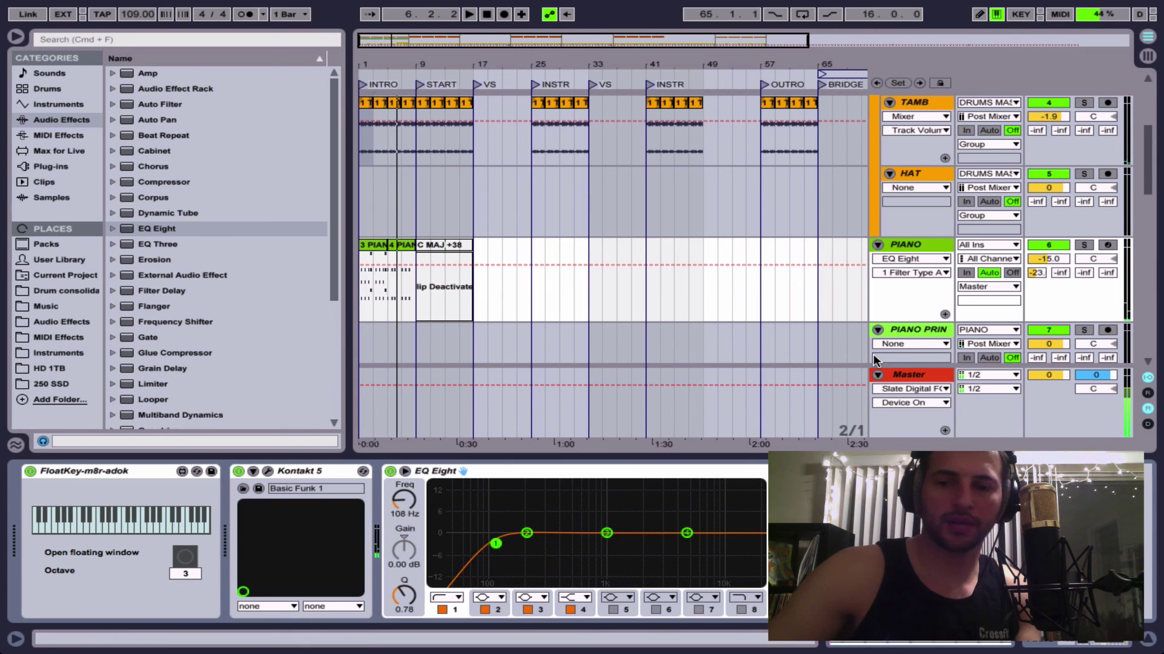
# Choose a larger buffer size in the audio preferences and close them.
pyautogui.press('super+comma')
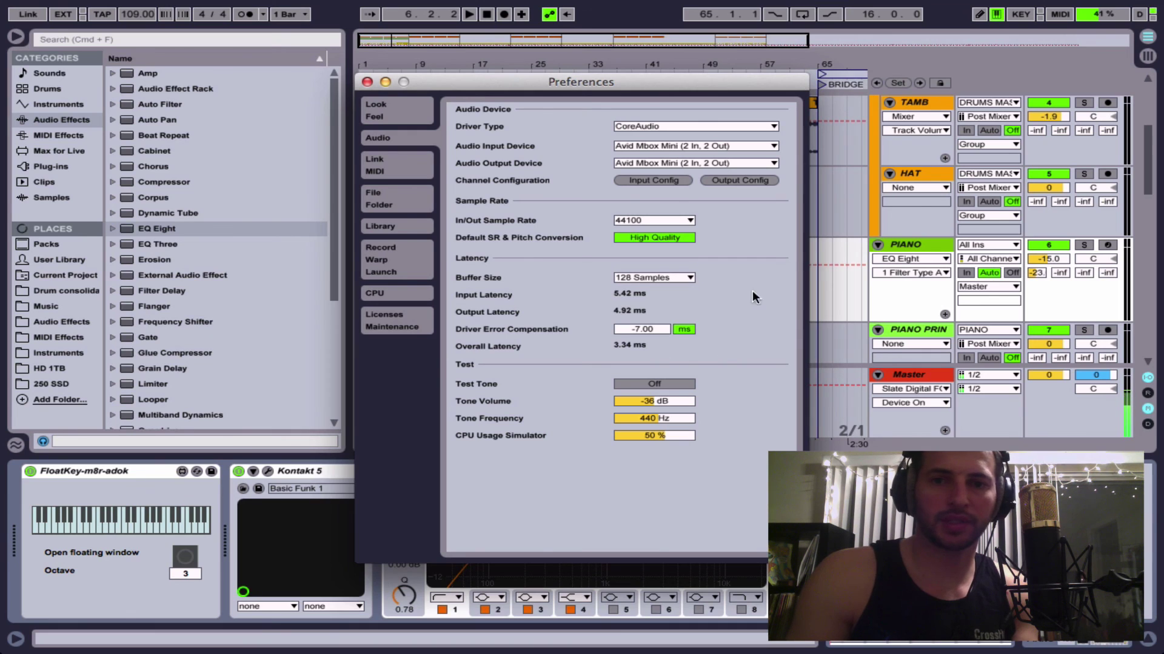
pyautogui.click(671, 276)
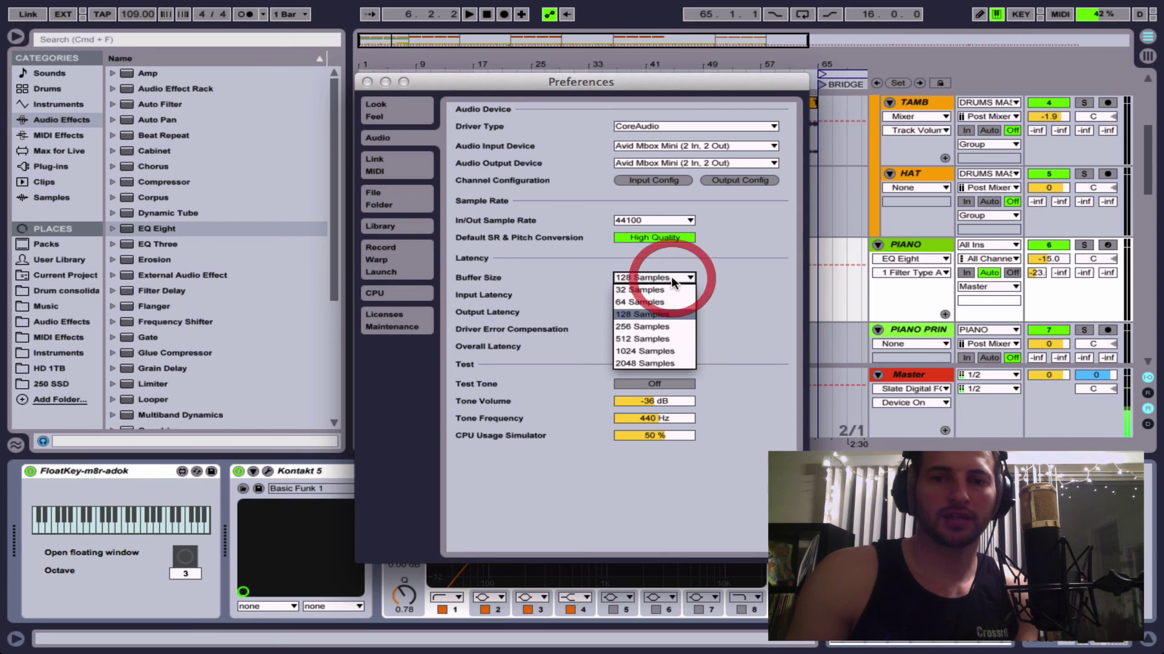
pyautogui.click(670, 334)
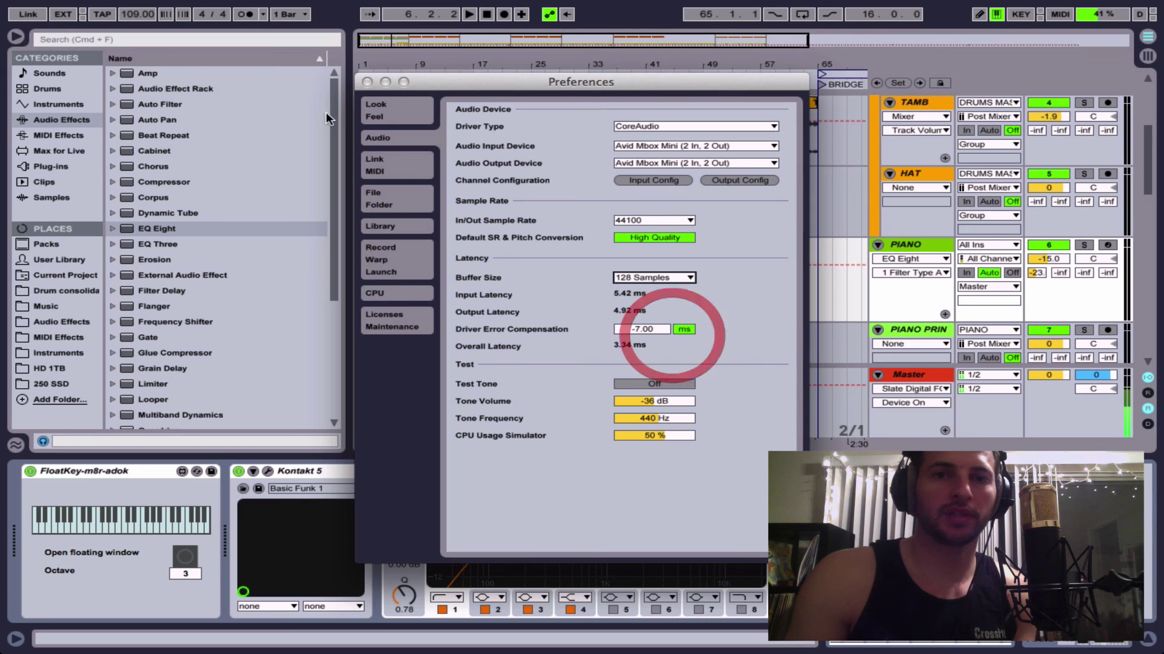
pyautogui.click(365, 81)
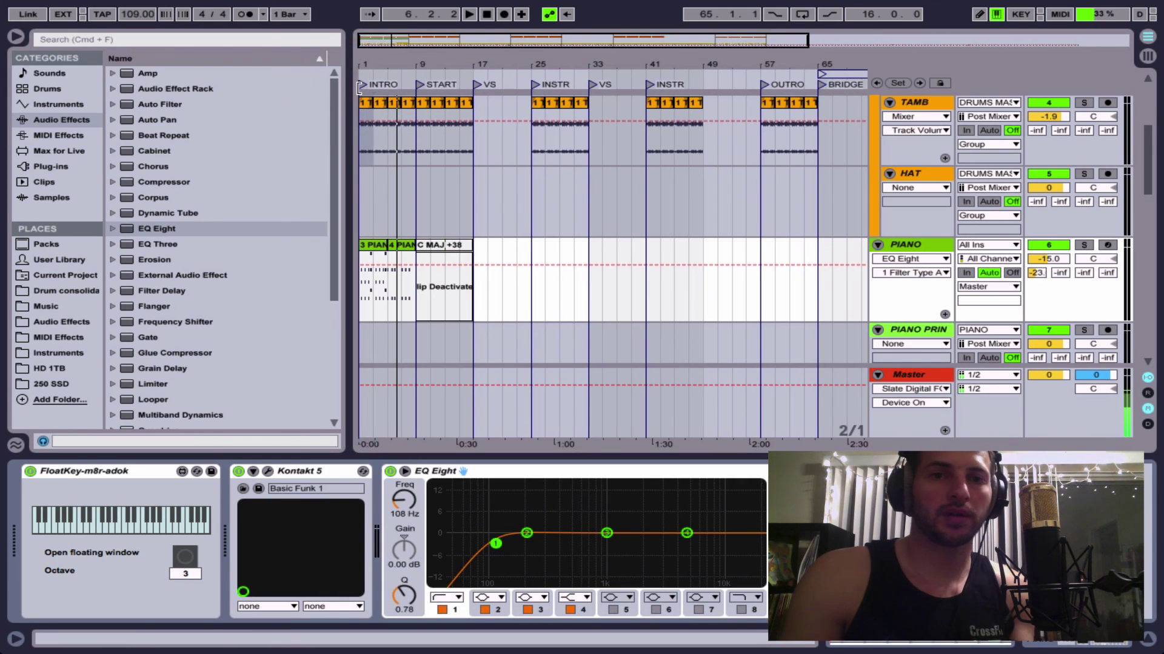
# Hide the browser, bring the PIANO track into view and play the arrangement from 1.1.1.
pyautogui.click(15, 37)
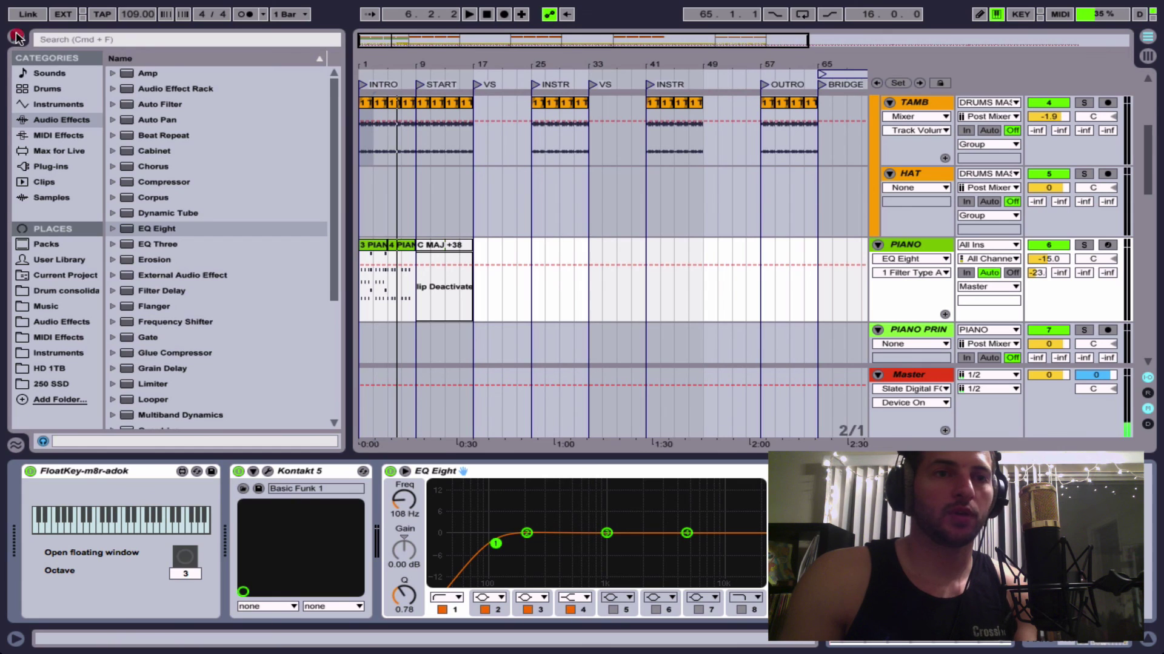
pyautogui.scroll(2, 388, 188)
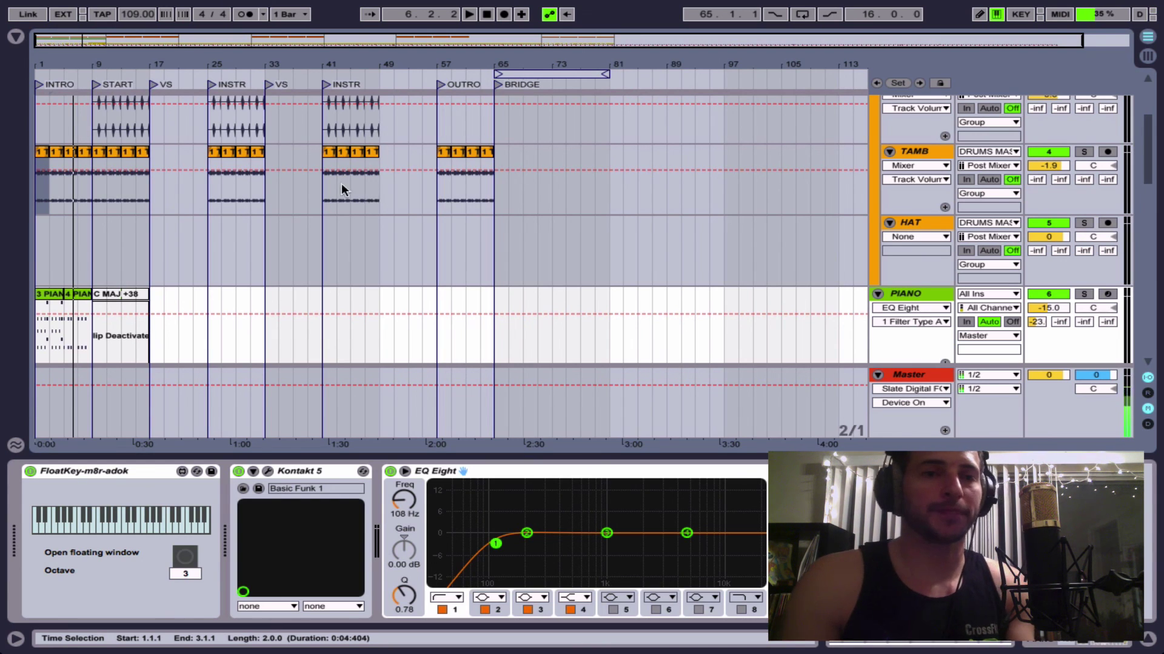
pyautogui.scroll(-5, 94, 172)
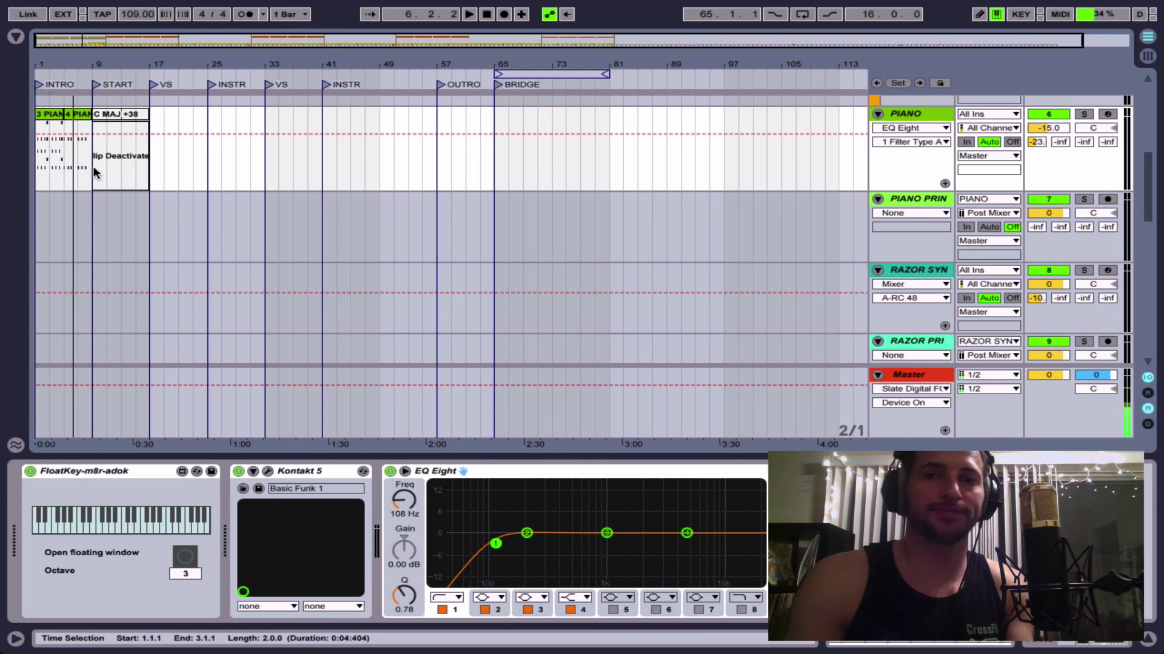
pyautogui.press('space')
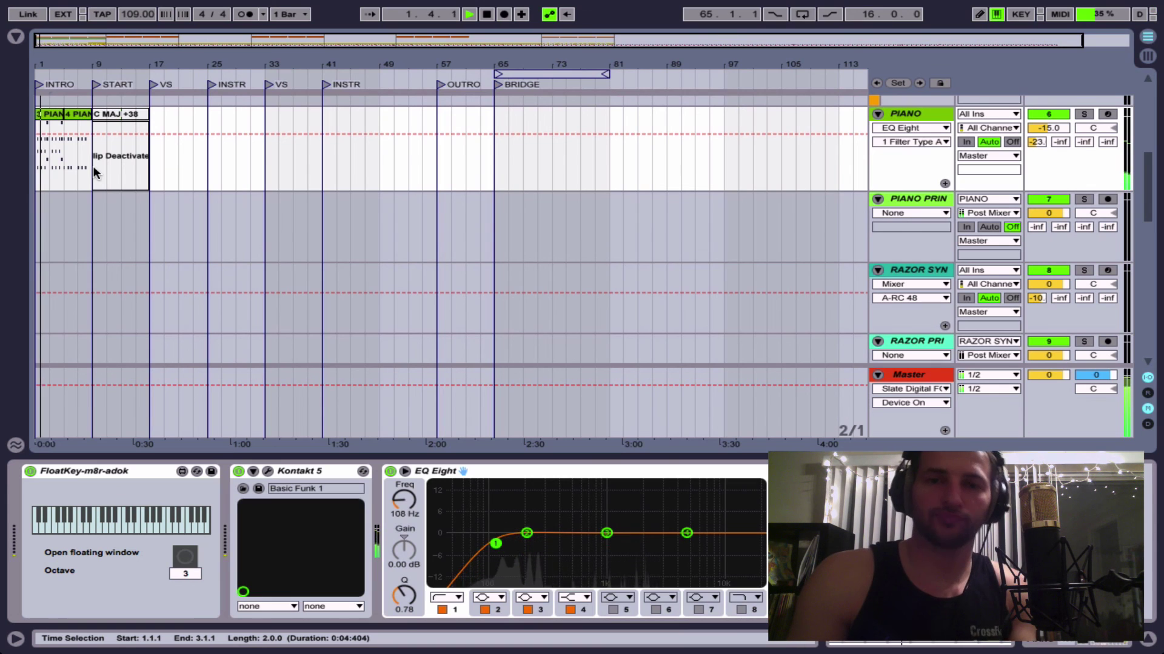